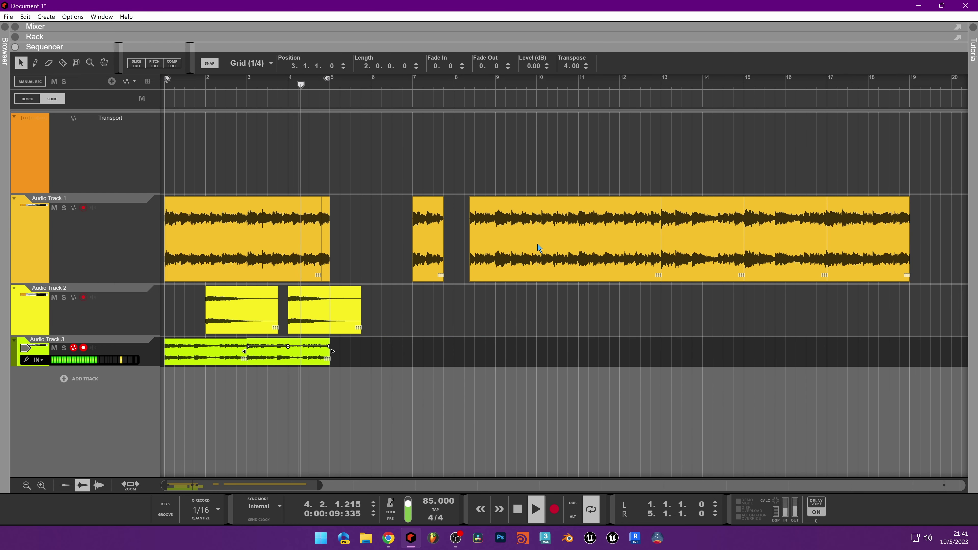
Split the last Audio Track 2 clip at bar 5, delete the part after the cut and stop playback.
left_click(338, 313, "alt")
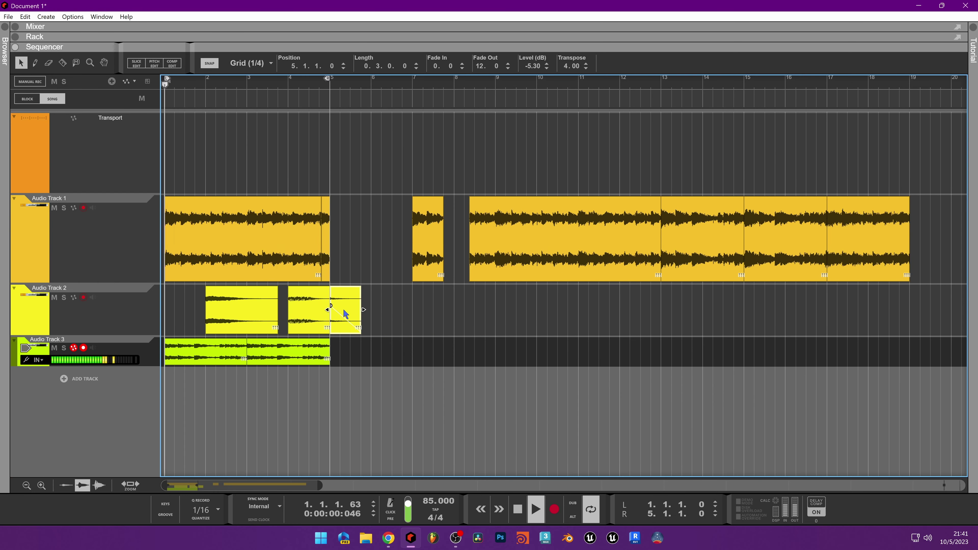
key("Delete")
key("space")
Move the two-bar Audio Track 1 clip from bar 17 to bar 5 and shift the remaining loose clips to start at 14.2.
left_click_drag(847, 246, 350, 258)
left_click_drag(833, 114, 416, 300)
left_click_drag(422, 262, 725, 253)
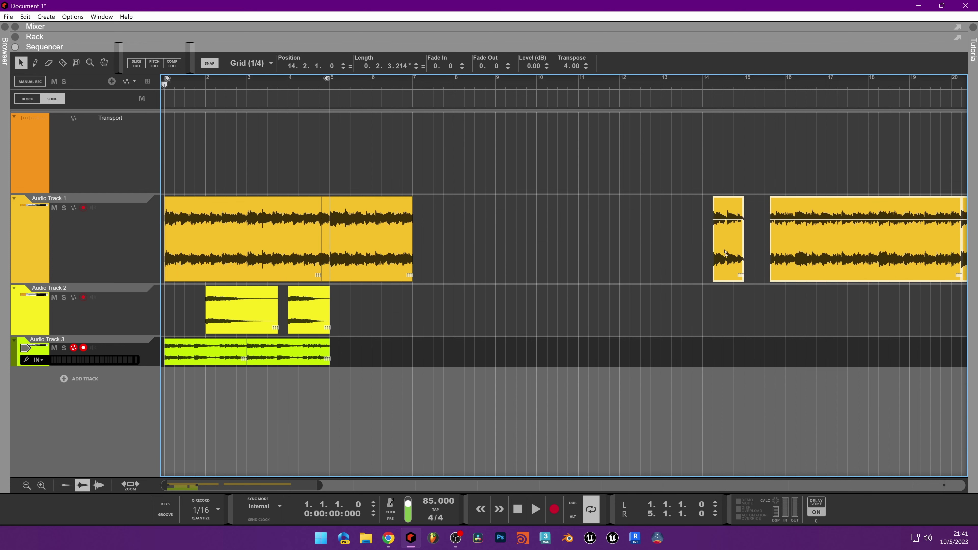
Set the loop to run from bar 5 to bar 7 and play it.
left_click(349, 104)
key("space")
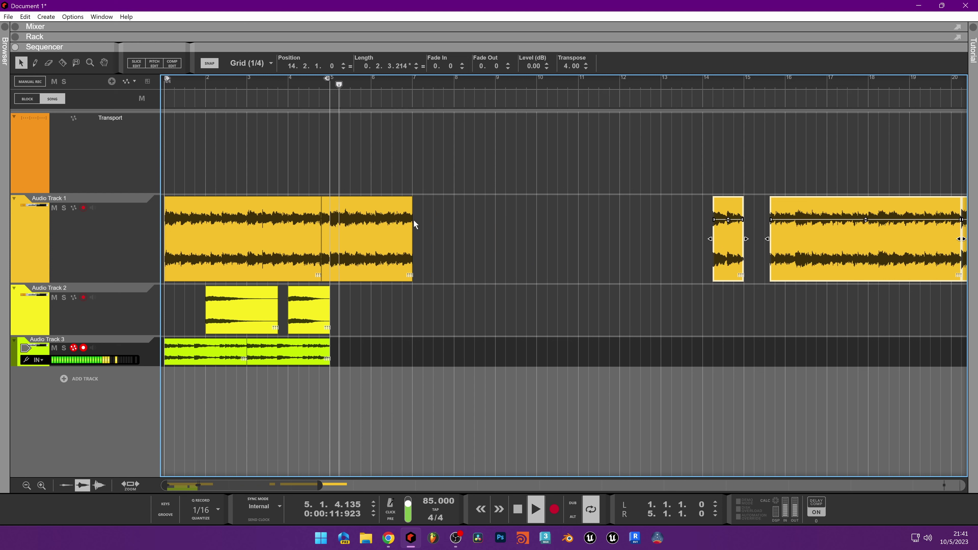
left_click(409, 80, "alt")
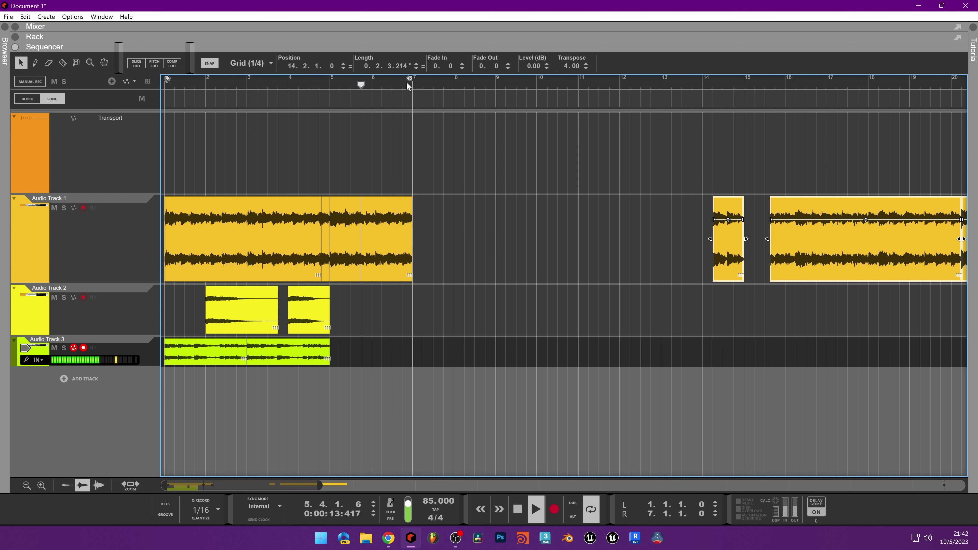
left_click(334, 79, "ctrl")
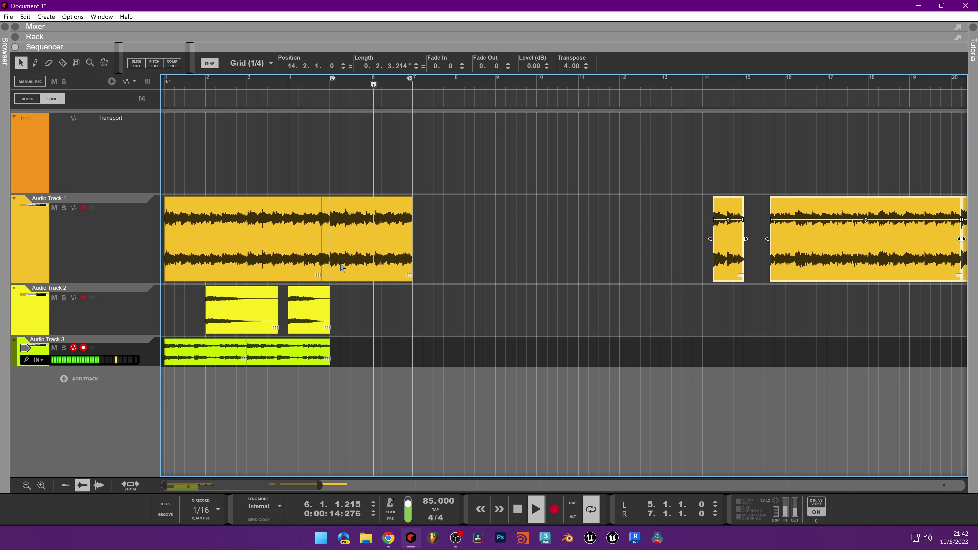
Duplicate the two-bar Audio Track 1 clip at bar 5 twice and extend the loop end to bar 11.
left_click(347, 258)
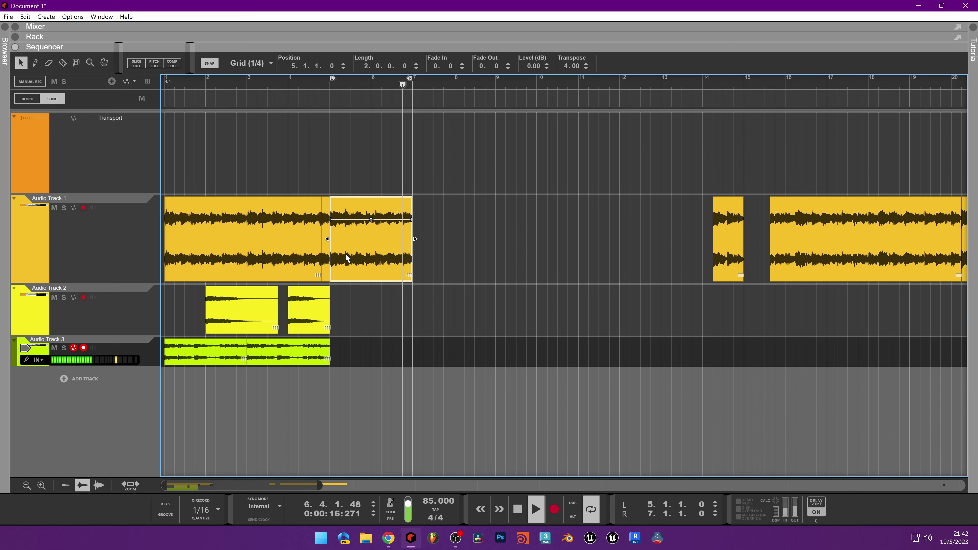
key("ctrl+d")
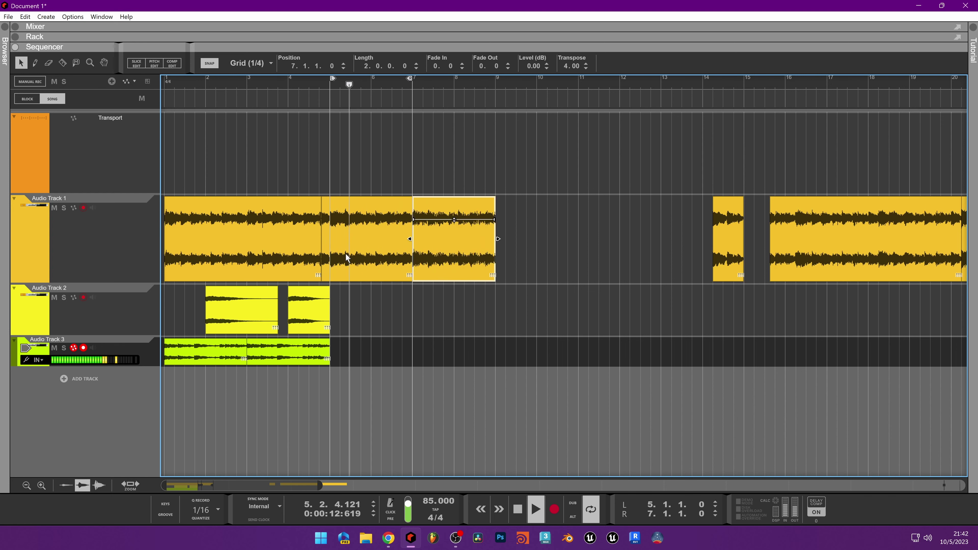
key("ctrl+d")
left_click(577, 80, "alt")
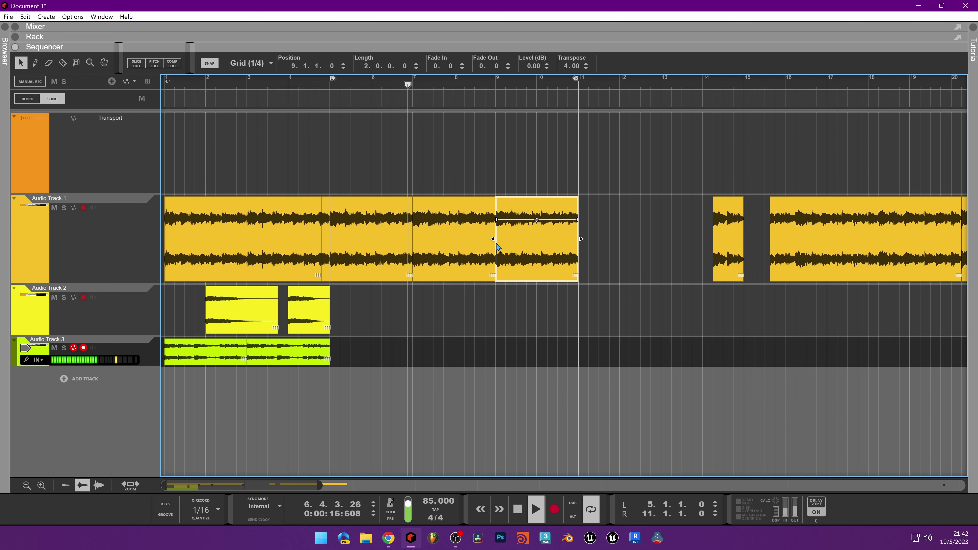
Audition the loose Audio Track 1 clip at 14.2 and the passage starting at 4.2.
key("g")
scroll(496, 251, "up", 2)
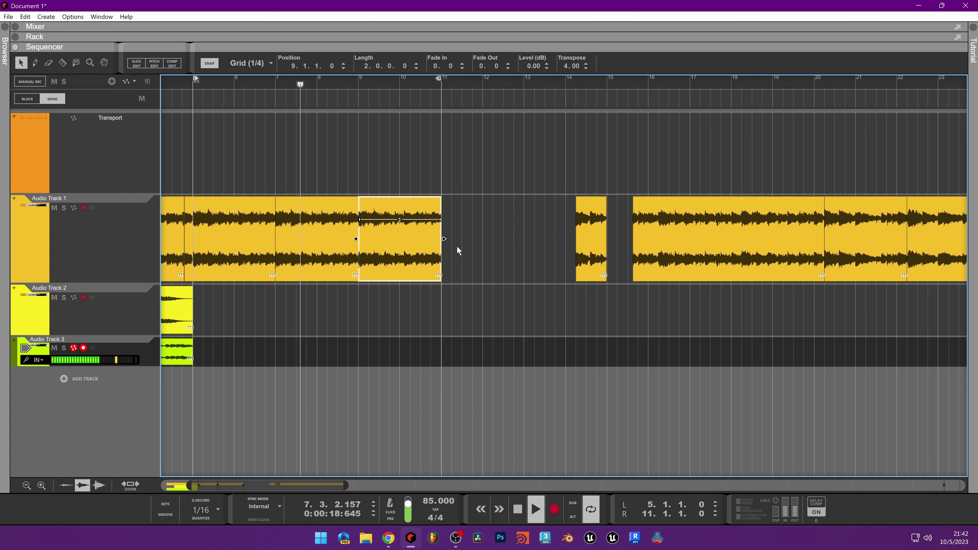
key("space")
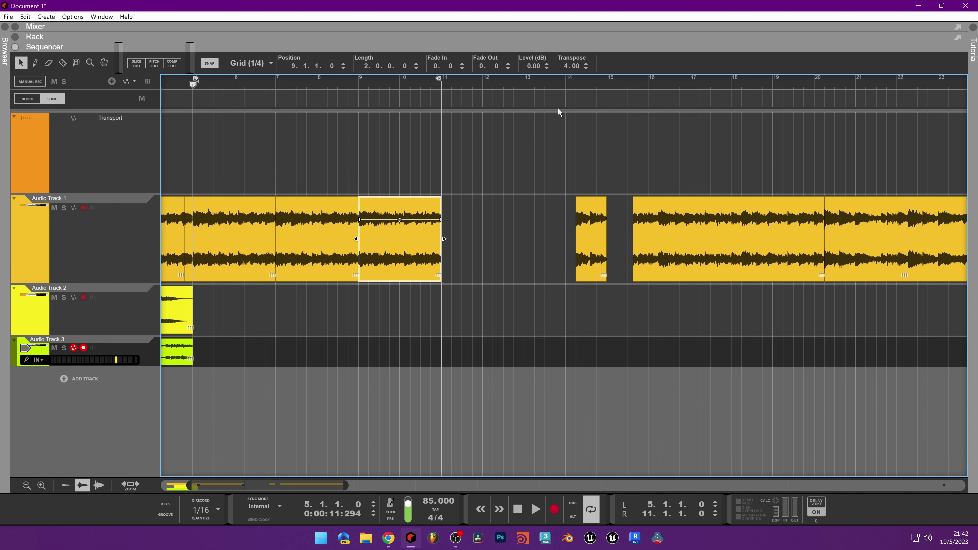
left_click(574, 88)
key("space")
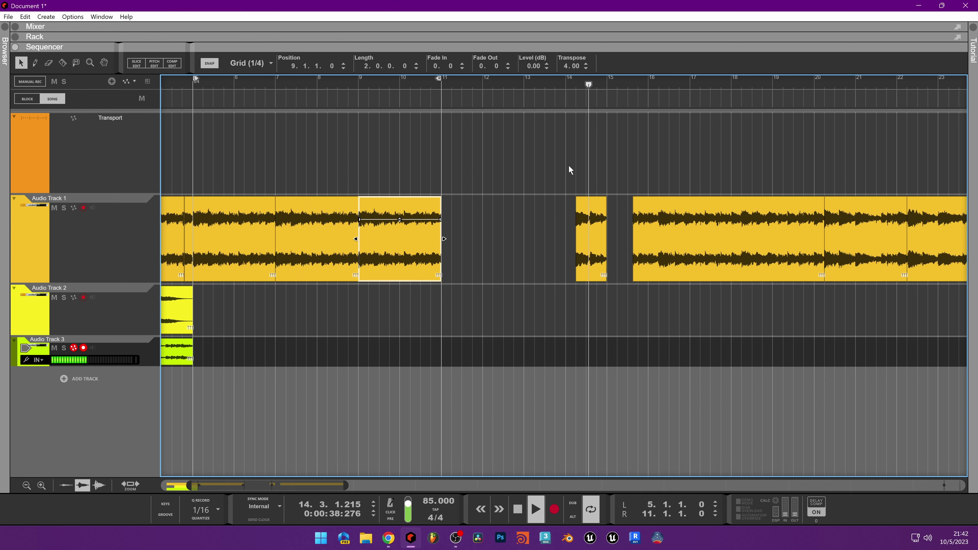
key("space")
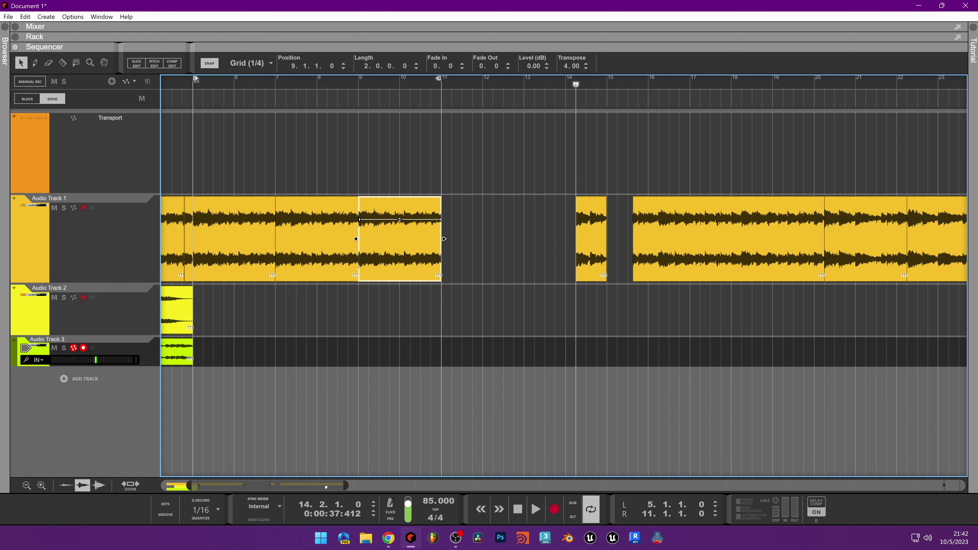
left_click_drag(329, 483, 305, 484)
left_click(301, 88)
key("space")
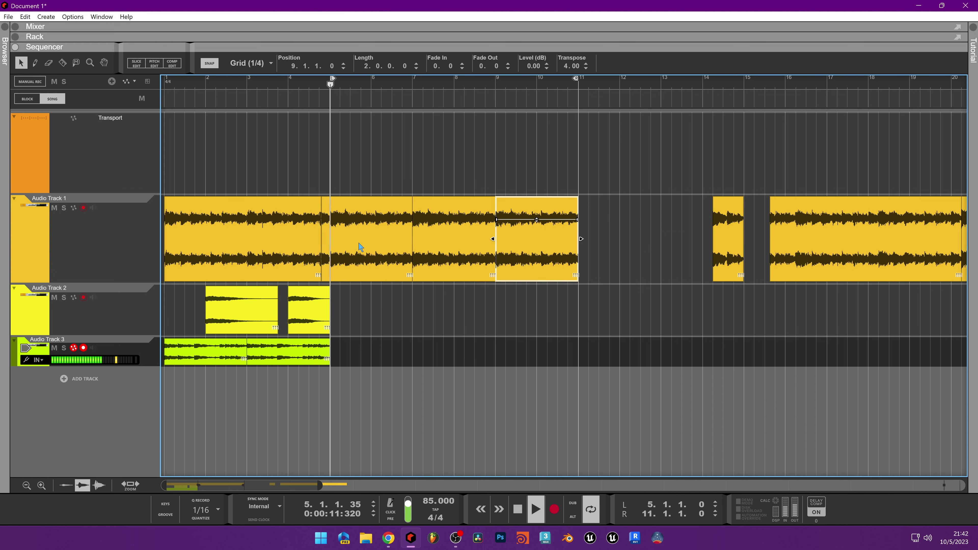
key("space")
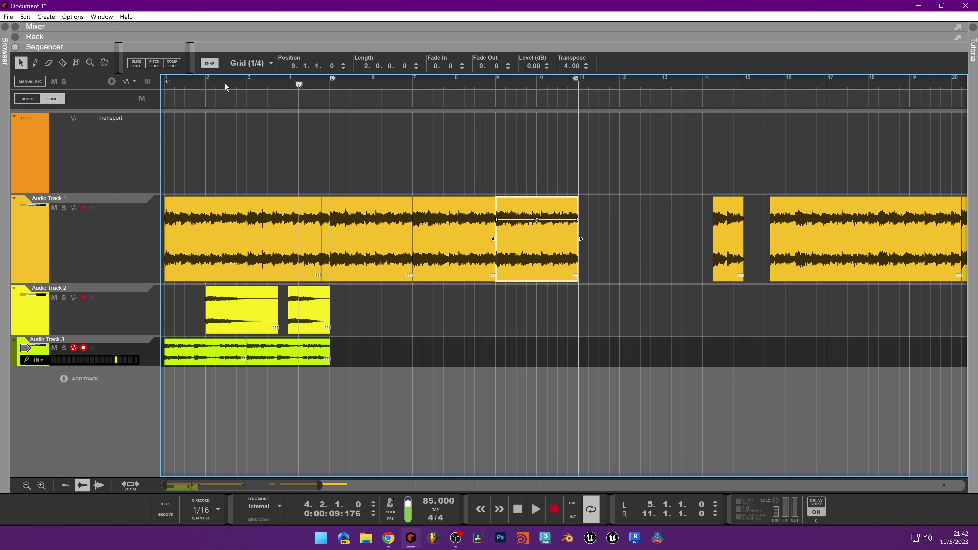
Split off the one-beat slice of Audio Track 1 at 2.4 and place a copy of it at 11.4.
left_click(241, 82)
key("space")
key("space")
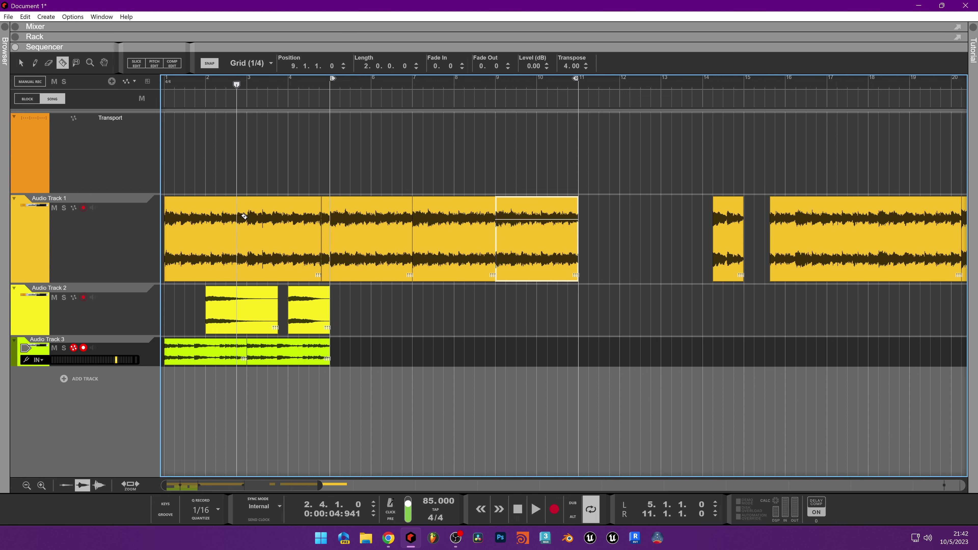
key("q")
left_click_drag(248, 217, 571, 232)
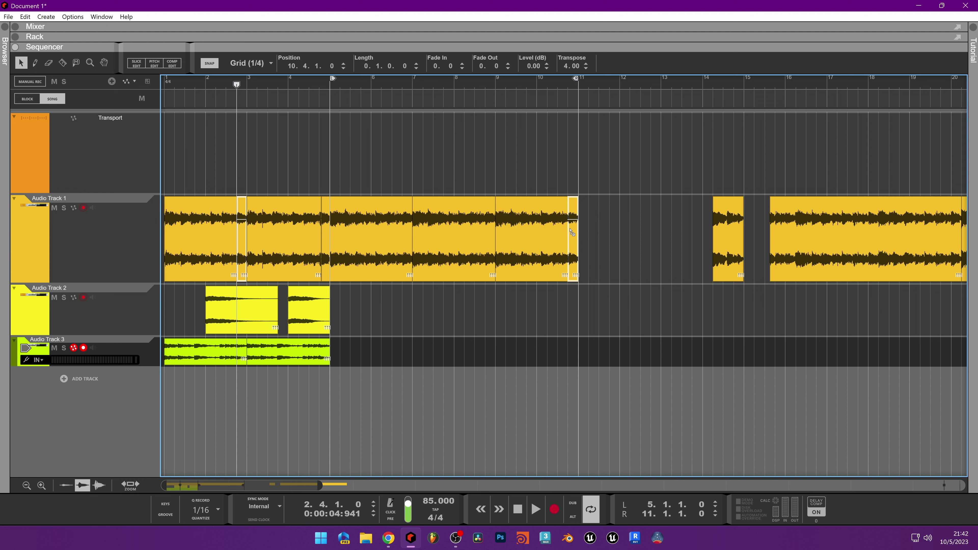
left_click_drag(571, 232, 613, 230)
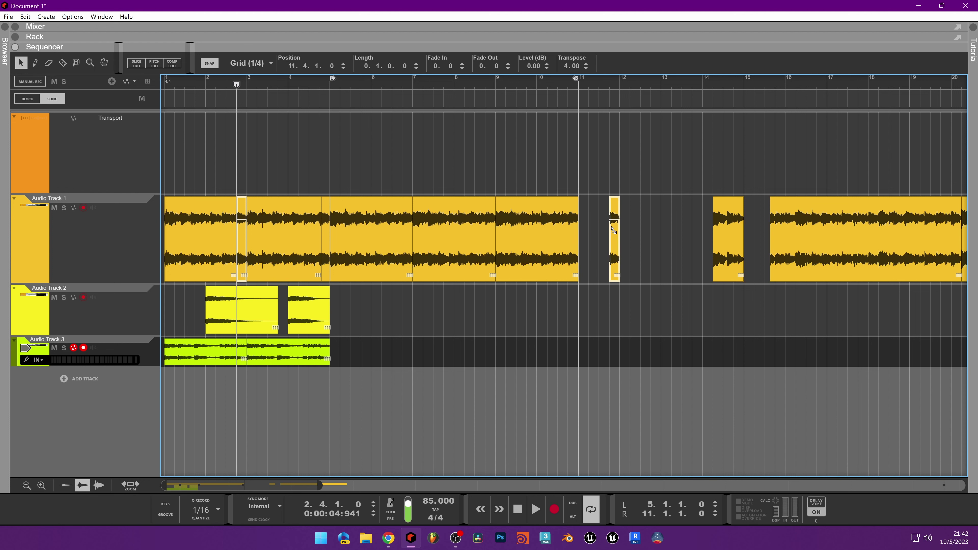
Copy the two-bar Audio Track 1 clip to bar 11 with the one-beat slice at 12.4, and extend the playing loop to bar 13.
left_click(364, 226)
left_click(490, 235)
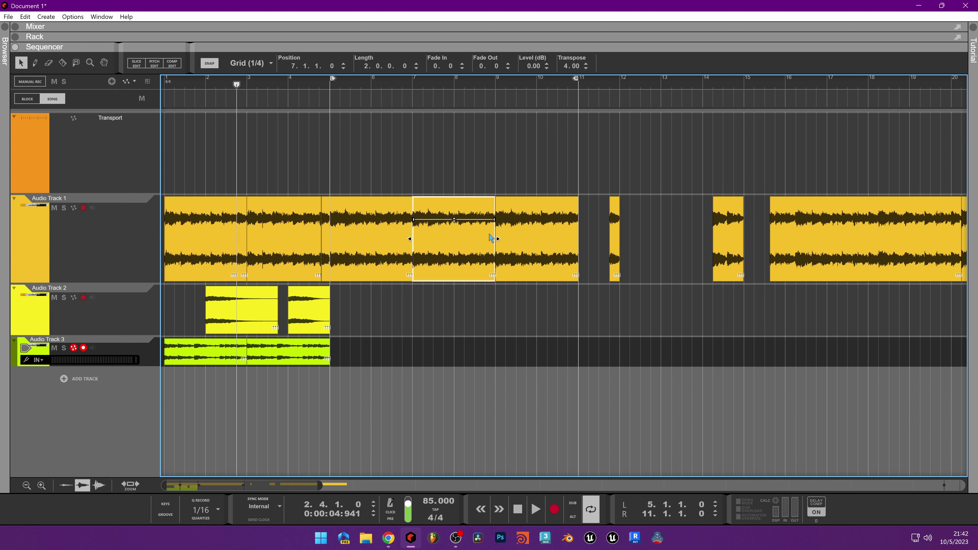
left_click(508, 236)
left_click_drag(532, 241, 650, 240)
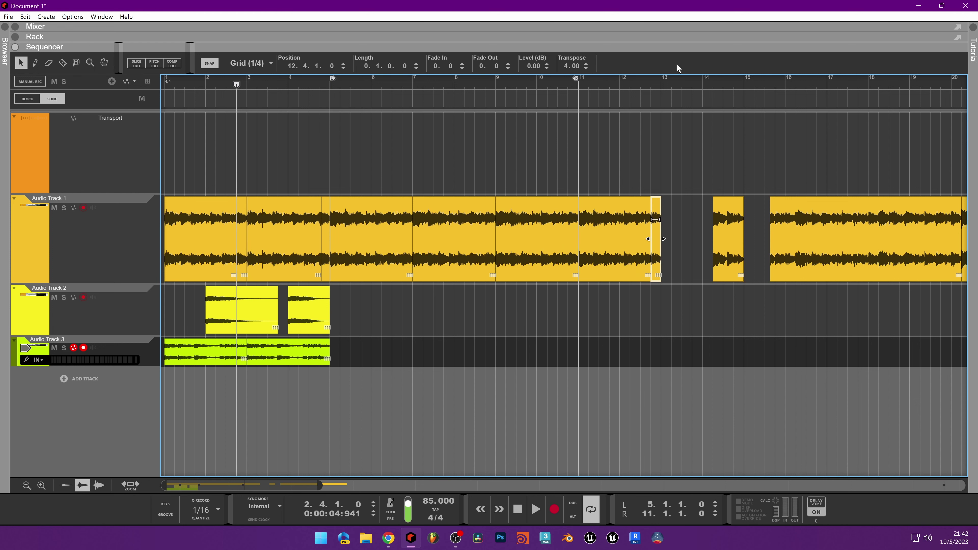
left_click(664, 80, "alt")
key("space")
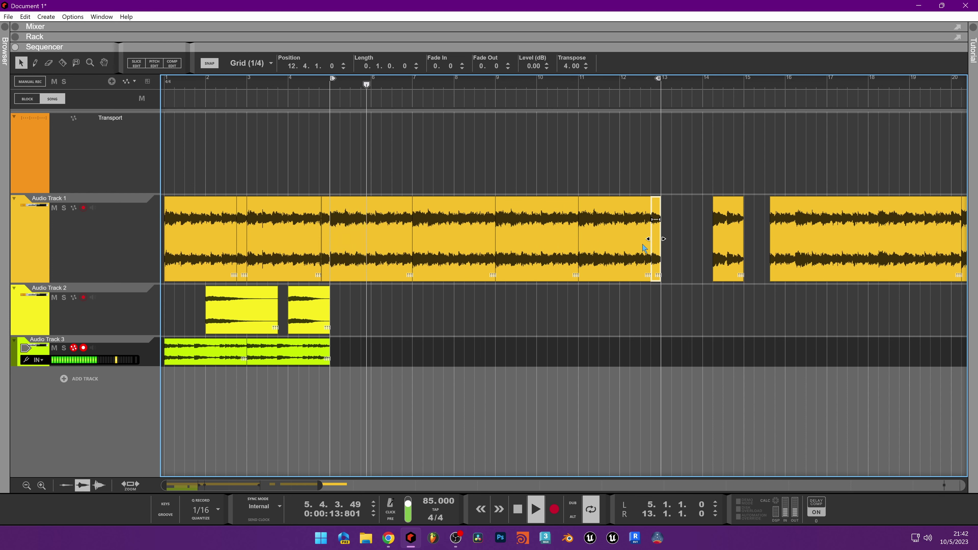
Copy the short Audio Track 2 clip to 6.3, 8.3, 10.3 and 12.3, deleting the stray slice copy on Audio Track 1.
left_click_drag(312, 312, 402, 313)
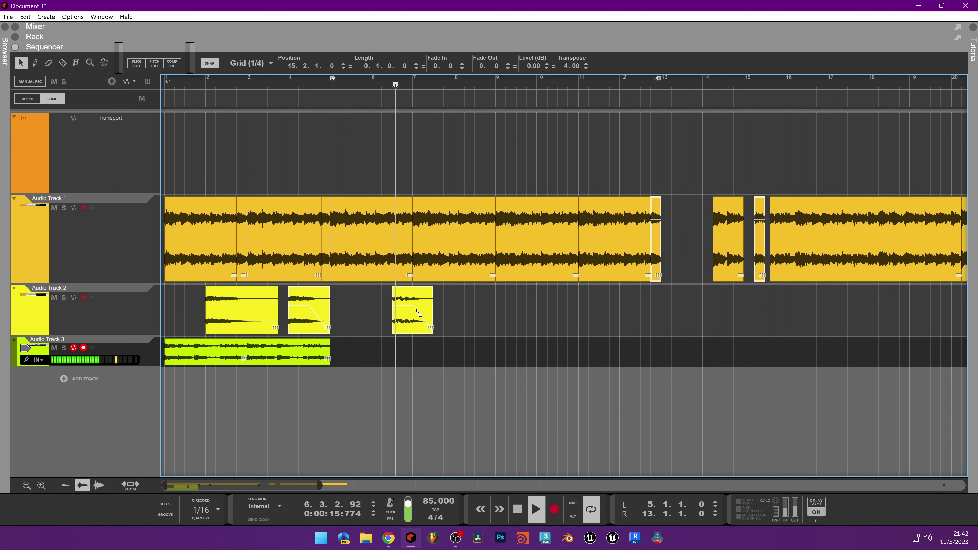
left_click(753, 250)
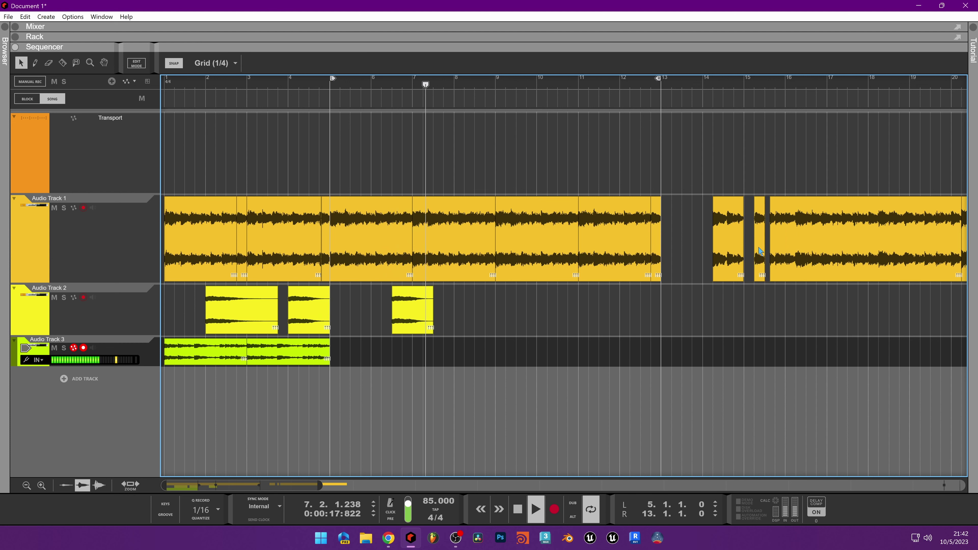
key("Delete")
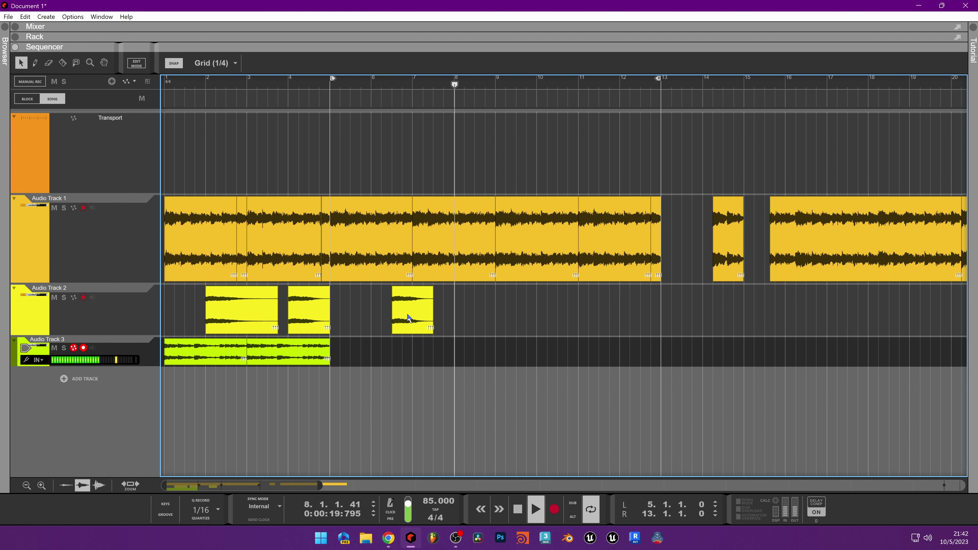
left_click_drag(410, 318, 654, 316)
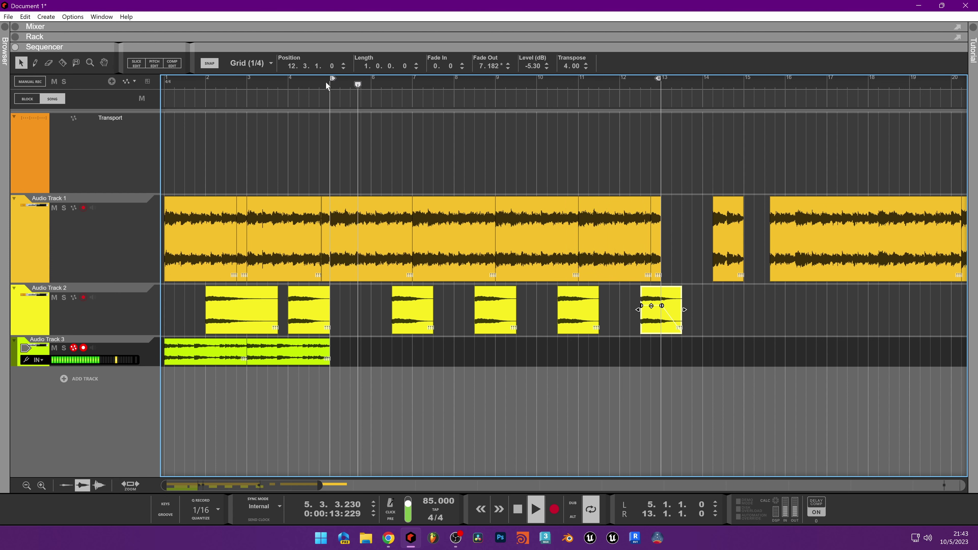
Move the loop start to bar 1 and duplicate the Audio Track 3 clips until they reach bar 13.
left_click_drag(331, 80, 167, 79)
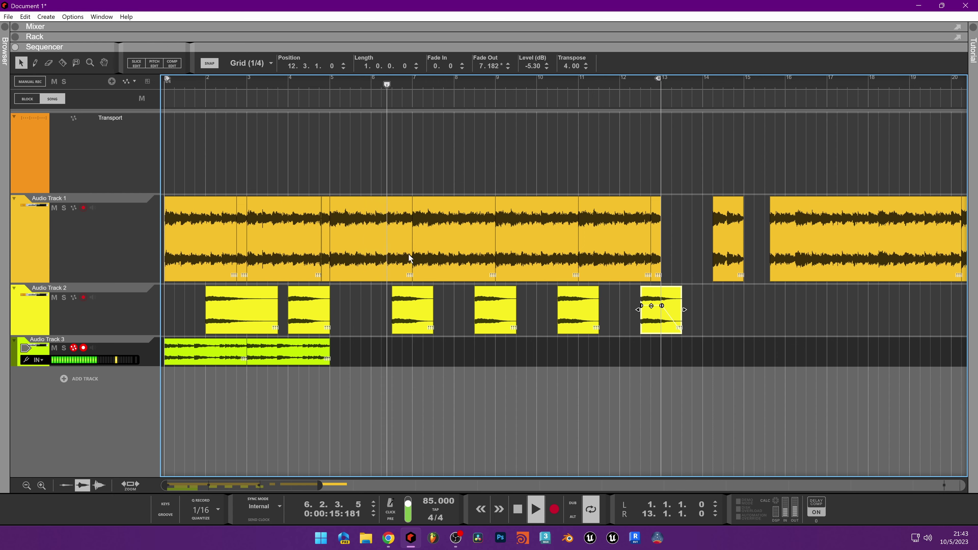
scroll(465, 287, "down", 2)
scroll(438, 288, "down", 2)
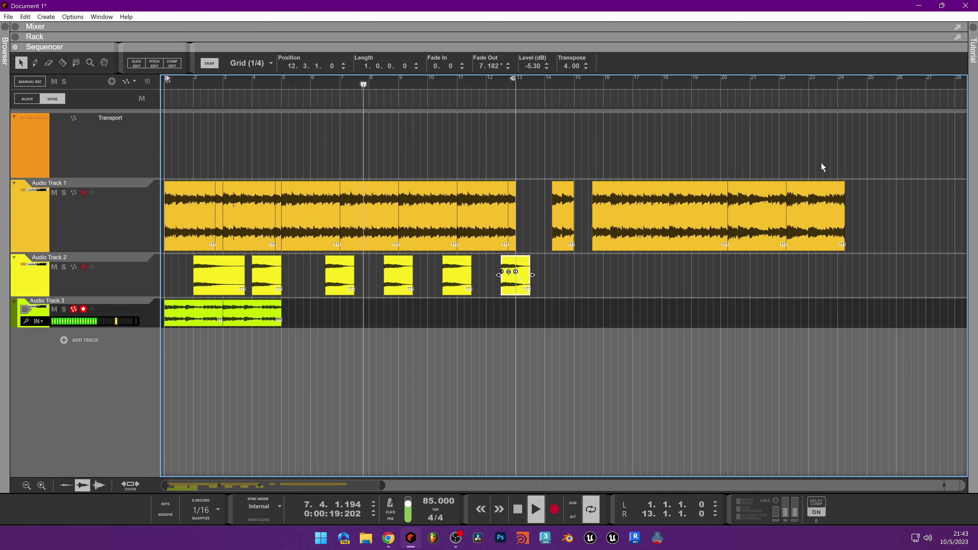
left_click(193, 321)
key("ctrl+d")
key("ctrl+d")
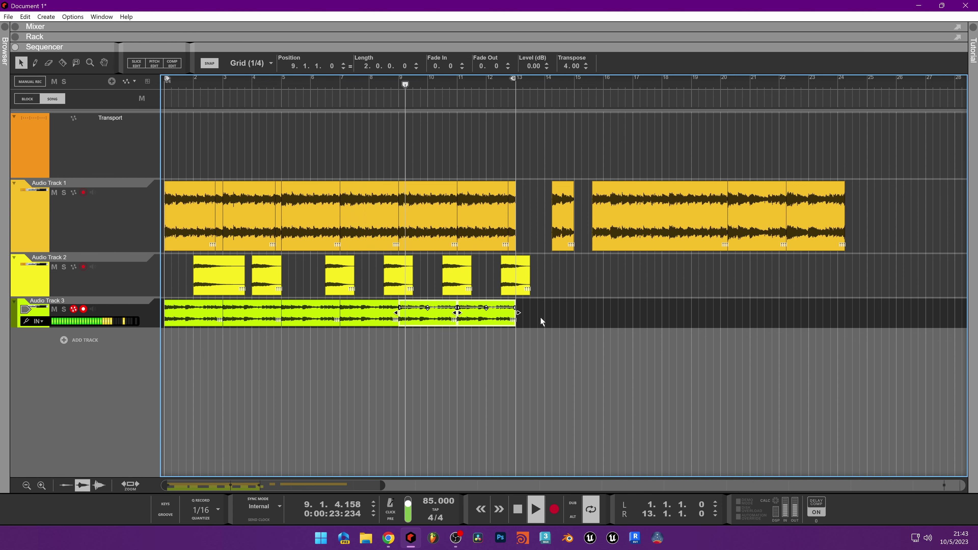
left_click_drag(540, 317, 148, 333)
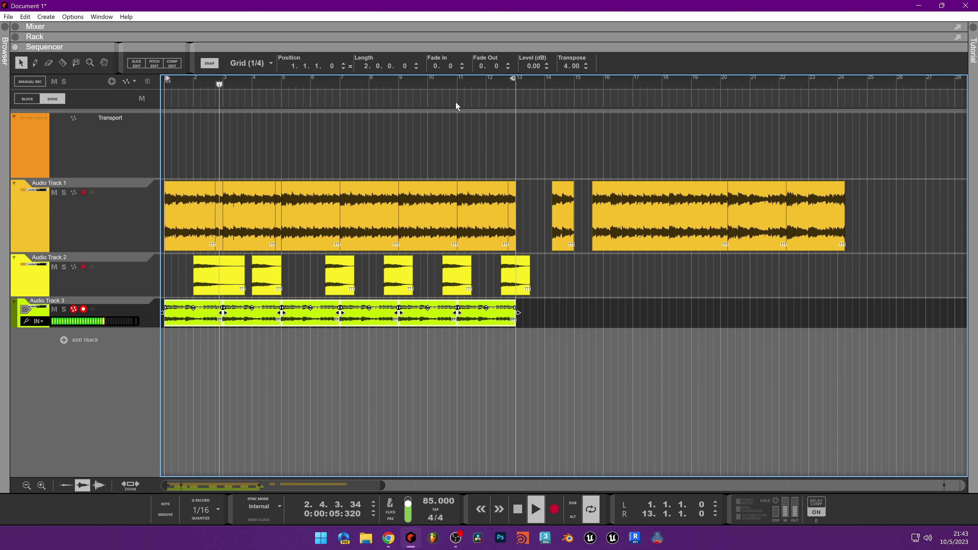
Audition the loose Audio Track 1 material, split it at bars 20 and 21, and move the pieces between the cuts to bar 12.
left_click(589, 86)
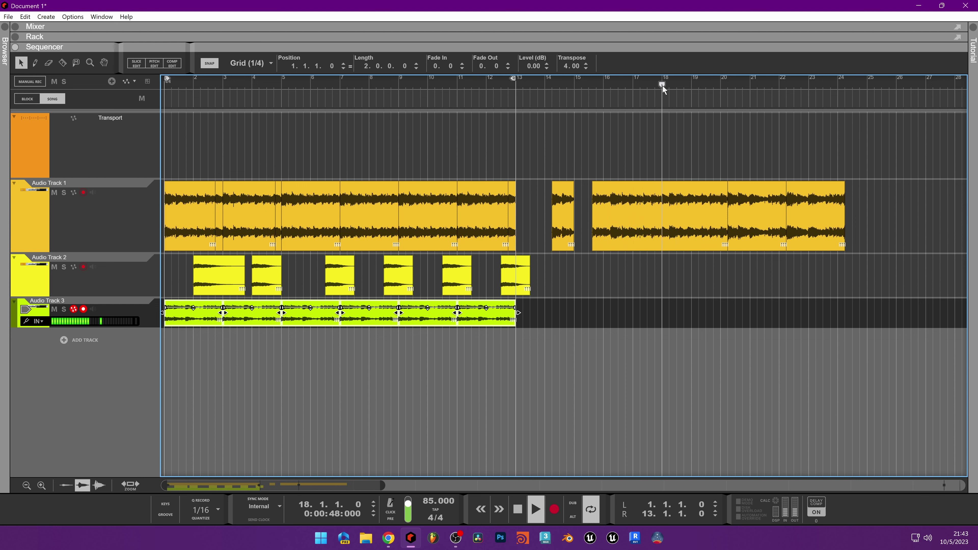
left_click(698, 84)
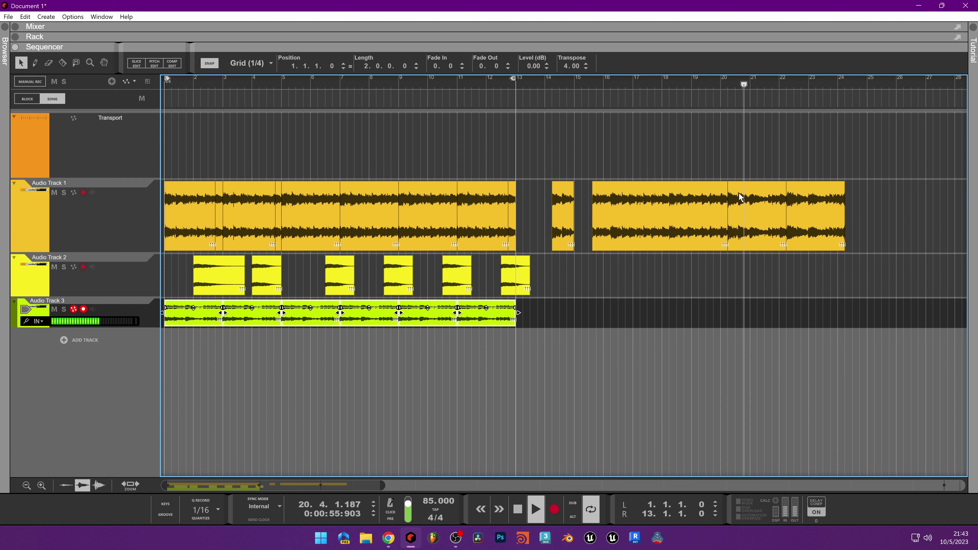
left_click(728, 82)
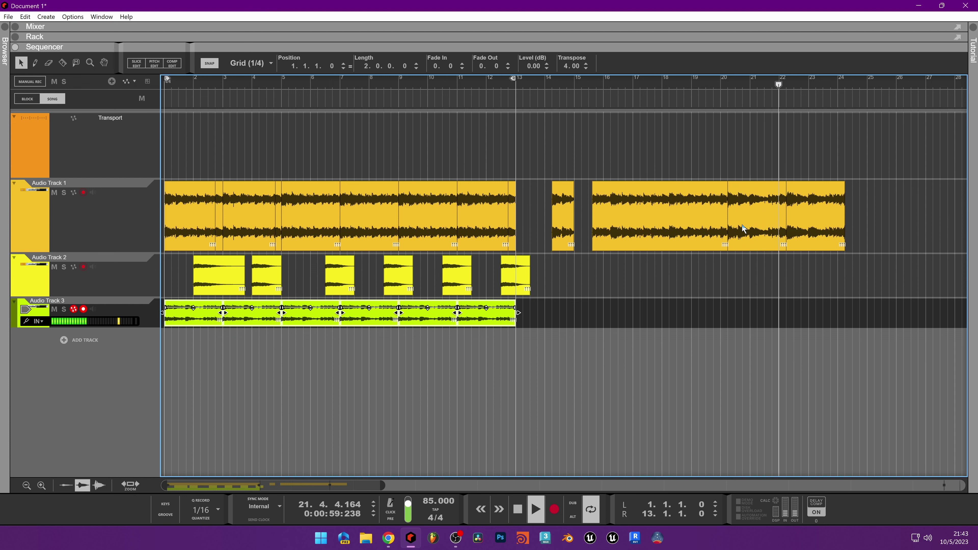
key("space")
key("space")
left_click(712, 88)
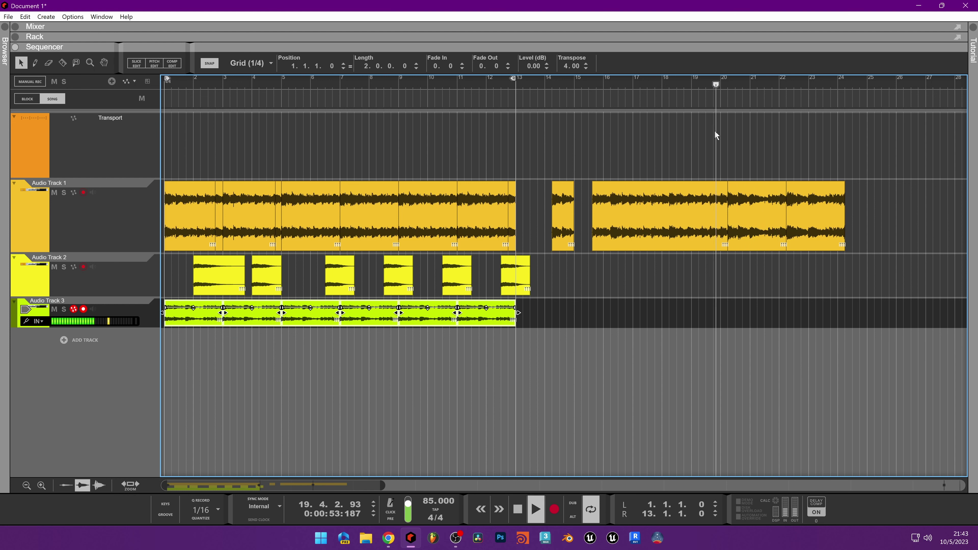
key("space")
left_click(727, 195)
key("q")
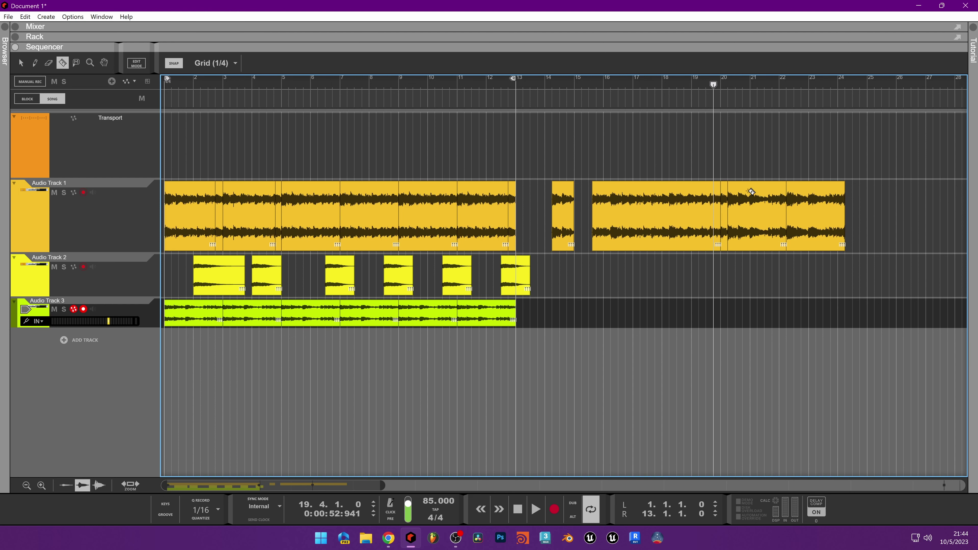
left_click(743, 220)
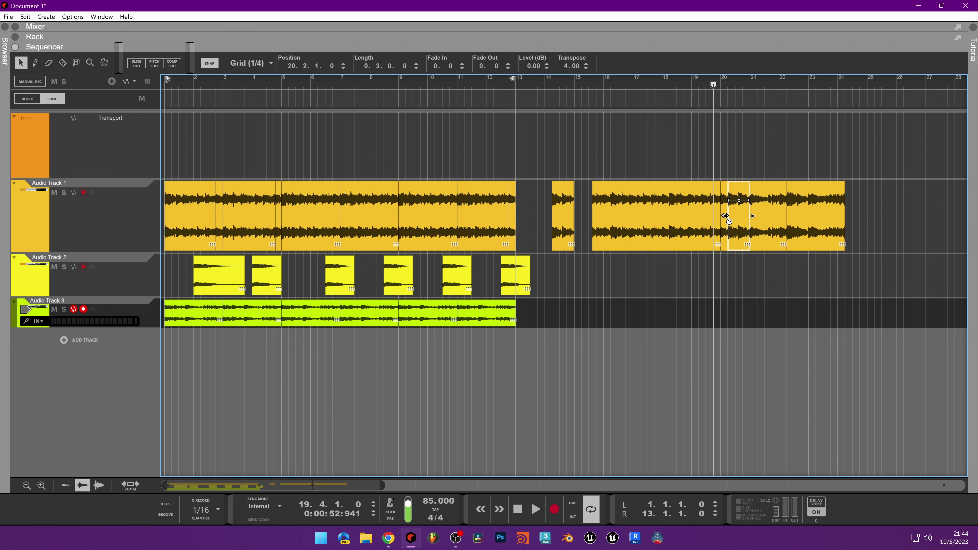
left_click_drag(734, 230, 505, 228)
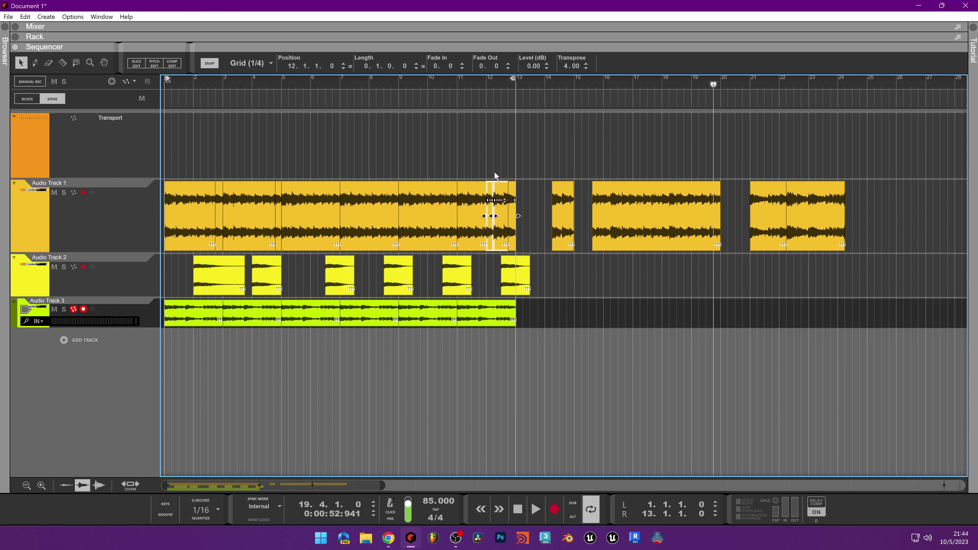
Create a fourth audio track, move the two Audio Track 1 pieces at bar 12 onto it, and audition them.
left_click(489, 87)
key("space")
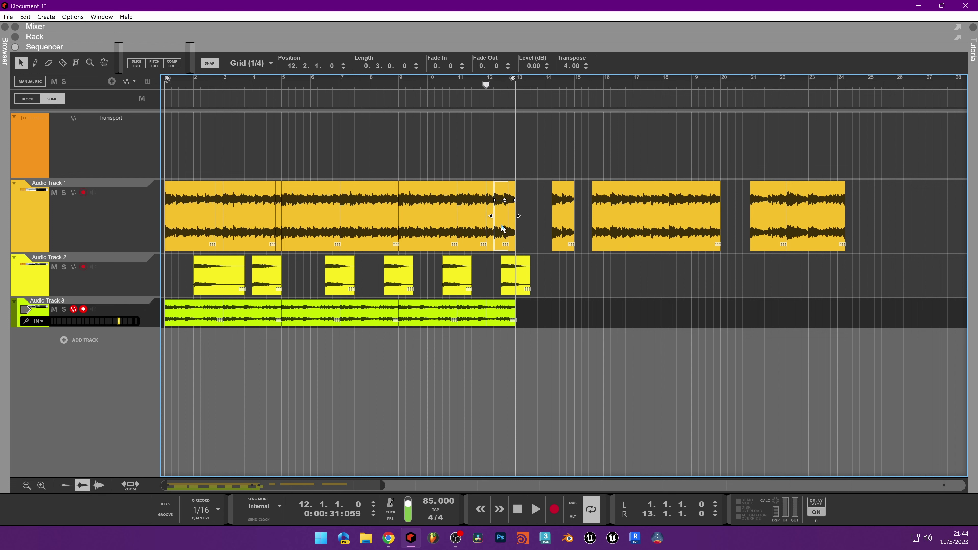
left_click(64, 339)
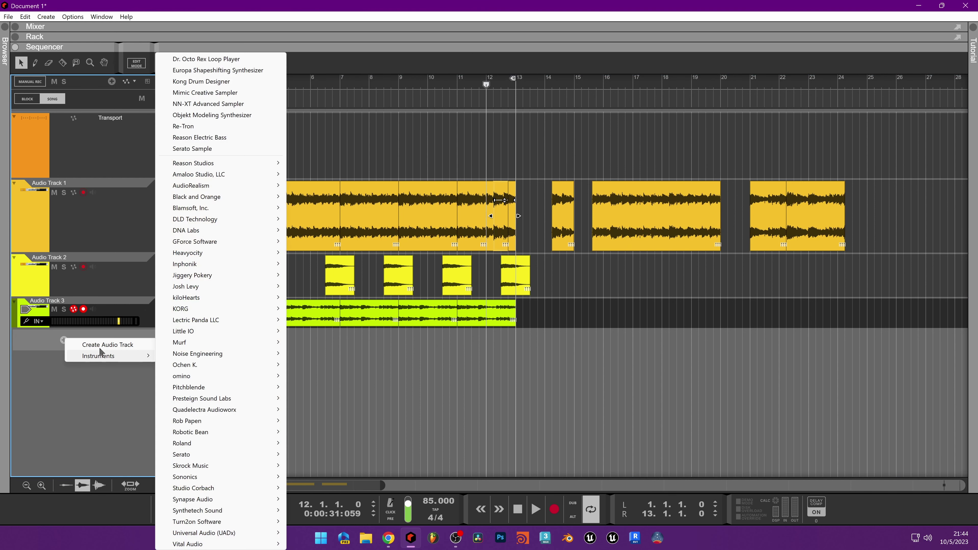
left_click(100, 345)
left_click(497, 228)
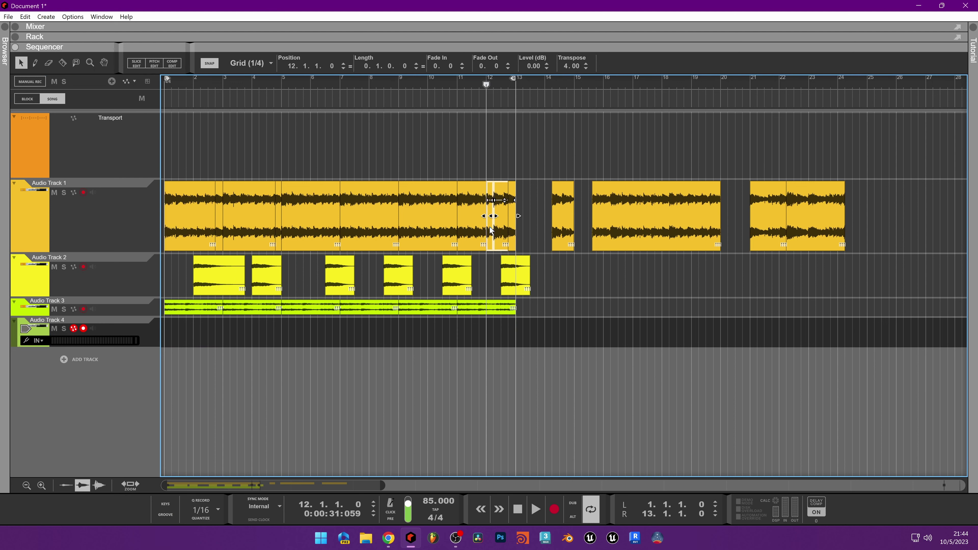
left_click_drag(497, 243, 485, 332)
key("space")
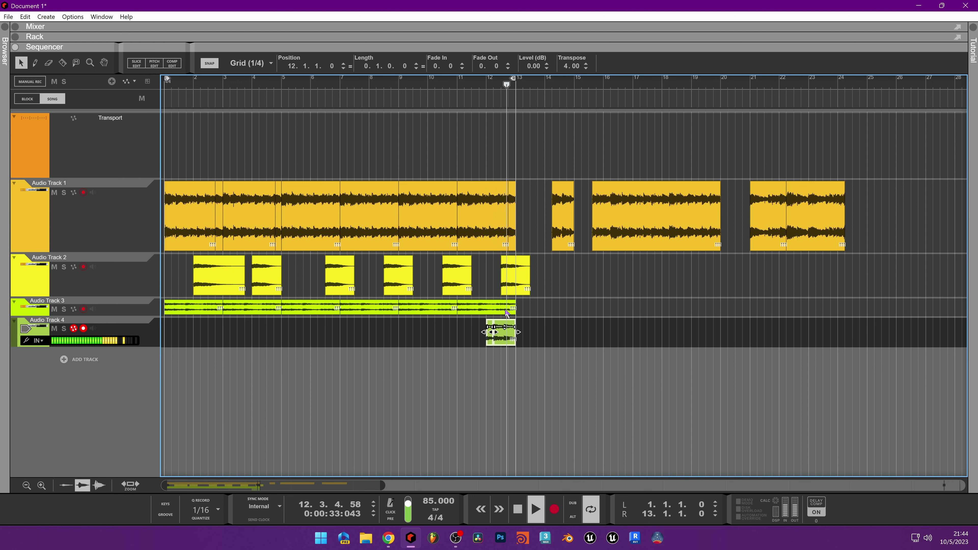
Delete the Audio Track 2 clip at 12.3 and the Audio Track 1 slice at 12.4, with the two-bar clip filling to bar 13.
left_click(513, 282)
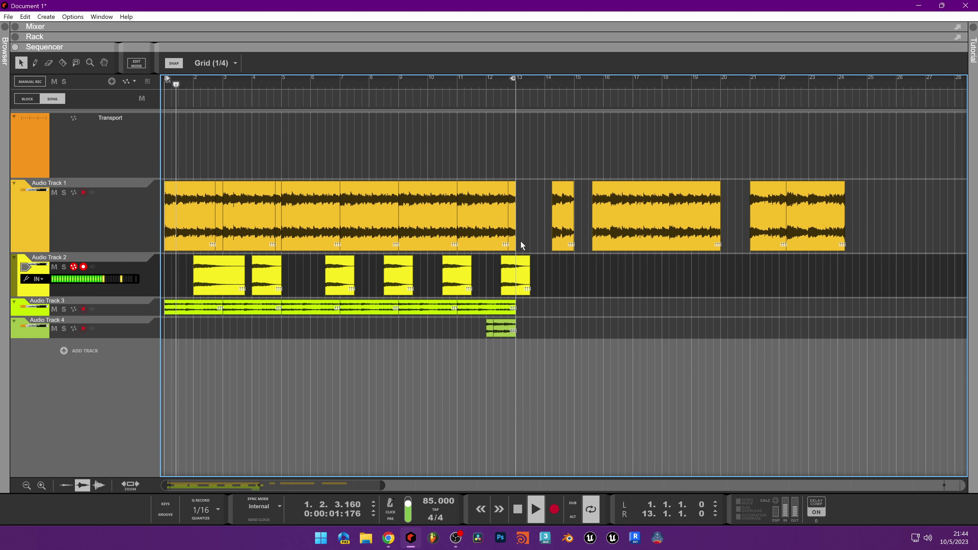
key("Delete")
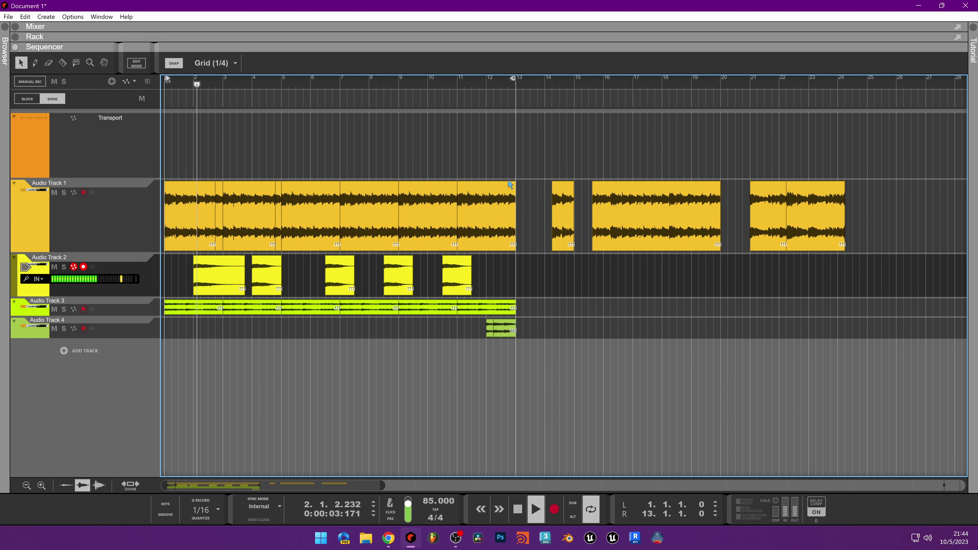
left_click(489, 94)
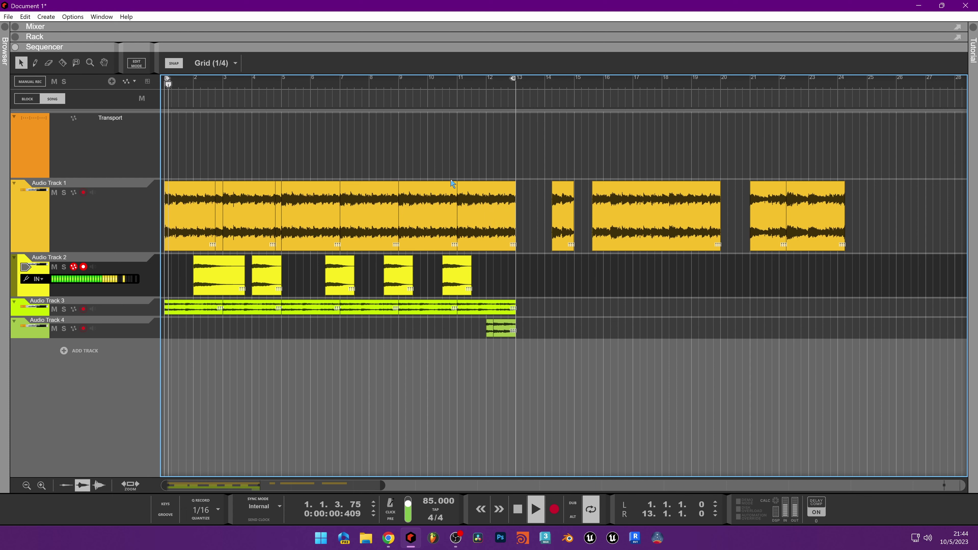
key("space")
Move both Audio Track 4 pieces together so they start at bar 11, and audition the section.
scroll(497, 349, "up", 2)
scroll(499, 350, "up", 3)
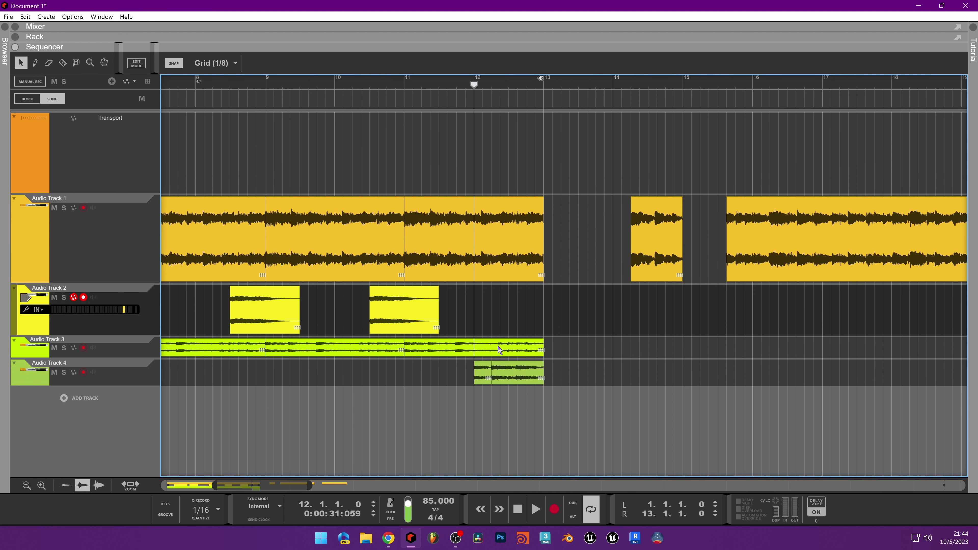
left_click_drag(503, 425, 413, 425)
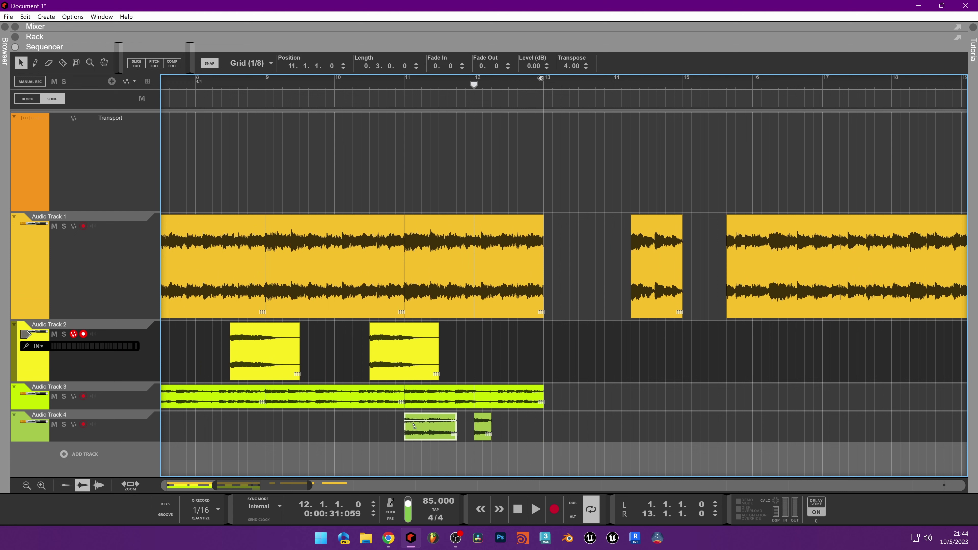
key("ctrl+z")
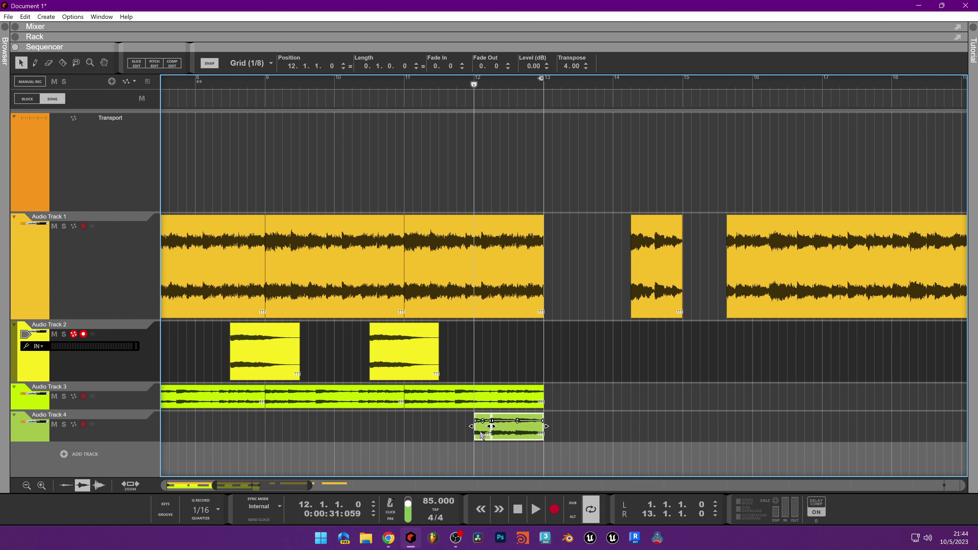
left_click_drag(509, 428, 448, 427)
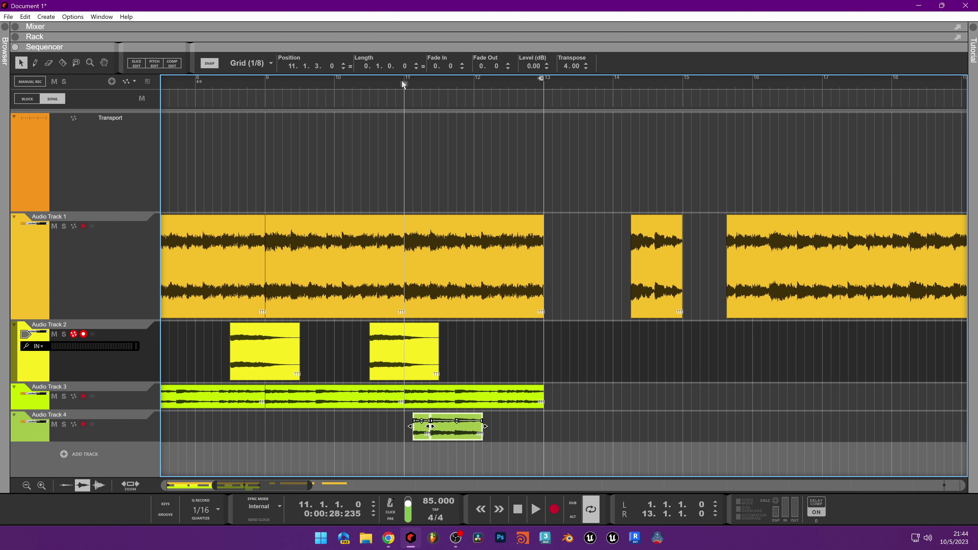
key("space")
key("space")
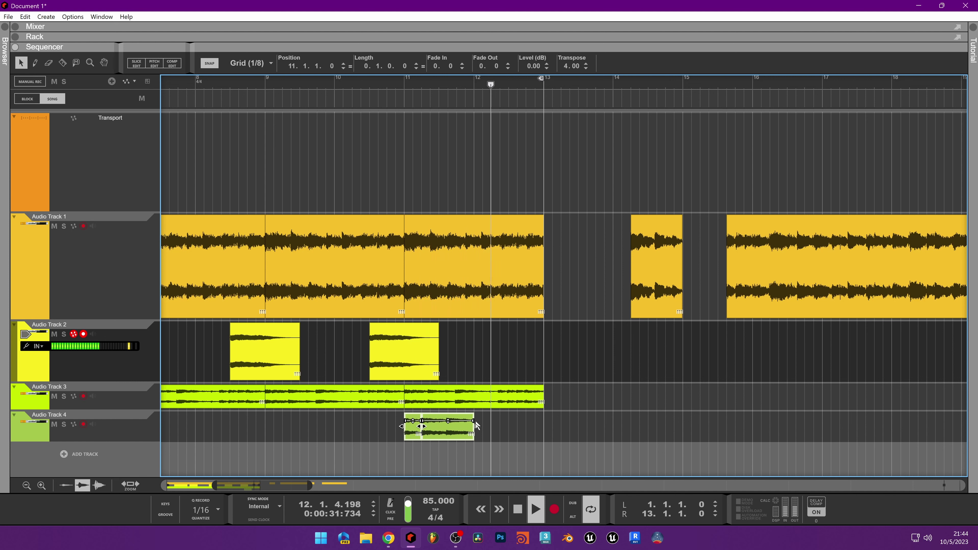
Turn the Audio Track 4 pieces into one clip from bar 11 with a length of 2.0.0.0, and audition it.
left_click_drag(476, 425, 543, 422)
key("space")
key("space")
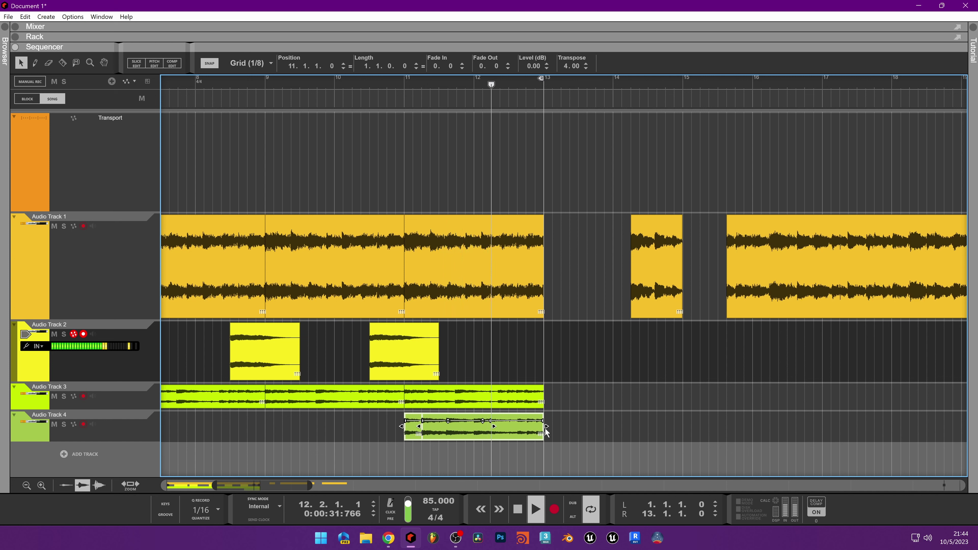
key("space")
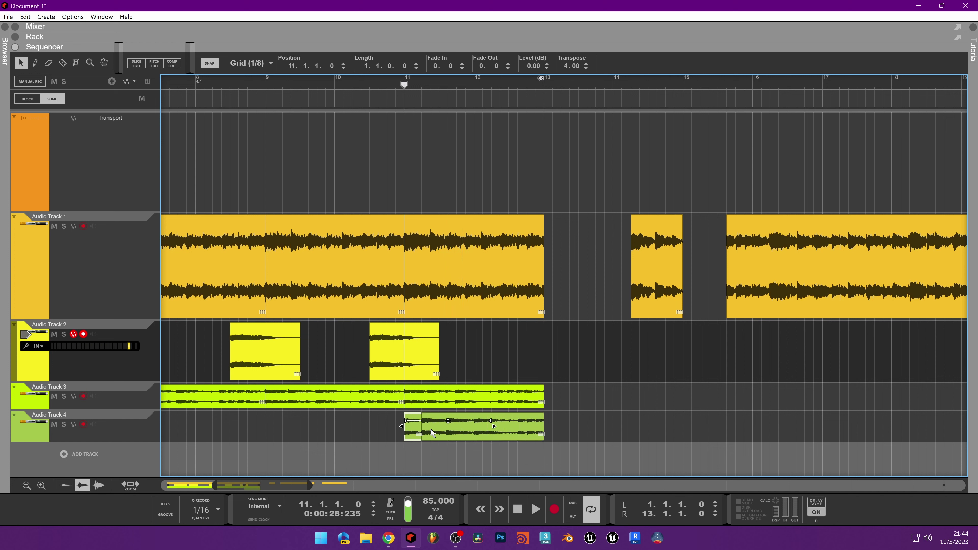
key("ctrl+z")
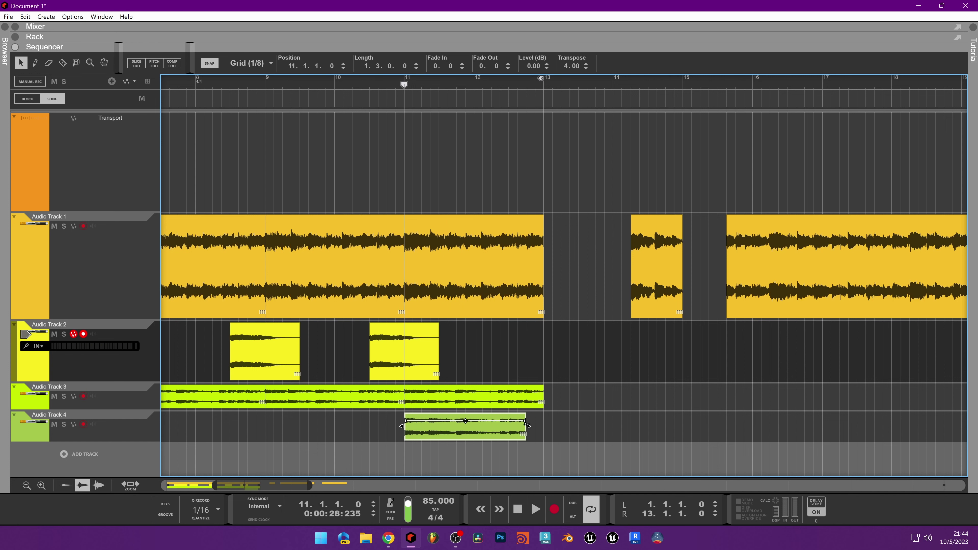
key("space")
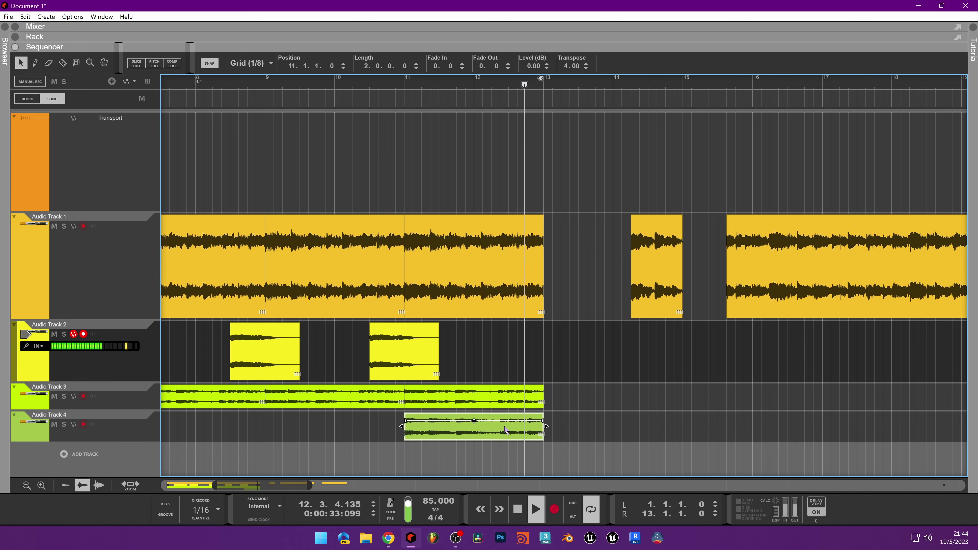
scroll(451, 410, "down", 3)
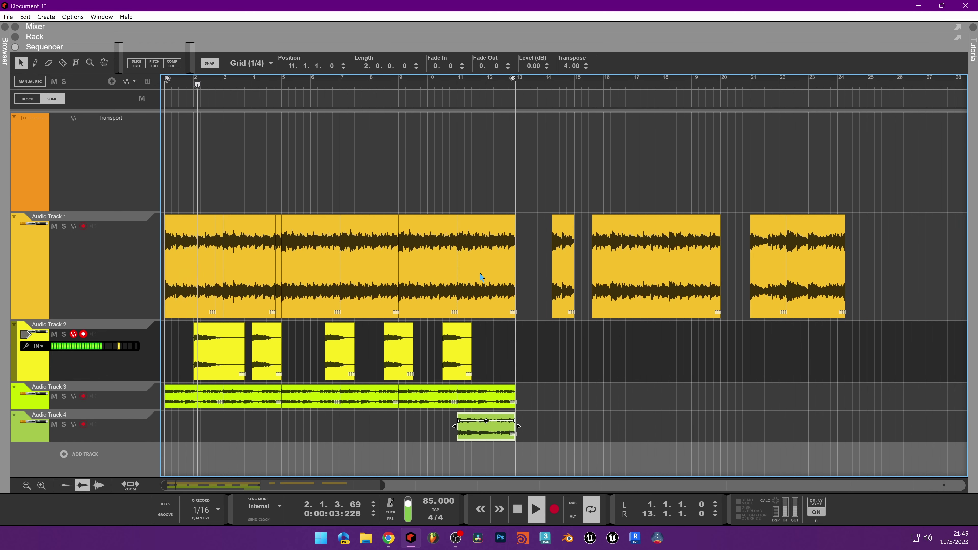
key("space")
Move all clips from bar 5 onward to start at bar 11, and duplicate the first four bars to bar 5.
left_click_drag(858, 235, 379, 497)
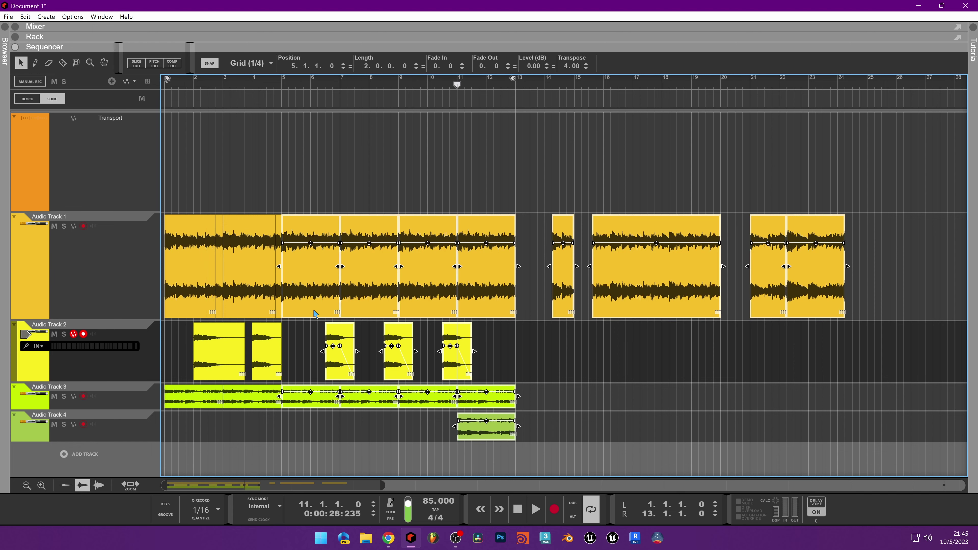
left_click_drag(315, 313, 490, 306)
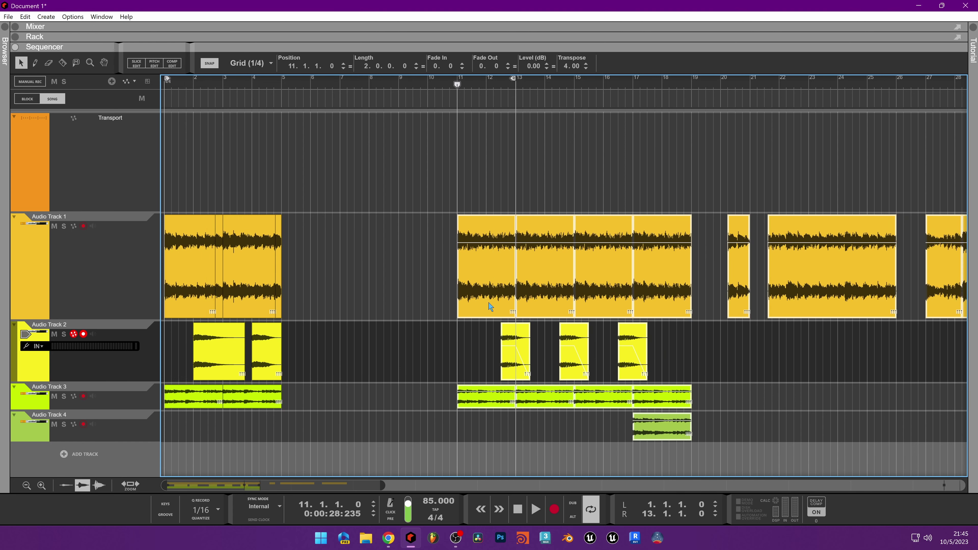
left_click(312, 266)
key("ctrl+v")
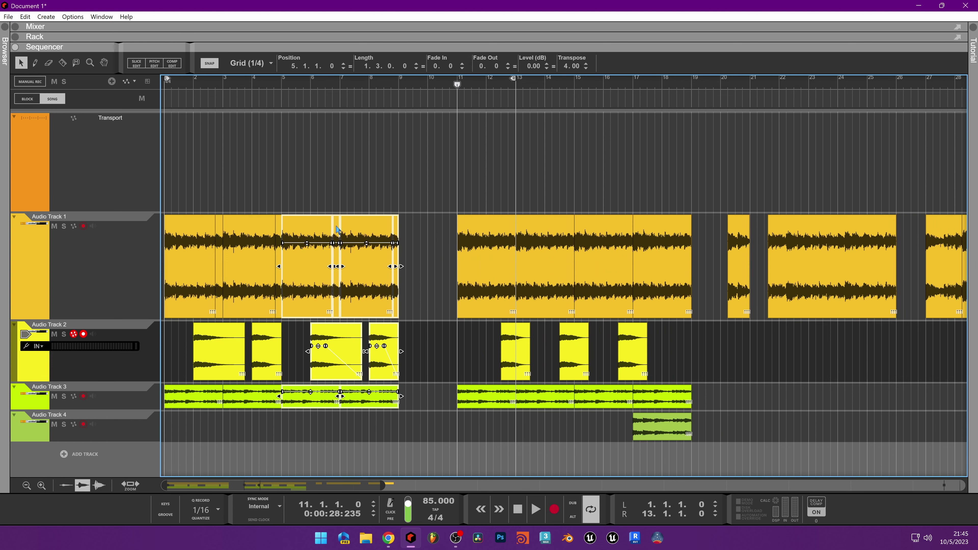
Set the loop end to bar 9 and replace the Audio Track 1 material at bar 7 with the two-bar Audio Track 4 clip.
left_click(394, 84, "alt")
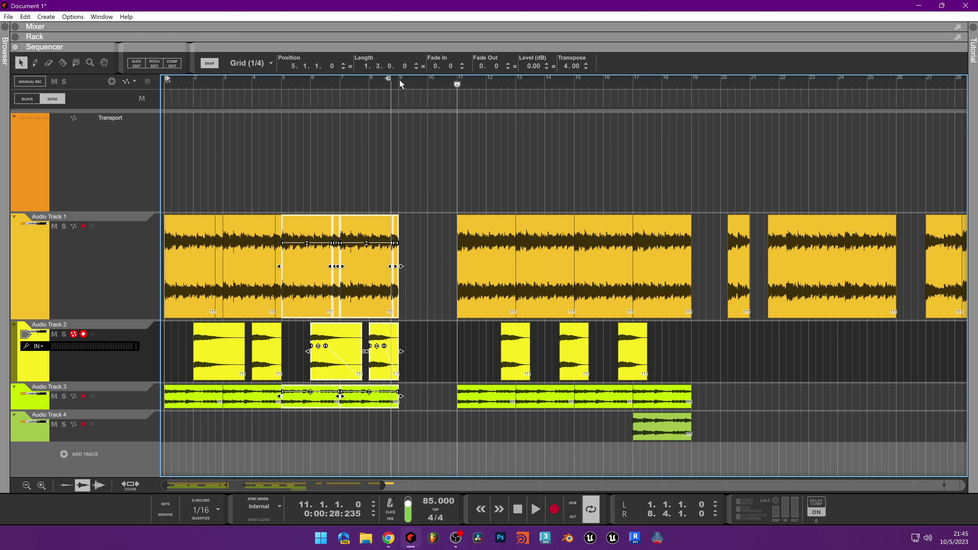
mouse_move(401, 85)
left_mouse_down()
mouse_move(369, 91)
mouse_move(404, 79)
mouse_move(397, 82)
left_mouse_up()
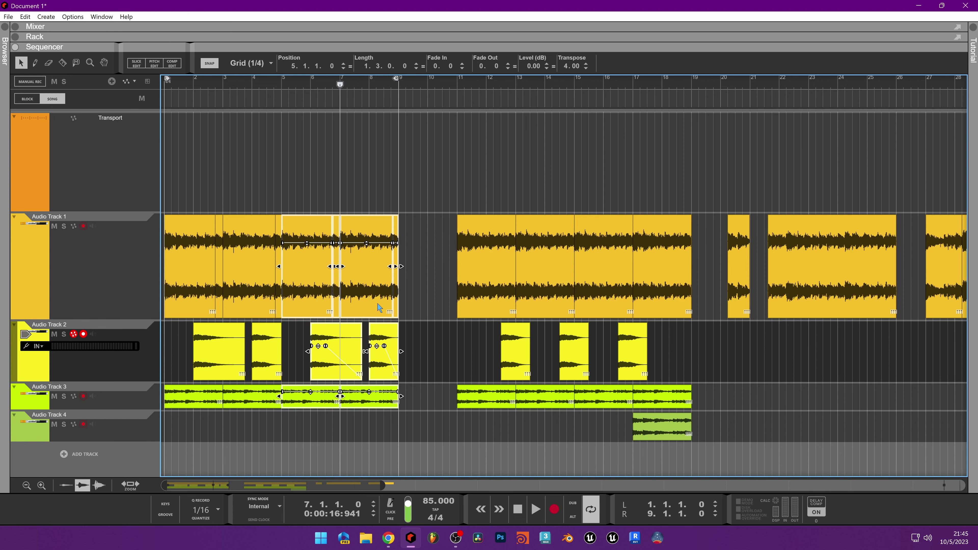
left_click(667, 451)
left_click_drag(668, 435, 351, 283)
left_click(395, 289)
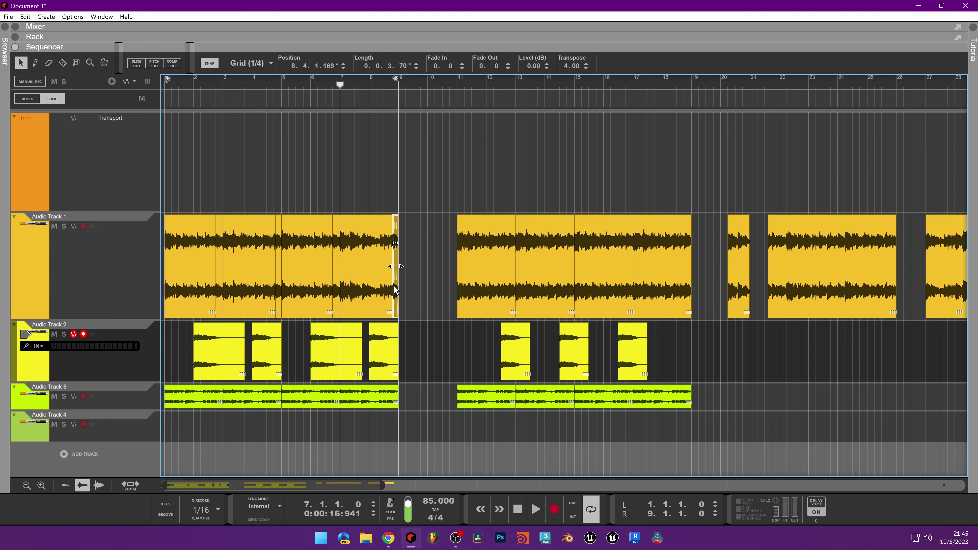
key("Delete")
Audition the new ending from bar 7 and extend that Audio Track 1 clip to a length of 2.2.0.0.
key("space")
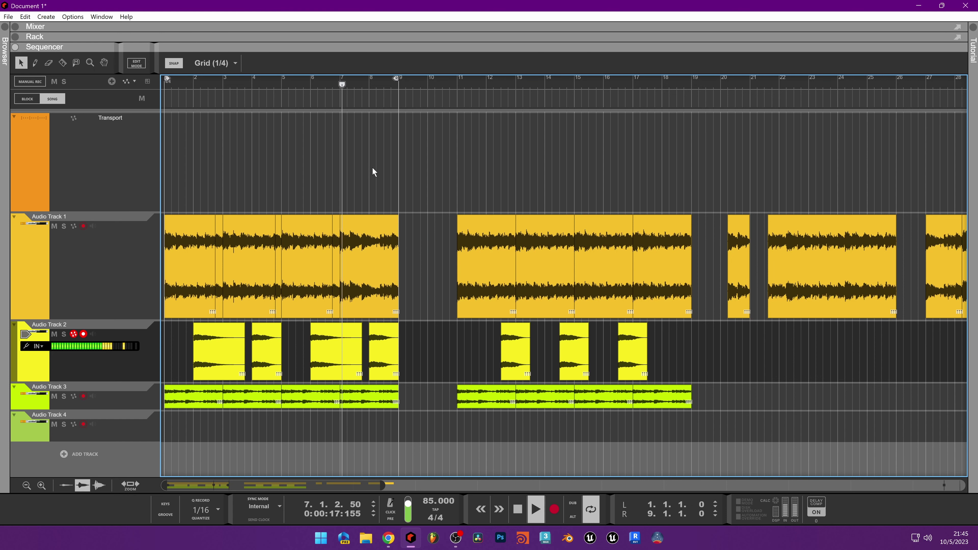
left_click(330, 87)
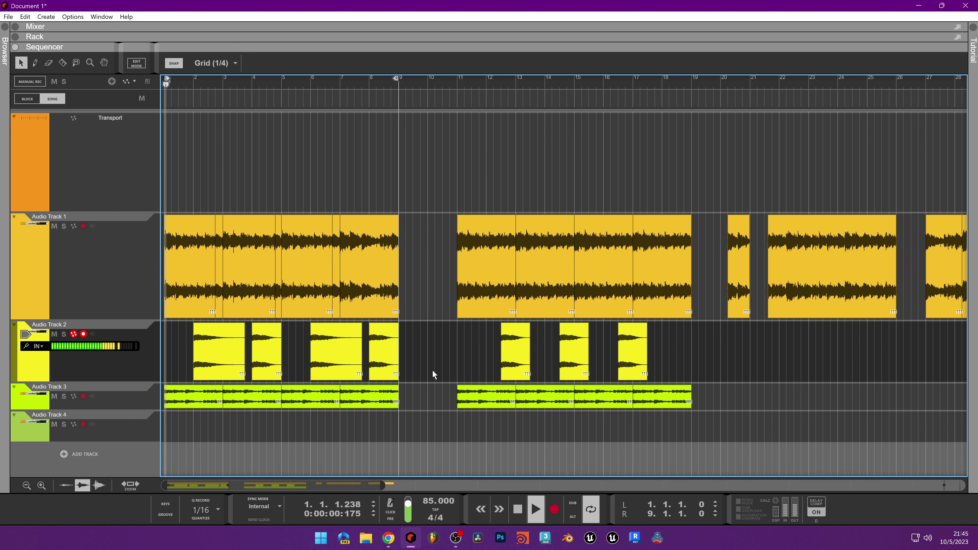
key("space")
left_click(395, 266)
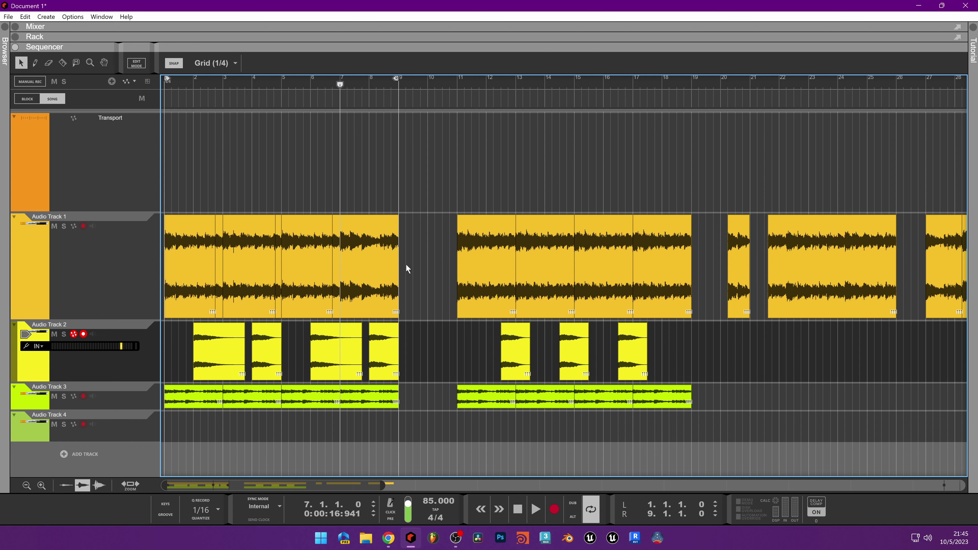
left_click_drag(404, 264, 415, 265)
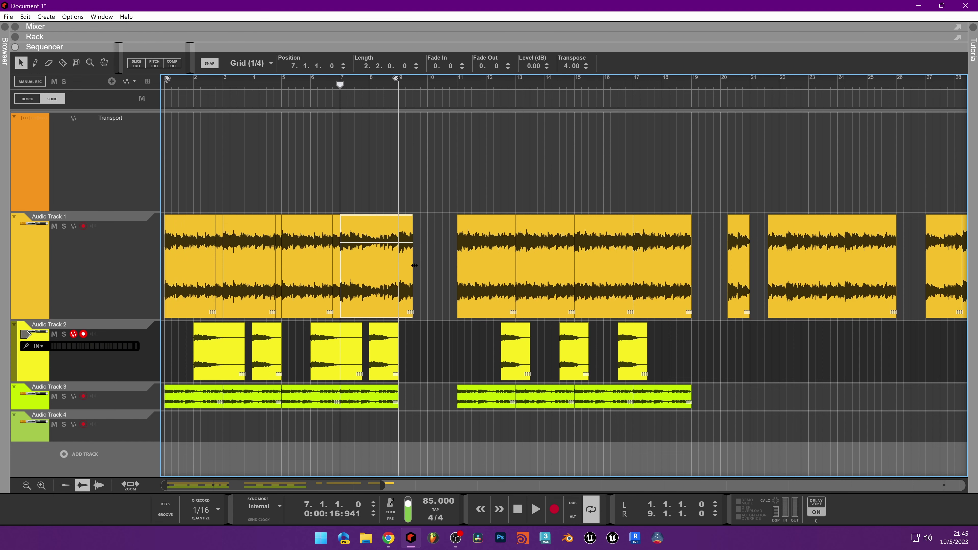
left_click(401, 85)
key("space")
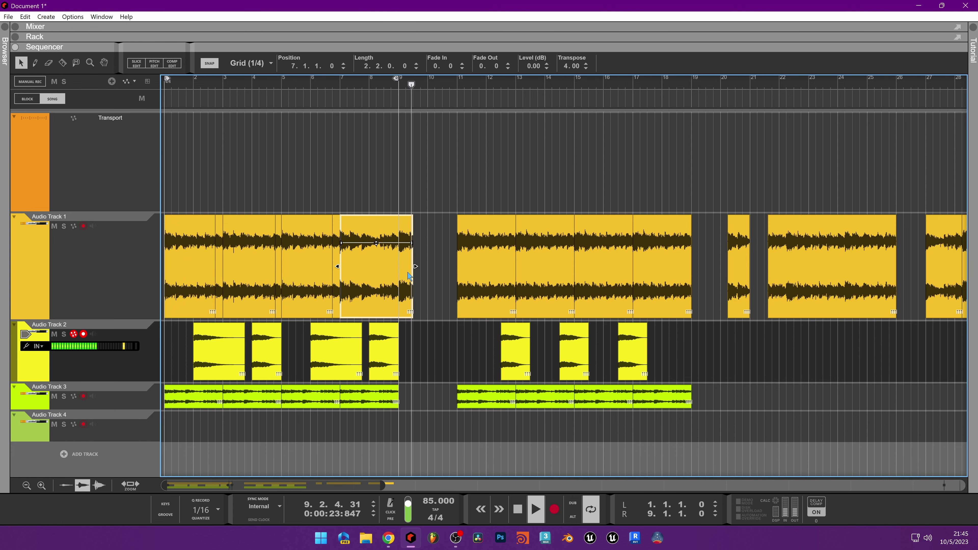
key("space")
Audition the loose Audio Track 1 material from bar 27.
scroll(413, 280, "down", 2)
scroll(339, 333, "up", 4)
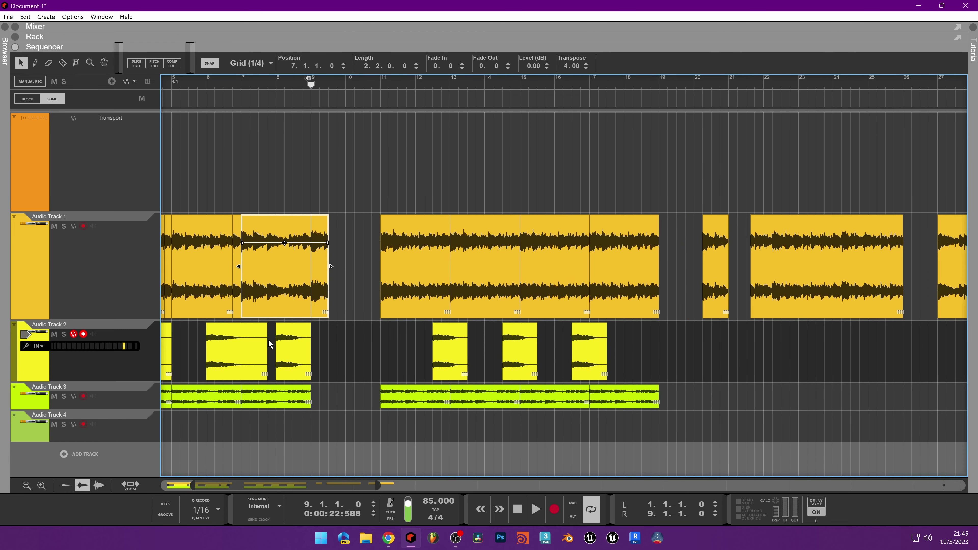
scroll(514, 298, "down", 2)
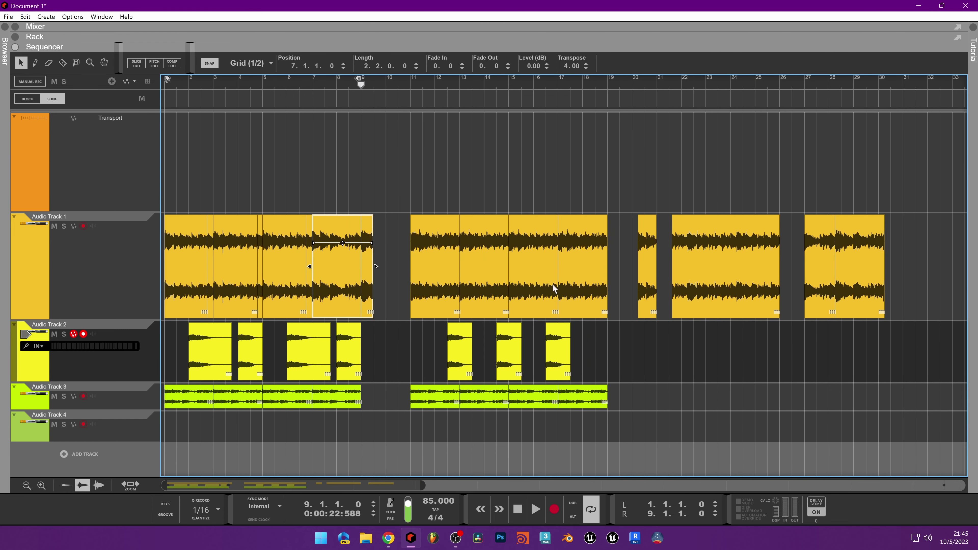
left_click(809, 78)
key("space")
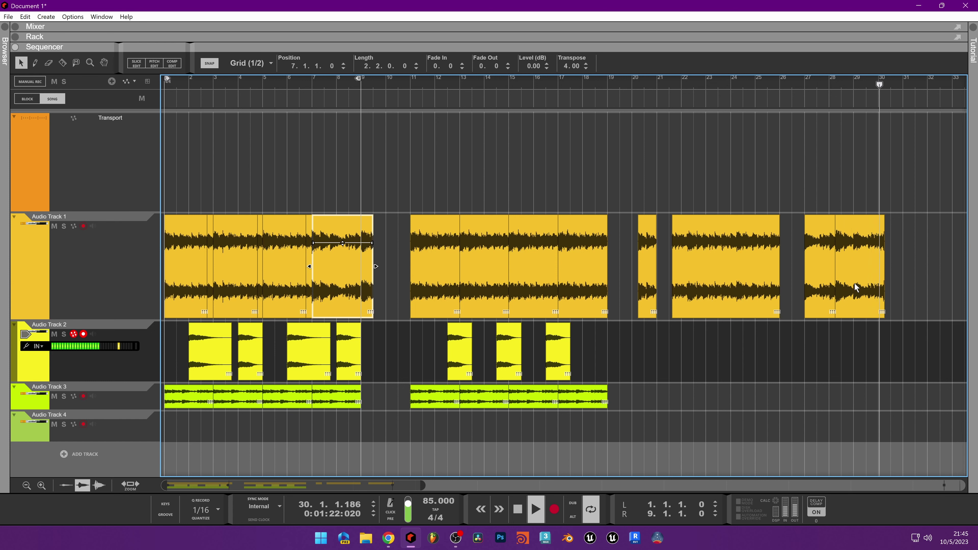
key("space")
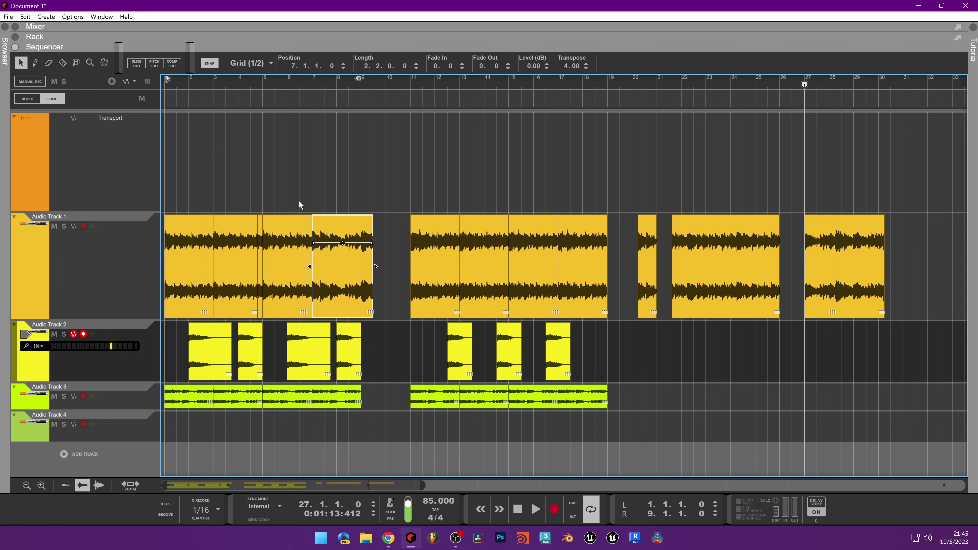
Move all clips from bar 11 onward to bar 24, restore the original phrase at bar 7, and keep the 2.2.0.0 ending clip at bar 10.
scroll(354, 260, "down", 1)
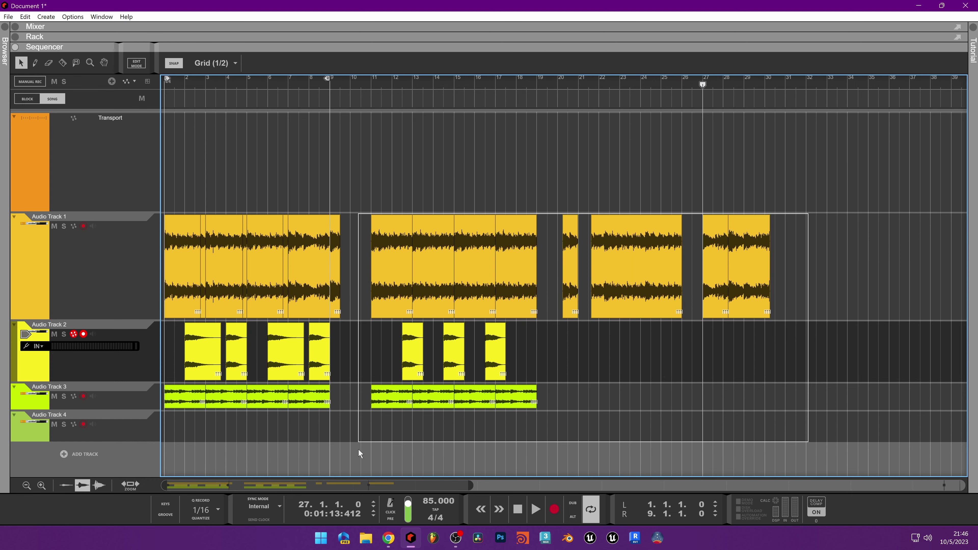
left_click_drag(786, 428, 366, 275)
key("ctrl+z")
key("ctrl+z")
key("ctrl+z")
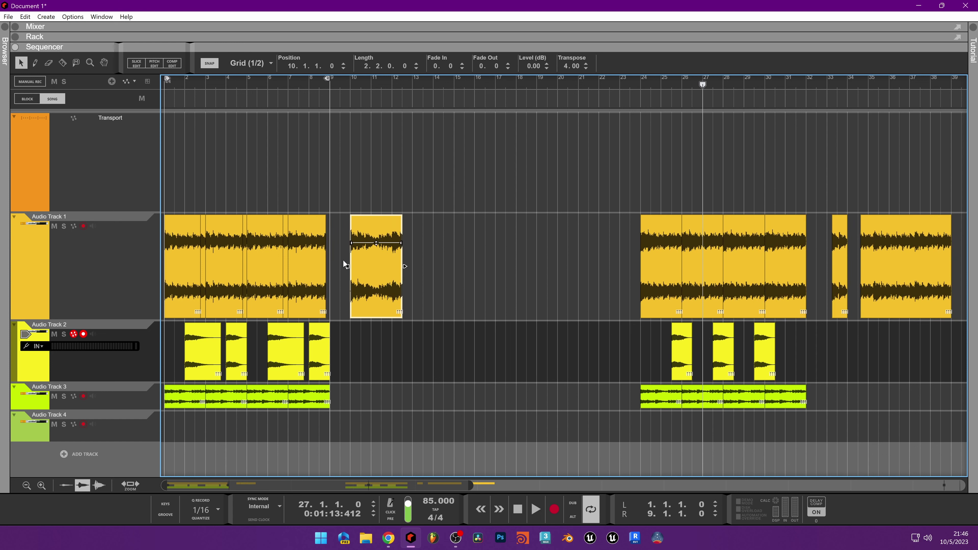
Copy the short Audio Track 1 clip before bar 5 to 8.4.1.180 and trim it to 0.0.3.60 so it ends at bar 9.
left_click(245, 264)
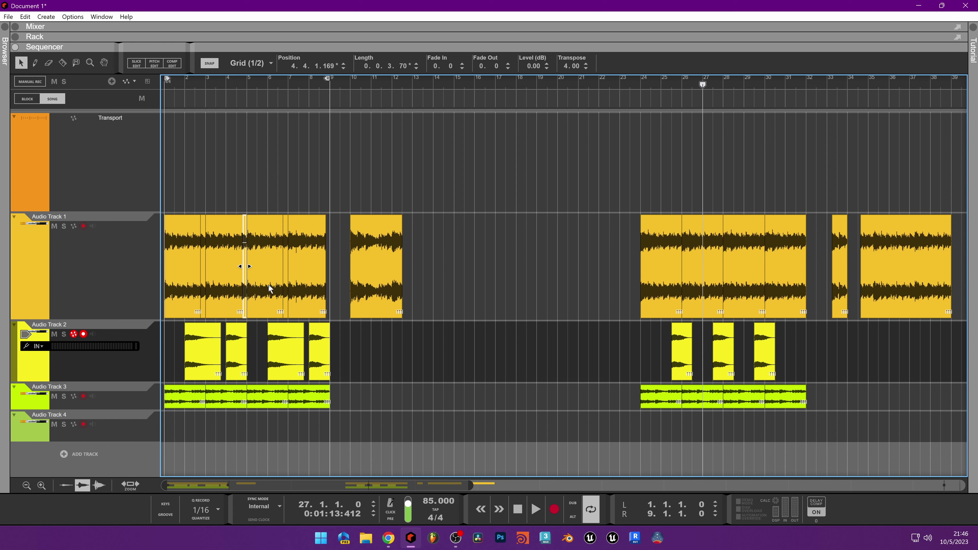
scroll(283, 276, "up", 2)
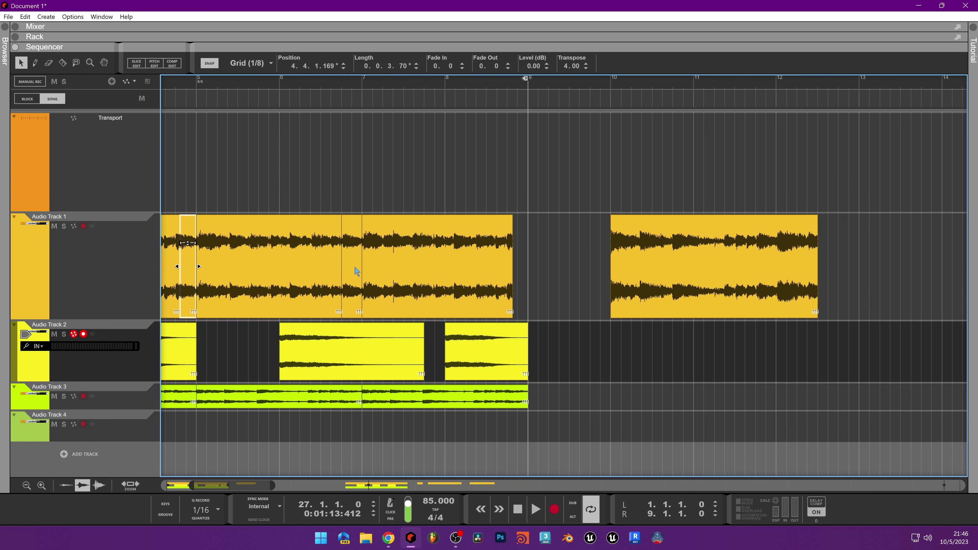
left_click_drag(357, 271, 516, 274)
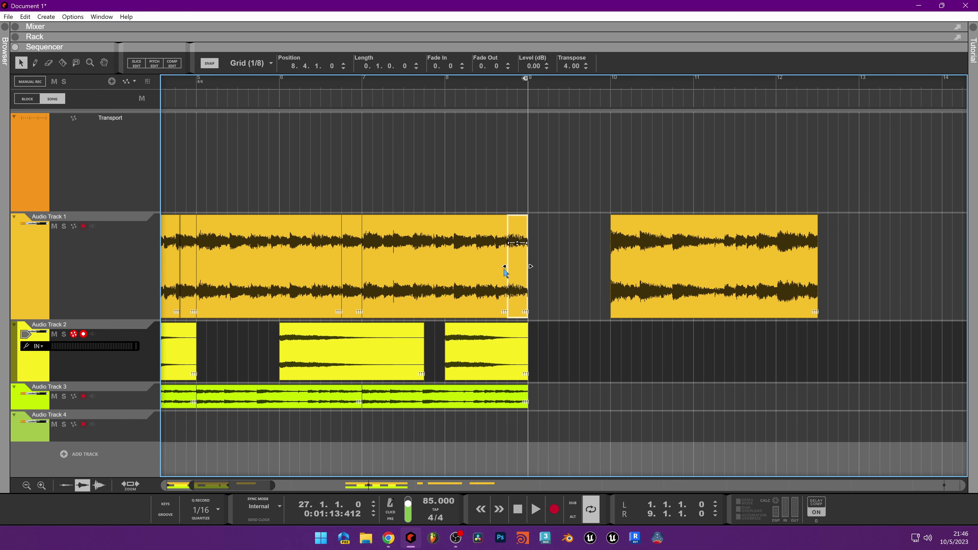
key("ctrl+z")
left_click_drag(192, 262, 508, 287)
scroll(525, 281, "up", 3)
scroll(517, 283, "up", 2)
scroll(517, 288, "up", 3)
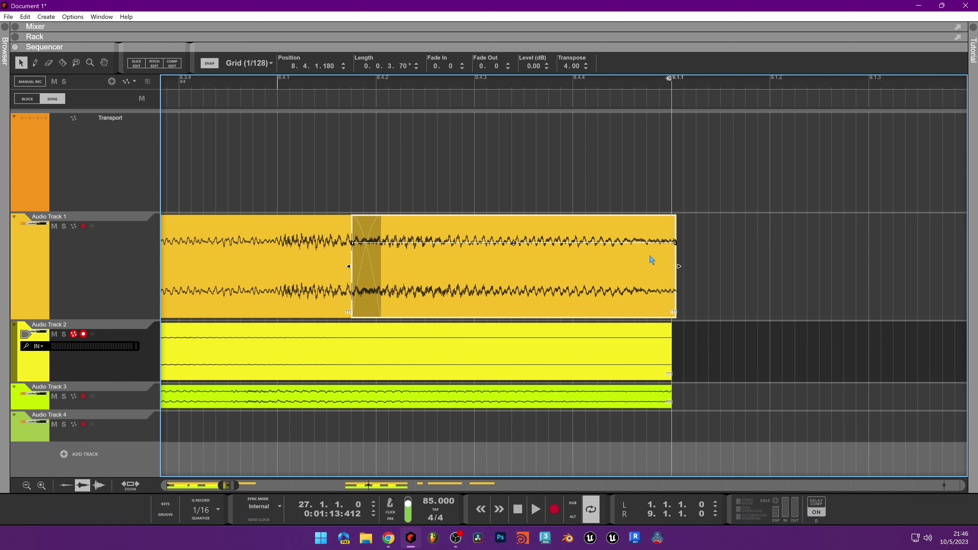
scroll(634, 283, "down", 6)
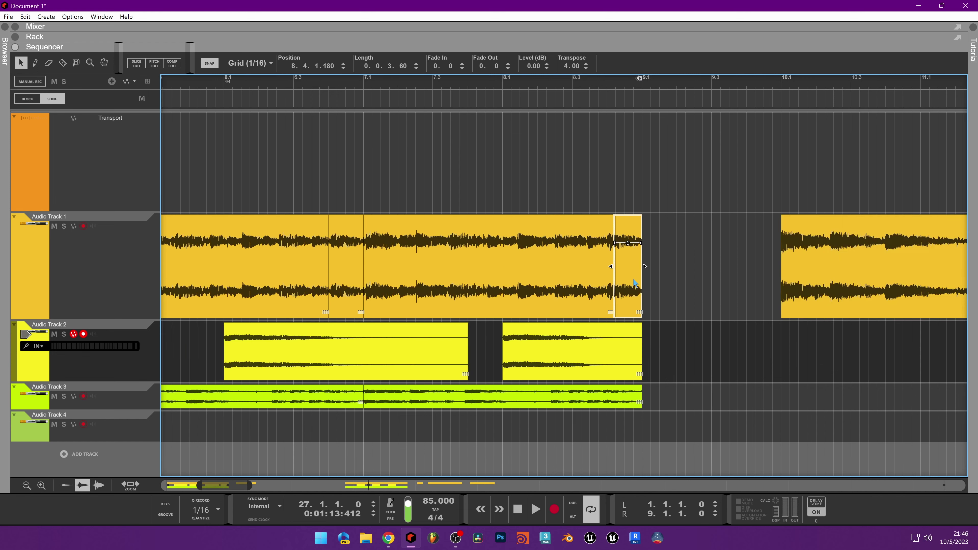
Move the loose ending clip past bar 20 and duplicate the first eight bars of Audio Track 1 to bar 9.
left_click_drag(551, 254, 734, 254)
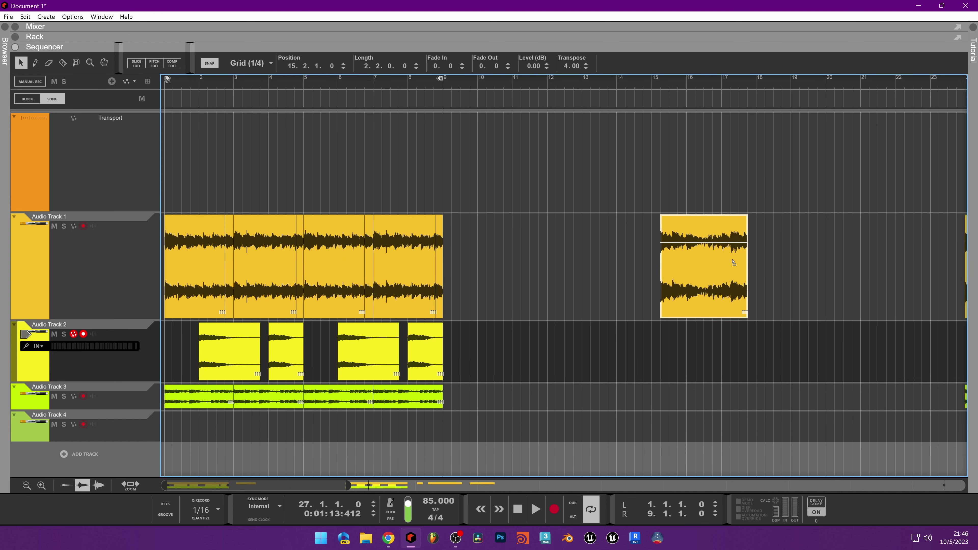
left_click_drag(539, 270, 31, 296)
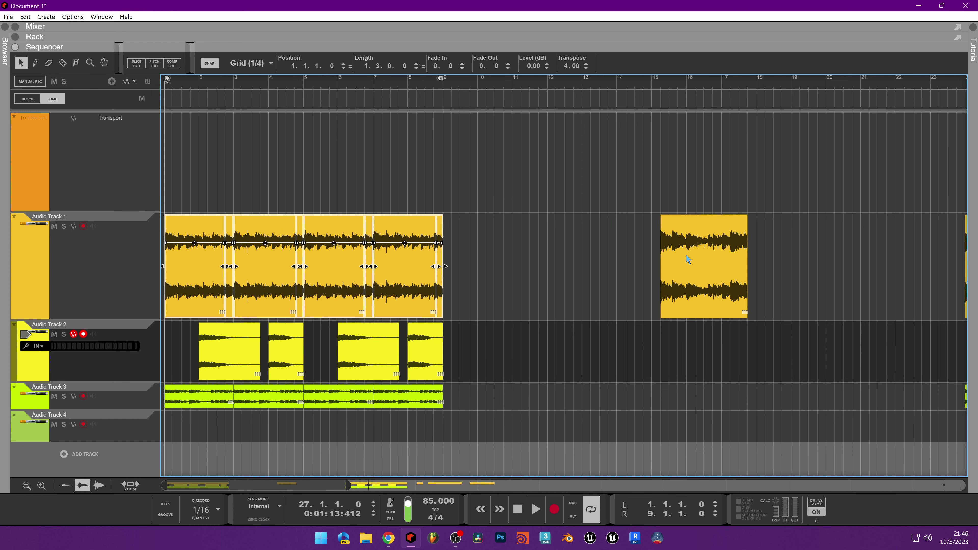
left_click(643, 305)
left_click_drag(663, 294, 854, 294)
left_click_drag(500, 266, 64, 268)
key("ctrl+d")
scroll(708, 267, "down", 5)
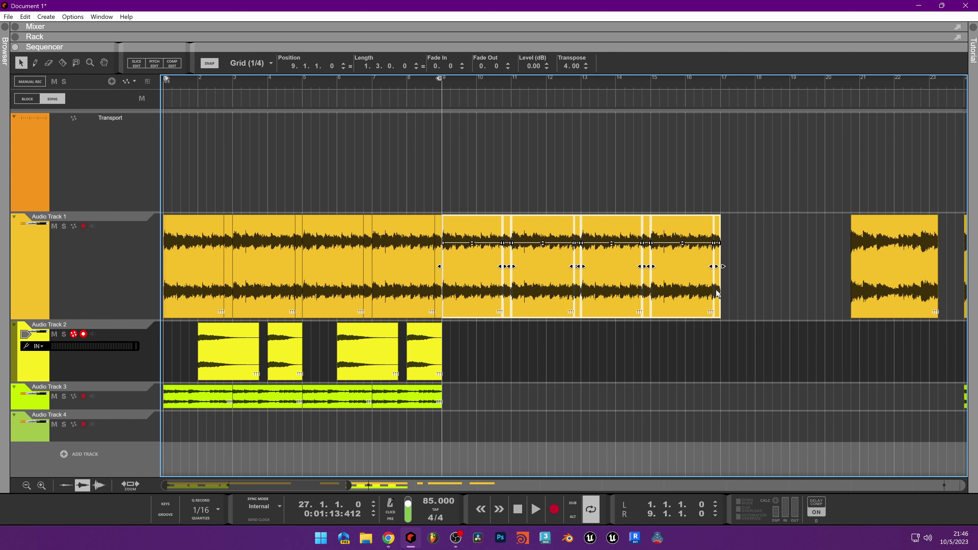
Replace the last two bars of the duplicated Audio Track 1 phrase with the 2.2.0.0 ending clip, starting at bar 15.
scroll(477, 293, "up", 2)
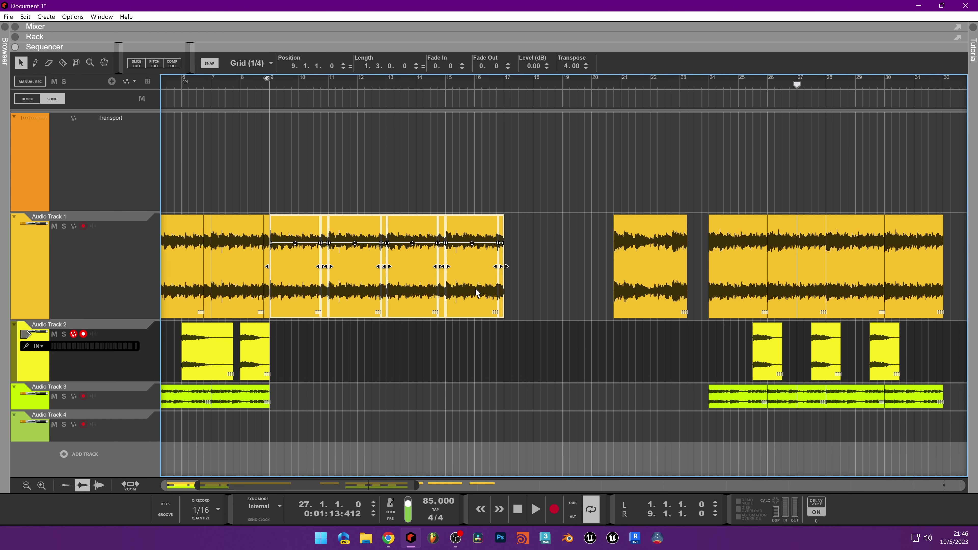
left_click(509, 258)
left_click(480, 292)
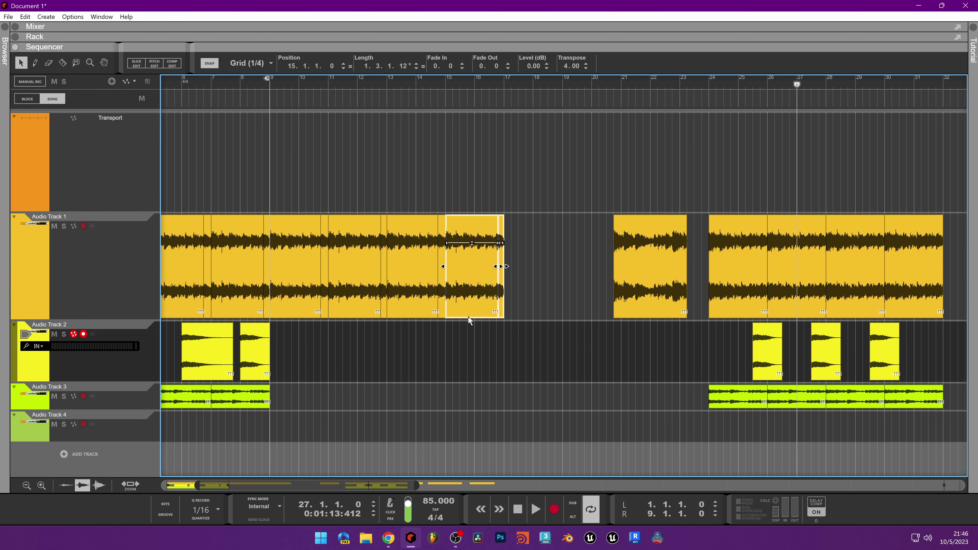
key("Delete")
left_click_drag(674, 272, 506, 271)
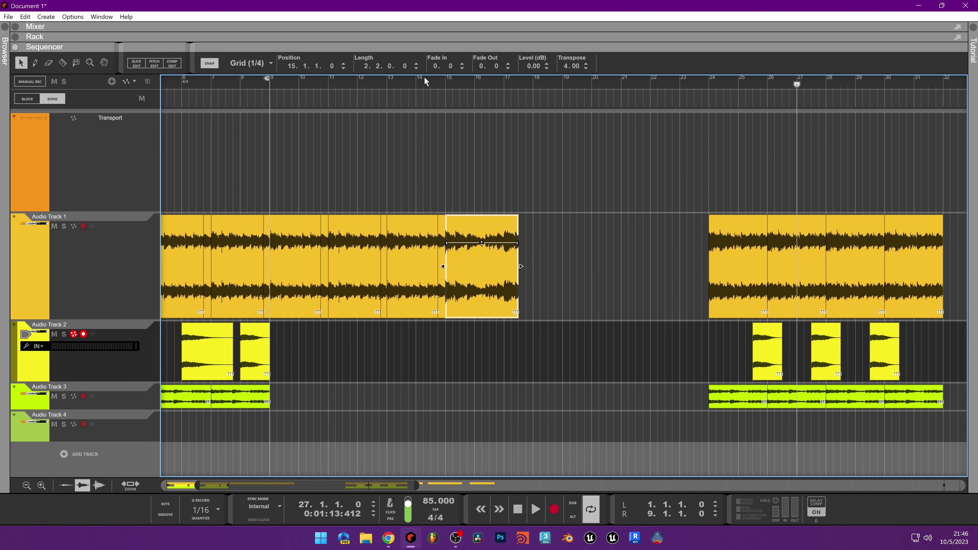
Audition the new Audio Track 1 ending from bar 15.
left_click(447, 79)
key("space")
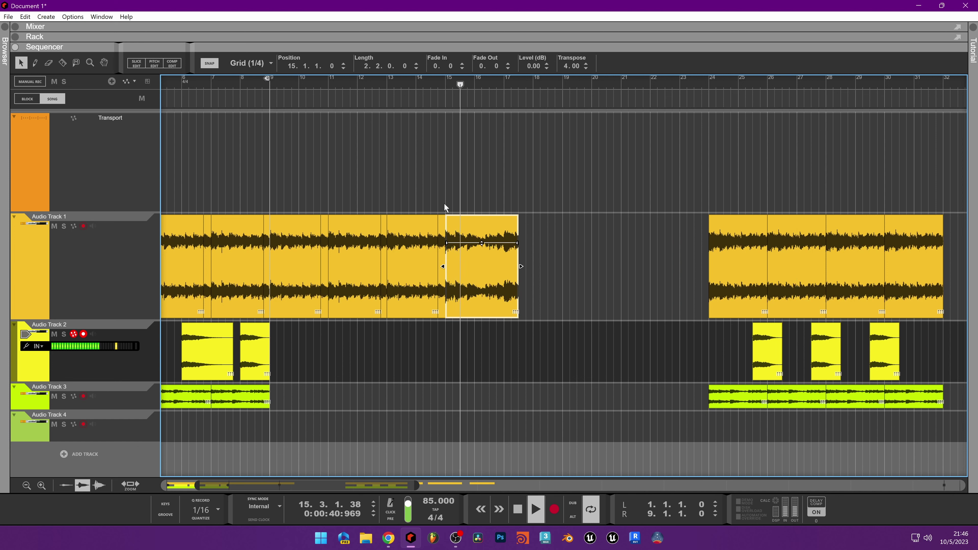
left_click_drag(443, 204, 292, 304)
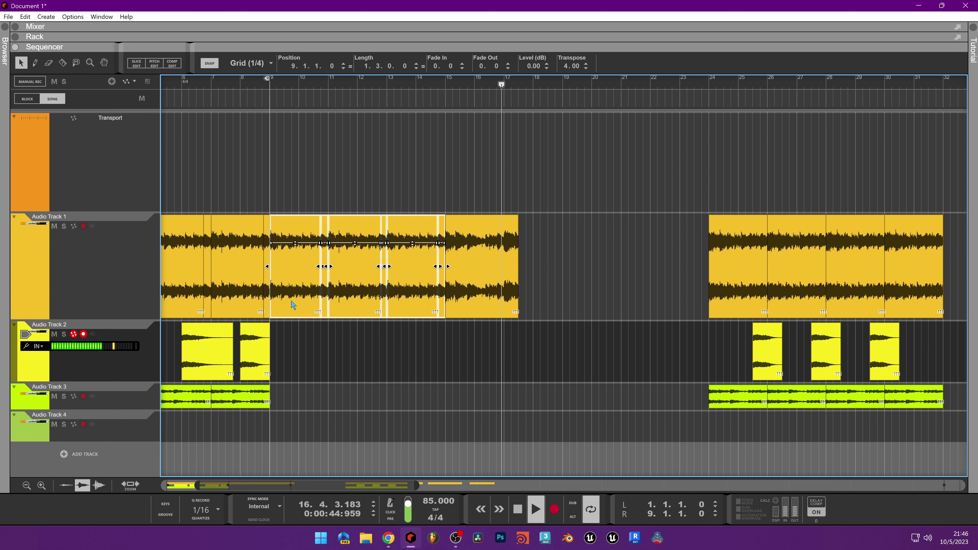
scroll(400, 320, "down", 2)
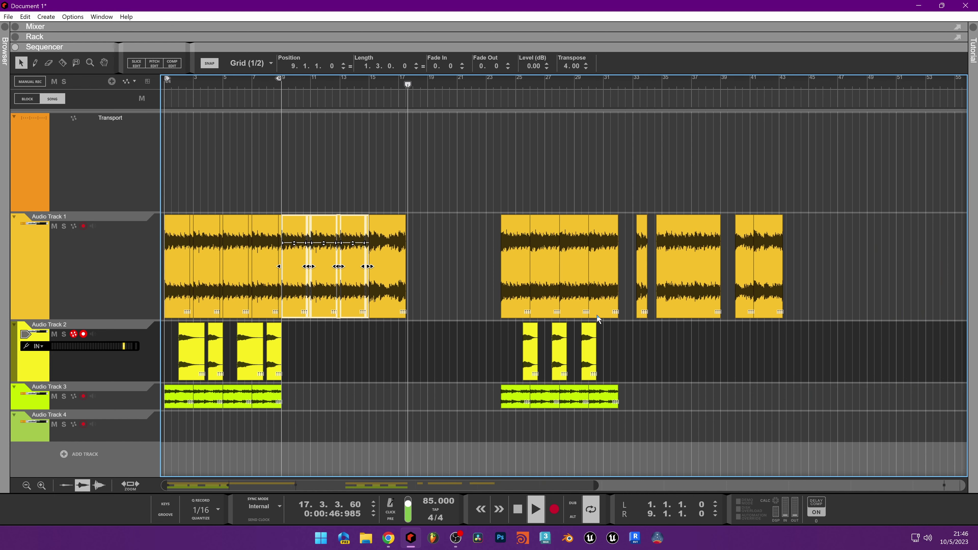
key("space")
Extend the Audio Track 1 clip at bar 15 to a length of 6.0.0.0.
left_click_drag(745, 266, 418, 276)
key("ctrl+z")
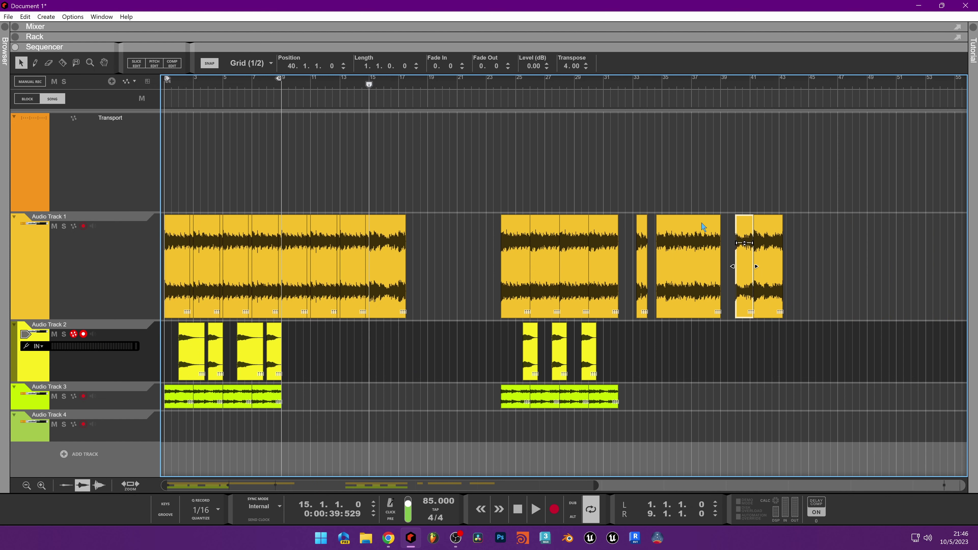
left_click(393, 276)
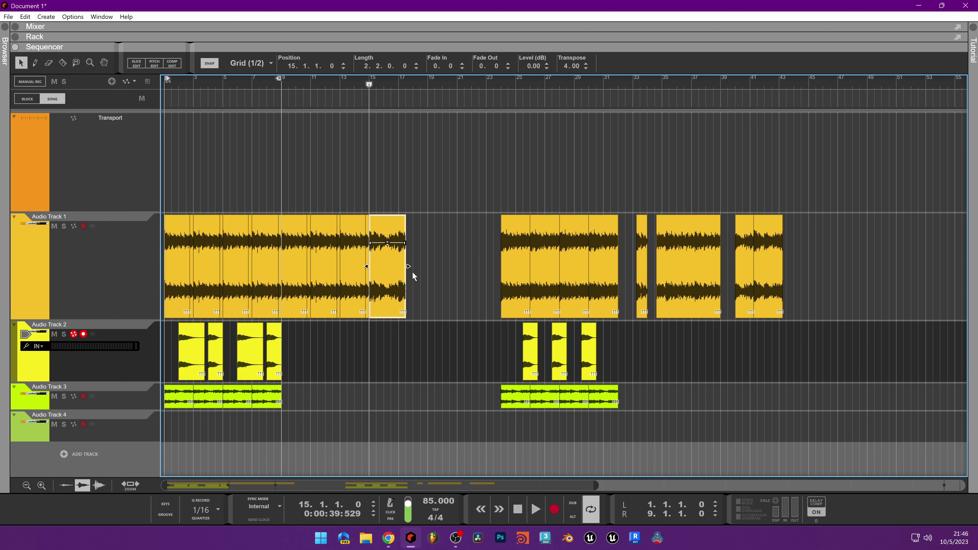
left_click_drag(406, 266, 445, 265)
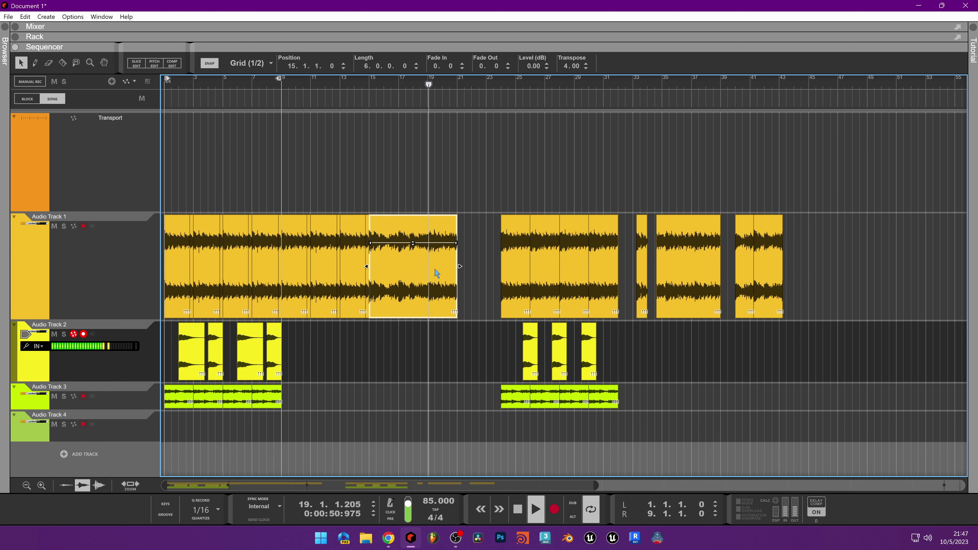
Split the extended clip at bar 19, delete its remainder, and move the four two-bar Audio Track 1 clips from bar 24 to bar 19.
key("space")
left_click(429, 236)
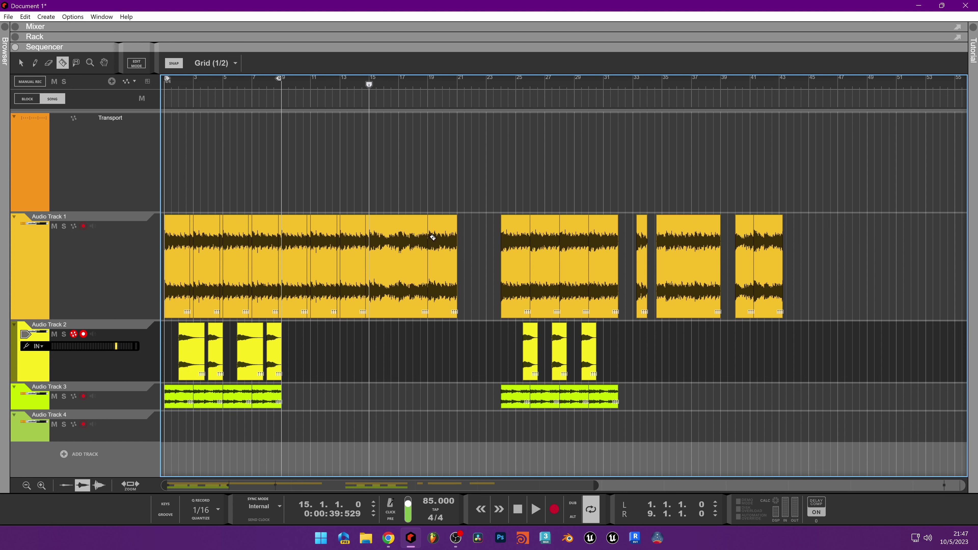
left_click(445, 262)
key("Delete")
left_click_drag(543, 265, 470, 274)
scroll(500, 328, "down", 5)
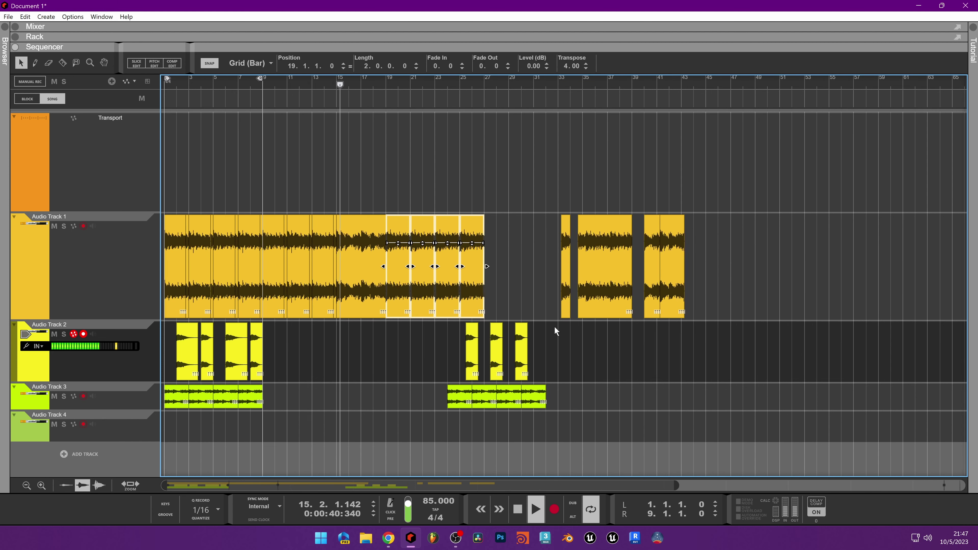
scroll(447, 390, "down", 2)
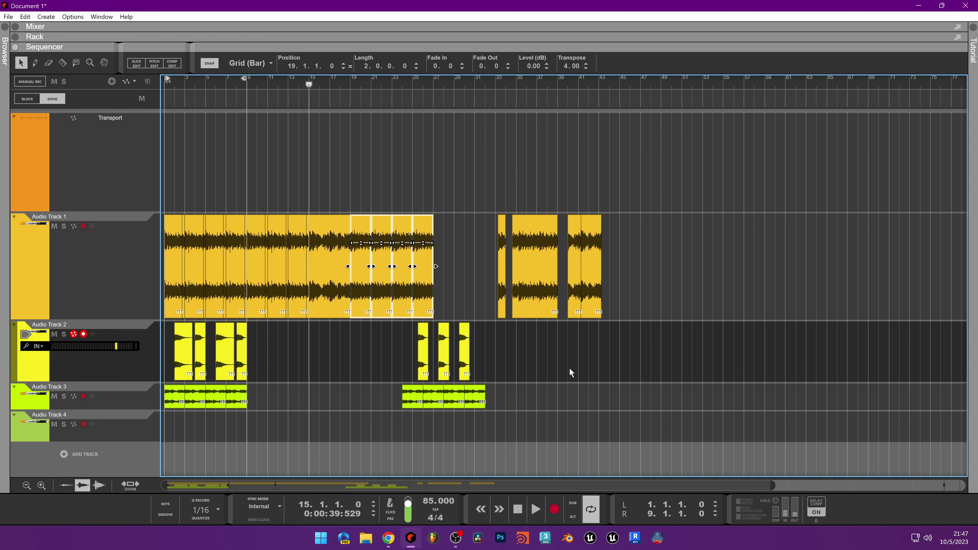
Move the separate Audio Track 2 and 3 group to start at bar 15, and copy its three Audio Track 2 clips to bar 10.
left_click_drag(566, 323, 340, 401)
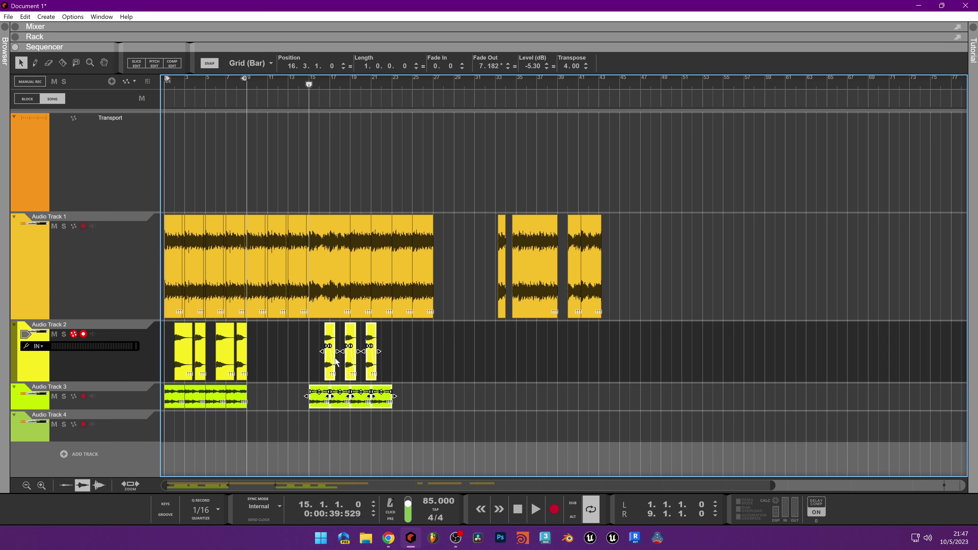
key("space")
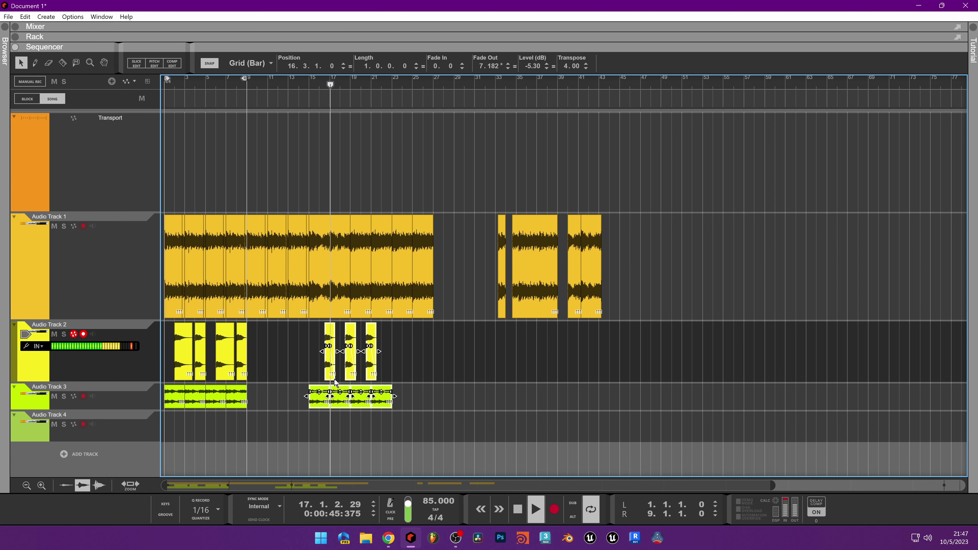
left_click_drag(458, 356, 263, 369)
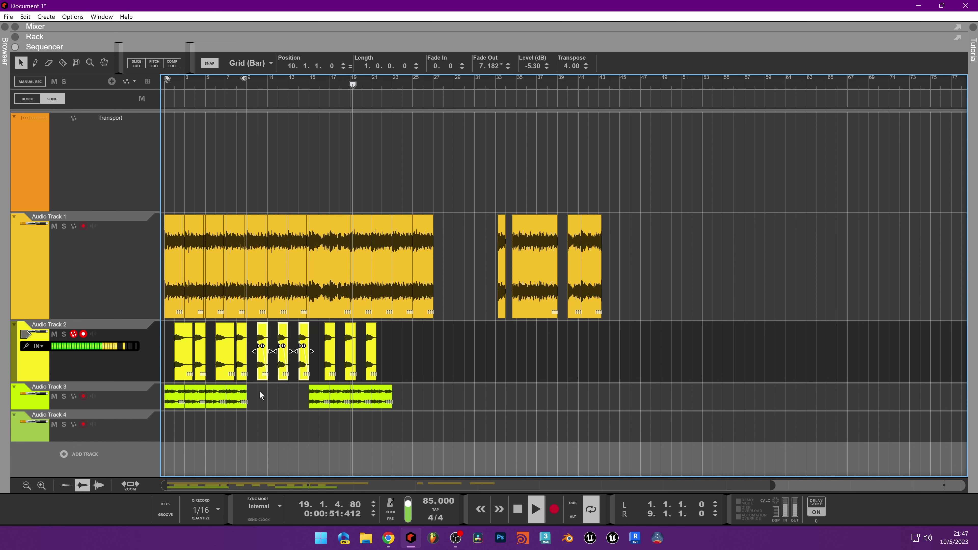
Extend the backing to bar 27 by duplicating Audio Track 3 clips to bar 23 and repeating the one-bar Audio Track 2 clip every two bars through 26.3.1.0.
left_click(371, 377)
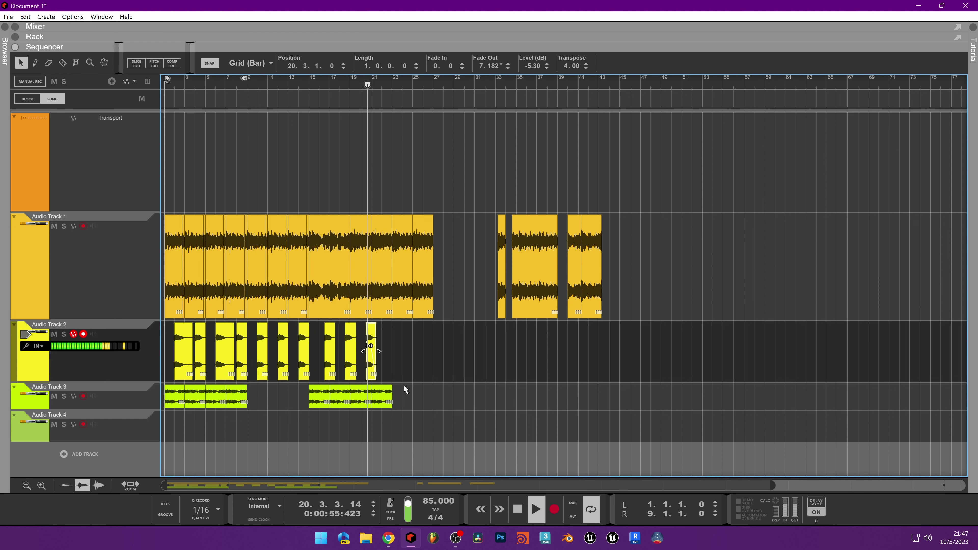
left_click_drag(392, 402, 433, 402)
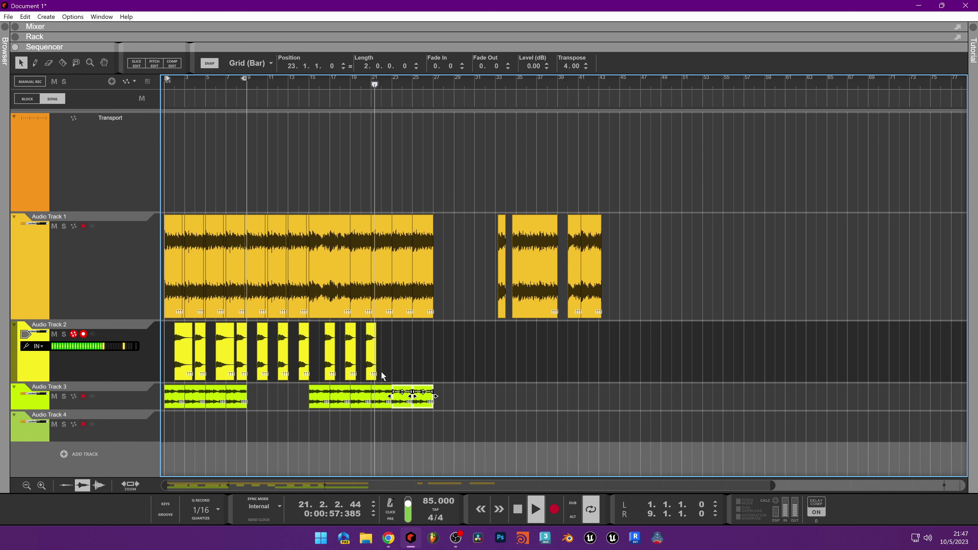
left_click(369, 372)
left_click_drag(372, 360, 482, 373)
scroll(396, 375, "up", 3)
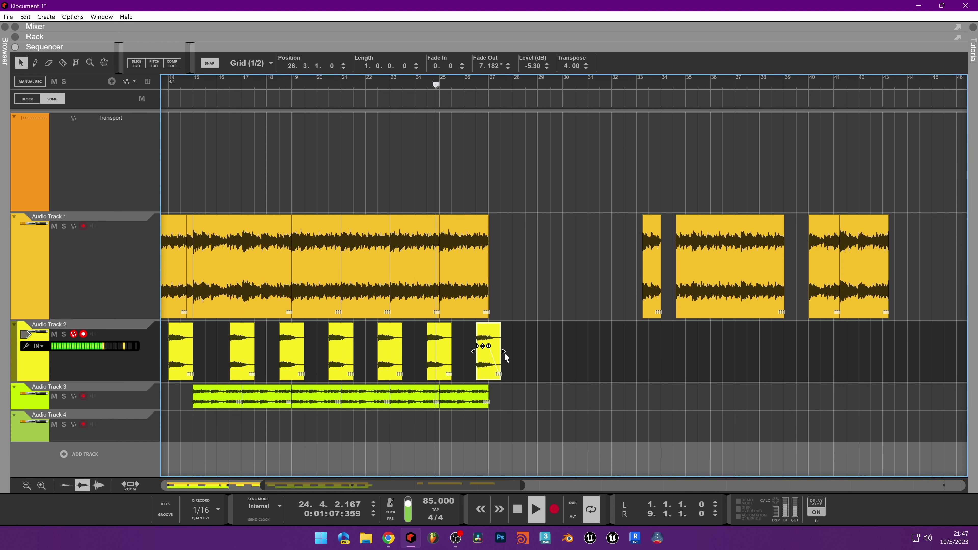
scroll(501, 385, "down", 3)
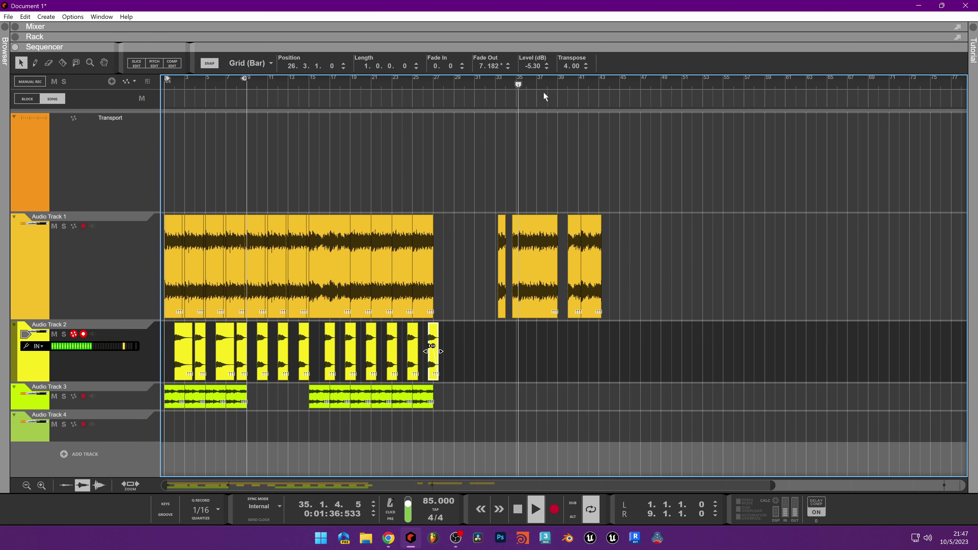
Audition the leftover Audio Track 1 clips after bar 33 and delete them.
left_click(565, 83)
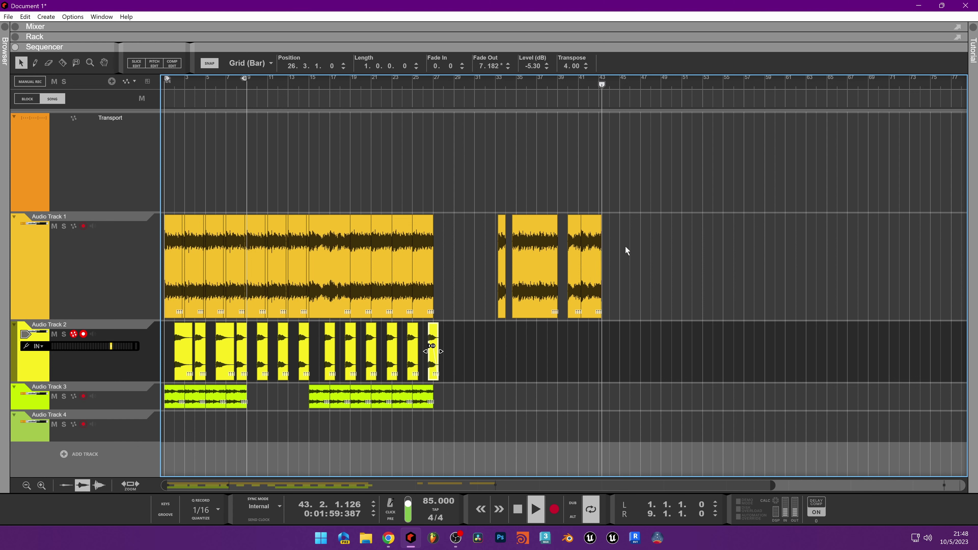
left_click_drag(624, 246, 496, 303)
key("Delete")
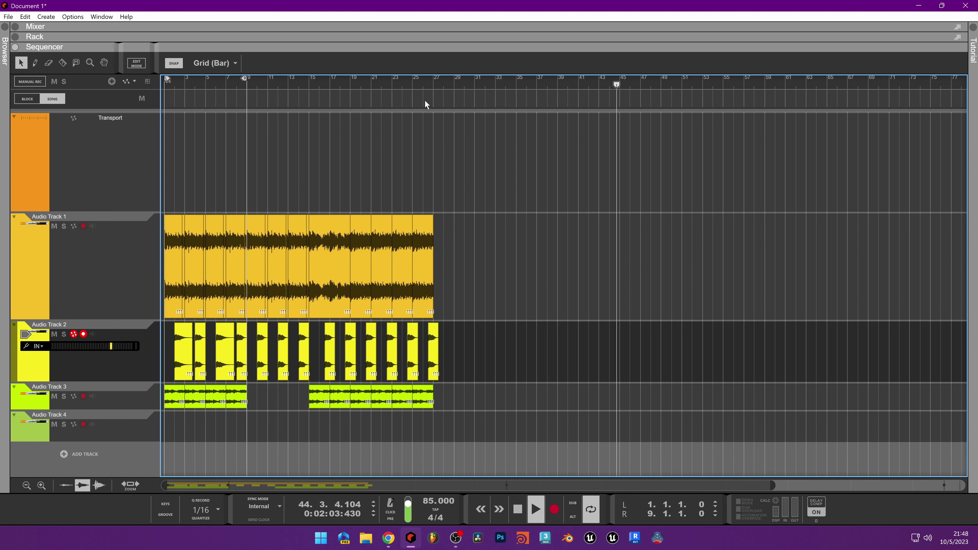
Set the loop end to bar 27 and audition the loop's turnaround and the transition into bar 15.
left_click(429, 81)
left_click(422, 81)
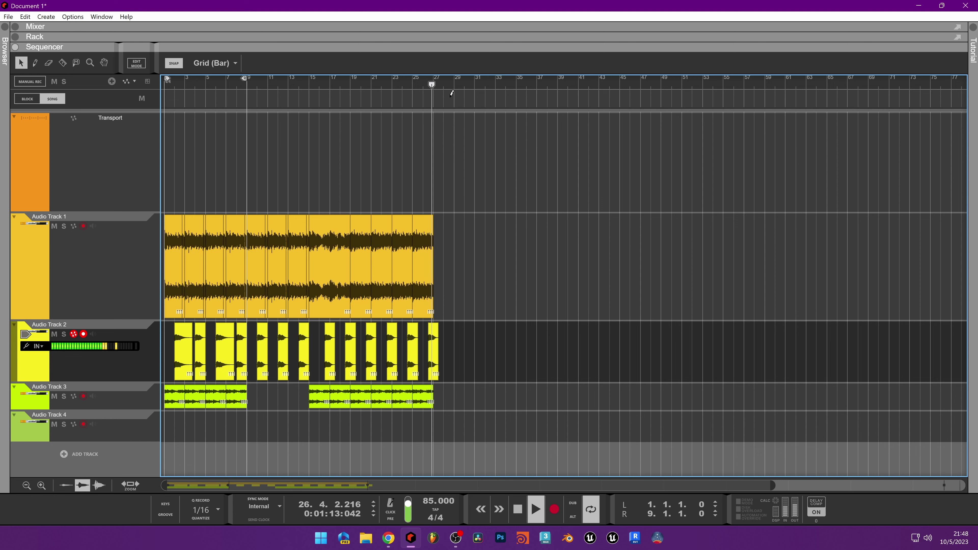
left_click(430, 82, "alt")
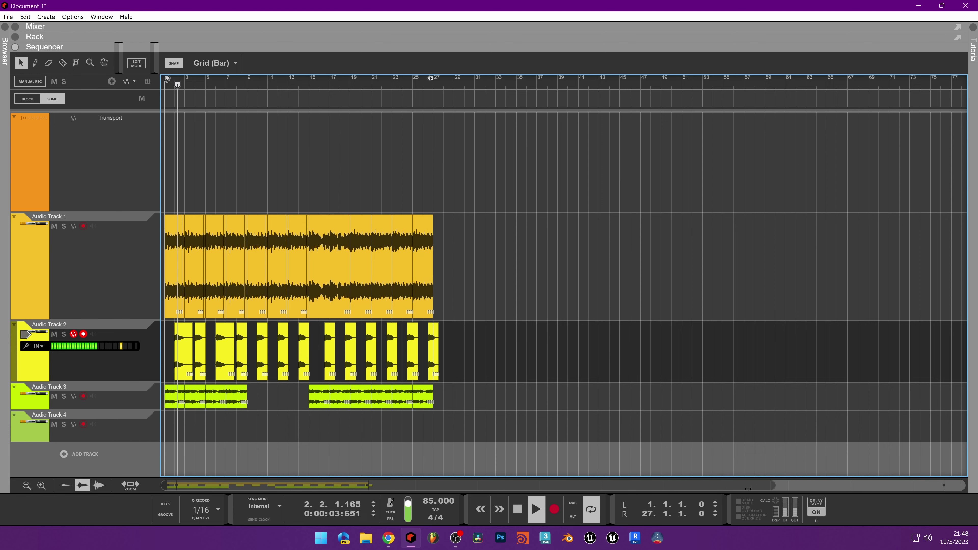
left_click_drag(772, 485, 577, 497)
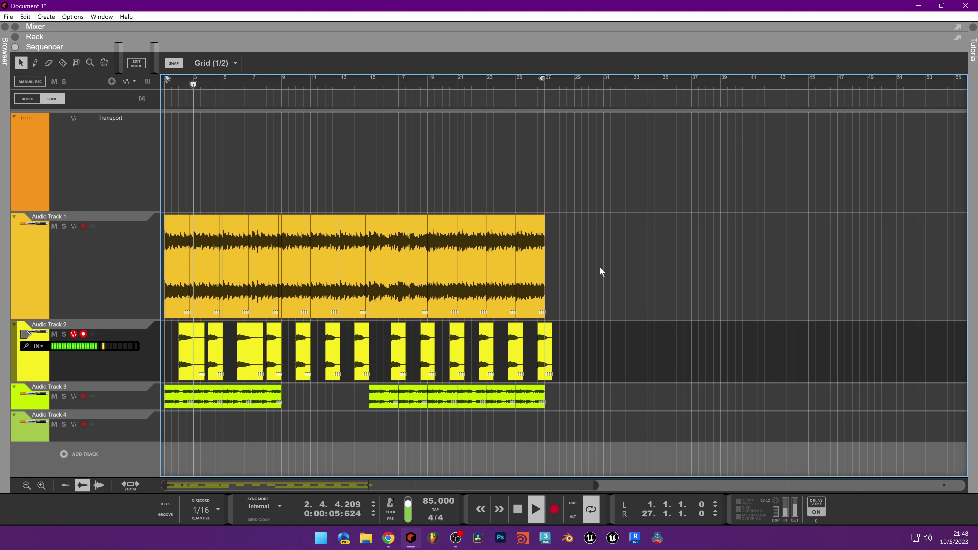
left_click(360, 85)
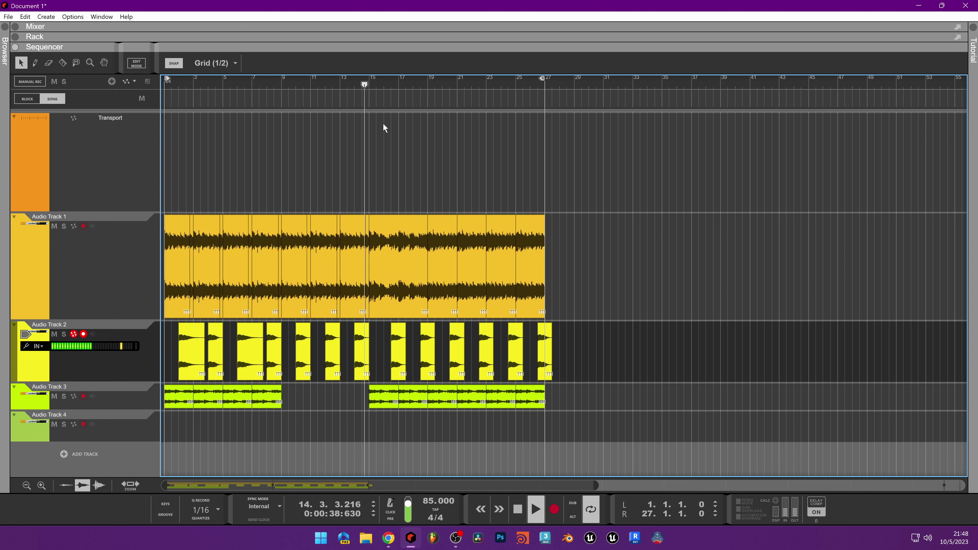
Delete the short Audio Track 1 clip before bar 15, extend the bar 15 clip's start back to 14.3.1.0, and audition the transition.
key("space")
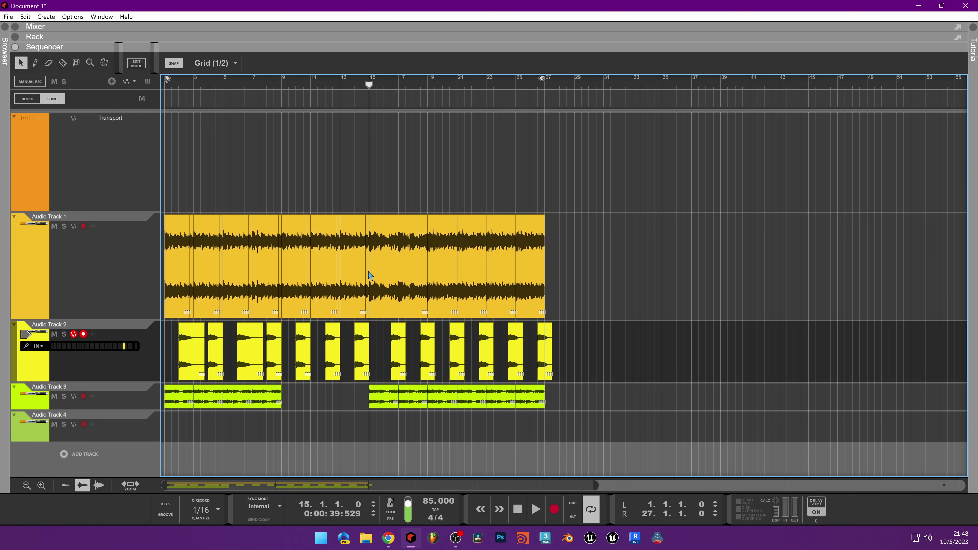
left_click(366, 266, "alt")
left_click(374, 266)
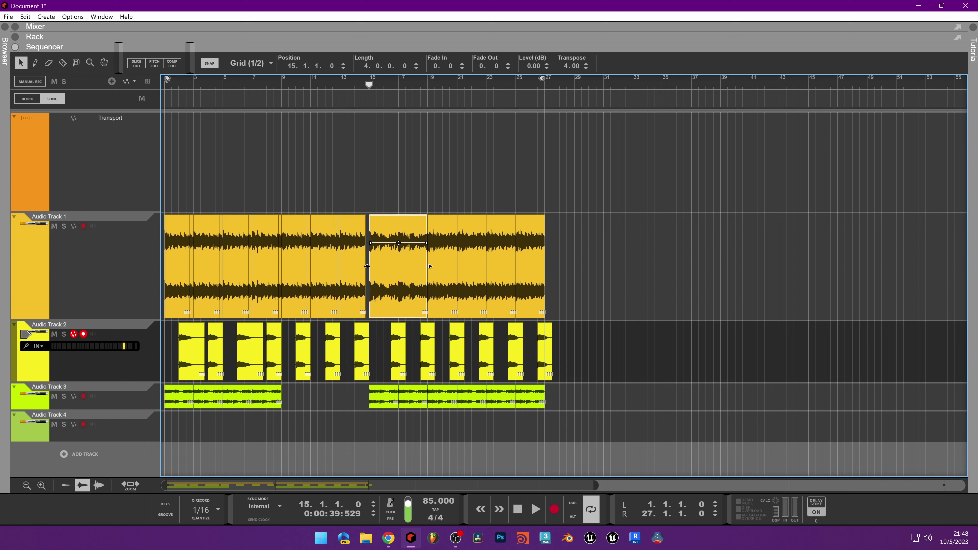
left_click(354, 77)
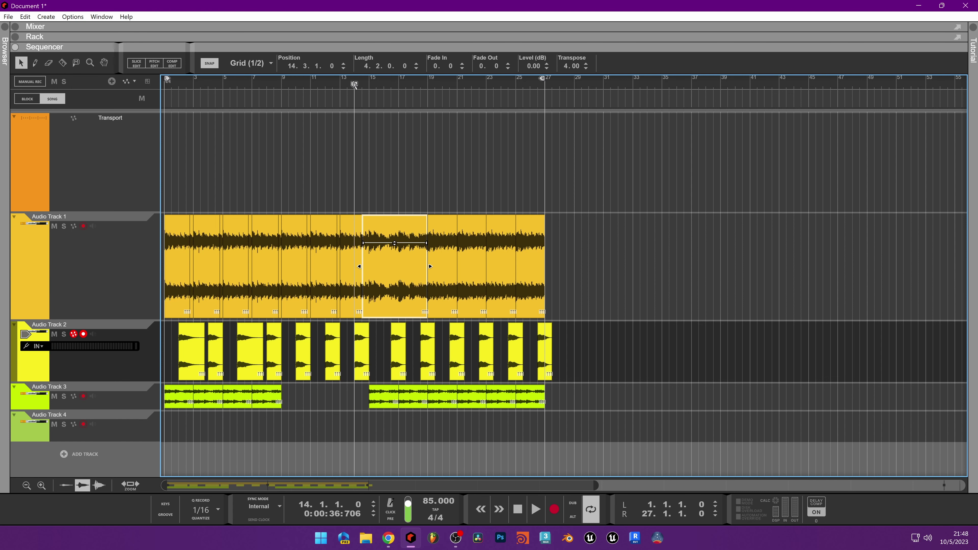
key("space")
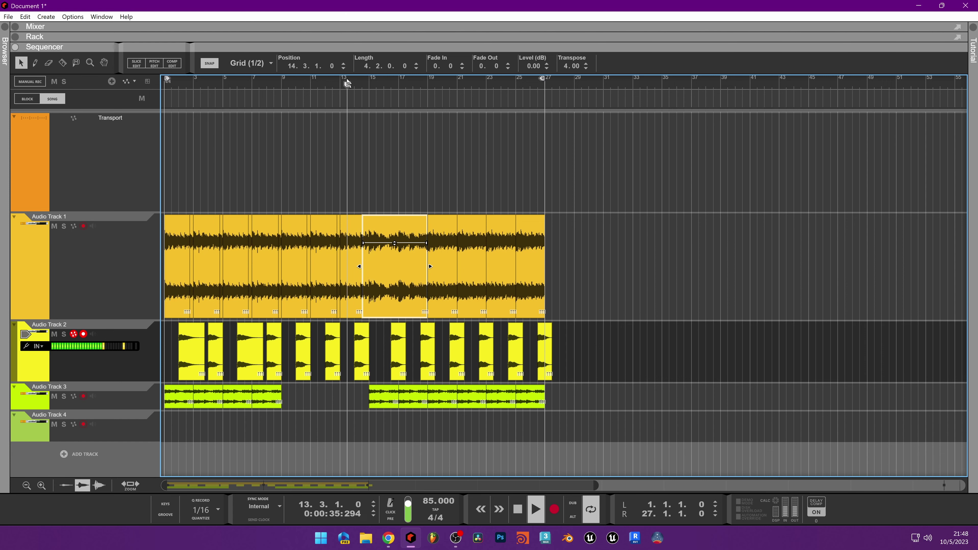
scroll(353, 284, "up", 5)
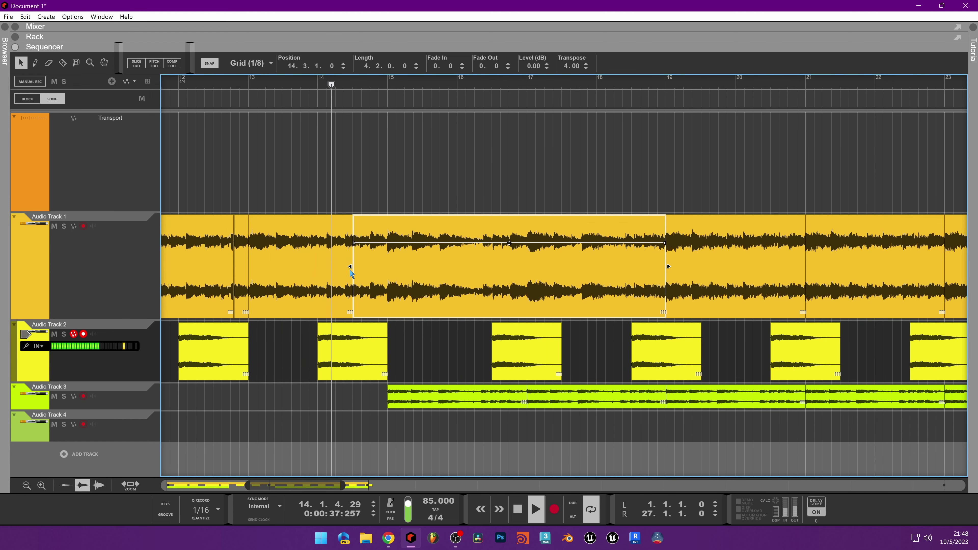
left_click(351, 271)
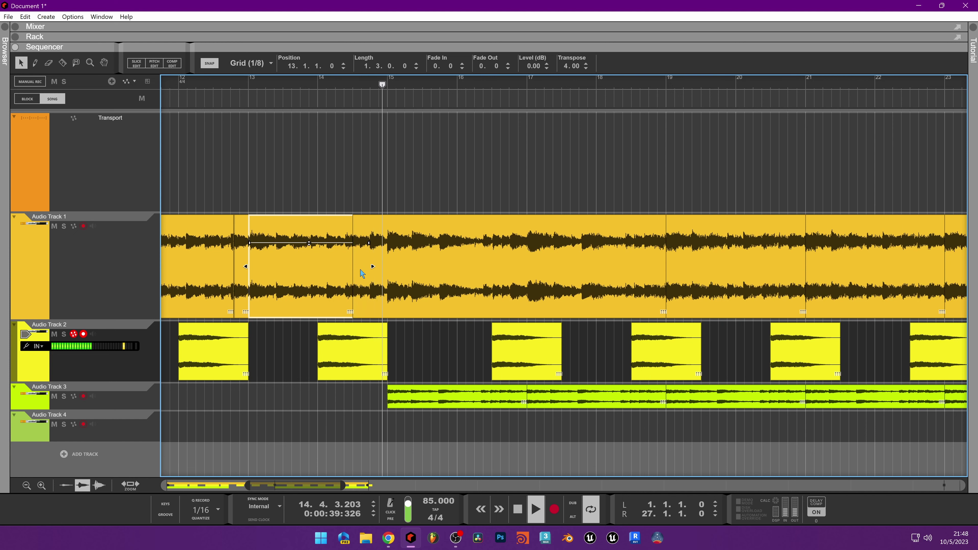
scroll(362, 271, "down", 5)
scroll(425, 327, "down", 2)
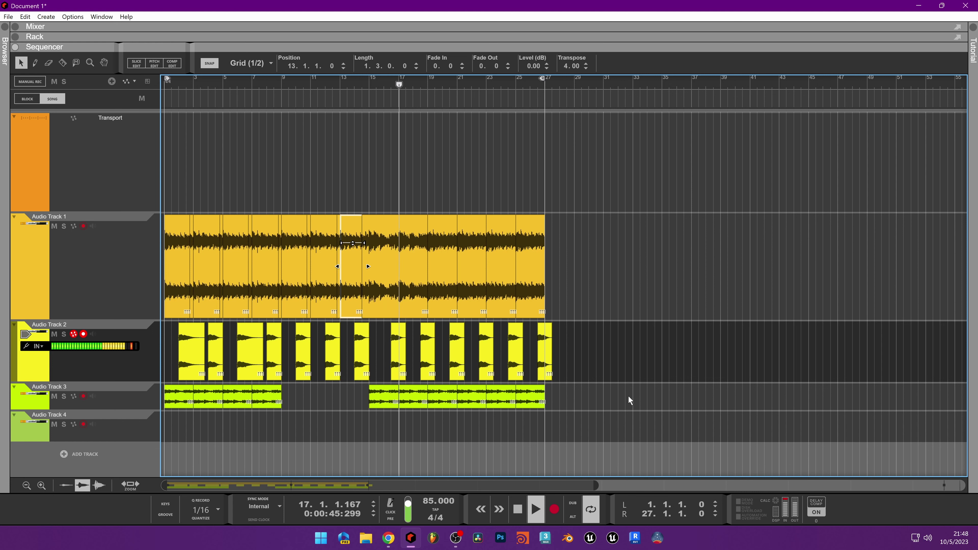
Replace all Audio Track 3 clips with copies of the Audio Track 1 clips from bar 1 to bar 27.
left_click_drag(627, 384, 104, 431)
key("Delete")
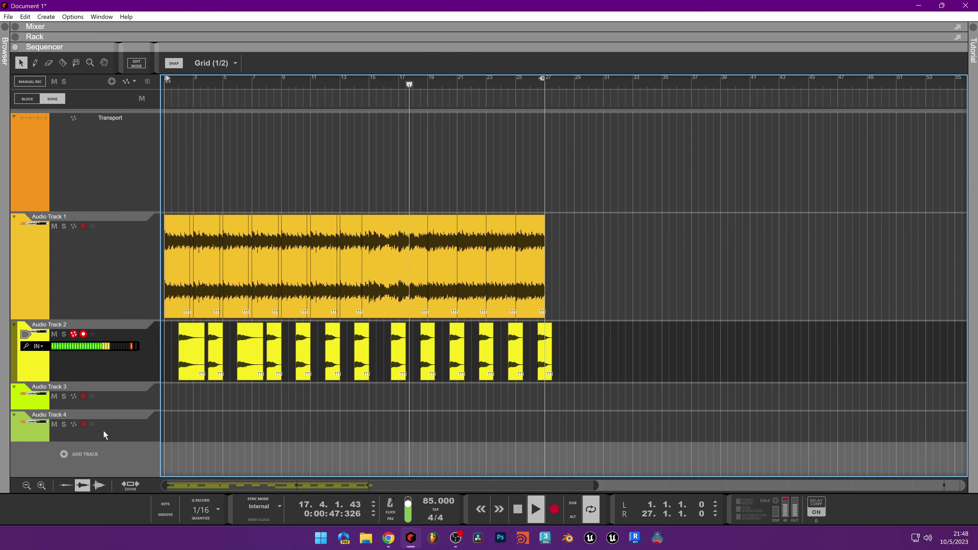
left_click_drag(608, 214, 174, 434)
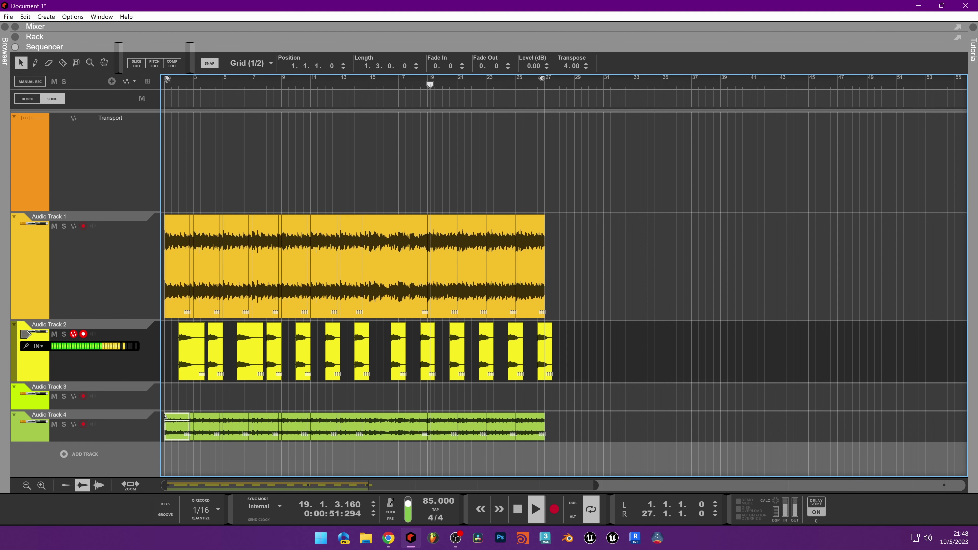
left_click(175, 434)
left_click_drag(669, 423, 166, 420)
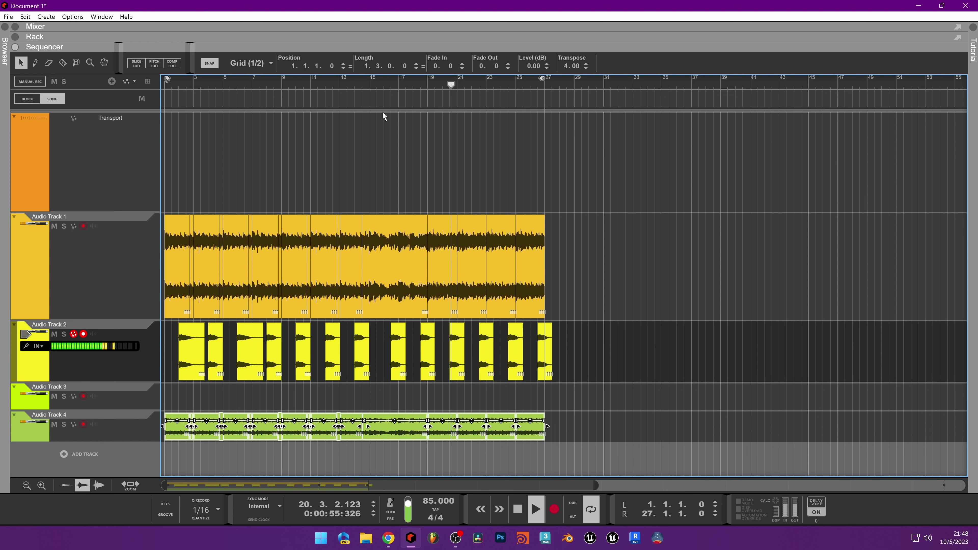
left_click(392, 426)
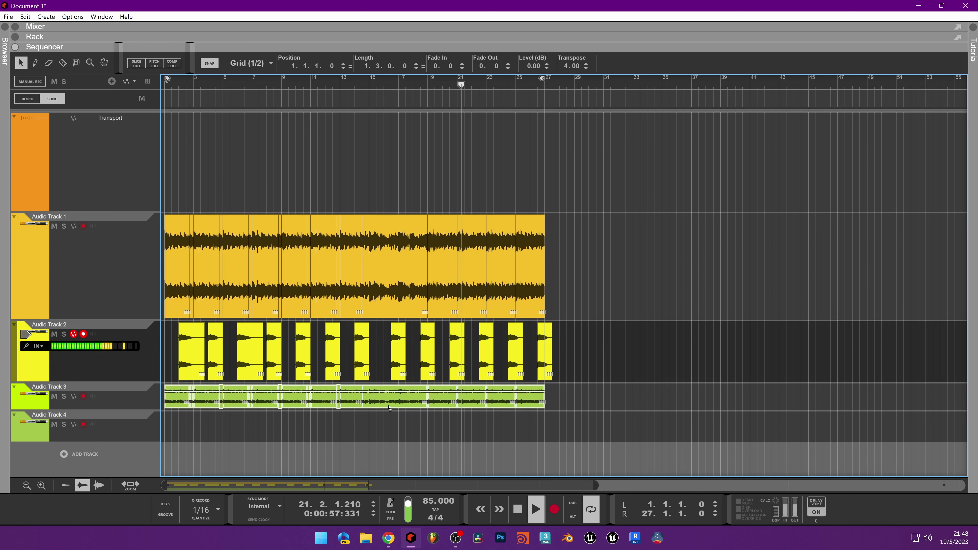
left_click_drag(392, 426, 391, 396)
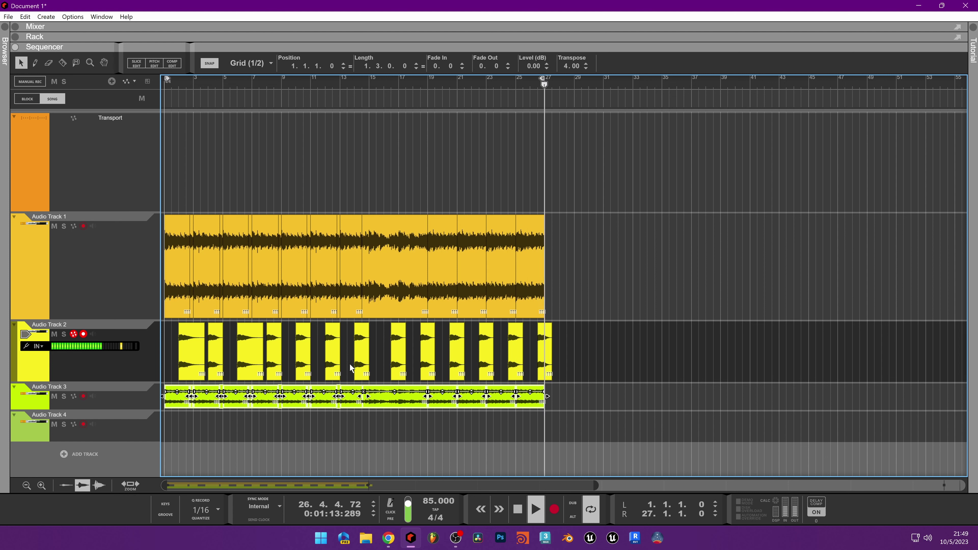
left_click(193, 285)
left_click_drag(193, 286, 537, 293)
key("ctrl+z")
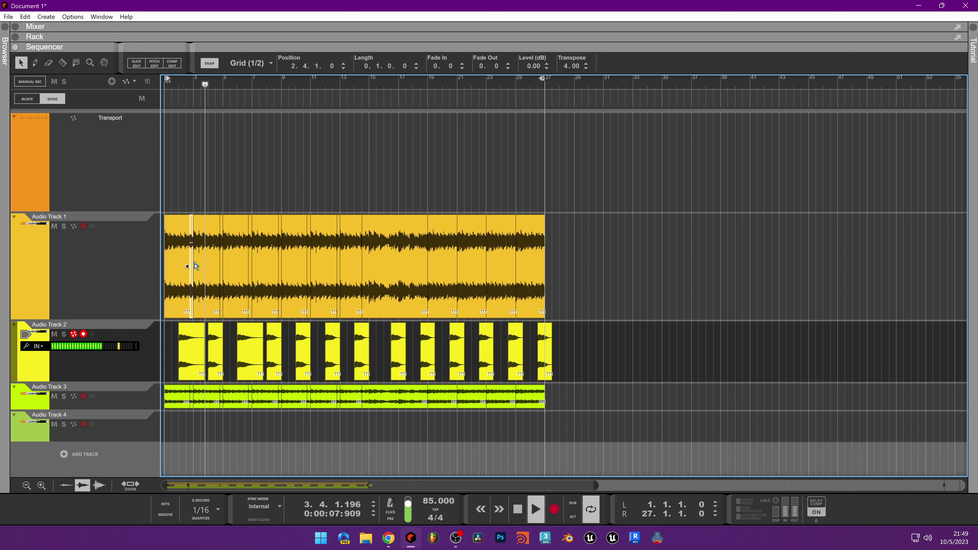
Copy the one-beat Audio Track 1 clip at 2.4.1.0 to 26.4.1.0, at the end of the arrangement.
left_click_drag(190, 293, 541, 307)
scroll(541, 307, "up", 3)
scroll(404, 305, "down", 2)
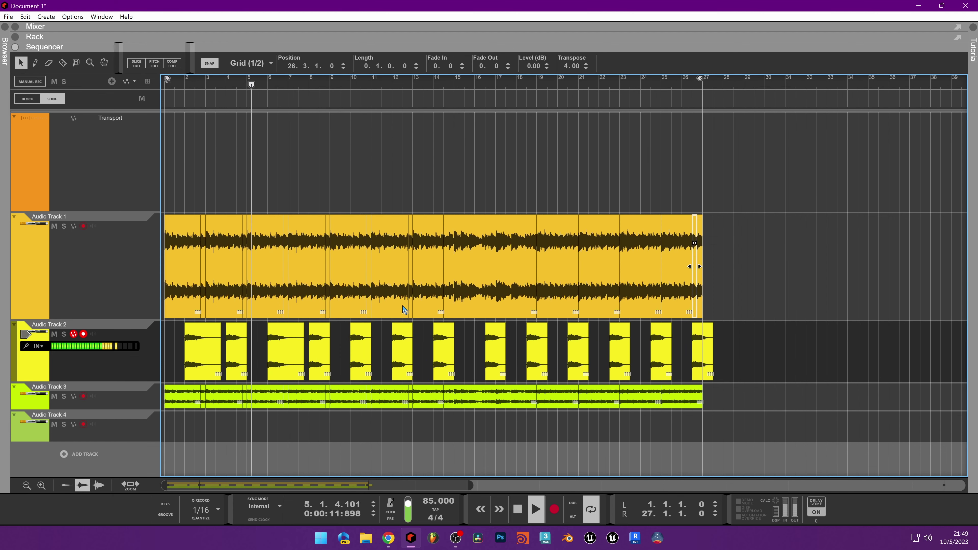
scroll(743, 240, "up", 2)
scroll(879, 261, "down", 1)
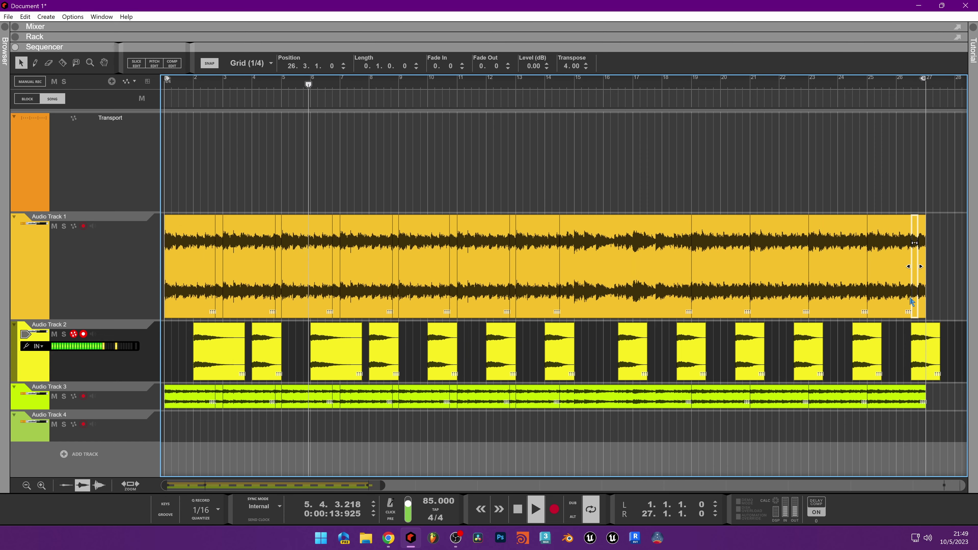
left_click_drag(915, 278, 925, 305)
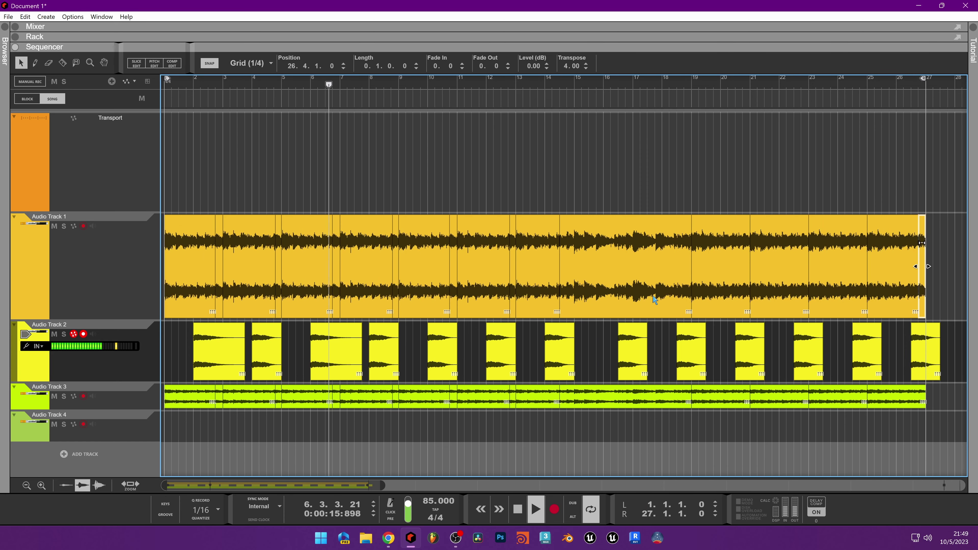
Split the last Audio Track 2 clip at bar 27 and delete the part beyond the loop end.
scroll(462, 291, "down", 2)
scroll(461, 290, "down", 2)
key("r")
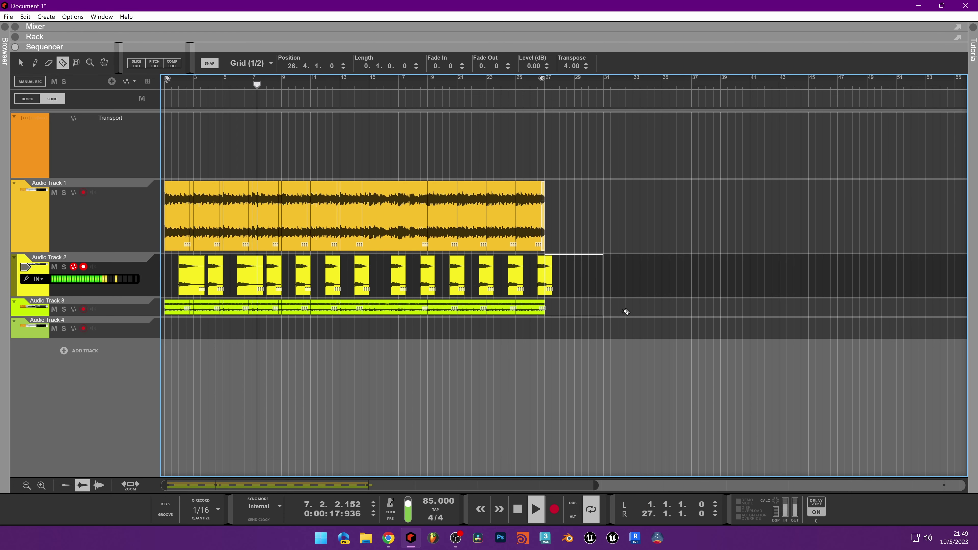
left_click_drag(626, 312, 644, 408)
key("Delete")
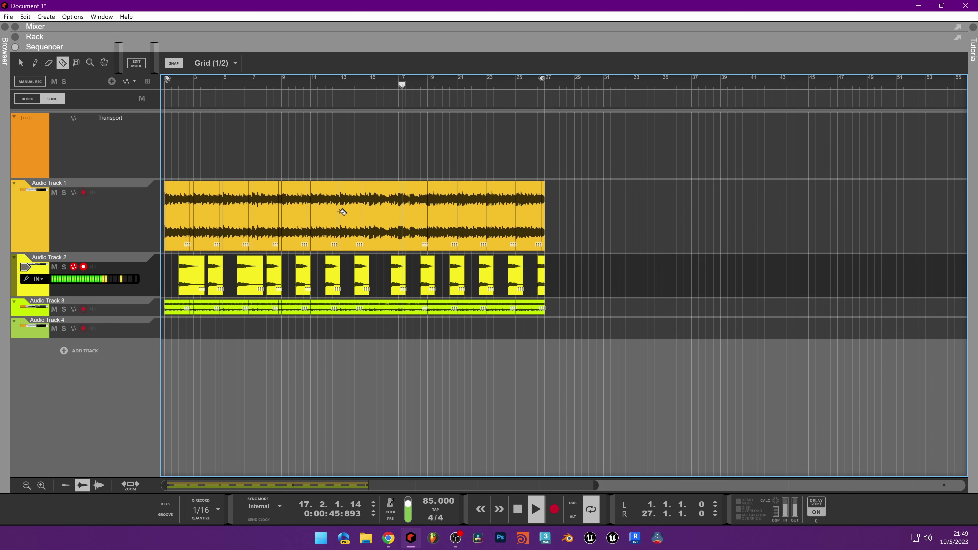
Audition from bar 14 and try copying the bar 14 Audio Track 2 clip to bar 16.
key("space")
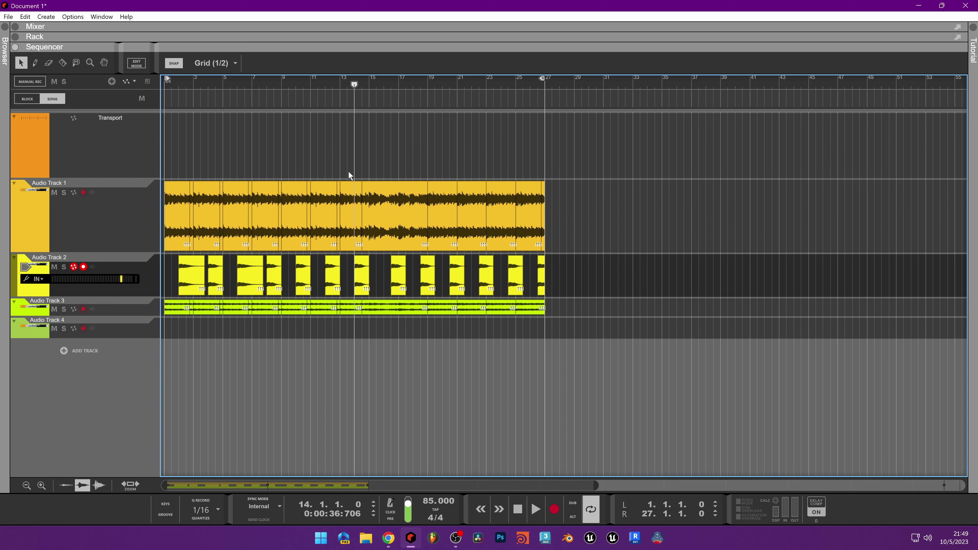
scroll(333, 205, "up", 3)
scroll(370, 162, "down", 1)
key("space")
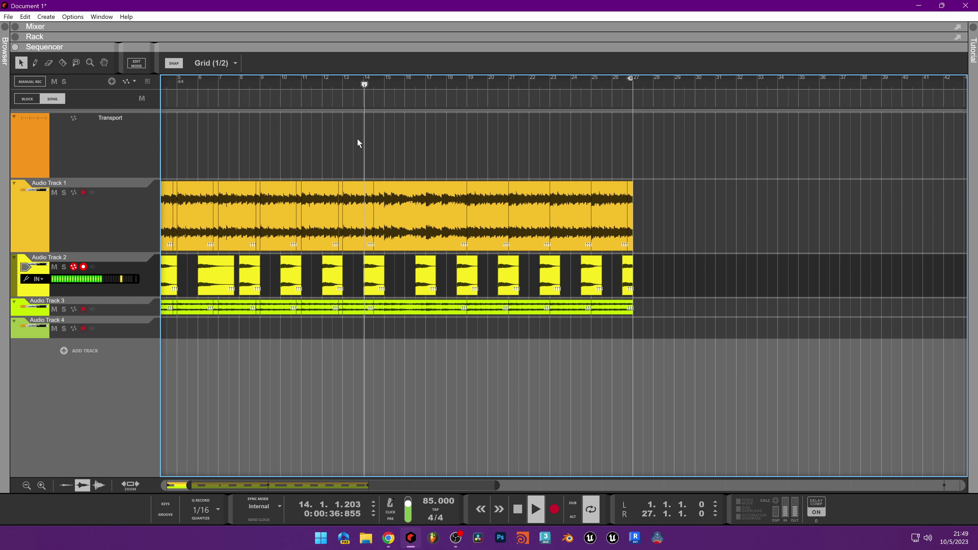
key("space")
left_click_drag(365, 114, 333, 232)
scroll(476, 310, "up", 2)
left_click(306, 288, "shift")
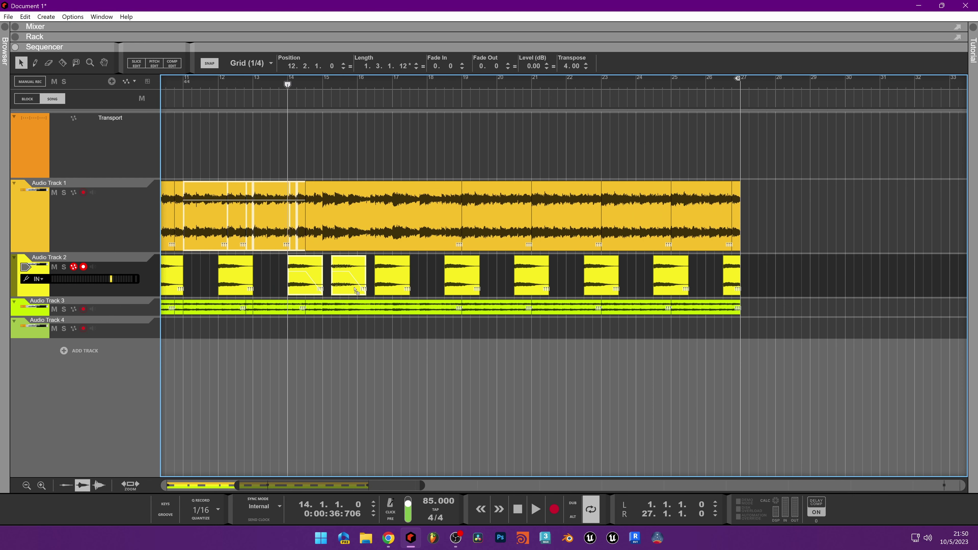
left_click(308, 292)
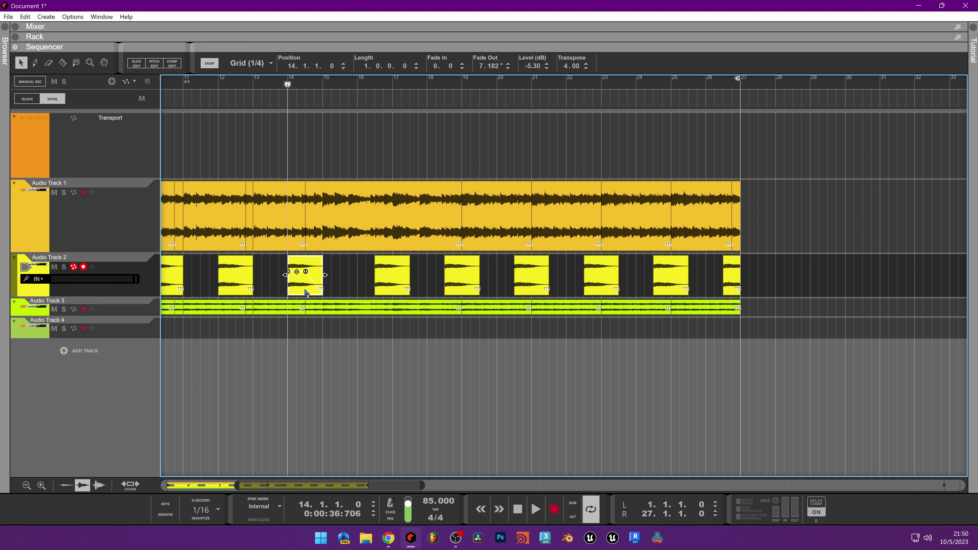
left_click_drag(308, 292, 356, 294)
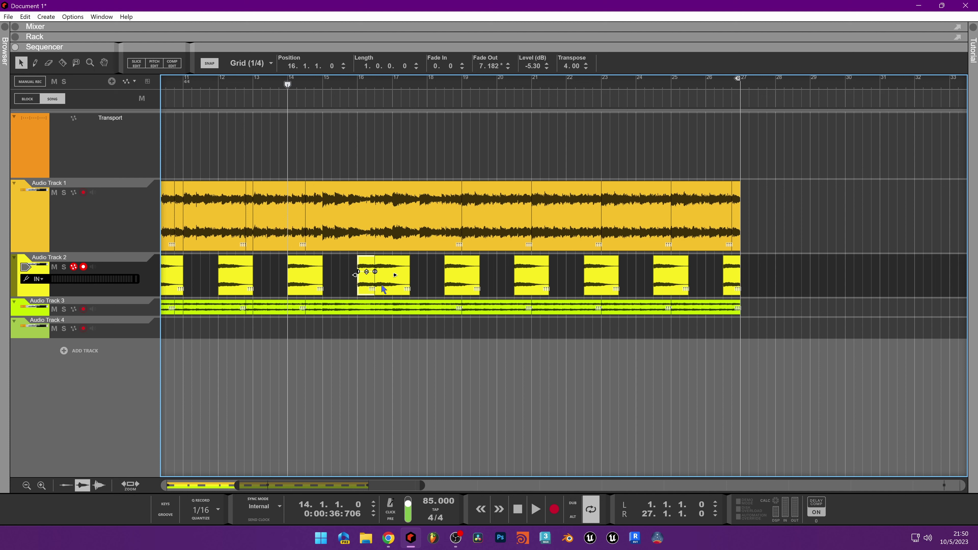
Try rearranging the following Audio Track 2 clips to start at bars 18 and 19 in place of the 18.3.1.0 clip, and audition them.
left_click_drag(390, 288, 425, 293)
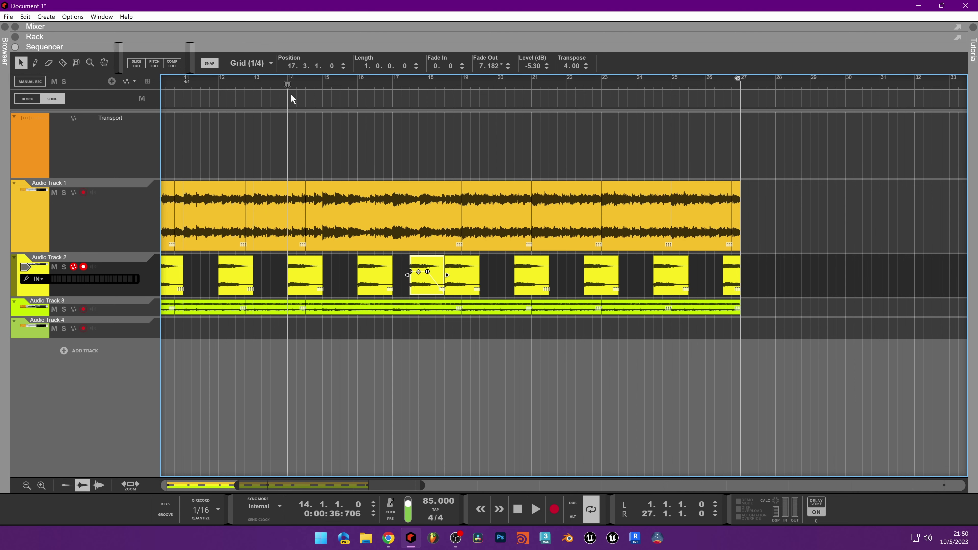
left_click(321, 103)
left_click_drag(322, 103, 389, 123)
left_click_drag(465, 287, 447, 287)
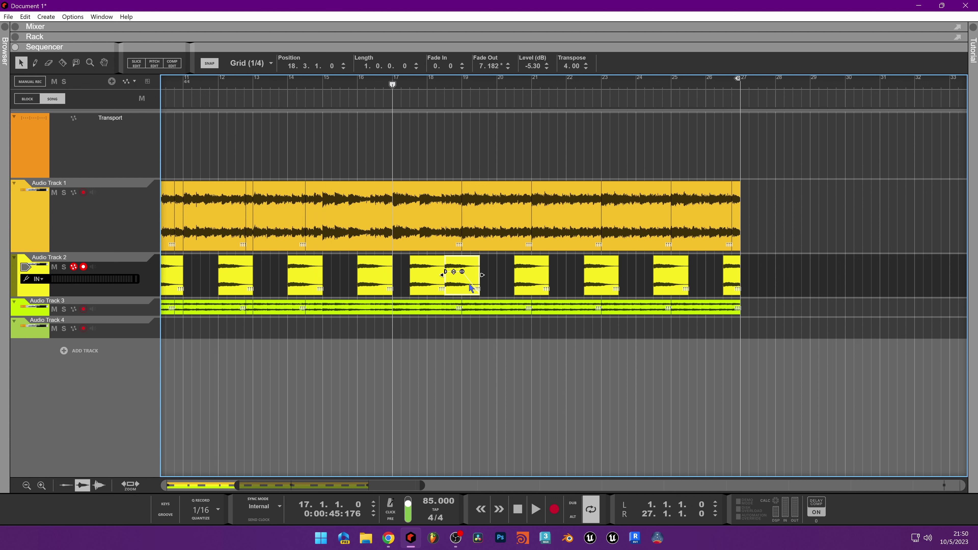
key("Delete")
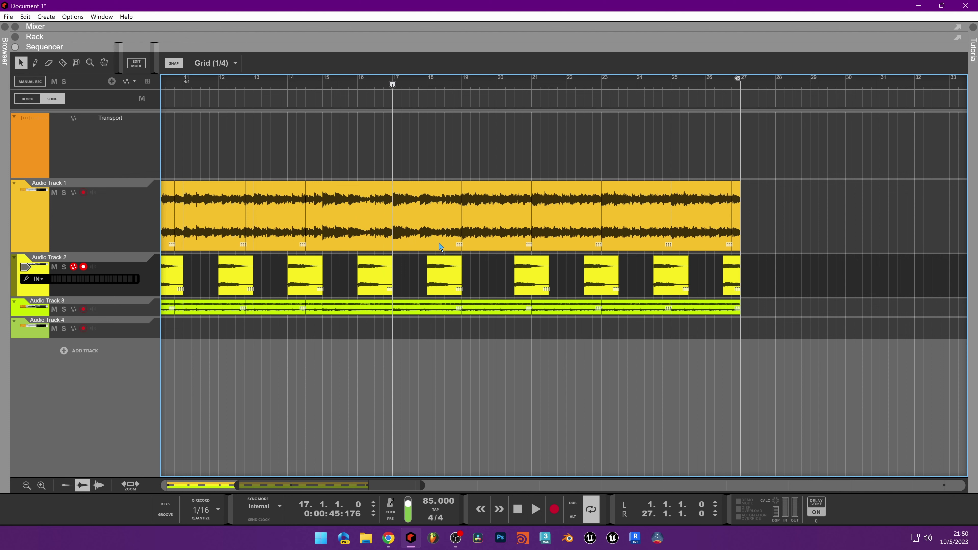
left_click_drag(525, 287, 476, 285)
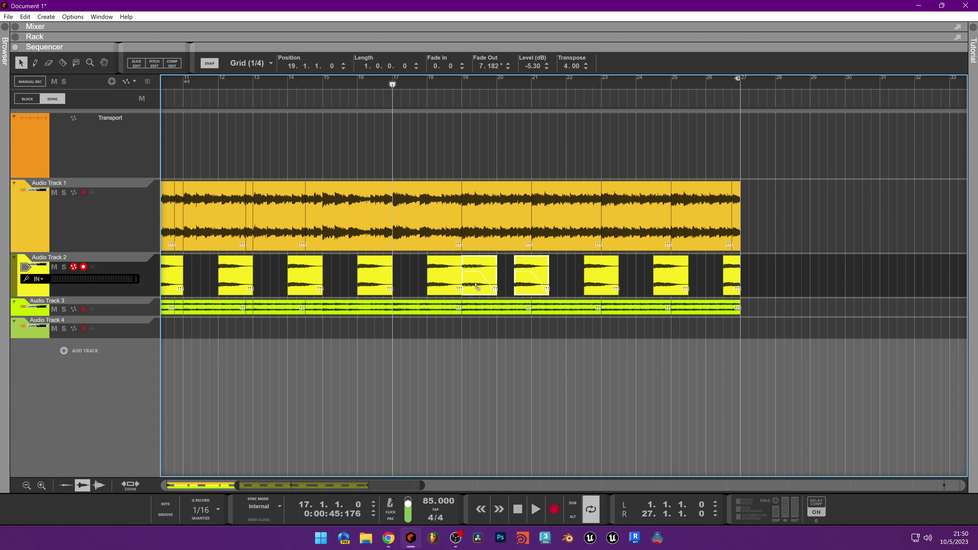
key("space")
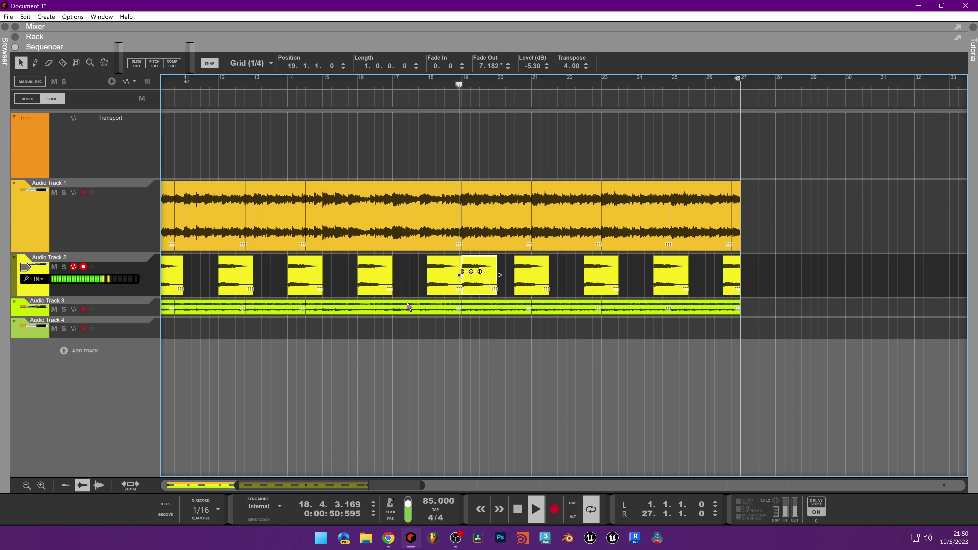
Restore the Audio Track 2 clips at 16.3.1.0 and 18.3.1.0 and remove the extra copy at bar 19 while auditioning from bar 16.
key("space")
left_click_drag(451, 288, 400, 273)
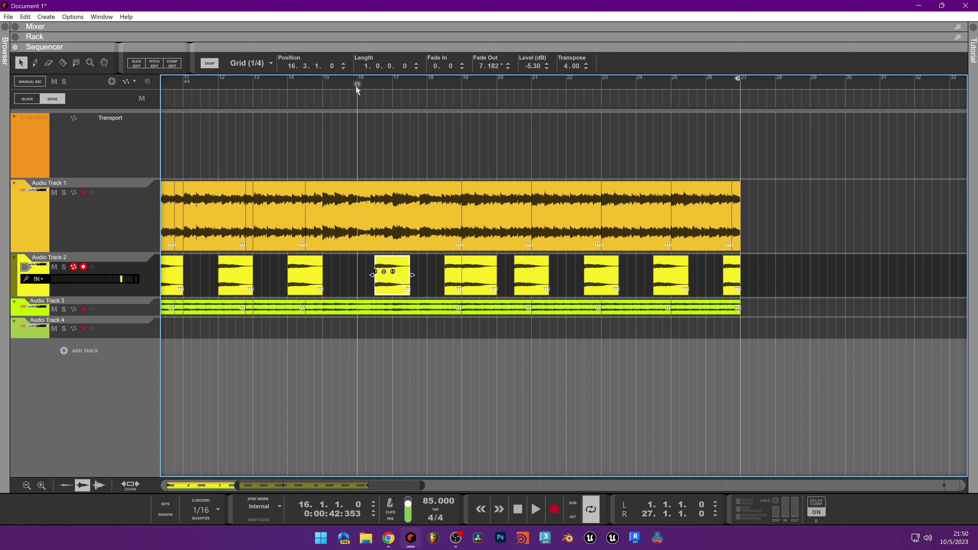
key("space")
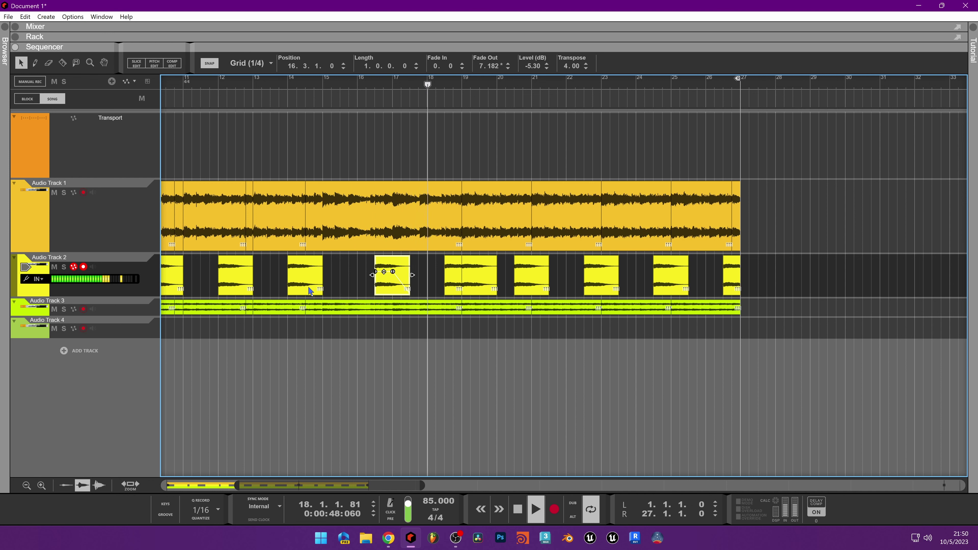
scroll(466, 348, "down", 1)
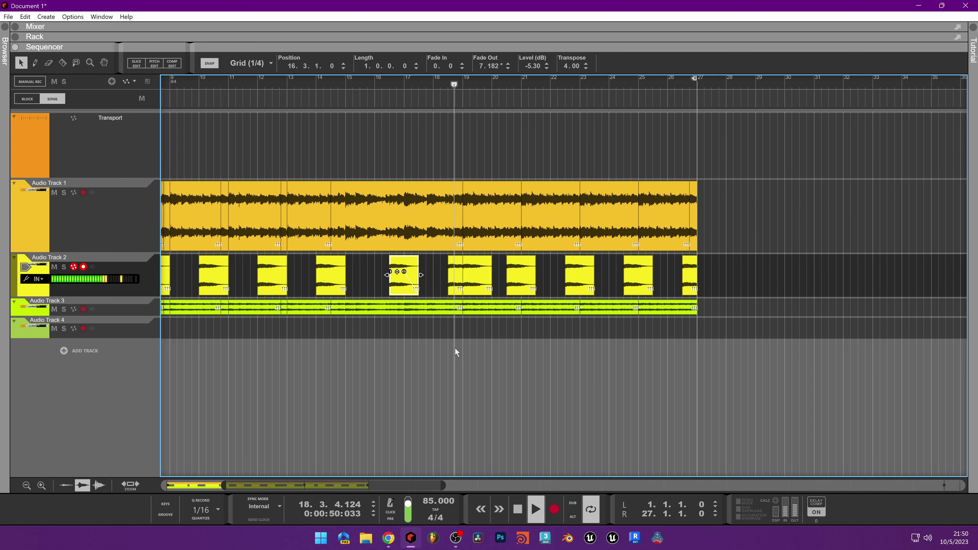
left_click_drag(476, 284, 461, 286)
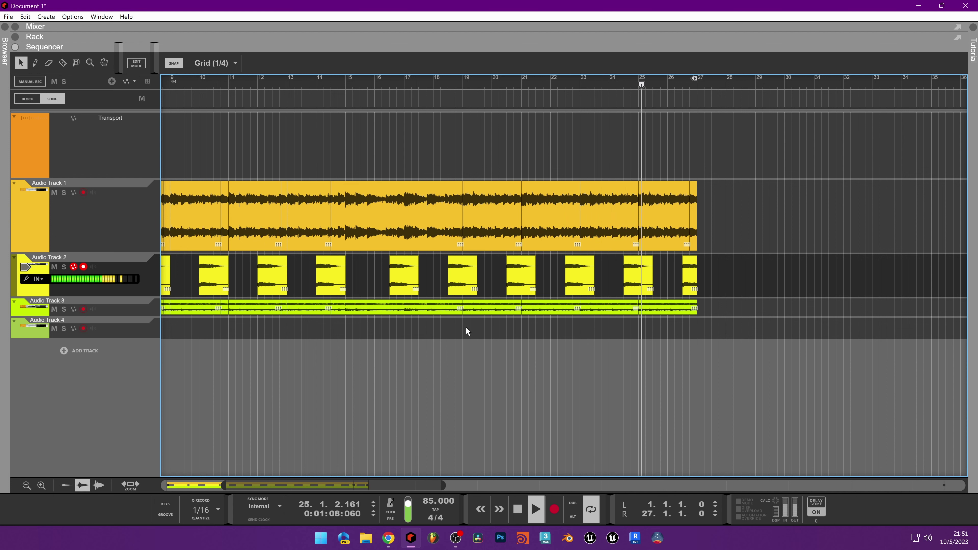
Try deleting the Audio Track 1 clips between bars 7 and 13 and moving the two bar 13–19 clips to bar 7.
scroll(421, 389, "down", 2)
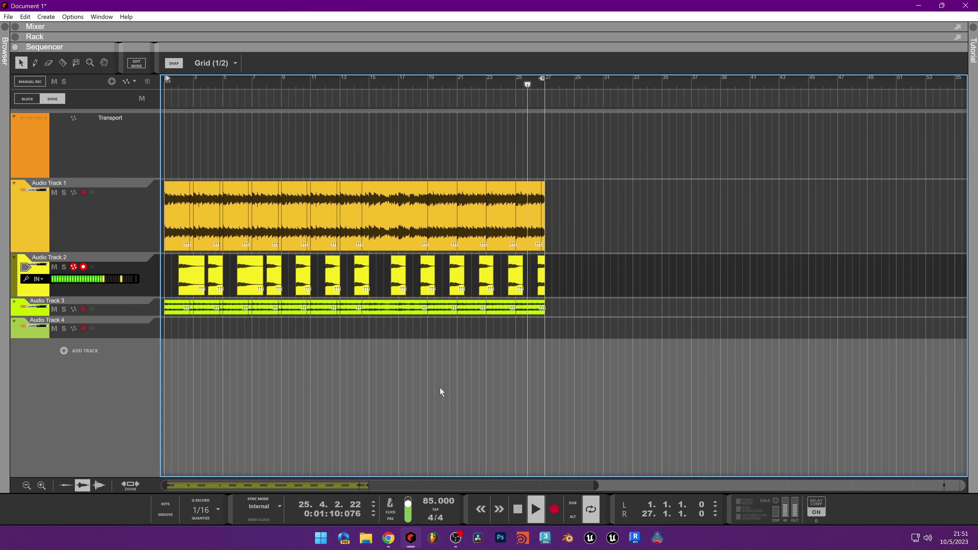
scroll(164, 204, "up", 2)
key("space")
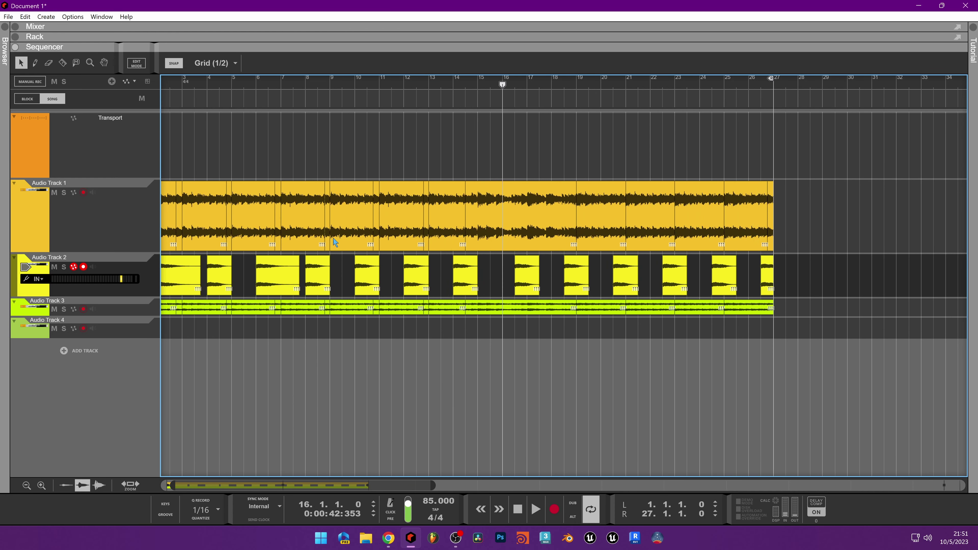
left_click(541, 207)
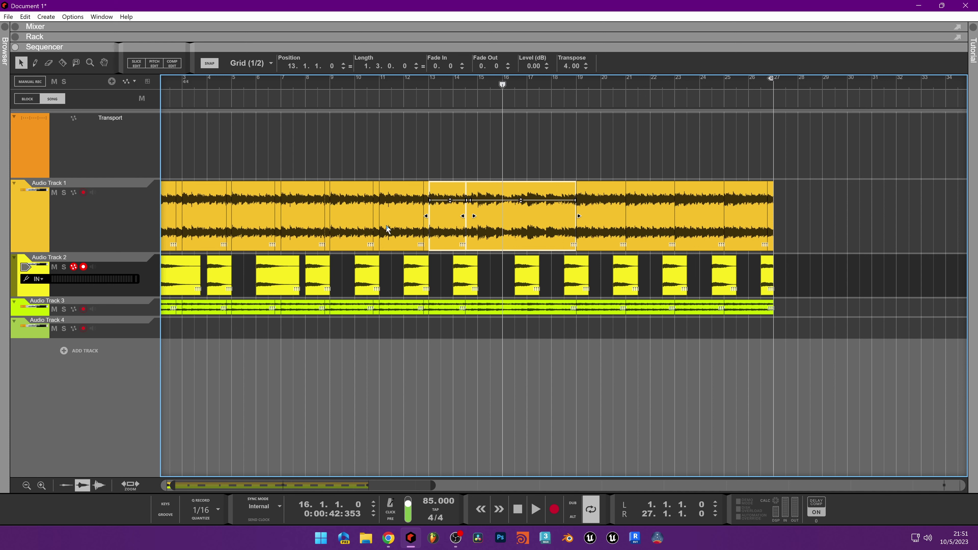
left_click_drag(425, 174, 365, 209)
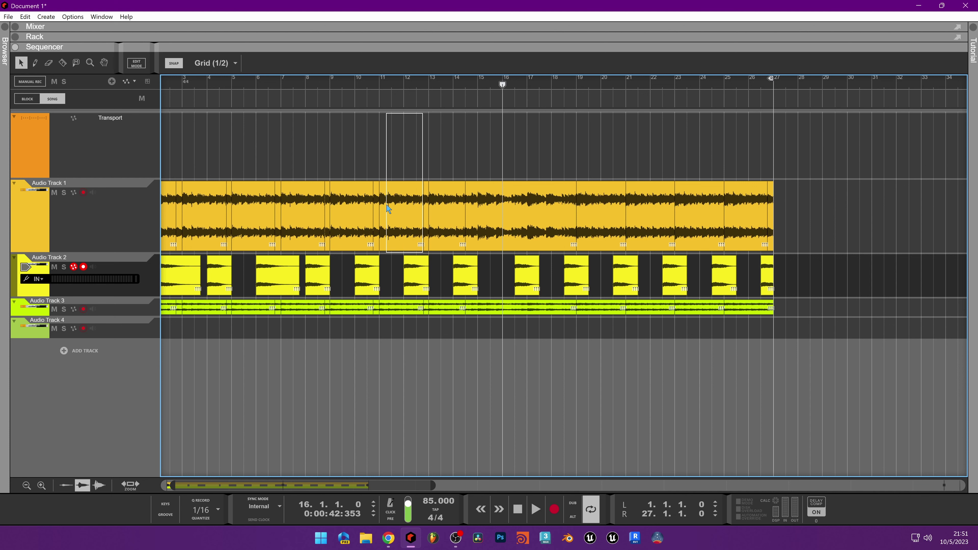
left_click_drag(300, 217, 301, 217)
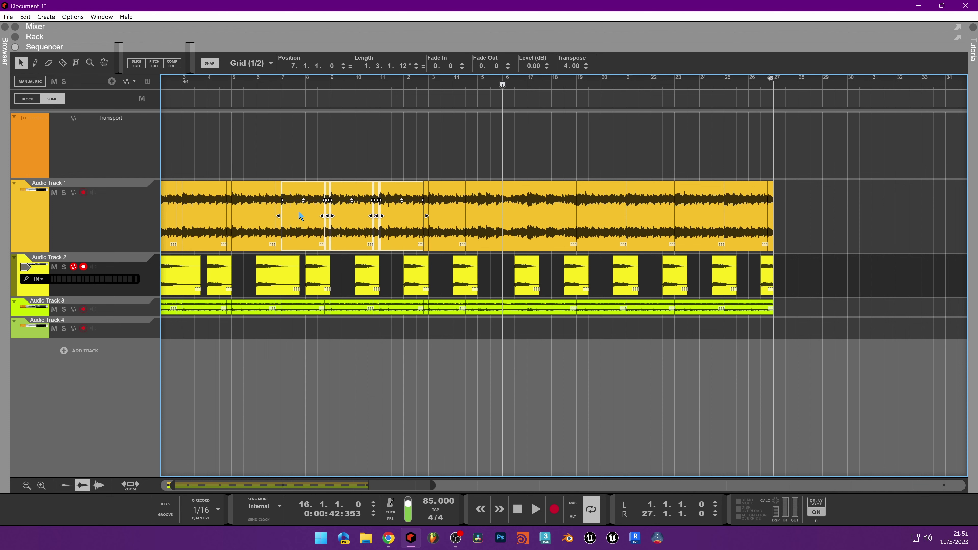
key("Delete")
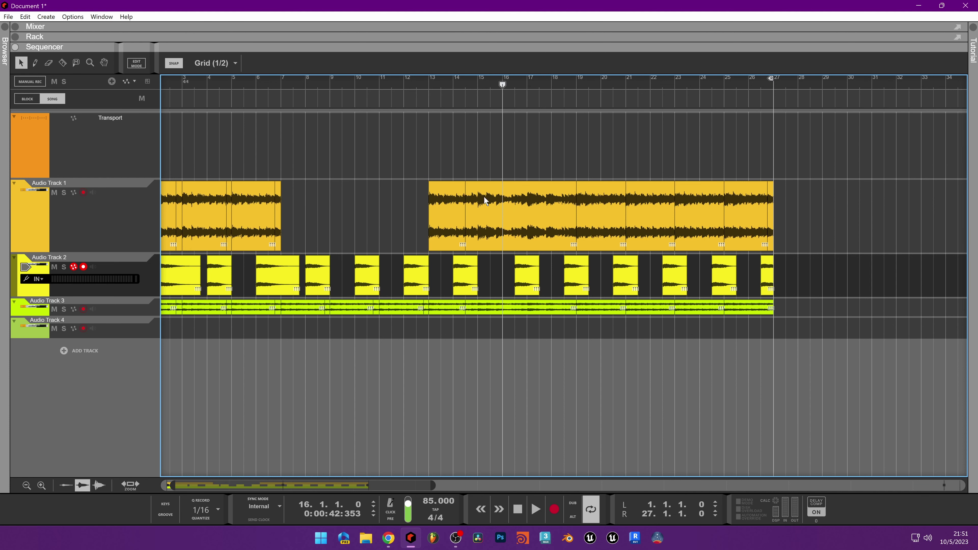
left_click_drag(434, 204, 336, 225)
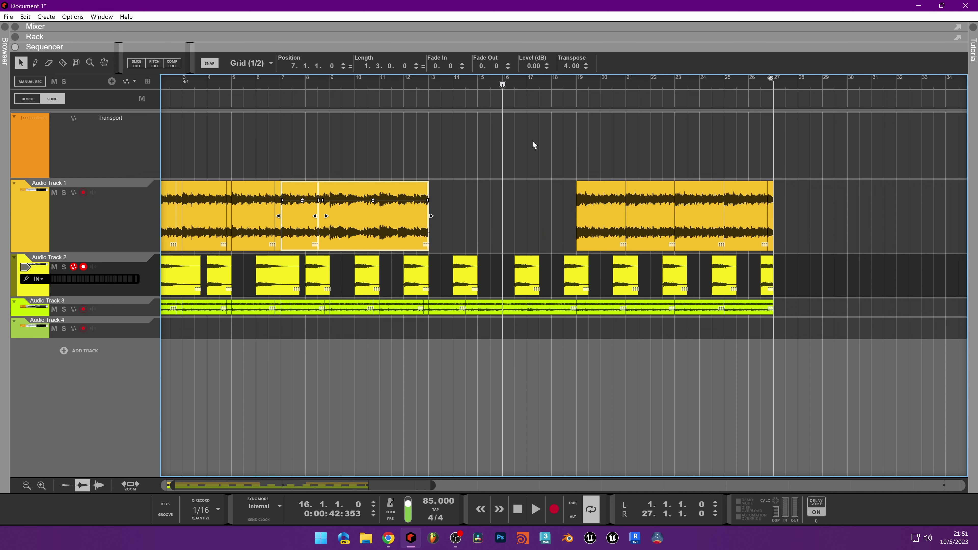
Undo the move to bar 7 and restore the deleted Audio Track 1 clips between bars 7 and 13.
key("ctrl+z")
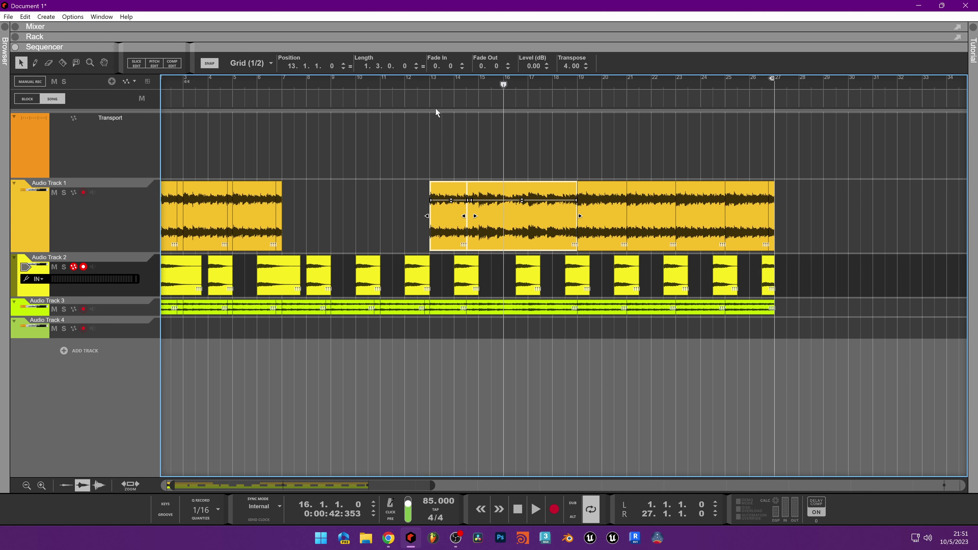
left_click_drag(436, 112, 579, 112)
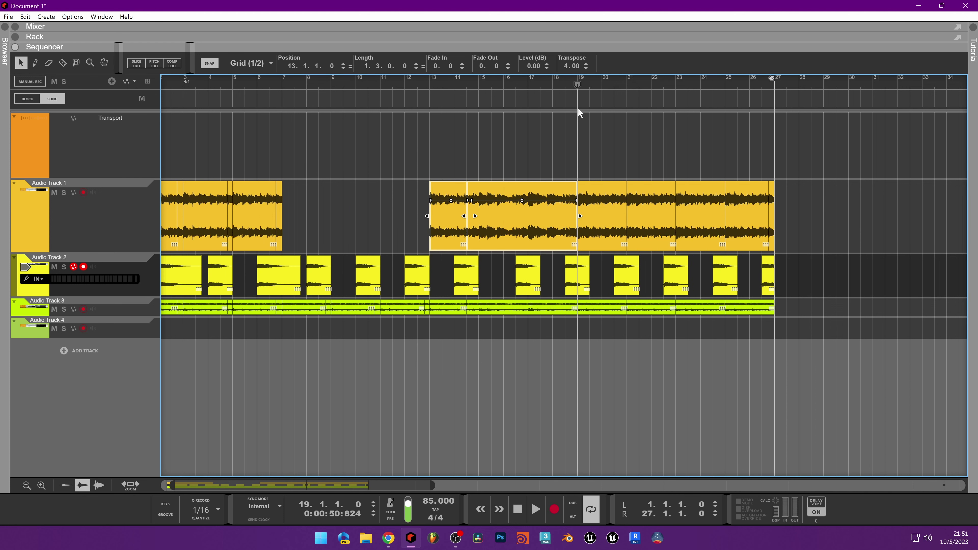
left_click(282, 92)
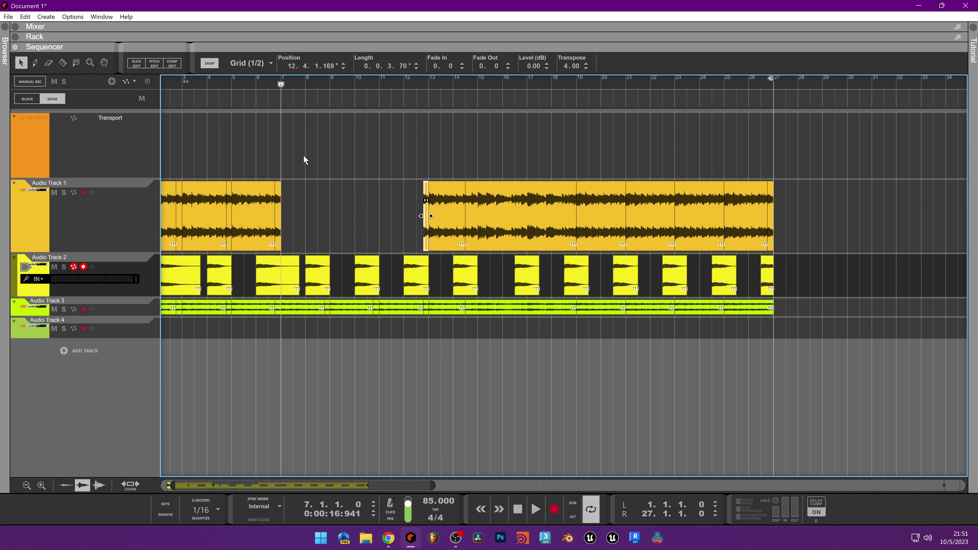
key("ctrl+v")
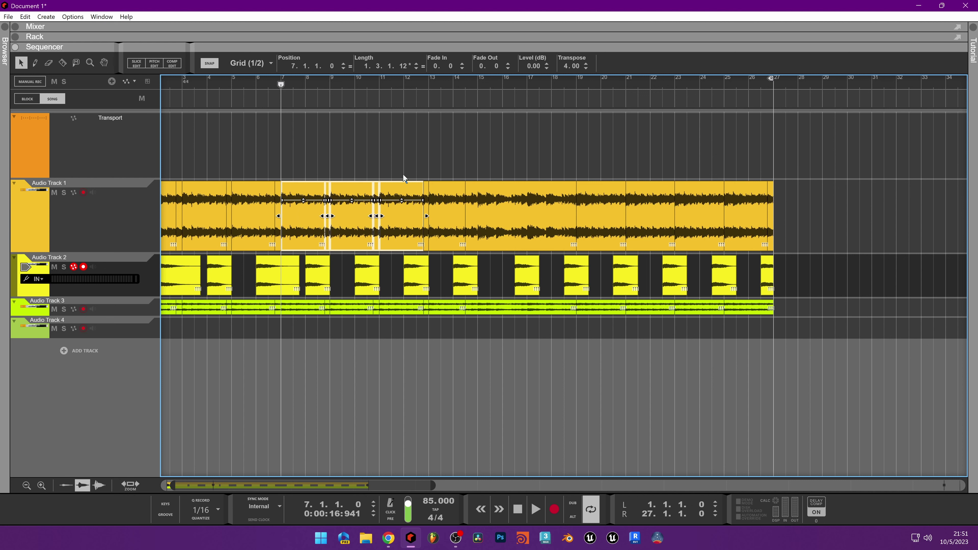
Clear Audio Track 1 from 10.4.1.0 to bar 13 and split the clip before the gap at bar 10.
left_click(402, 199)
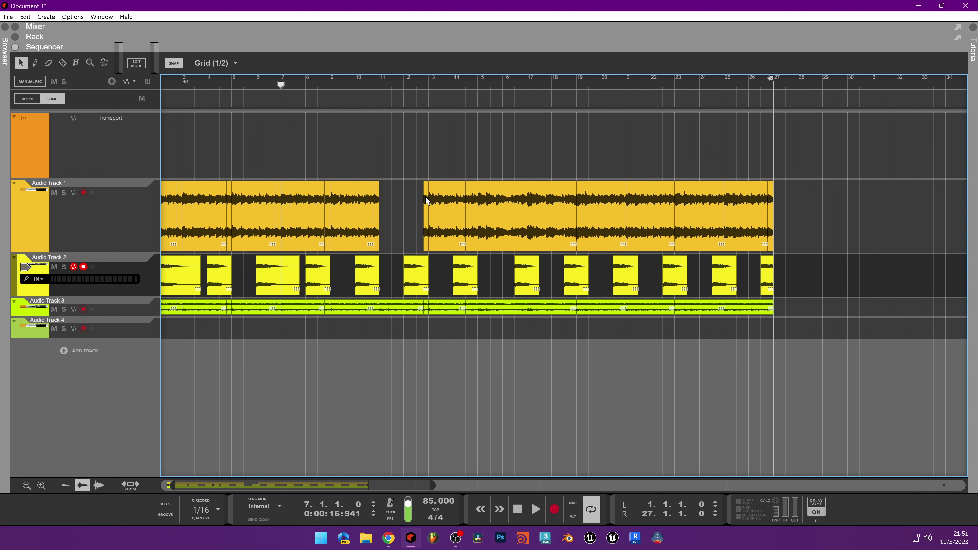
left_click_drag(379, 205, 373, 206)
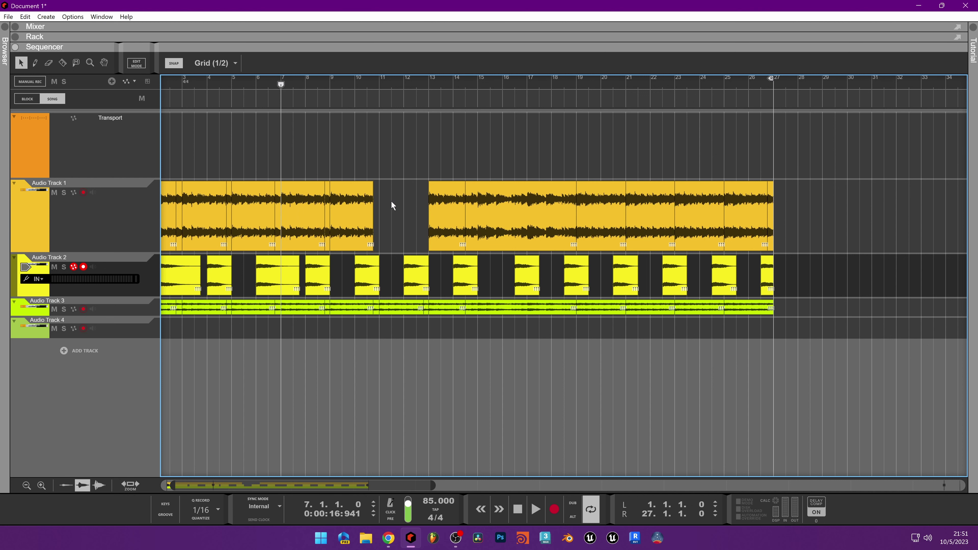
left_click(357, 194)
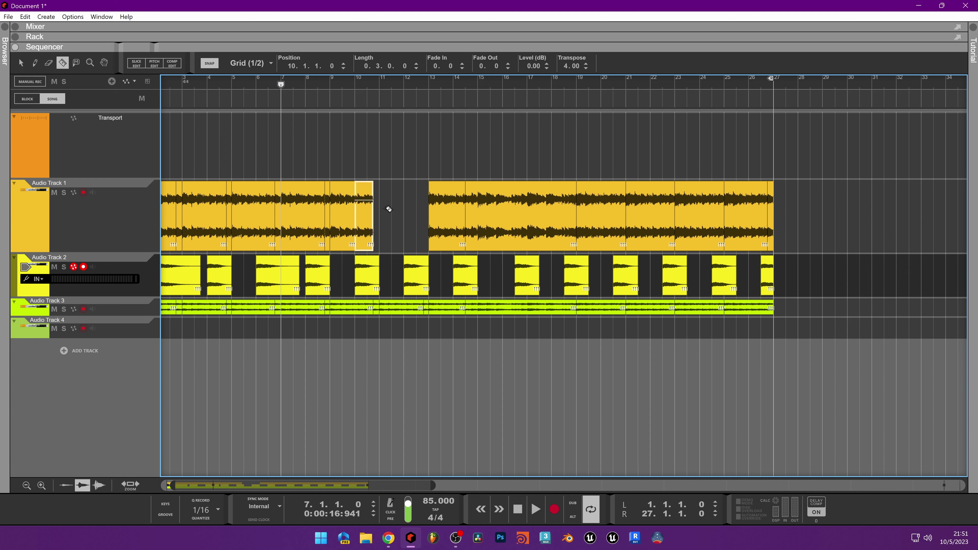
Try replacing the split-off bar 10 piece on Audio Track 1 with all clips from bar 13 onward, and audition the join.
key("Delete")
left_click(448, 220)
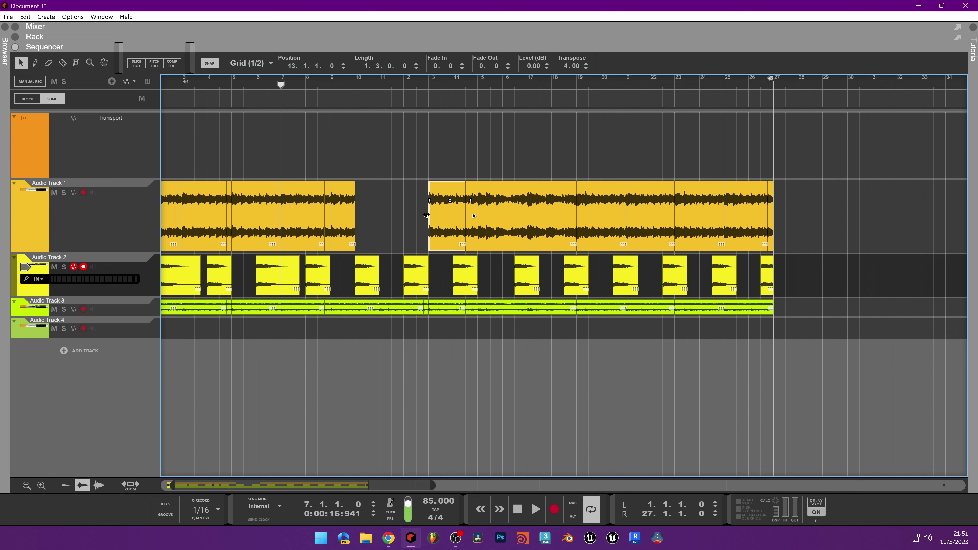
left_click_drag(818, 185, 366, 230)
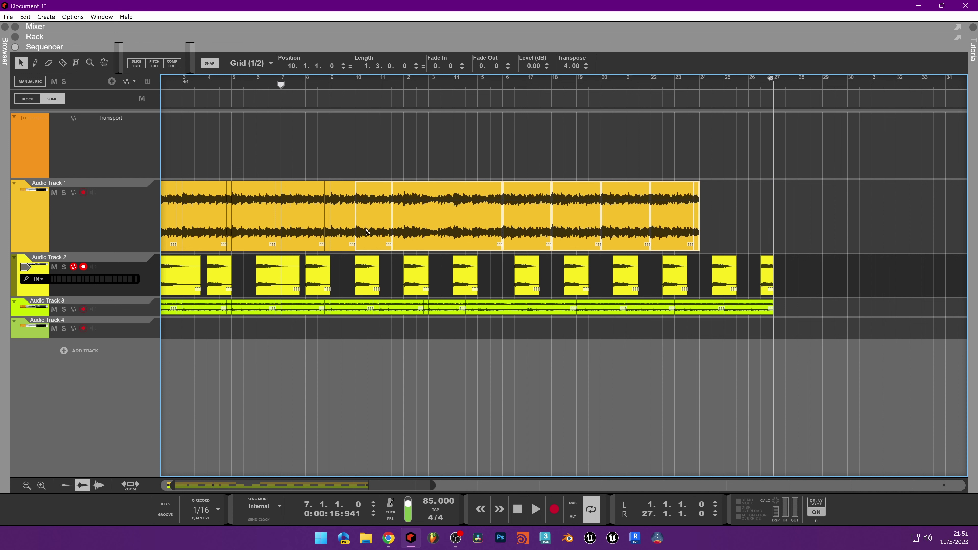
key("space")
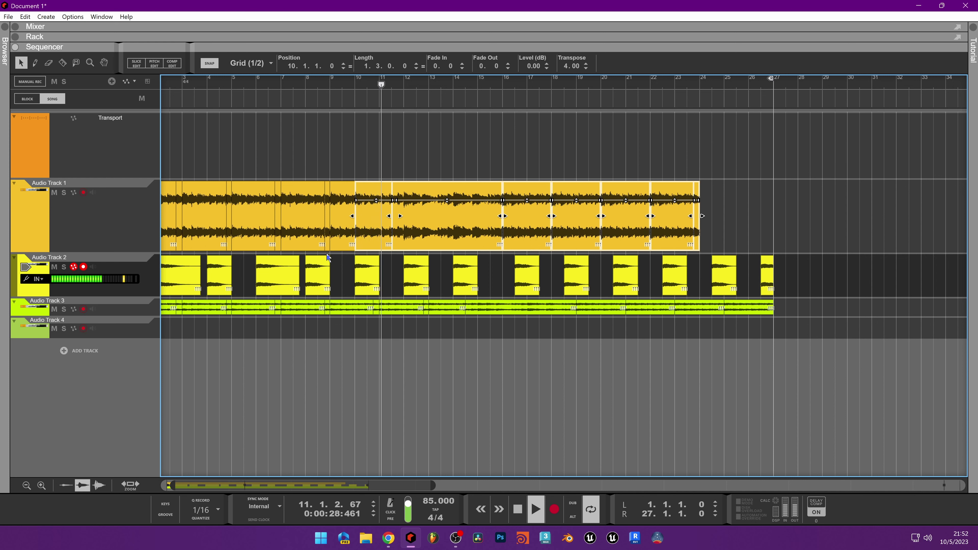
key("space")
Try deleting the bar 9 Audio Track 1 clip, and undo back to the arrangement with the gap before bar 13.
left_click(332, 205)
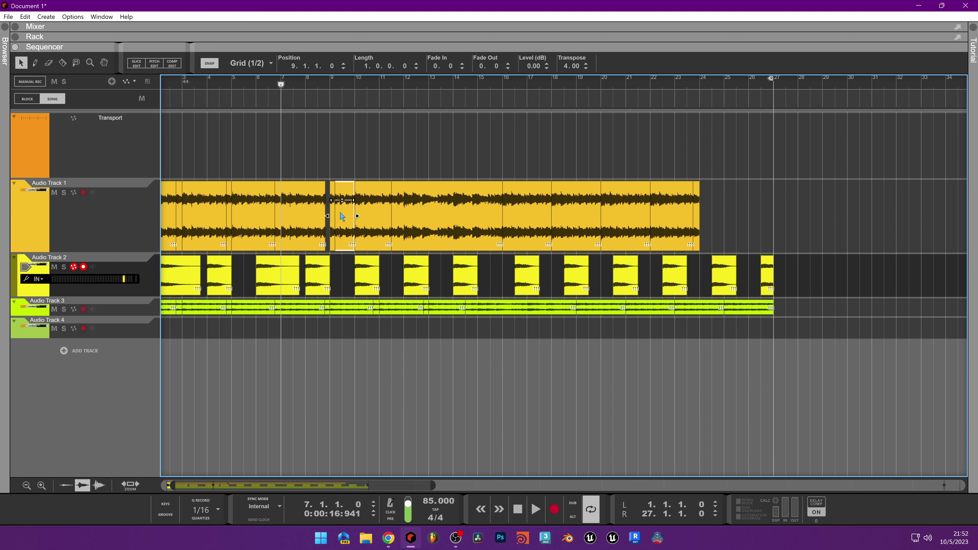
key("Delete")
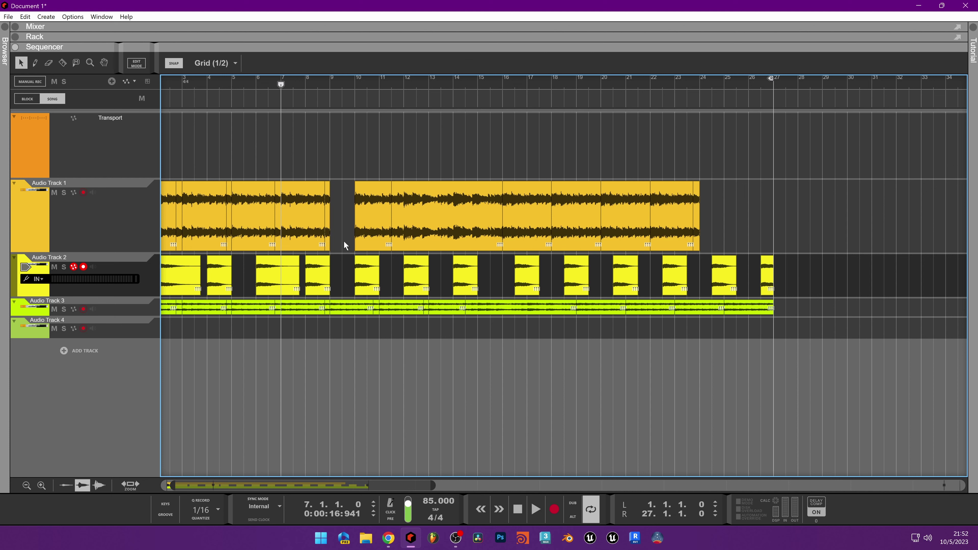
left_click_drag(348, 113, 795, 278)
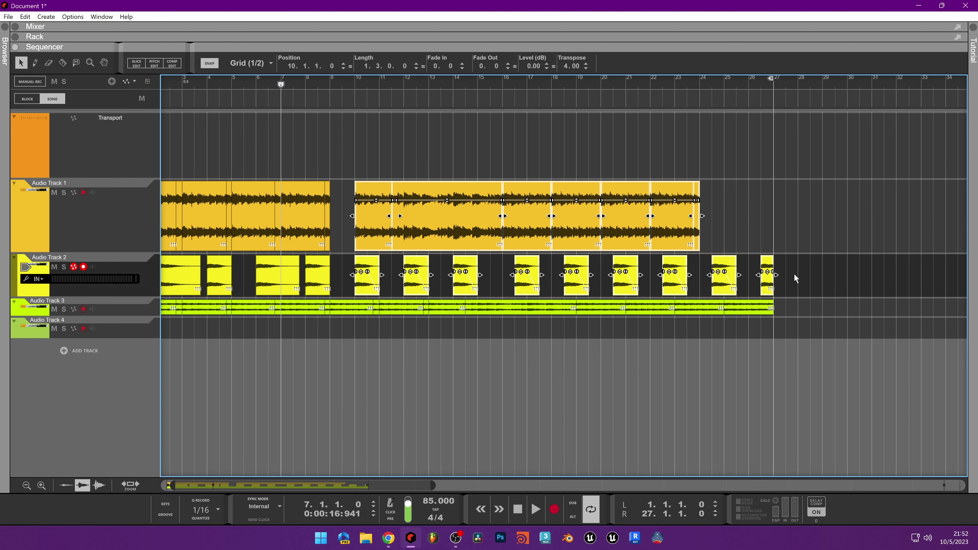
key("ctrl+z")
key("ctrl+z")
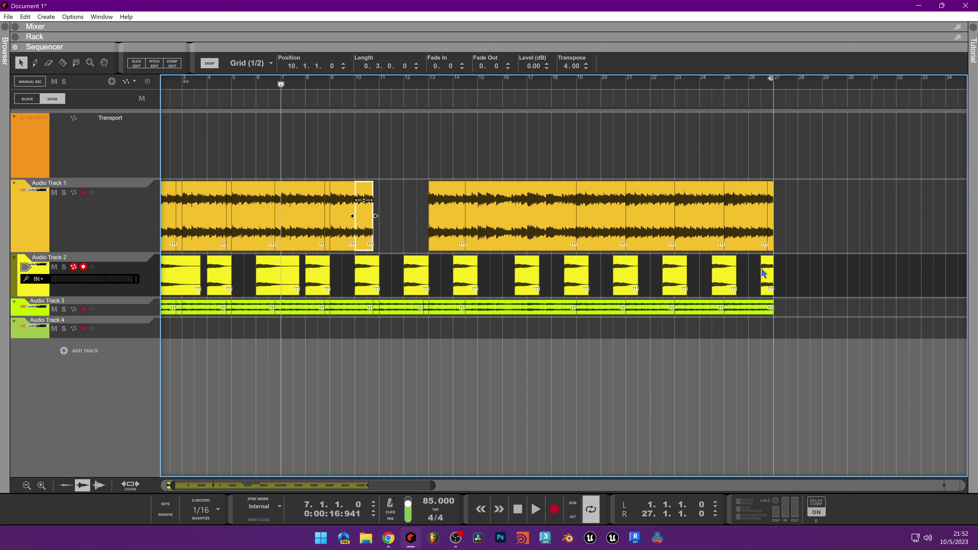
Move the Audio Track 1 clips from bar 13 and the Audio Track 2 clips from bar 10 two bars earlier, and audition from bar 10.
left_click_drag(806, 193, 376, 262)
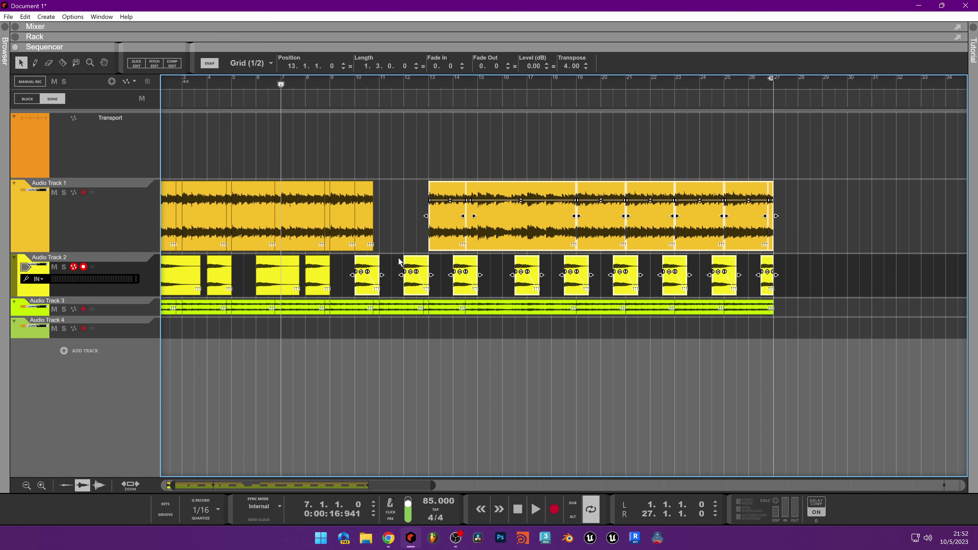
left_click_drag(441, 247, 406, 235)
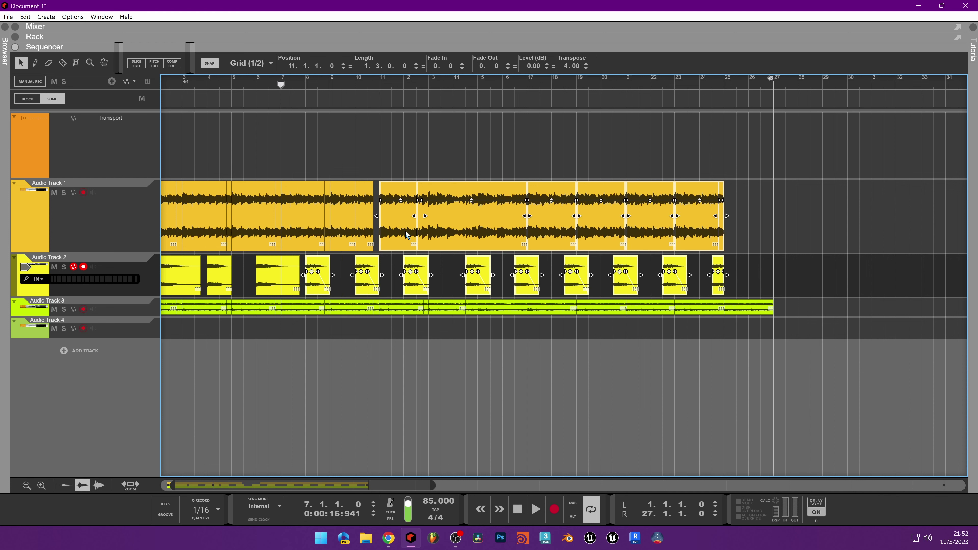
left_click(345, 89)
key("space")
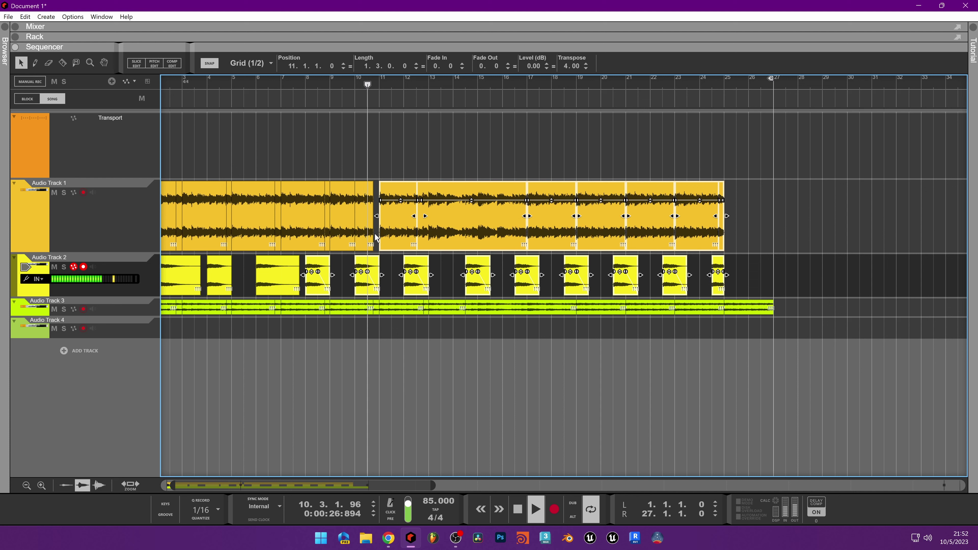
key("space")
Copy the short one-beat Audio Track 1 clip before bar 3 into the gap at 10.4.1.0.
left_click(330, 218)
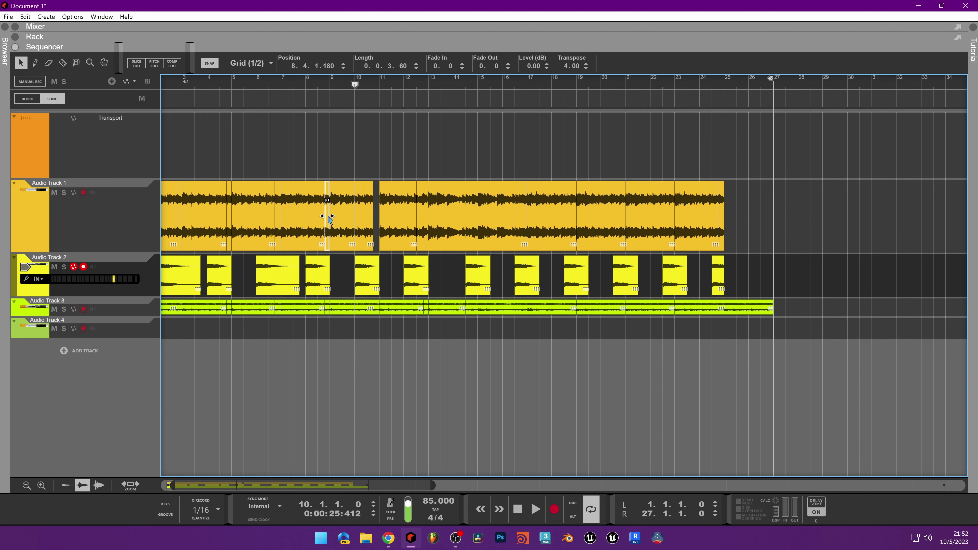
left_click(349, 234)
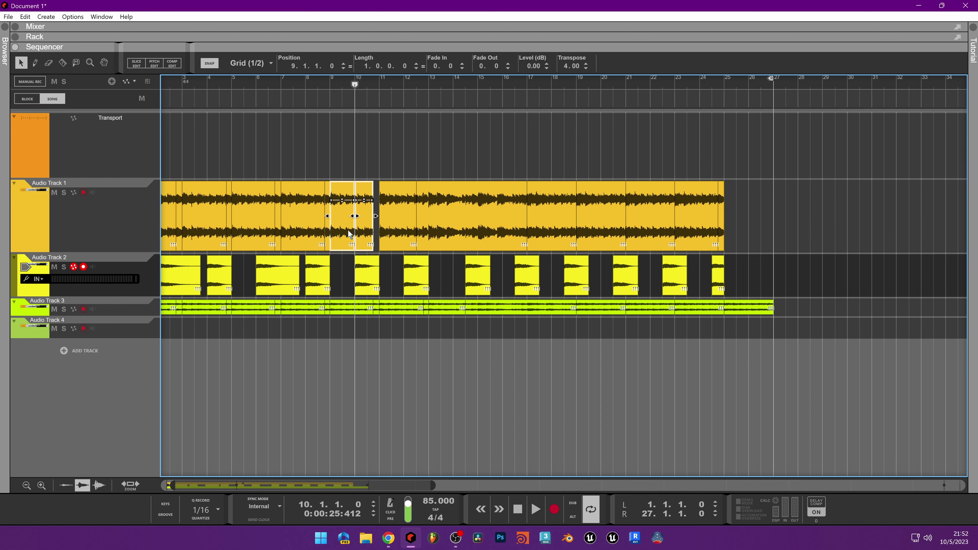
left_click(327, 231)
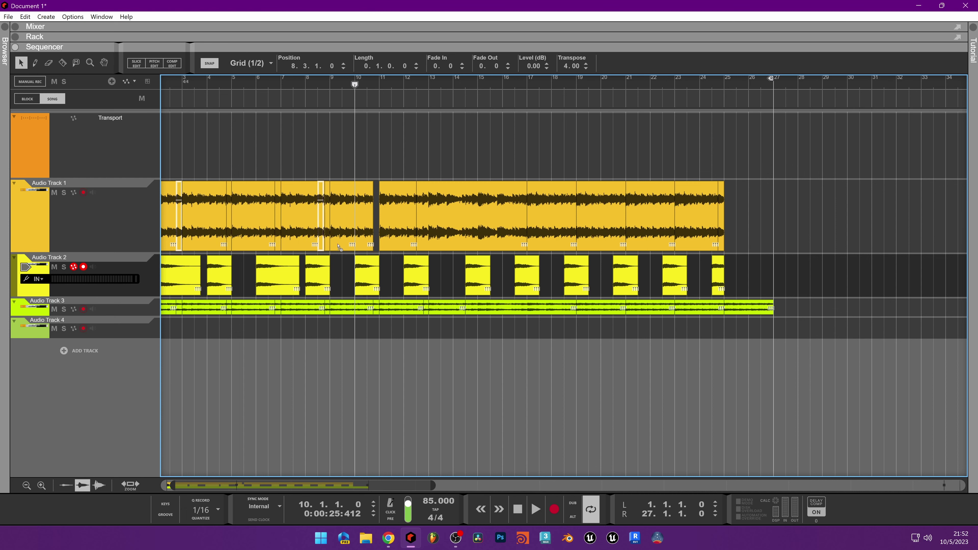
scroll(383, 246, "up", 4)
left_click(358, 234)
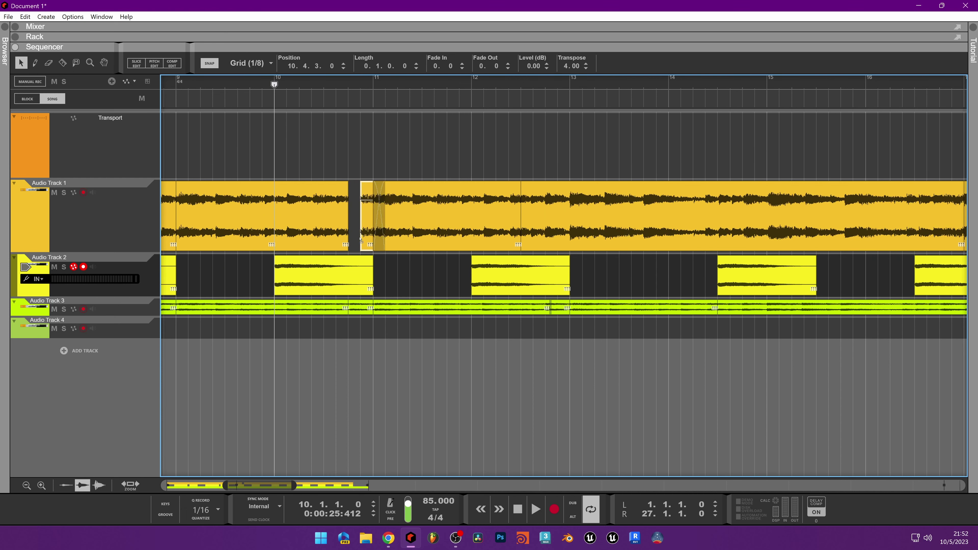
Set the loop from bar 17 to bar 25 while auditioning the rearranged section.
scroll(360, 246, "down", 5)
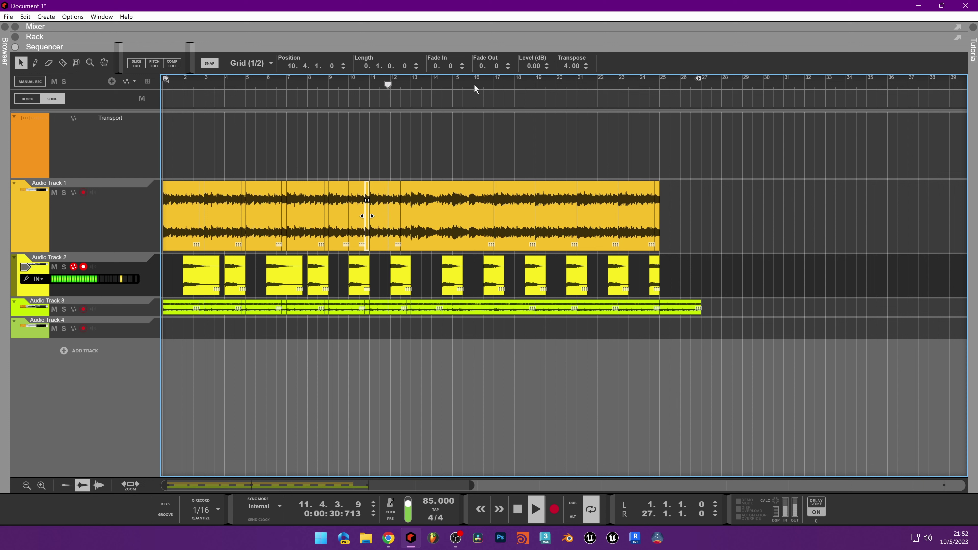
left_click(493, 82, "alt")
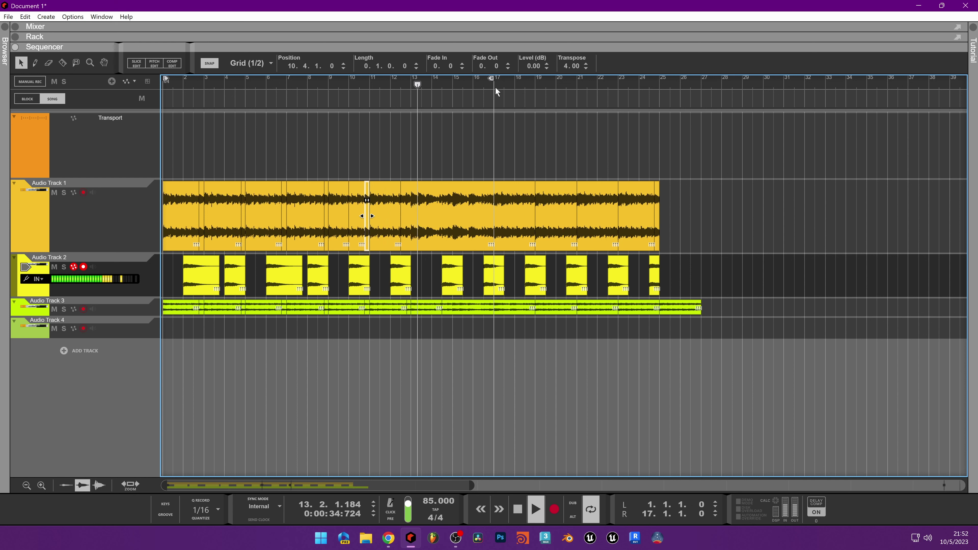
left_click(496, 82, "ctrl")
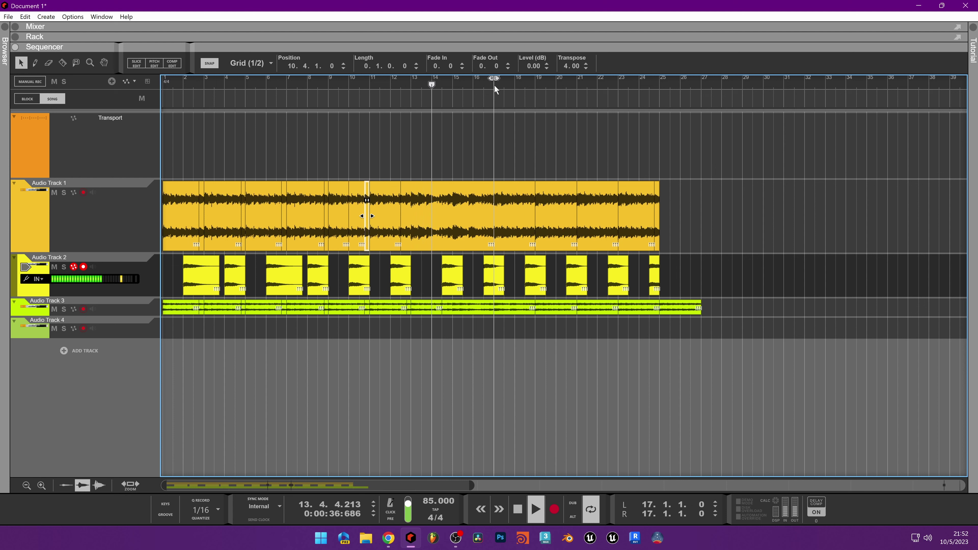
left_click(660, 97, "alt")
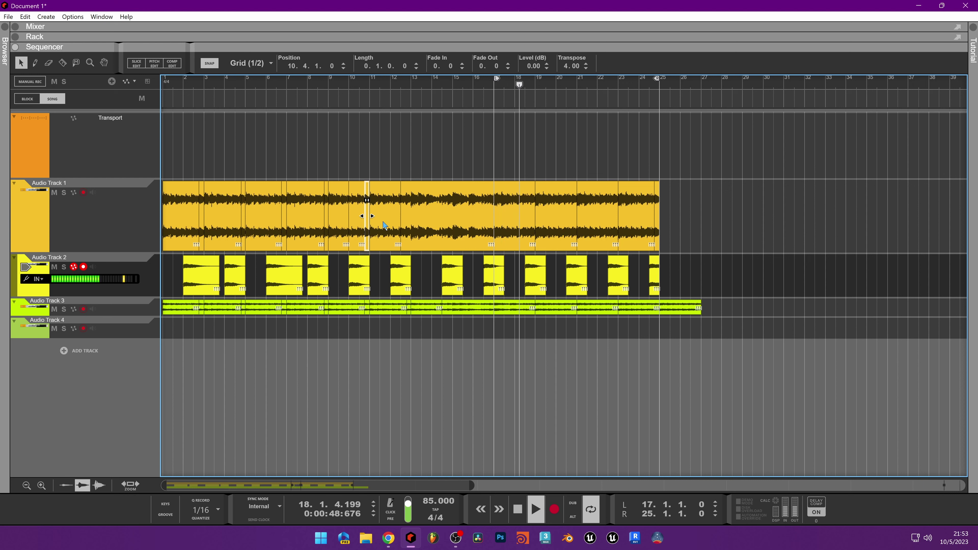
key("space")
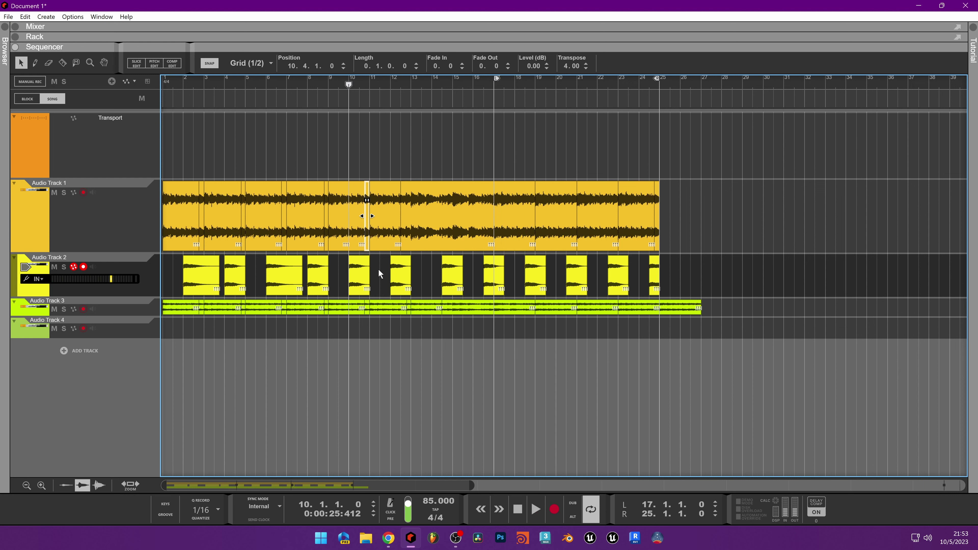
Move the Audio Track 2 clip at bar 12 to 12.3.1.0.
left_click(413, 275)
left_click_drag(386, 276, 116, 258)
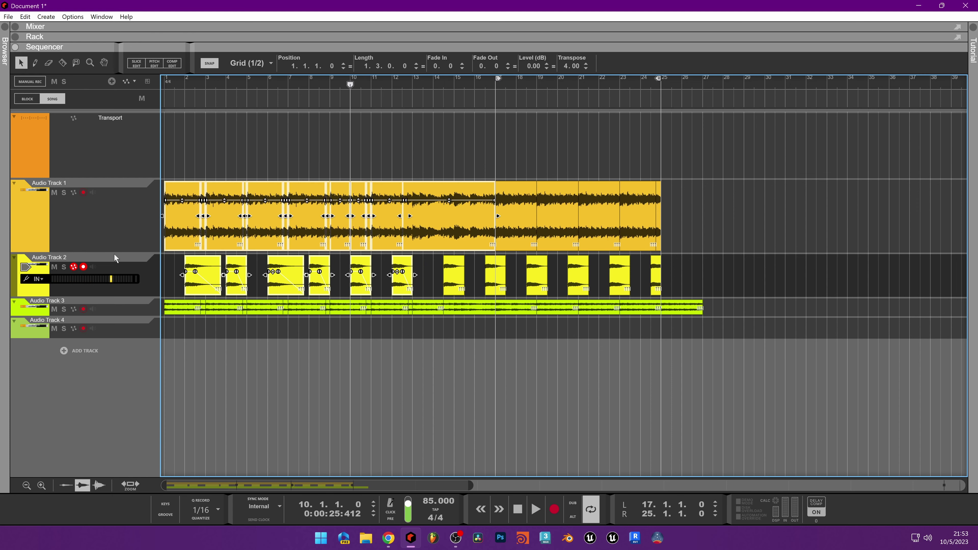
left_click(419, 279)
left_click_drag(396, 277, 411, 286)
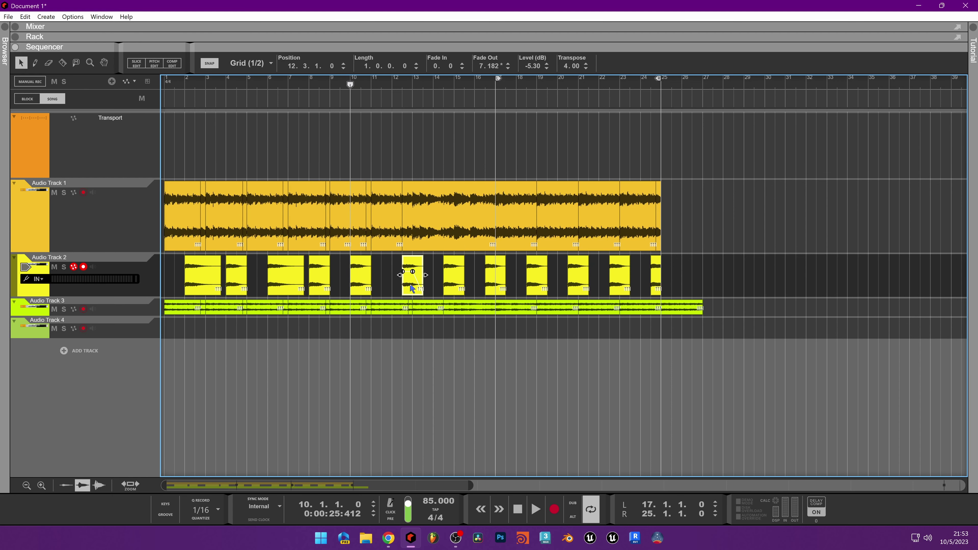
Copy the one-bar Audio Track 2 clip to 10.3.1.0 and 8.3.1.0, and delete the older clips at bars 8 and 6.
left_click_drag(368, 291, 331, 284)
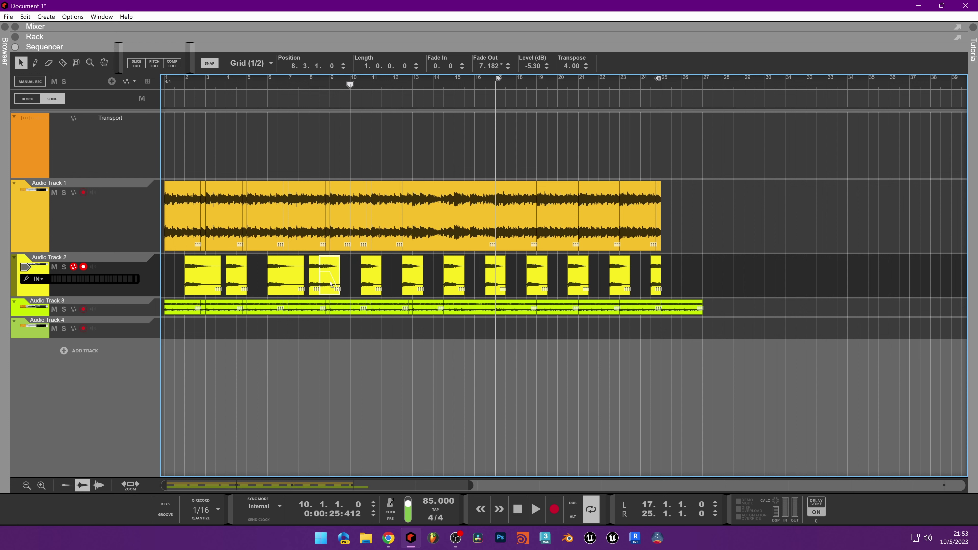
left_click(313, 291)
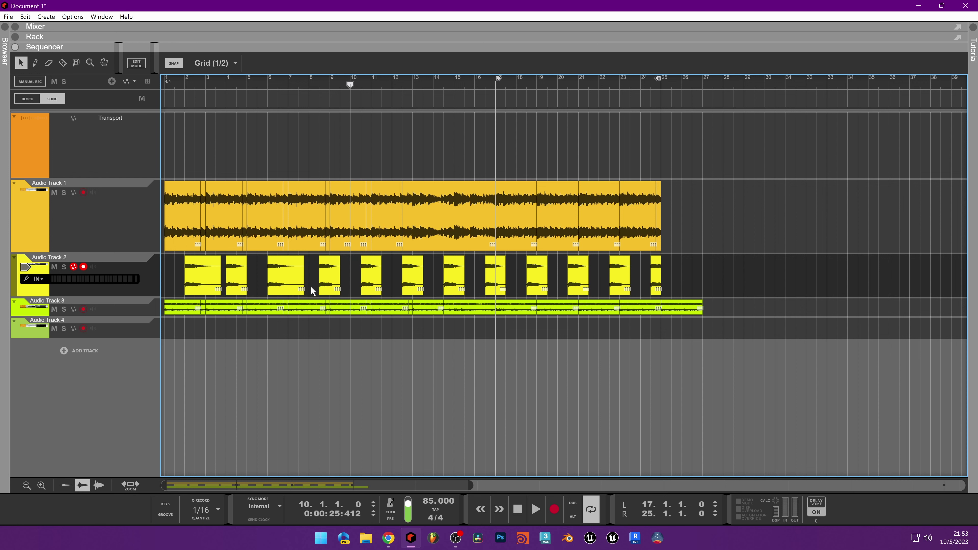
left_click(291, 287)
key("Delete")
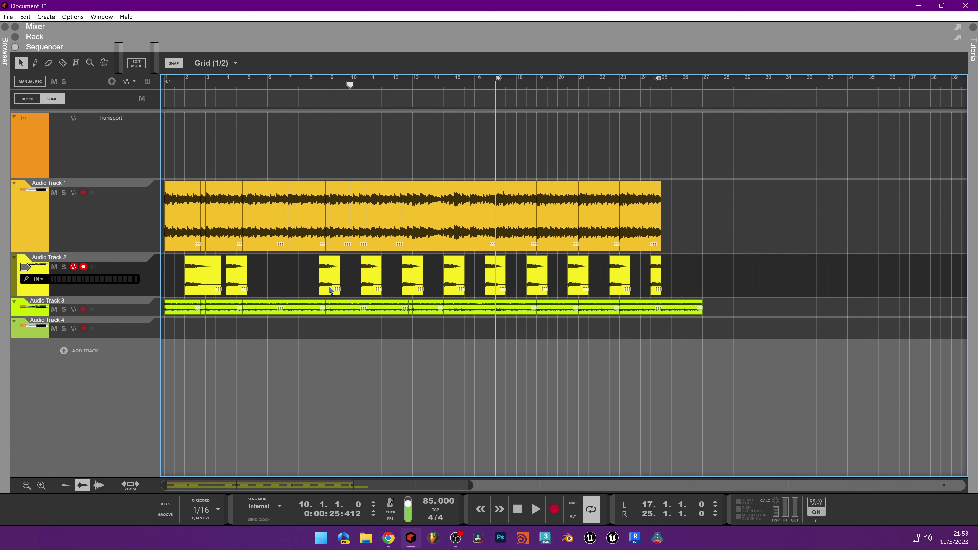
Copy the one-bar Audio Track 2 clip to 6.3, 4.3 and 2.3, deleting the older clips at bars 2 and 4, and audition from the start.
left_click_drag(330, 289, 254, 288)
key("Delete")
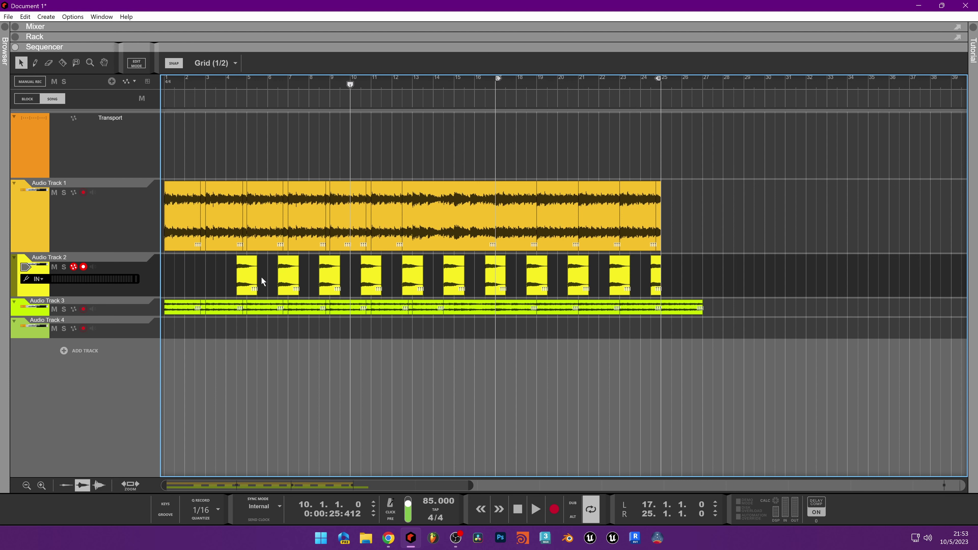
left_click(245, 282)
left_click_drag(234, 290, 198, 288)
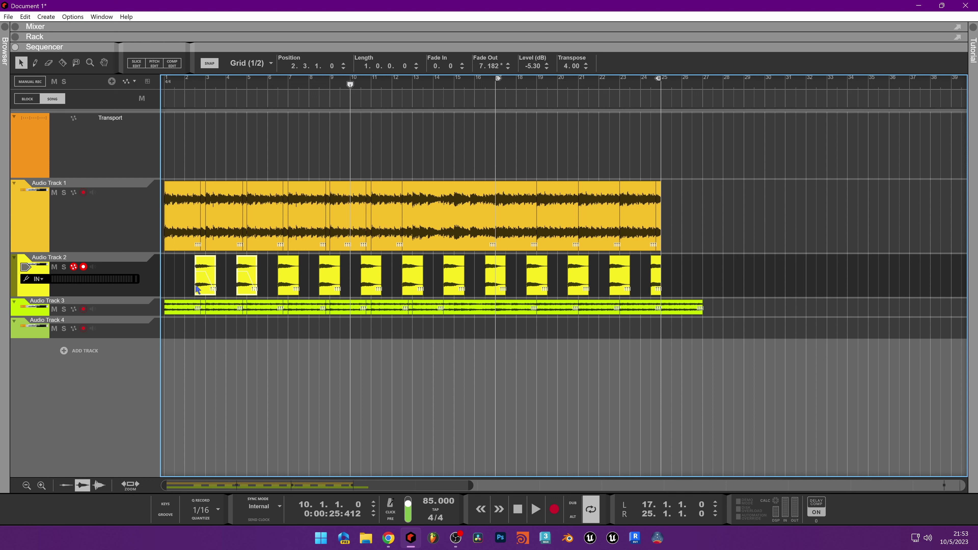
left_click(172, 83)
key("space")
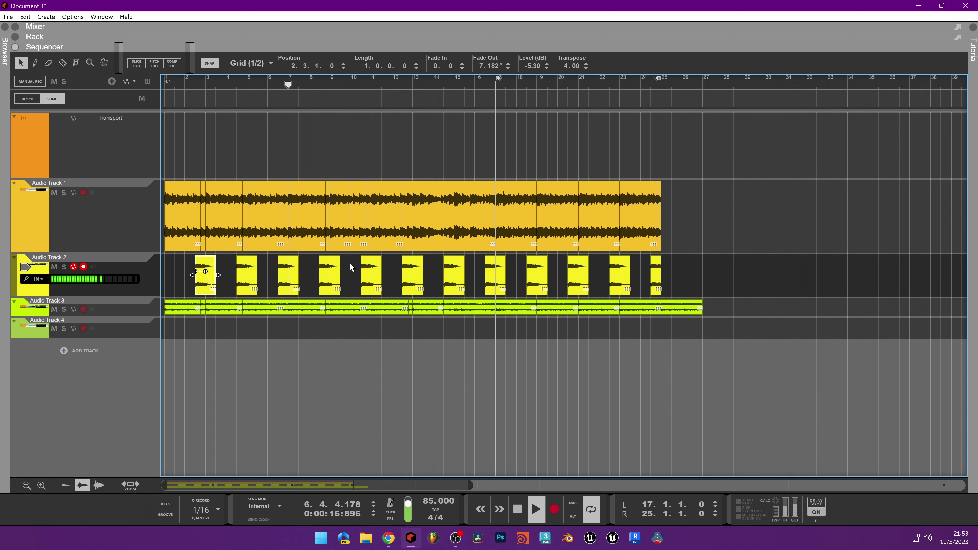
Set the transpose of the Audio Track 2 clip at 12.3.1.0 to 2, auditioning it around bar 13.
left_click(412, 272)
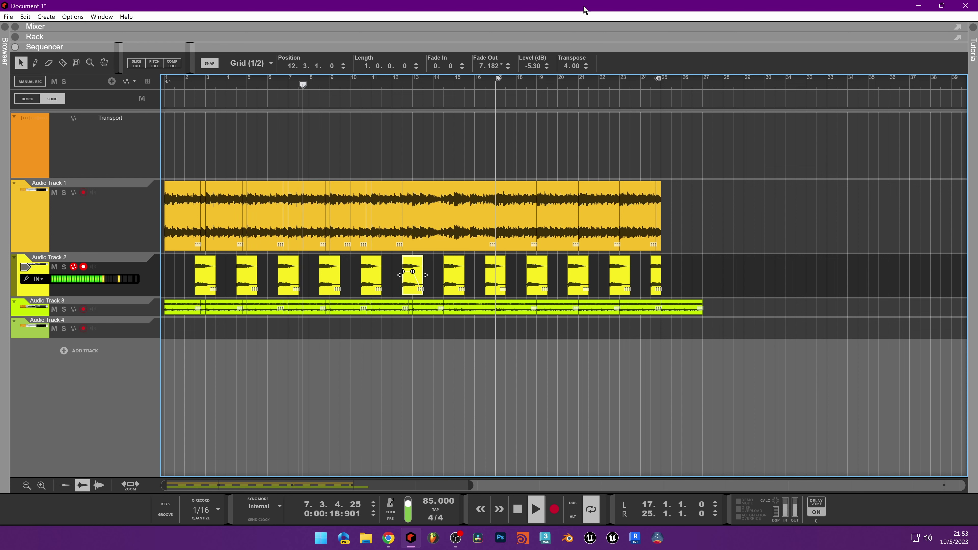
left_click(586, 69)
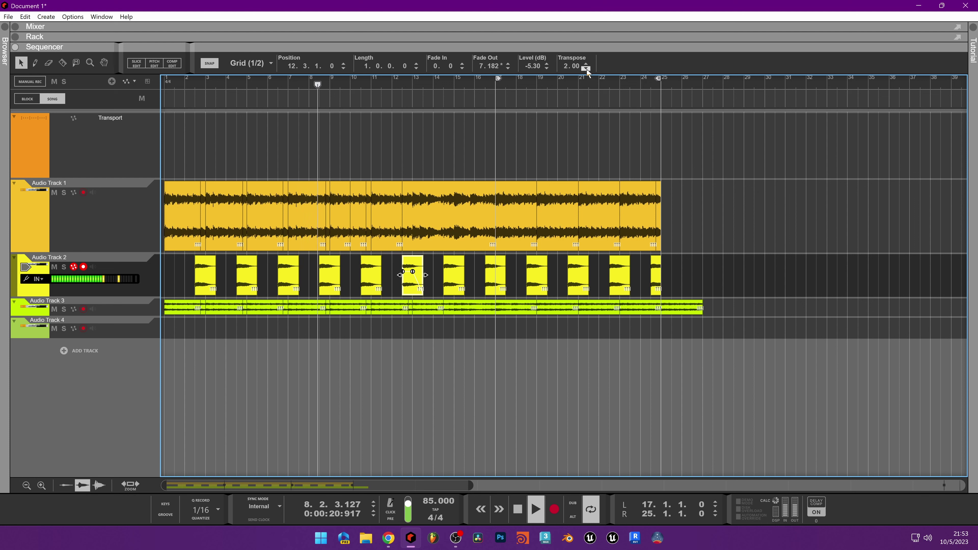
left_click(586, 69)
left_click(585, 65)
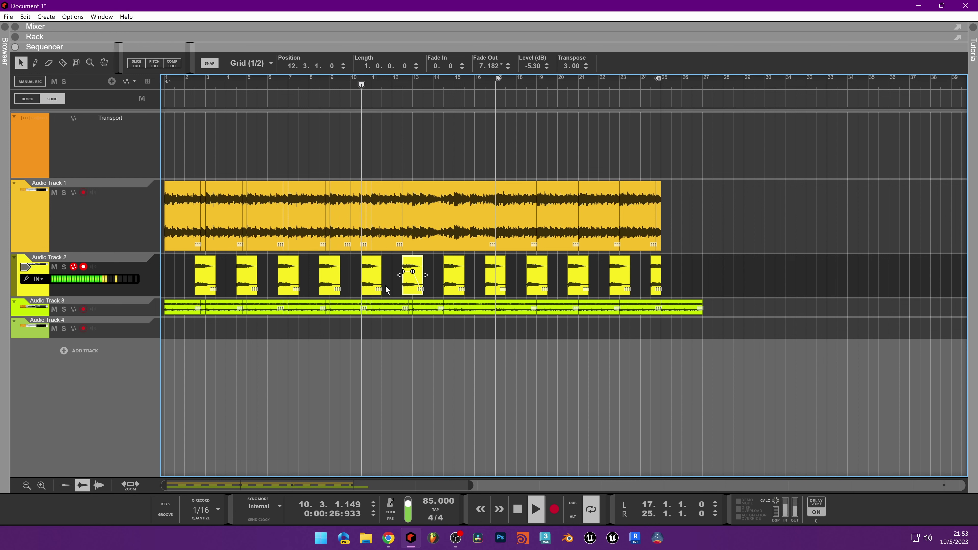
left_click(374, 284)
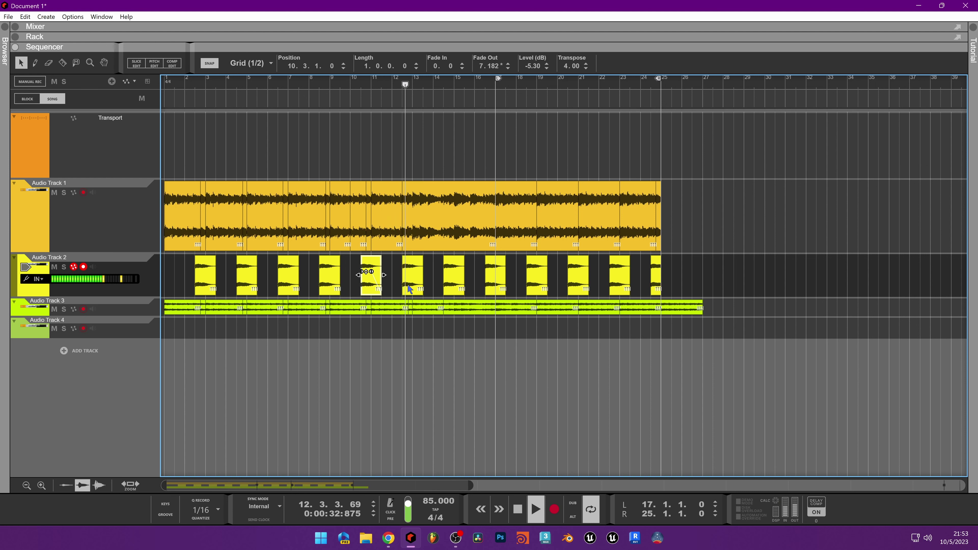
key("space")
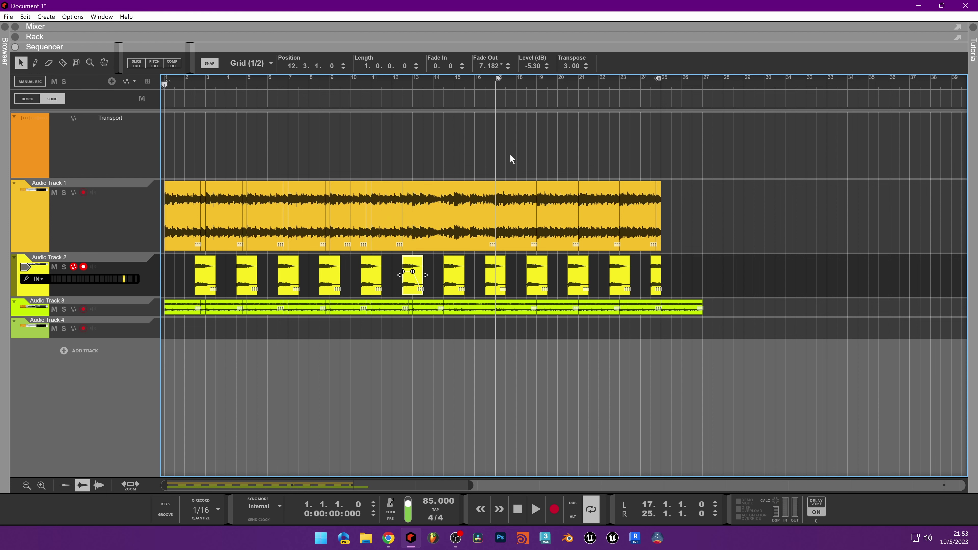
left_click(419, 79)
key("space")
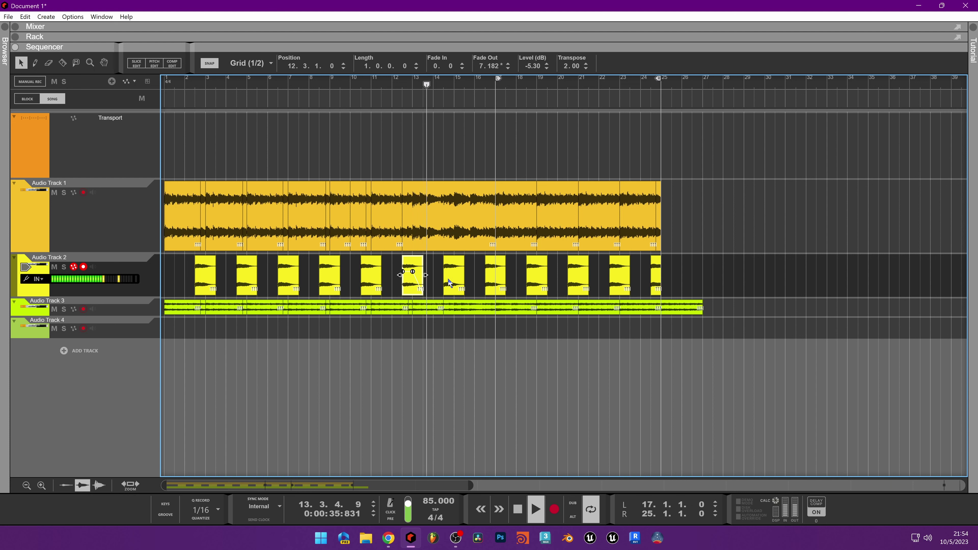
Try a transpose of 2 on the Audio Track 2 clip at 16.3.1.0 and restore it to 4.
left_click(500, 276)
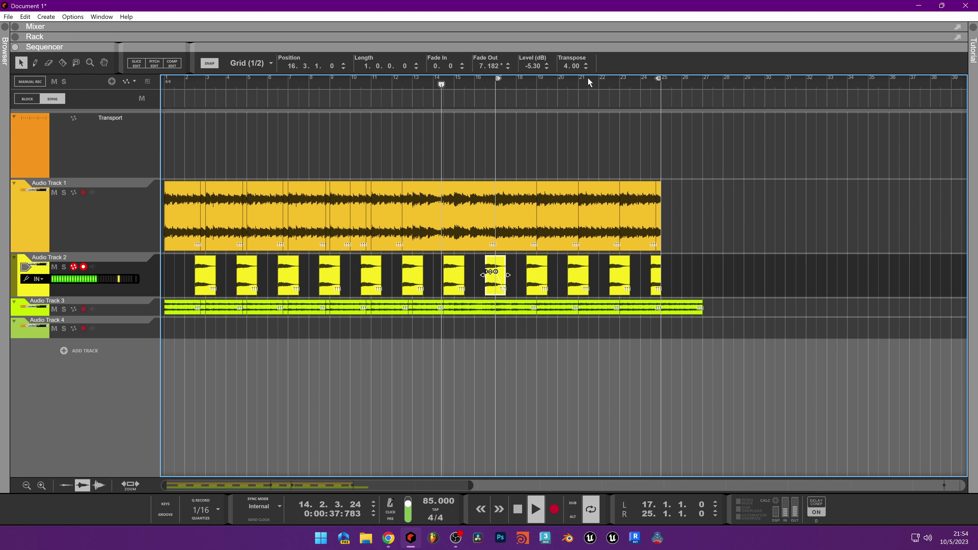
left_click(585, 69)
left_click(585, 70)
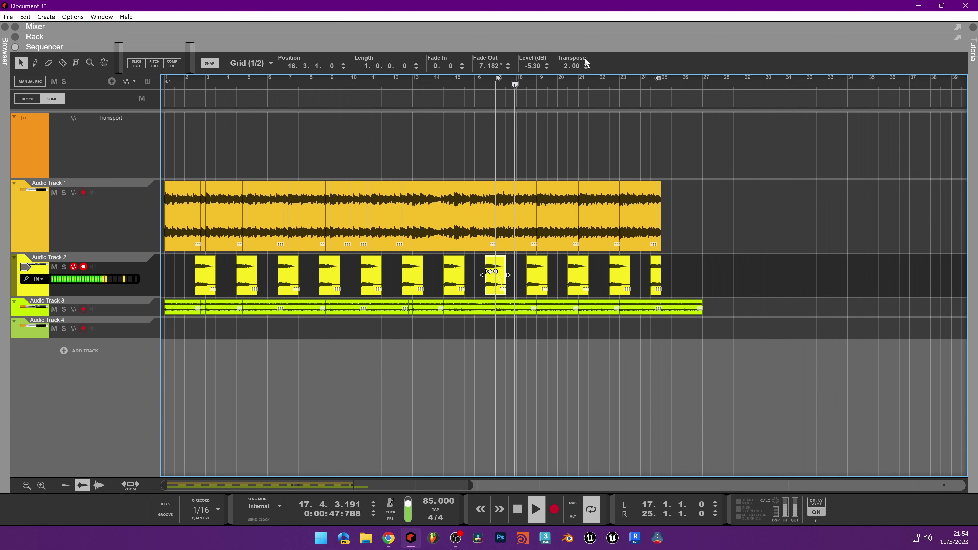
scroll(573, 66, "up", 2)
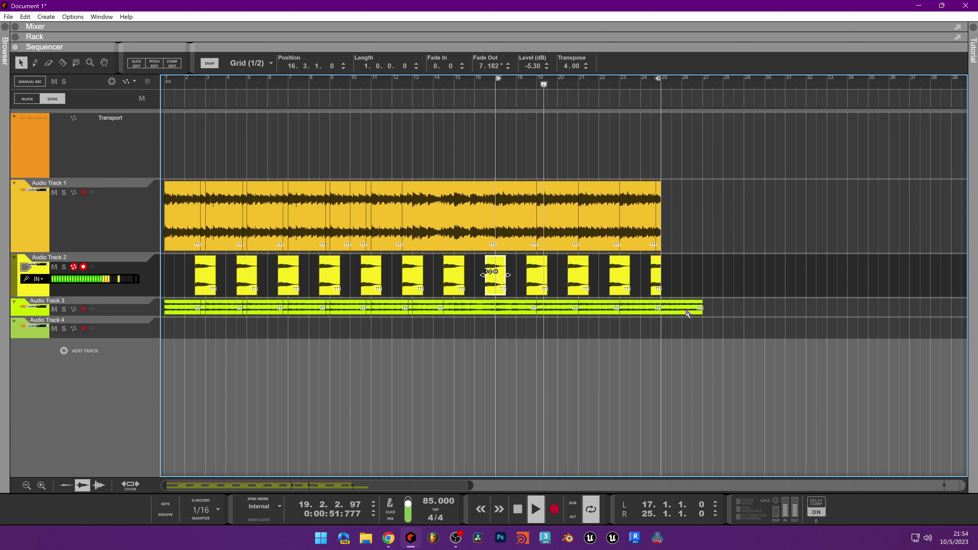
Clear all clips from Audio Track 3 and refill it with a copy of all the Audio Track 1 clips.
left_click(672, 308)
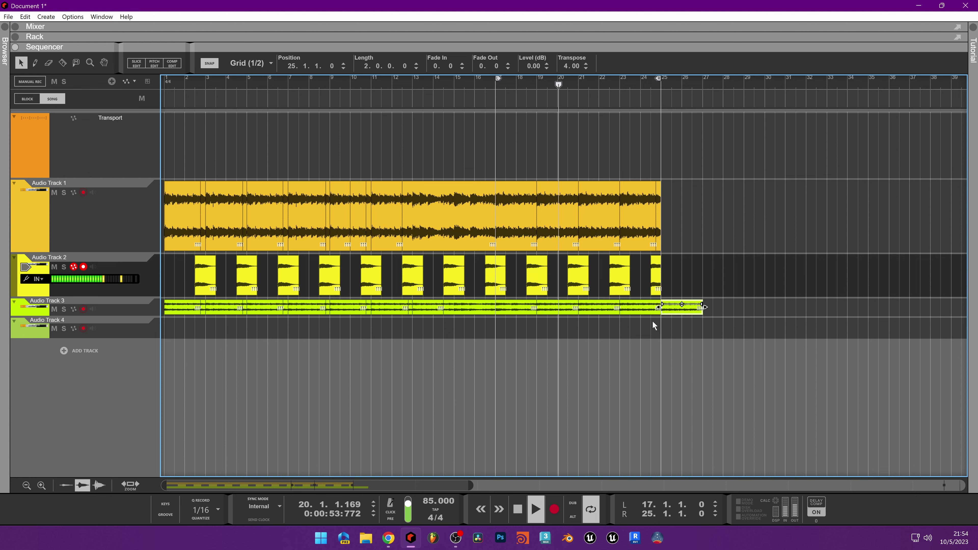
key("Delete")
left_click_drag(685, 315, 157, 323)
key("Delete")
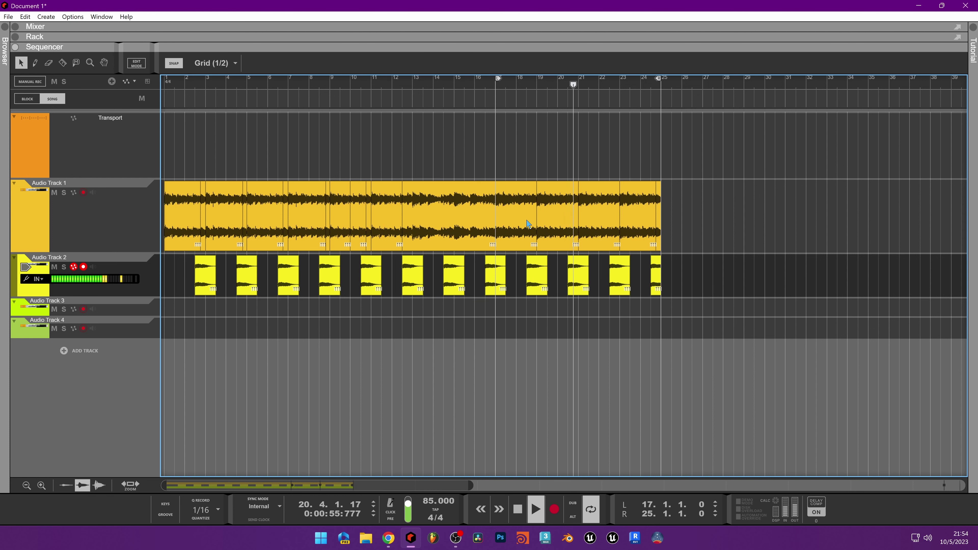
left_click_drag(745, 252, 175, 308)
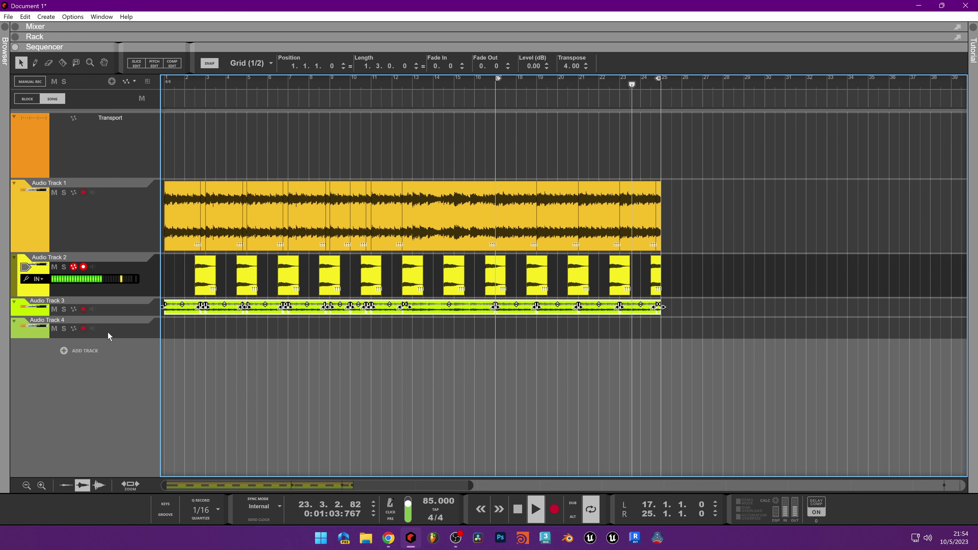
Delete the empty Audio Track 4 together with its device.
left_click(40, 336)
key("Delete")
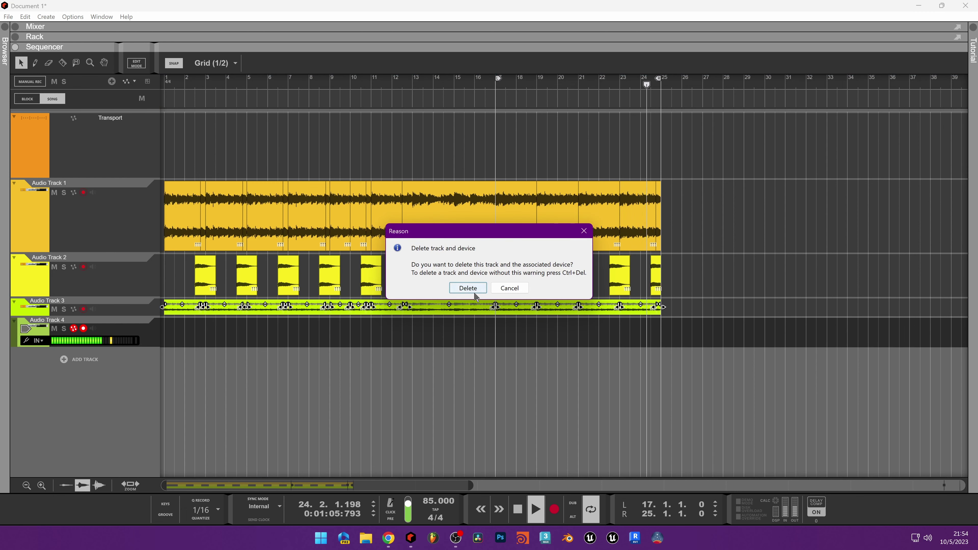
left_click(468, 288)
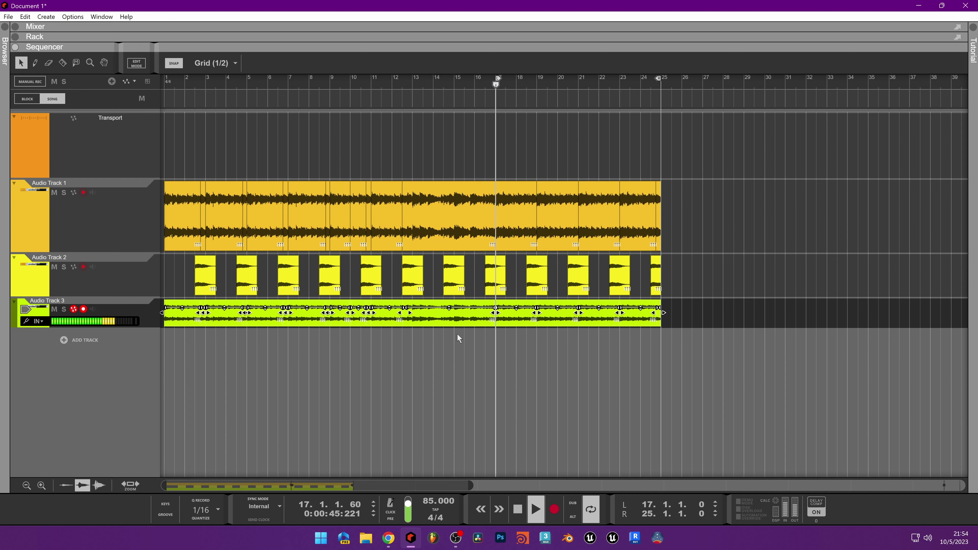
Set the loop start to bar 1, stop playback, and move all clips on the three tracks so they begin at bar 11.
key("ctrl+a")
left_click_drag(497, 78, 166, 78)
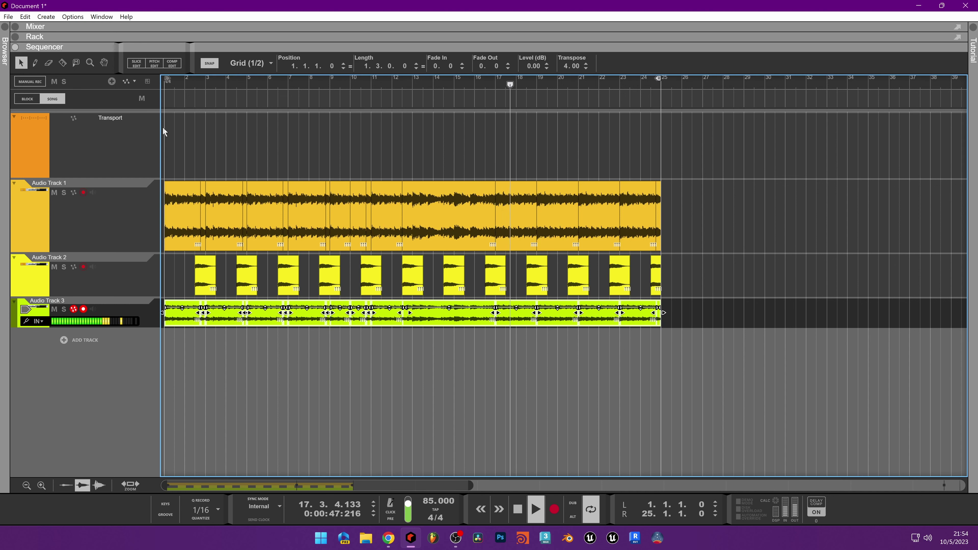
key("space")
left_click(844, 221)
key("ctrl+a")
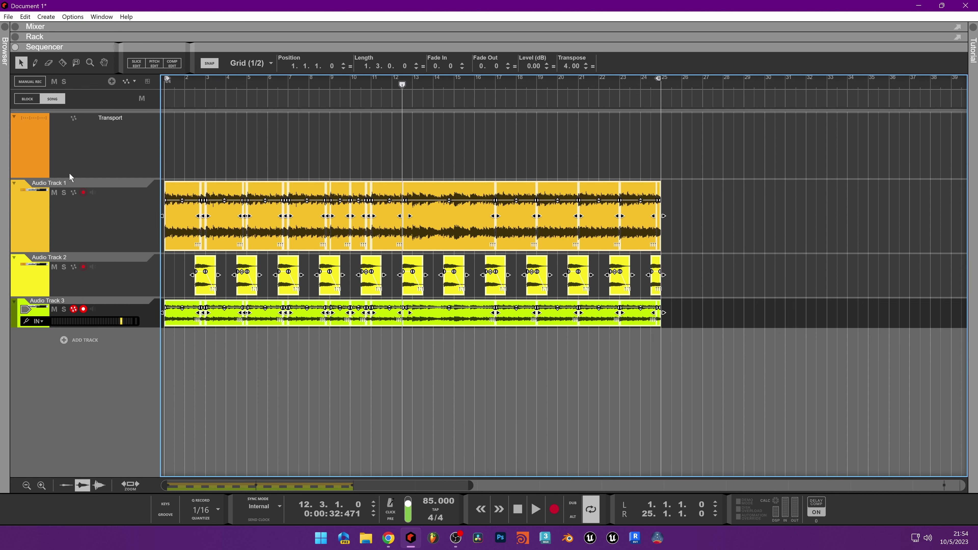
left_click_drag(171, 232, 379, 251)
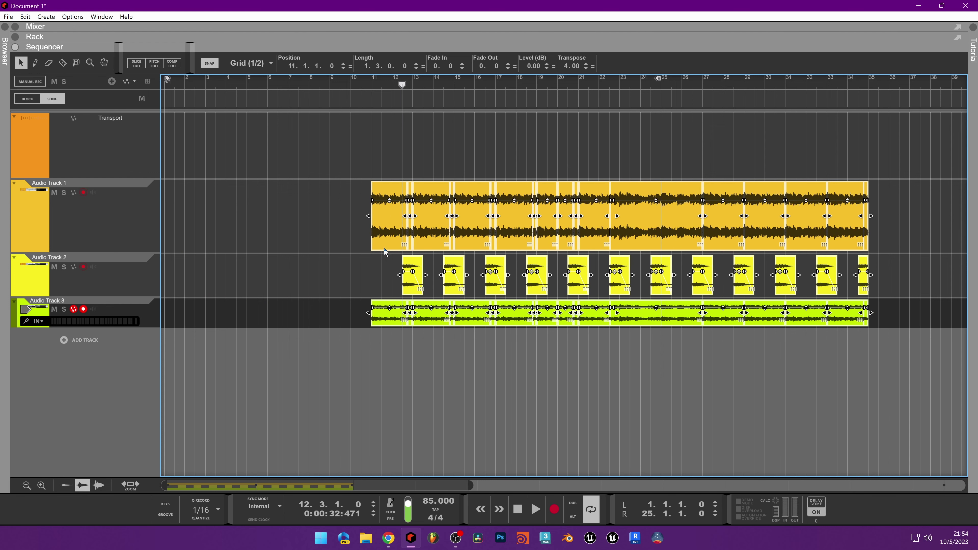
Copy the clips between bars 27 and 35 on all three tracks so the copies begin at bar 3.
left_click_drag(906, 171, 731, 333)
left_click_drag(663, 344, 664, 335)
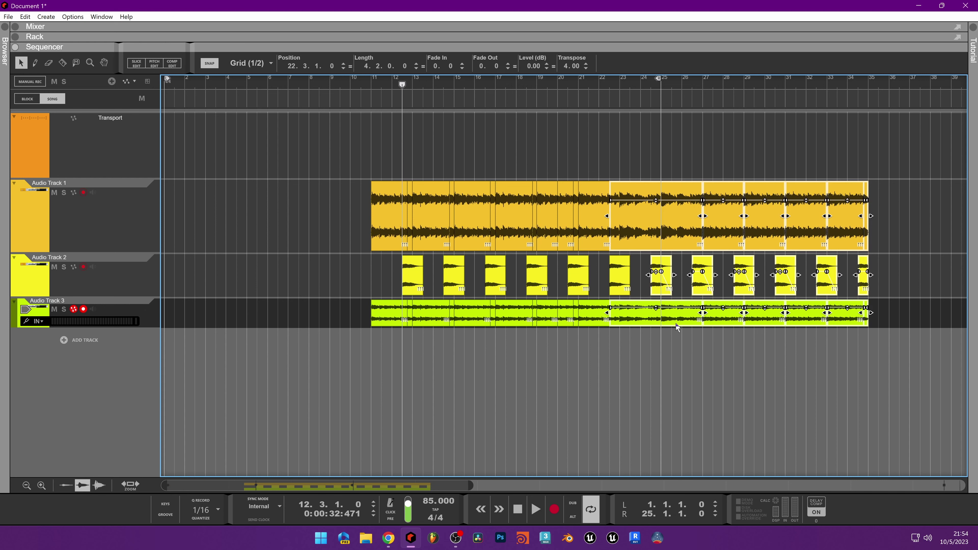
left_click(669, 206)
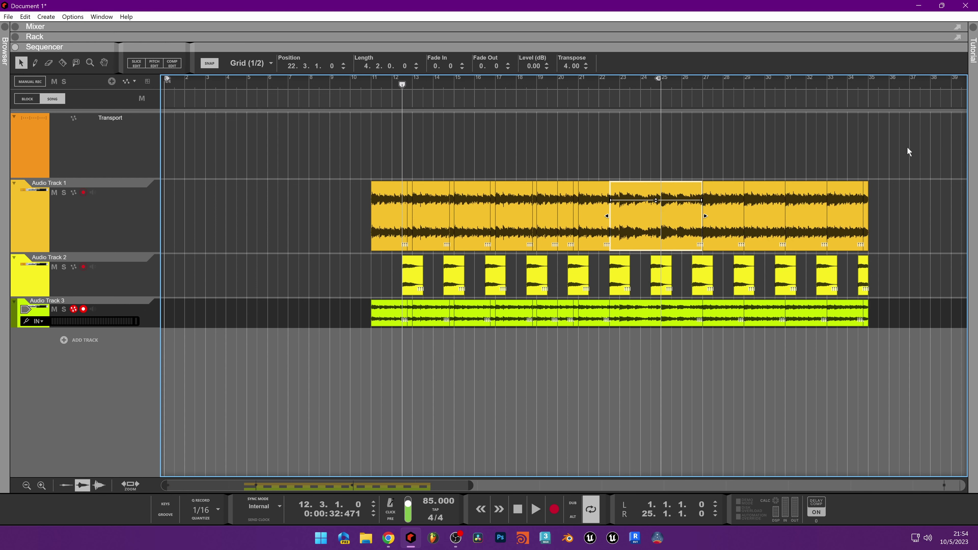
left_click_drag(907, 151, 726, 387)
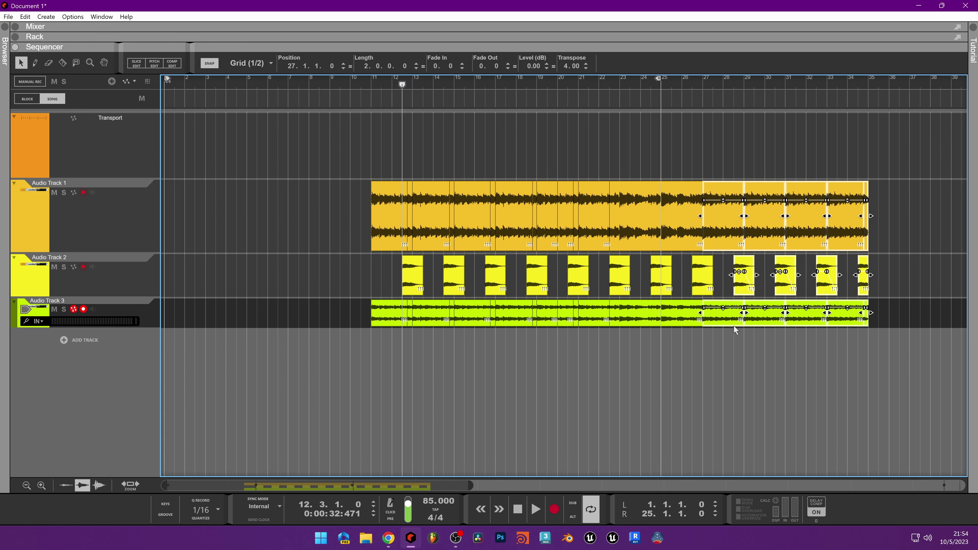
left_click_drag(734, 327, 215, 330)
Copy the Audio Track 1 clip at bar 3 to bar 1 and the Audio Track 2 clip at 4.3 to 2.3.1.0, and audition from the start.
left_click(233, 222)
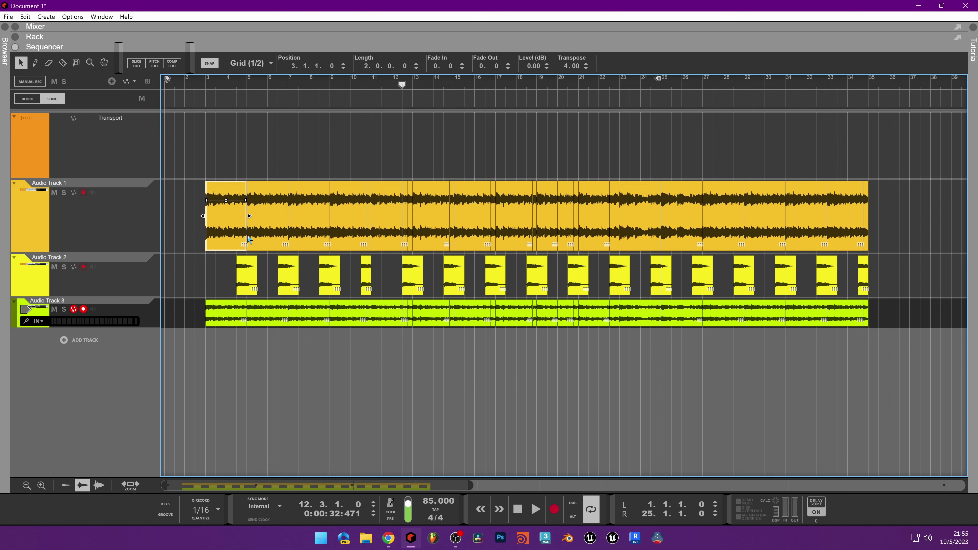
left_click_drag(239, 243, 195, 242)
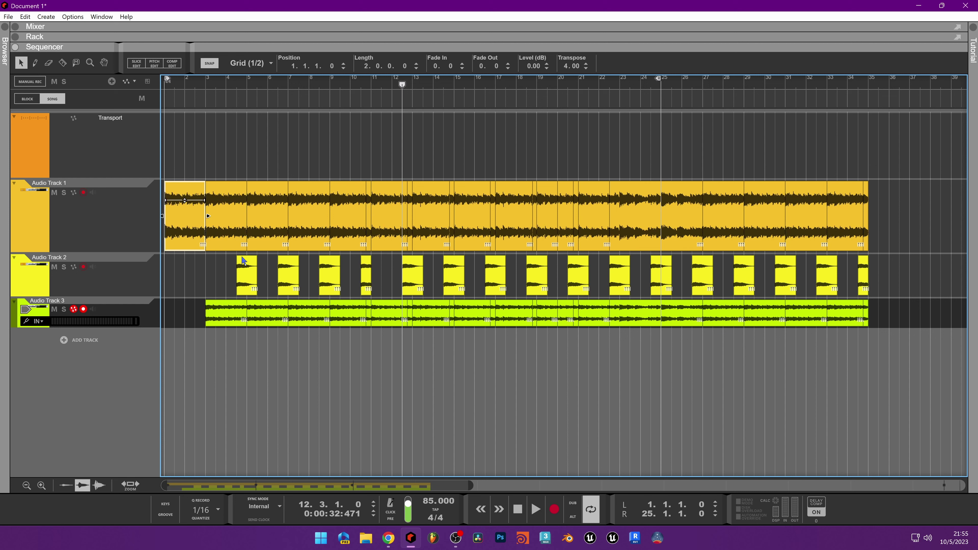
left_click(256, 280)
left_click_drag(221, 285, 208, 286)
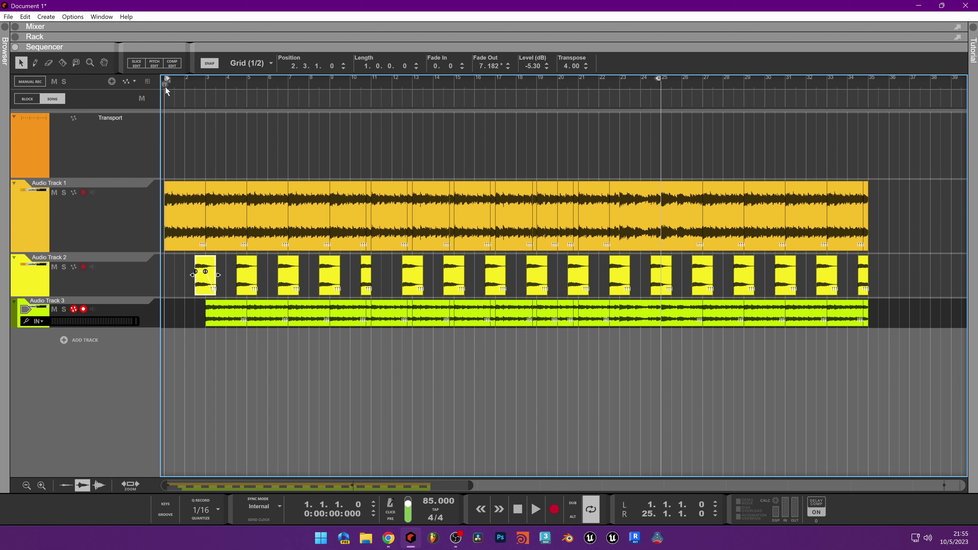
key("space")
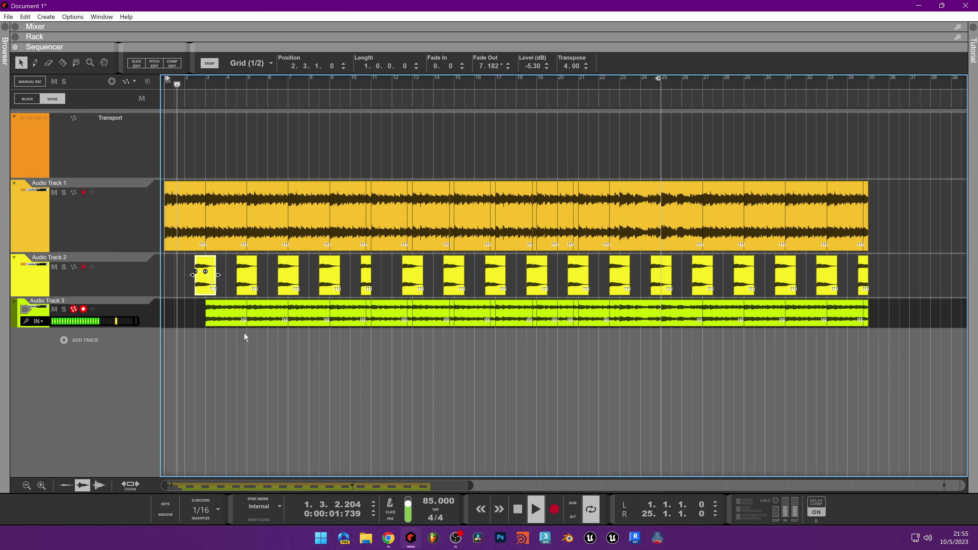
scroll(244, 332, "down", 2)
scroll(235, 367, "up", 2)
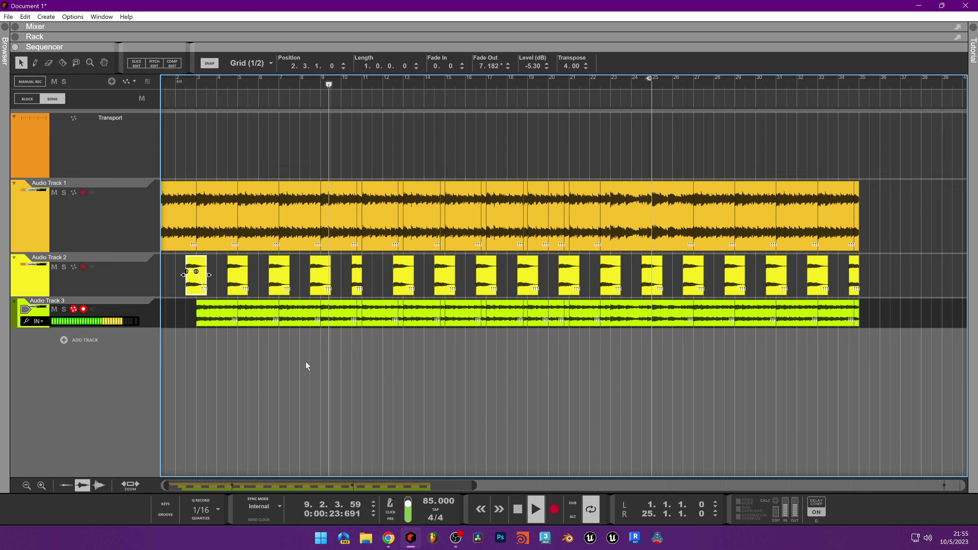
Extend the short Audio Track 2 clip at 10.3.1.0 to one bar, give it a fade-out of 8.0, and stop playback.
left_click(346, 280)
left_click(357, 279)
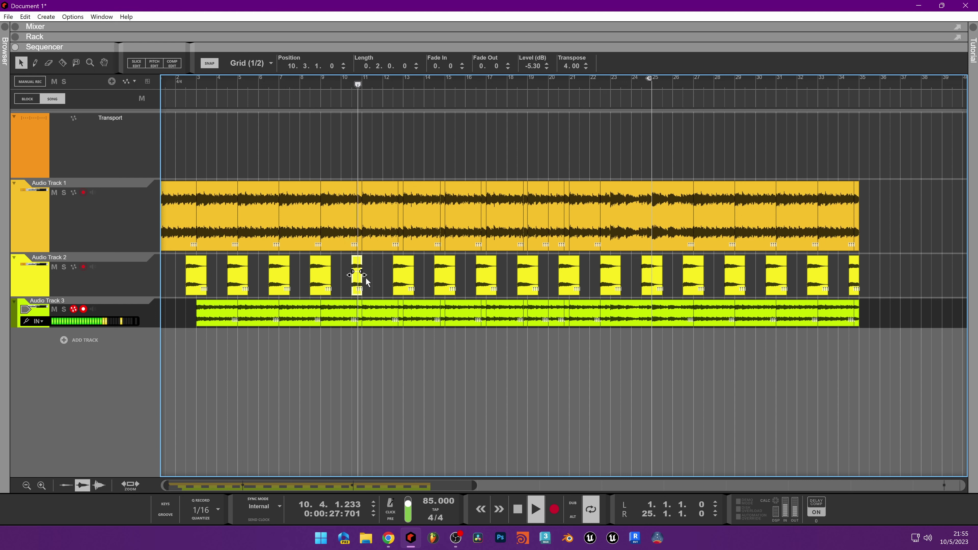
left_click_drag(366, 277, 371, 275)
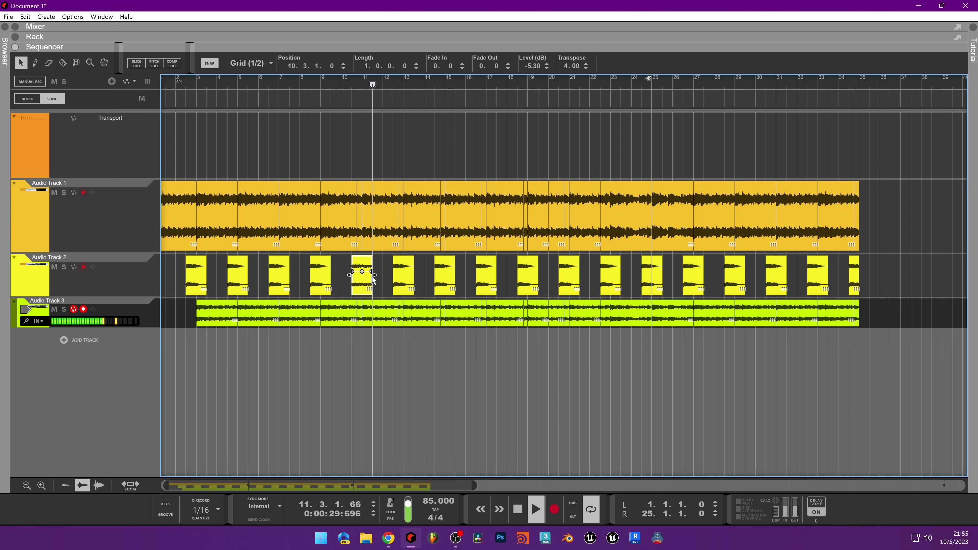
left_click_drag(369, 272, 359, 274)
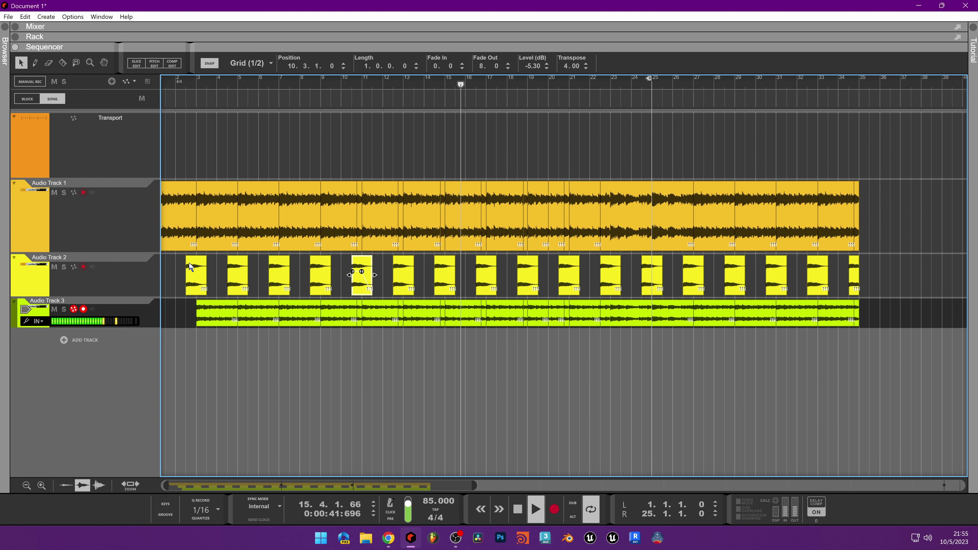
key("space")
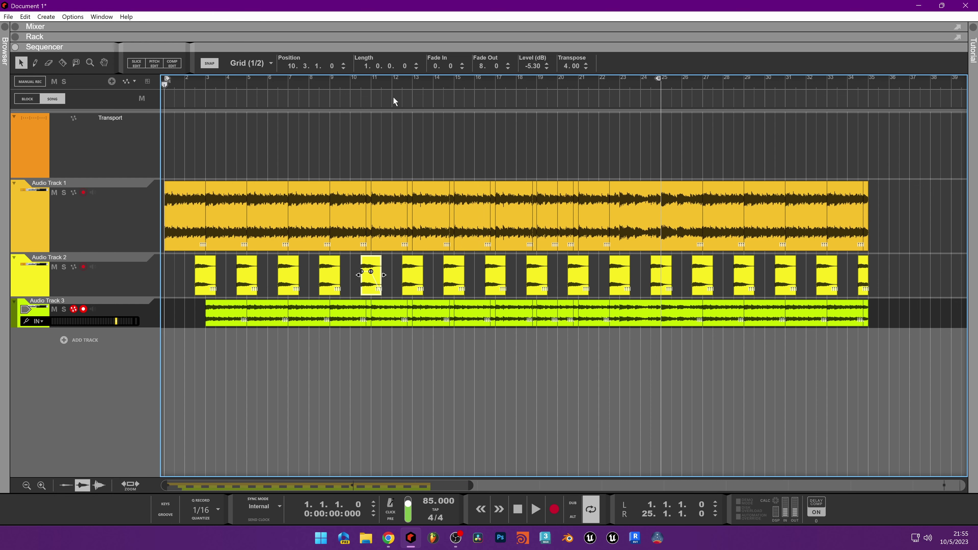
Audition the transition into bar 11 by starting playback at about bar 9, and select the short Audio Track 1 clip at 10.4.1.0.
left_click(333, 85)
key("space")
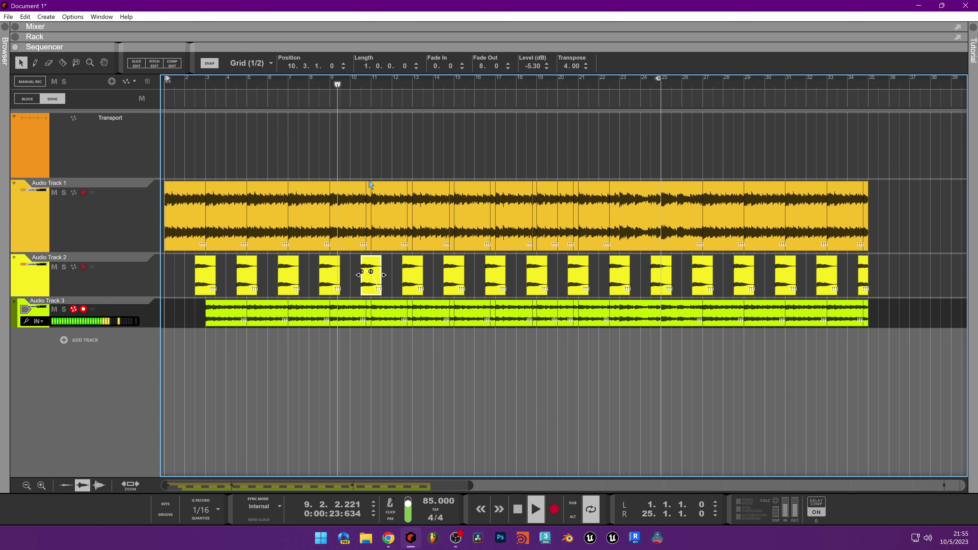
left_click(368, 195)
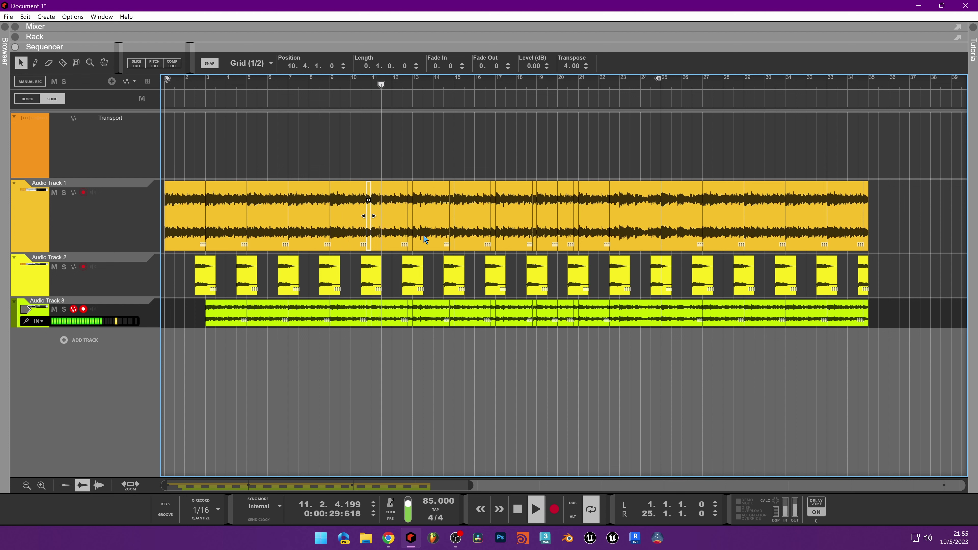
Duplicate the clips from bar 11 to bar 35 on all three tracks so the copies begin at bar 35.
scroll(765, 219, "down", 3)
left_click_drag(783, 193, 322, 375)
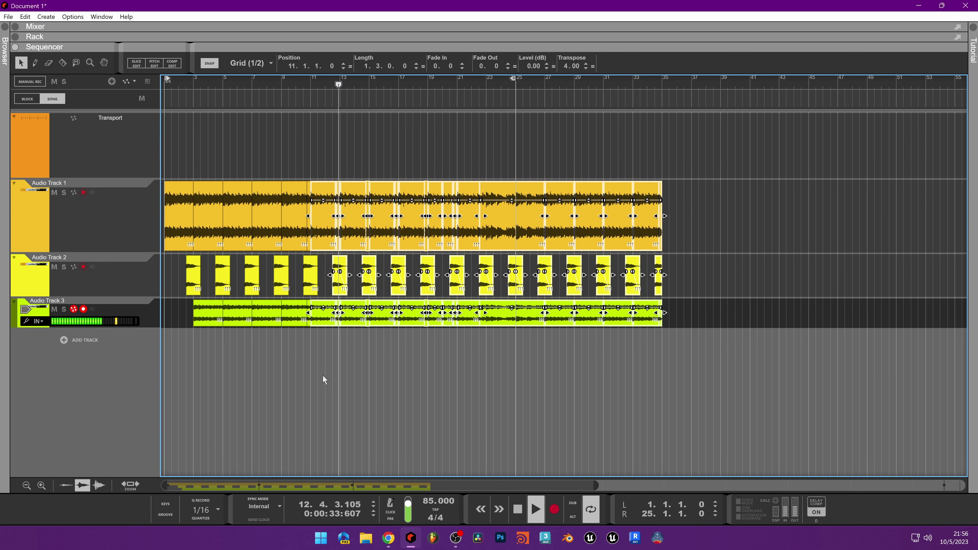
key("ctrl+d")
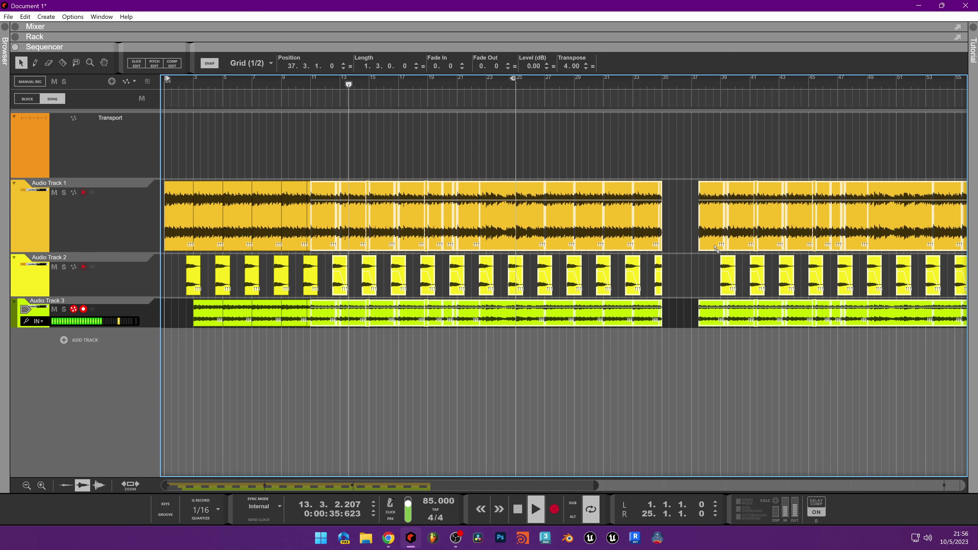
scroll(681, 246, "right", 5)
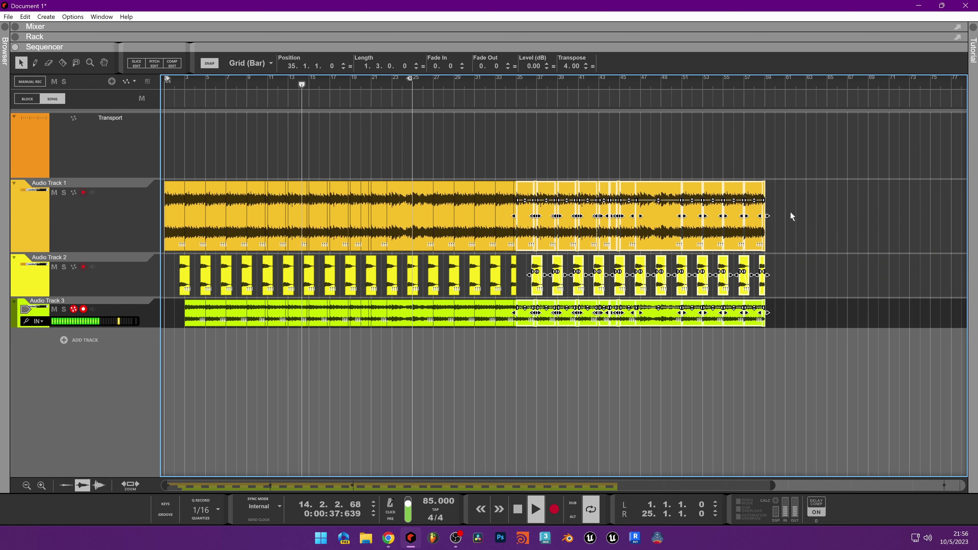
Move the clips from bar 51 onward on all three tracks to bar 53, and select the Audio Track 2 clip at 50.3.1.0.
left_click_drag(864, 180, 719, 324)
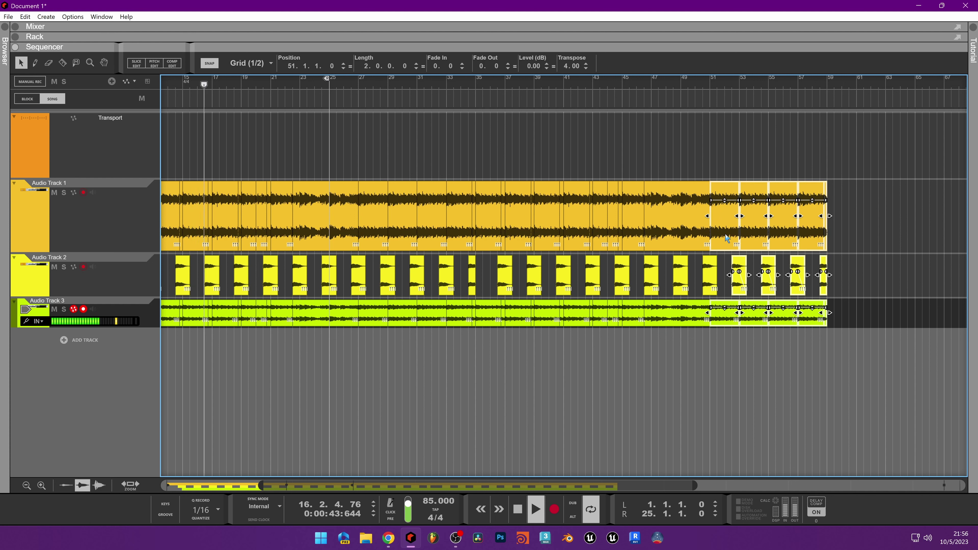
left_click_drag(726, 238, 756, 239)
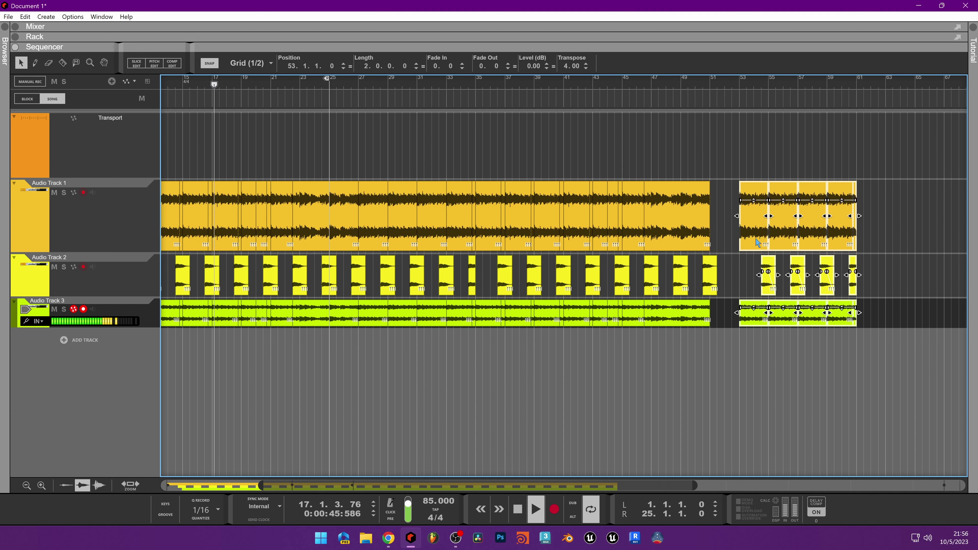
left_click(732, 266)
left_click(709, 276)
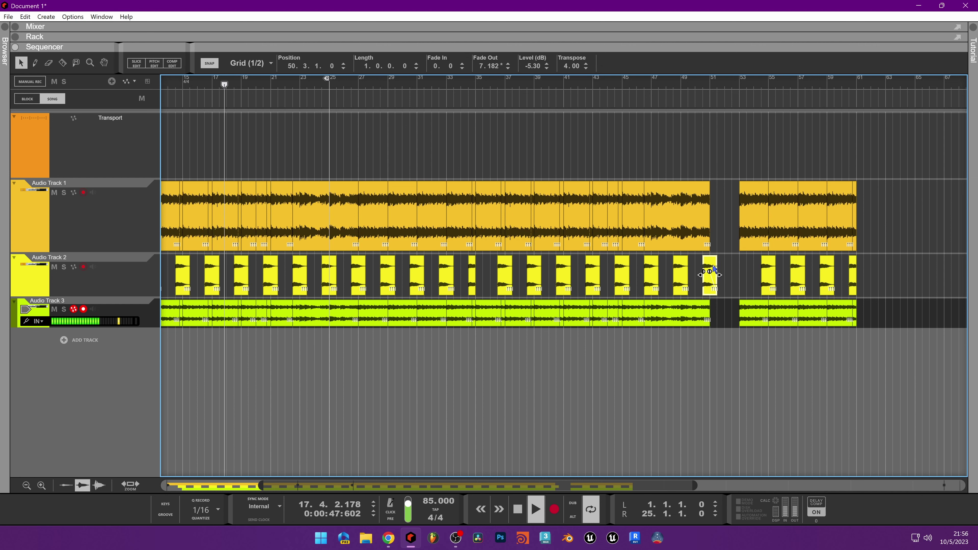
Select the Audio Track 1 clip just before the gap and play the arrangement from bar 9.
left_click(701, 227)
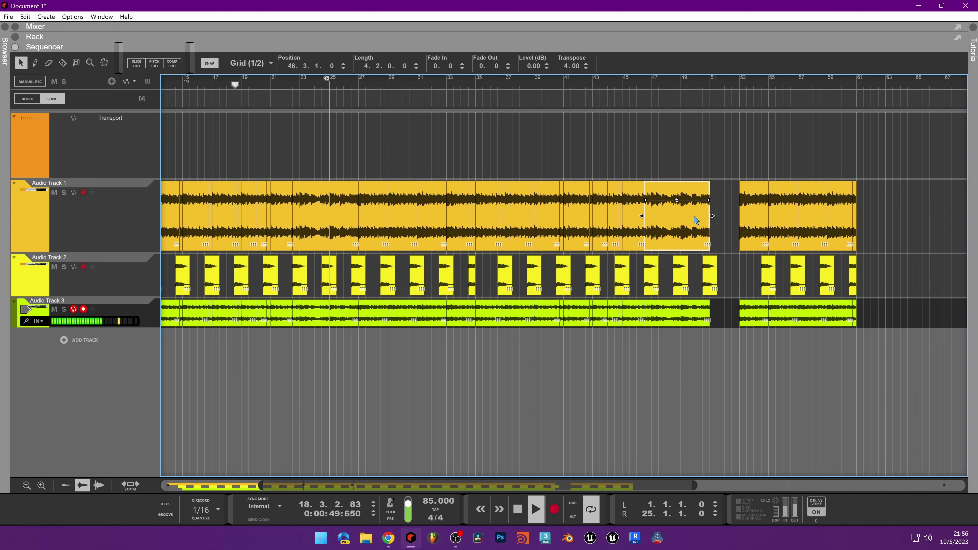
key("space")
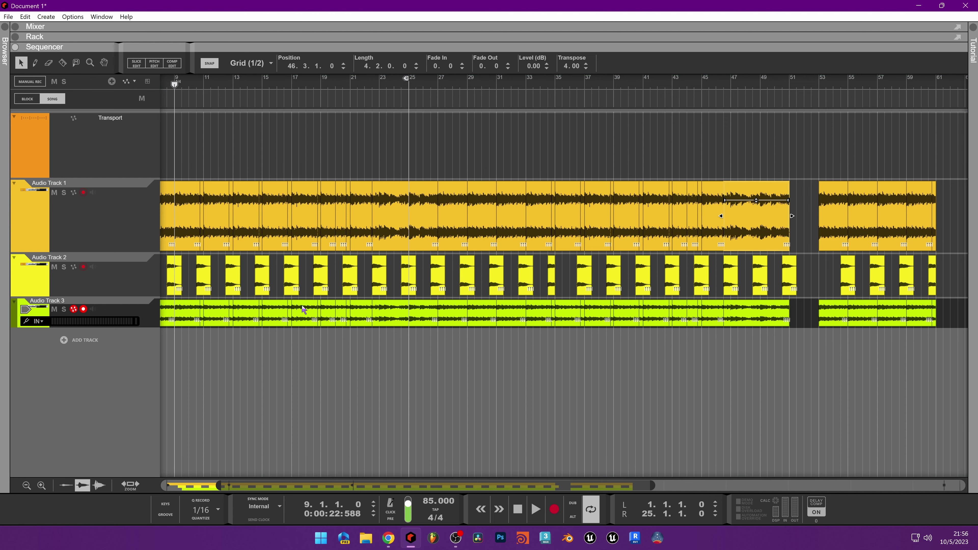
scroll(934, 230, "right", 5)
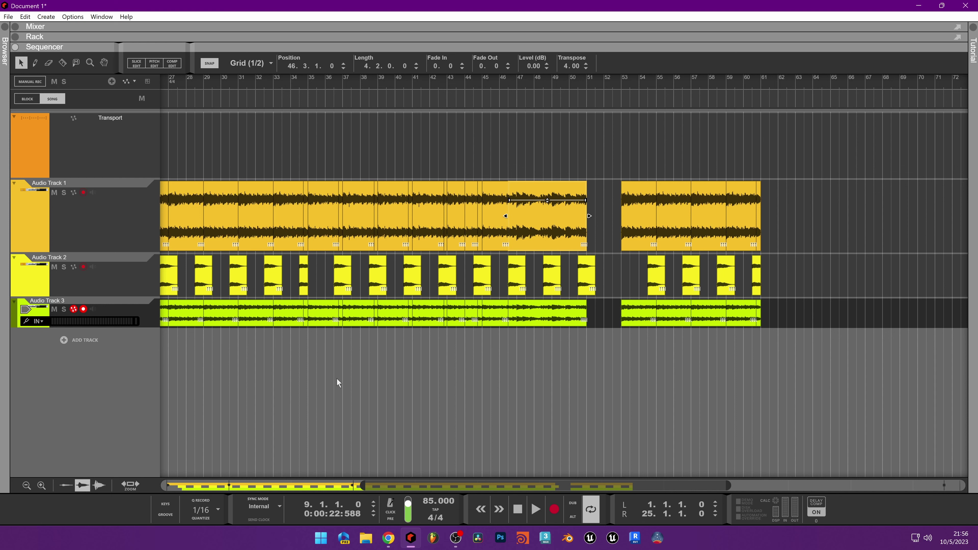
key("space")
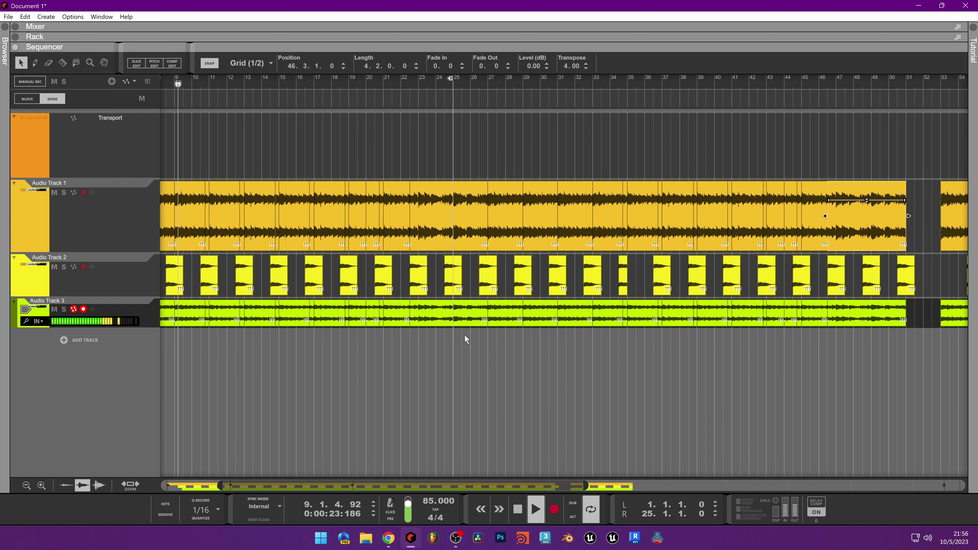
scroll(464, 343, "down", 2)
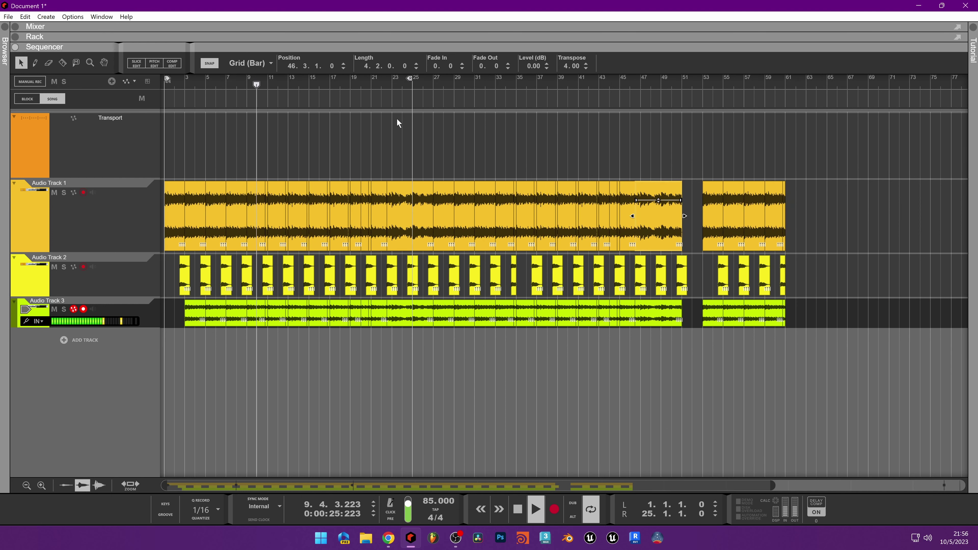
Extend the loop's right locator to bar 69 and play the arrangement up to the gap between the clips.
left_click(389, 85)
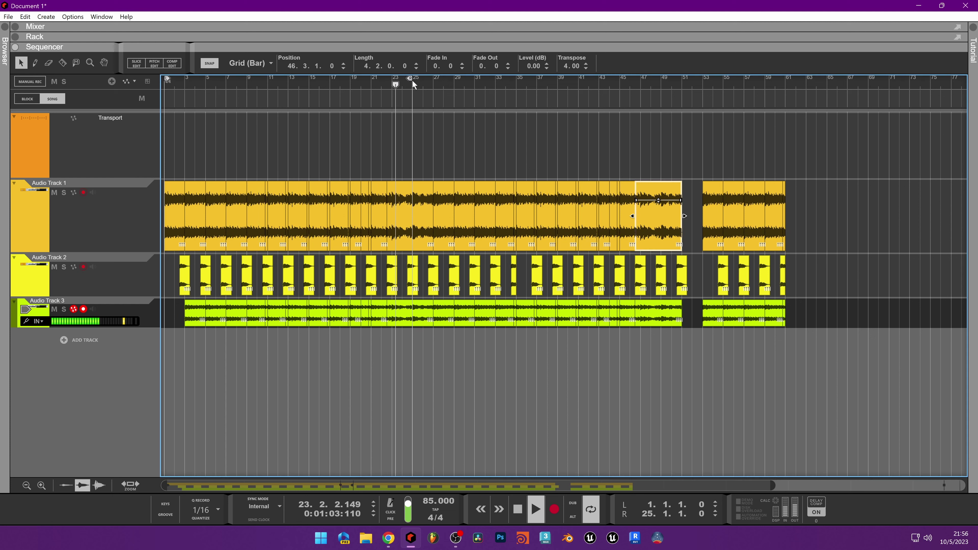
left_click_drag(412, 80, 867, 176)
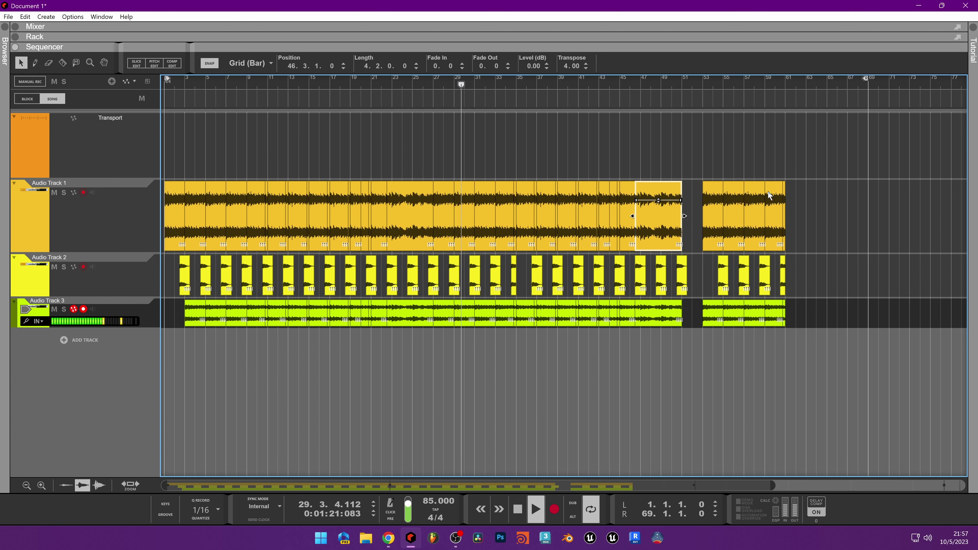
left_click(671, 89)
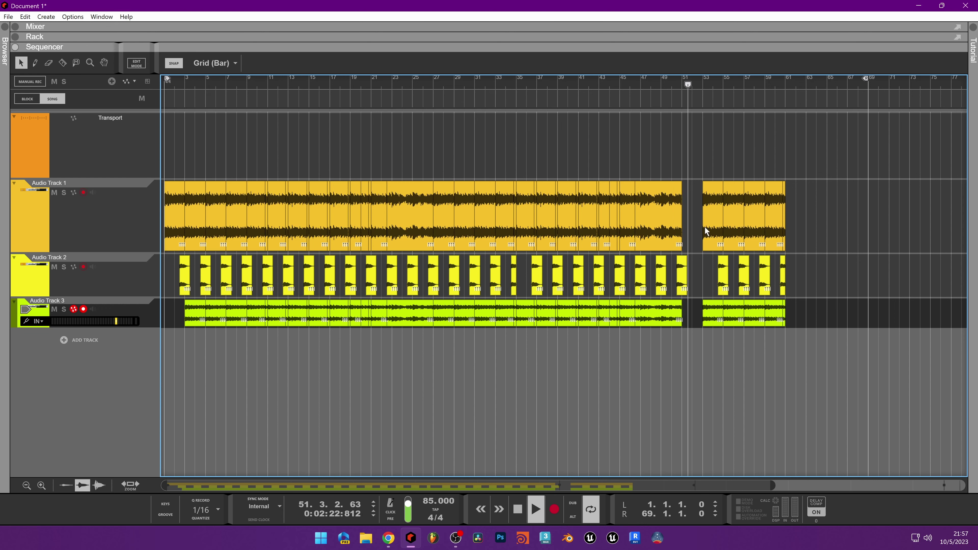
Move all clips after the gap on the three audio tracks to start at 51.3.1.0 and play the transition.
key("space")
scroll(778, 238, "up", 3)
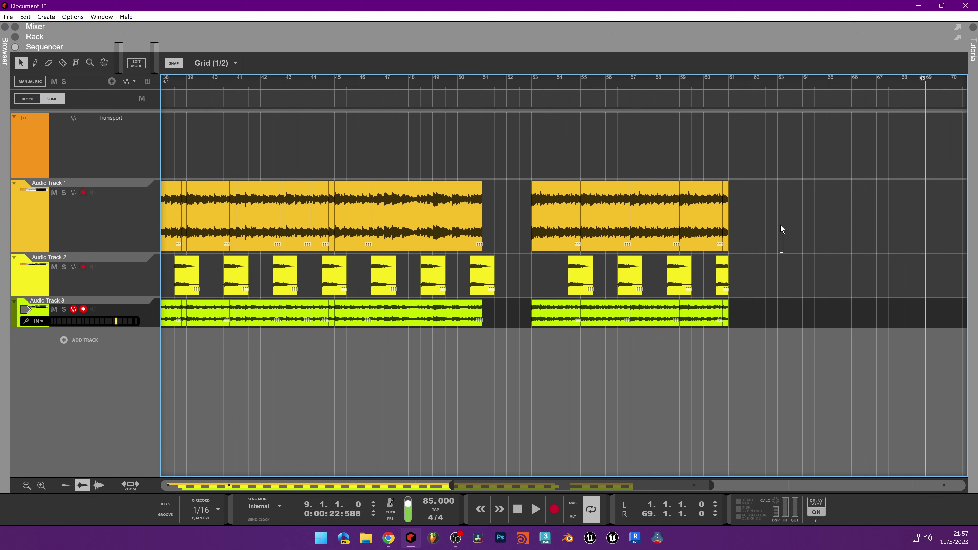
left_click_drag(782, 229, 527, 326)
left_click_drag(533, 188, 508, 188)
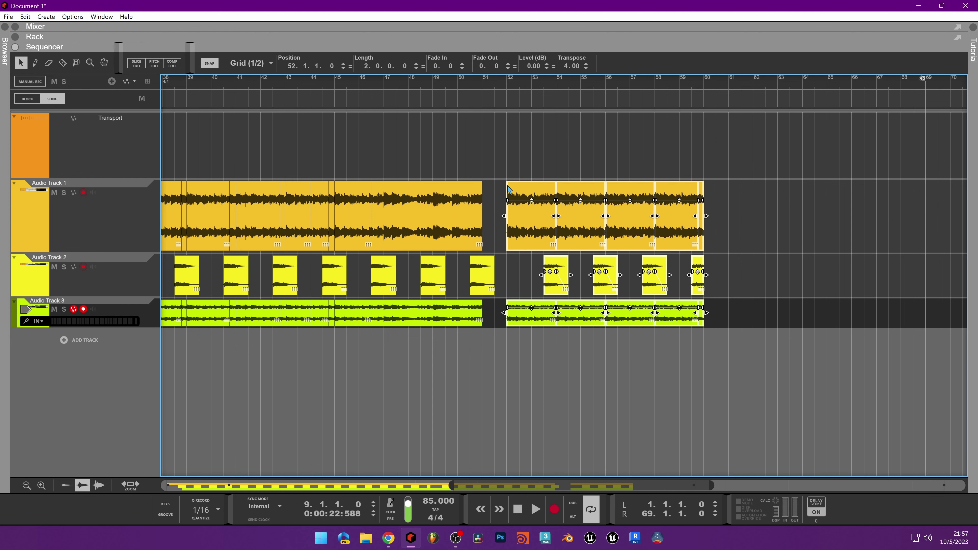
left_click_drag(509, 233, 496, 233)
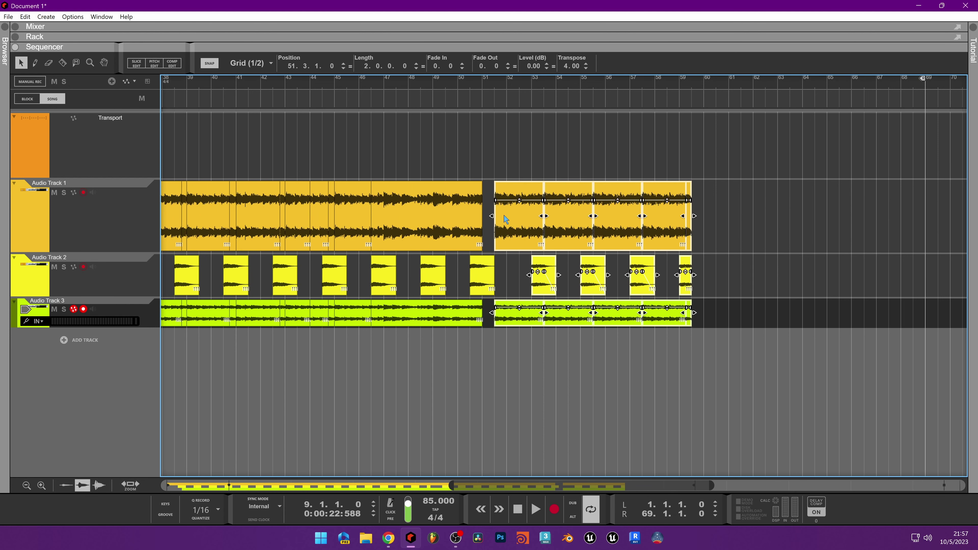
left_click(445, 84)
key("space")
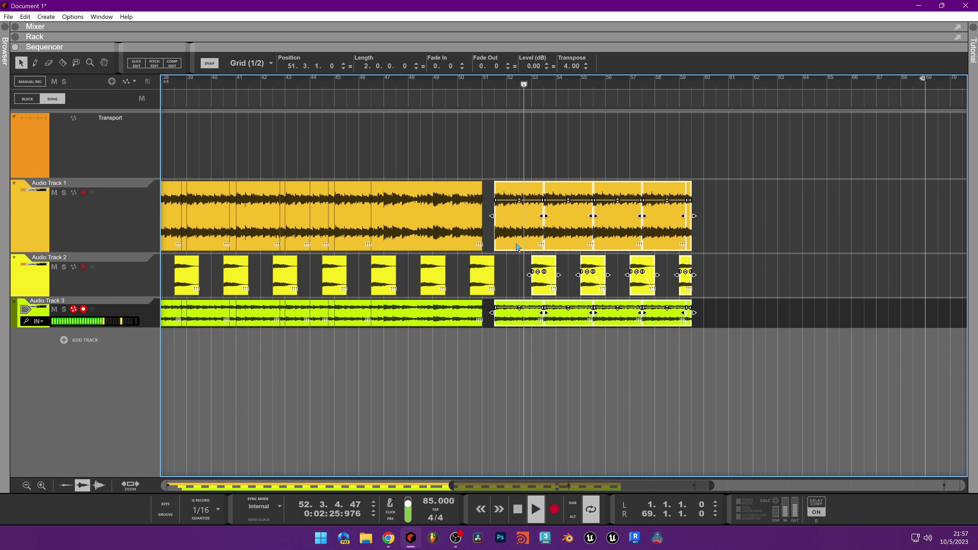
Duplicate the moved clips directly behind themselves and make the short Audio Track 2 clip at bar 59 a full bar long.
key("ctrl+d")
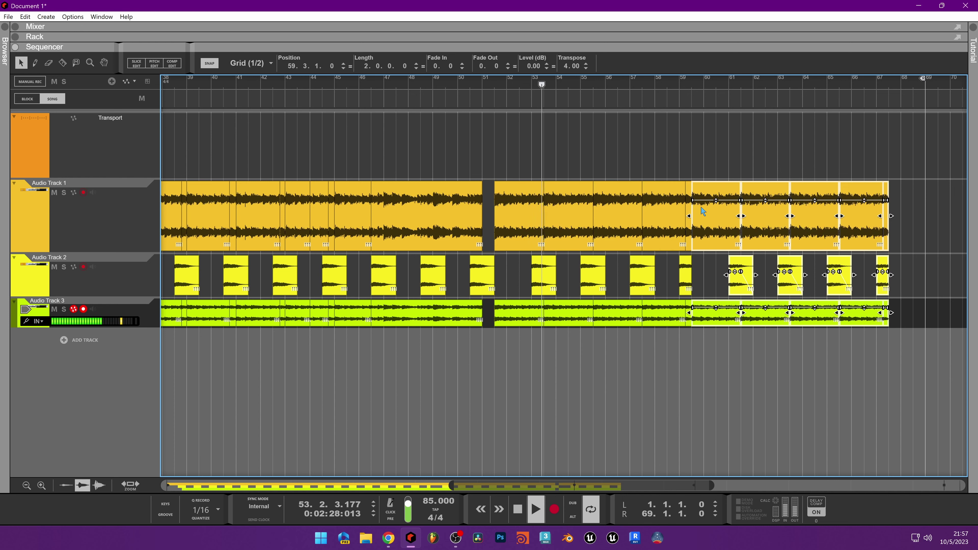
left_click(685, 283)
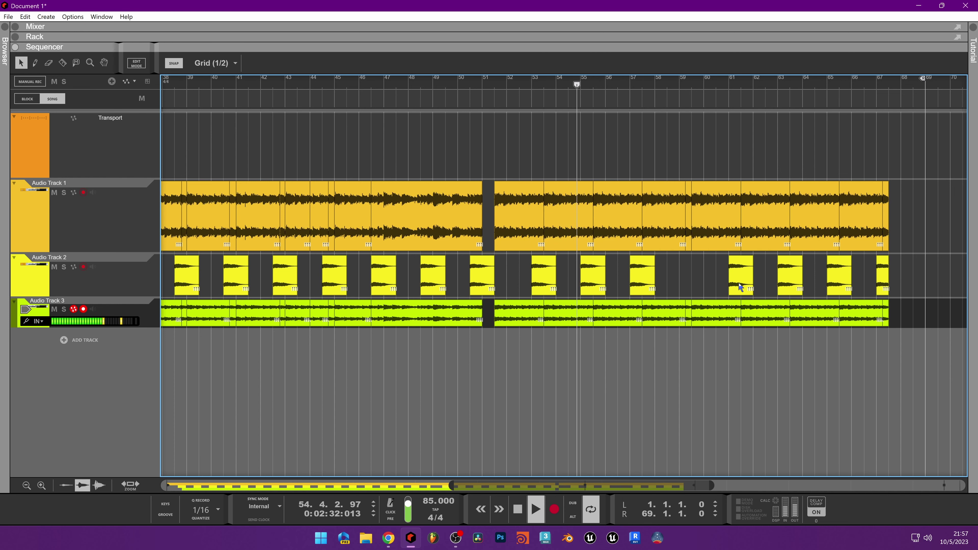
mouse_move(689, 287)
left_mouse_down()
mouse_move(751, 287)
mouse_move(699, 287)
left_mouse_up()
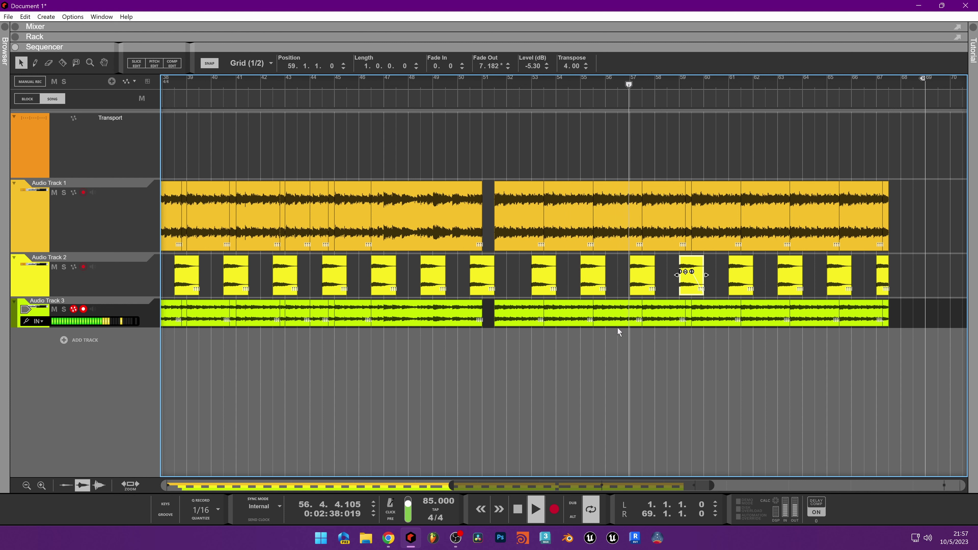
scroll(686, 305, "down", 2)
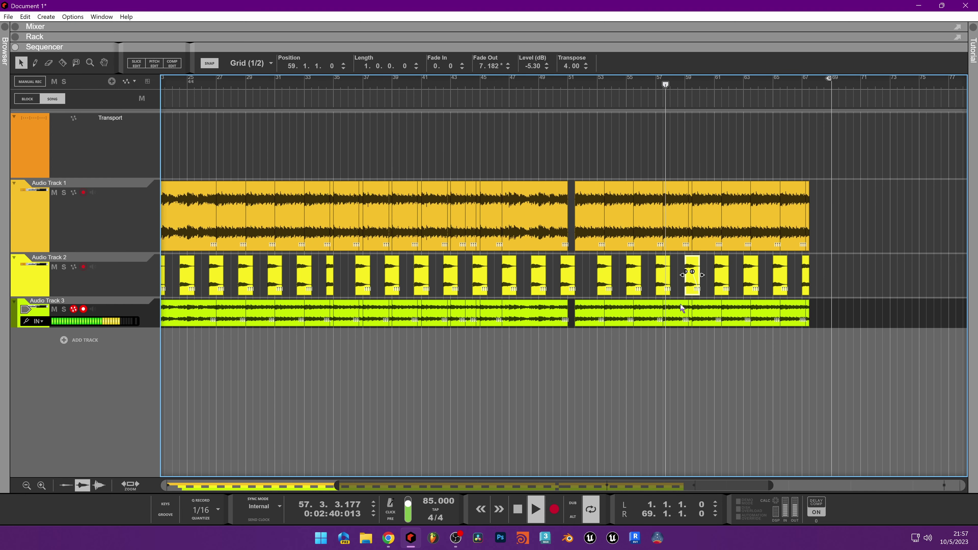
scroll(673, 305, "down", 3)
key("space")
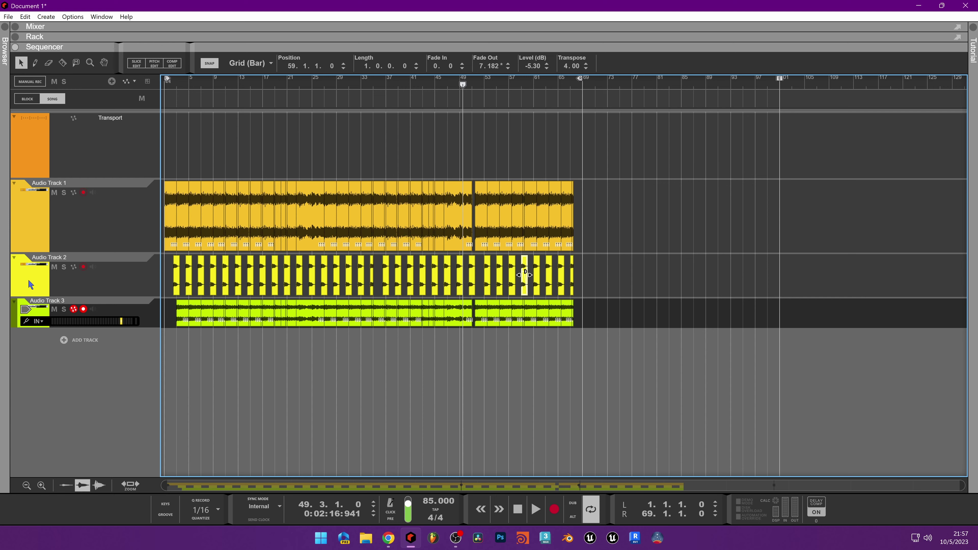
Show the file browser and open the 01_SAMPLES folder on the Musica (M:) drive.
left_click(7, 280)
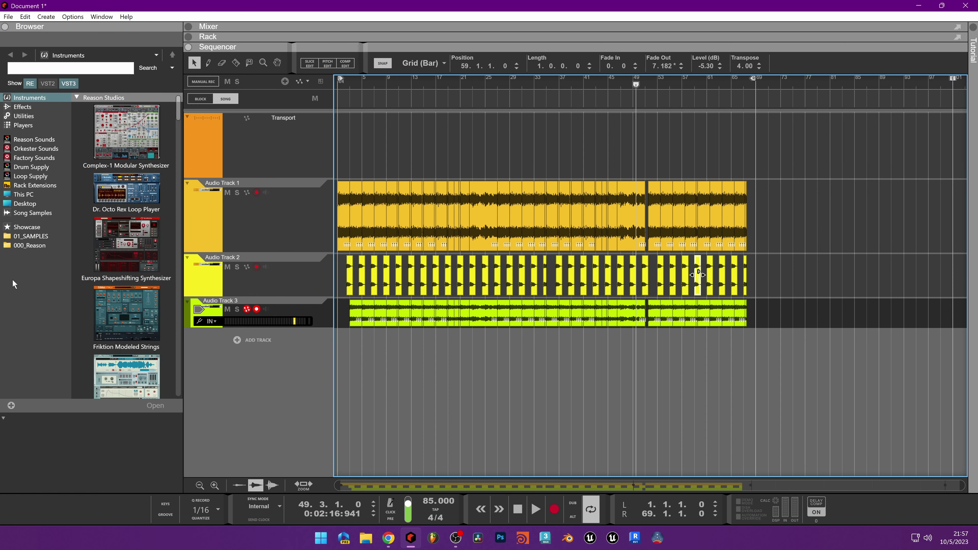
left_click(34, 204)
left_click(24, 194)
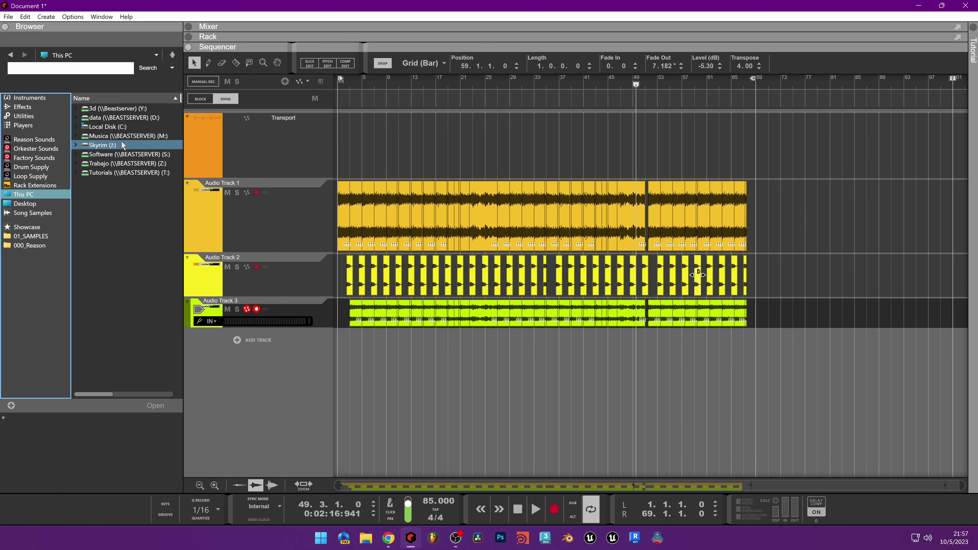
left_click(122, 140)
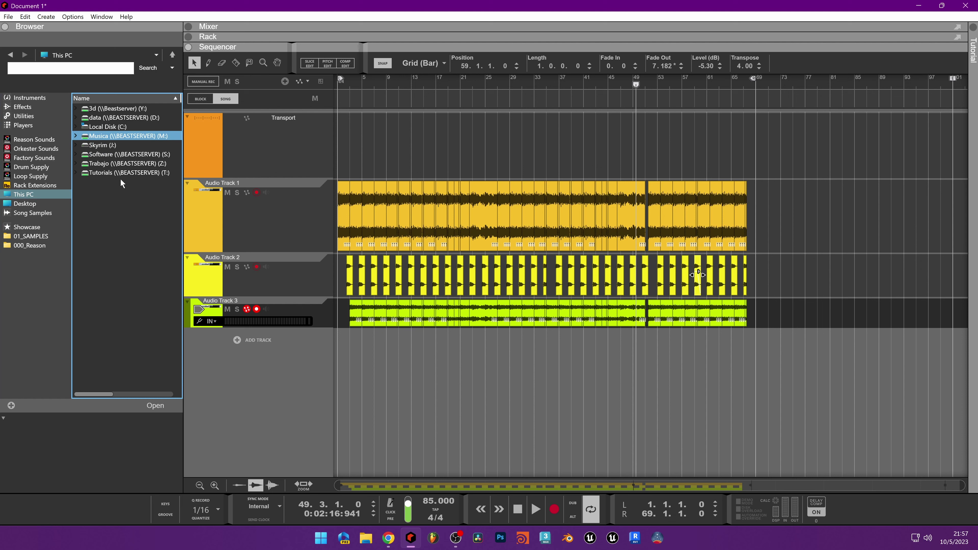
double_click(127, 136)
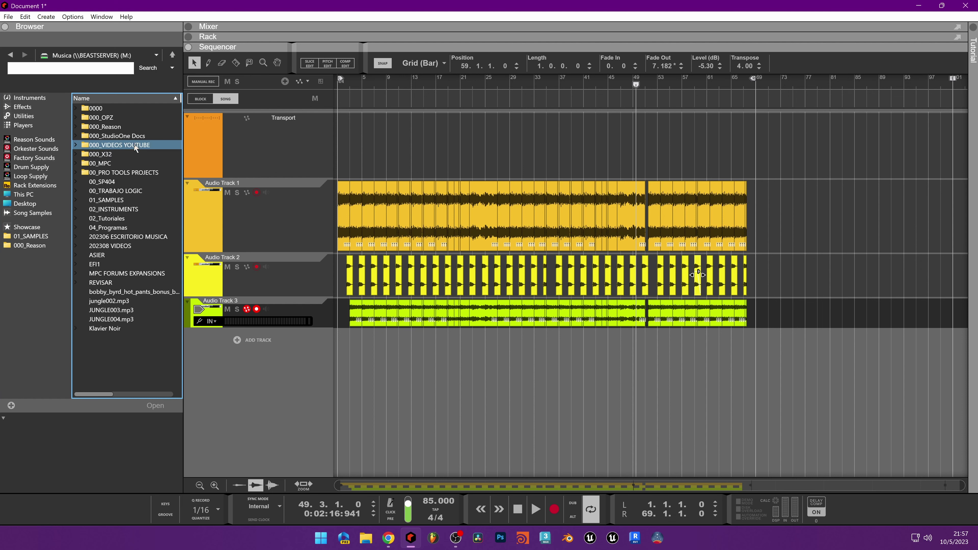
double_click(121, 200)
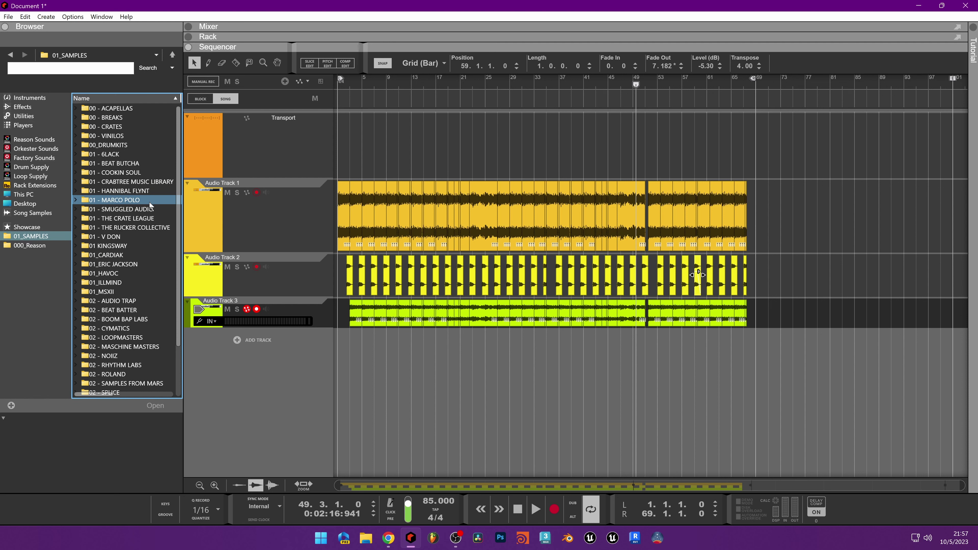
Open the International Breaks 202 folder inside 00 - BREAKS.
left_click(143, 163)
left_click(141, 137)
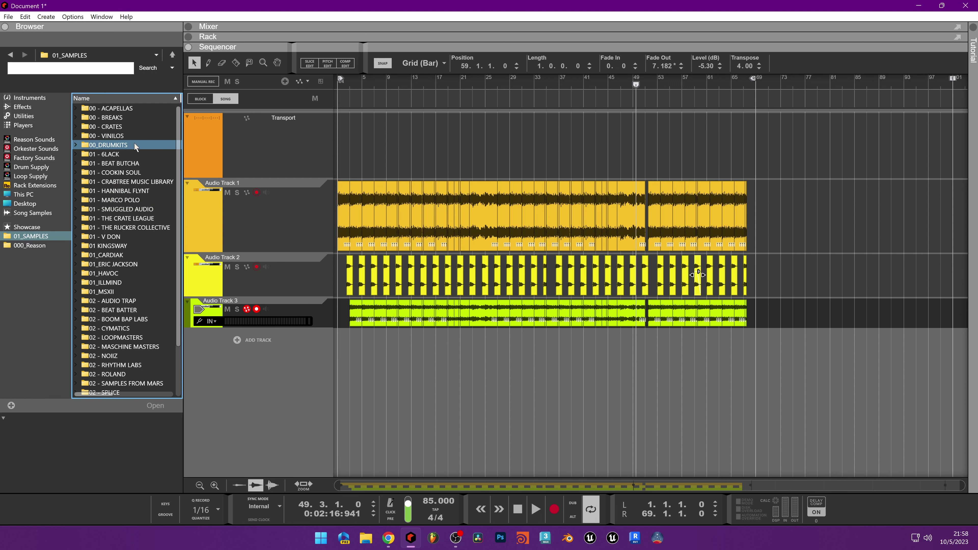
left_click(133, 145)
left_click(146, 109)
double_click(146, 117)
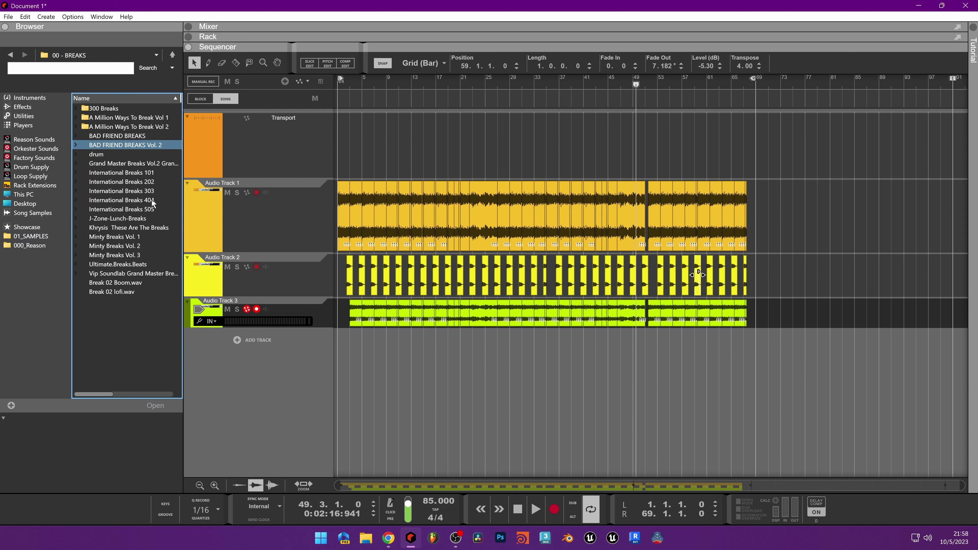
left_click(132, 184)
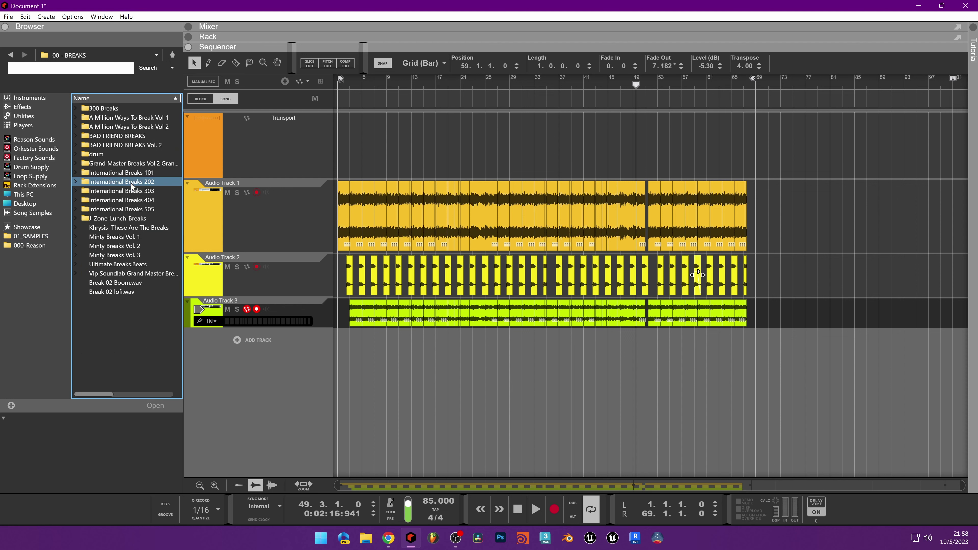
key("Return")
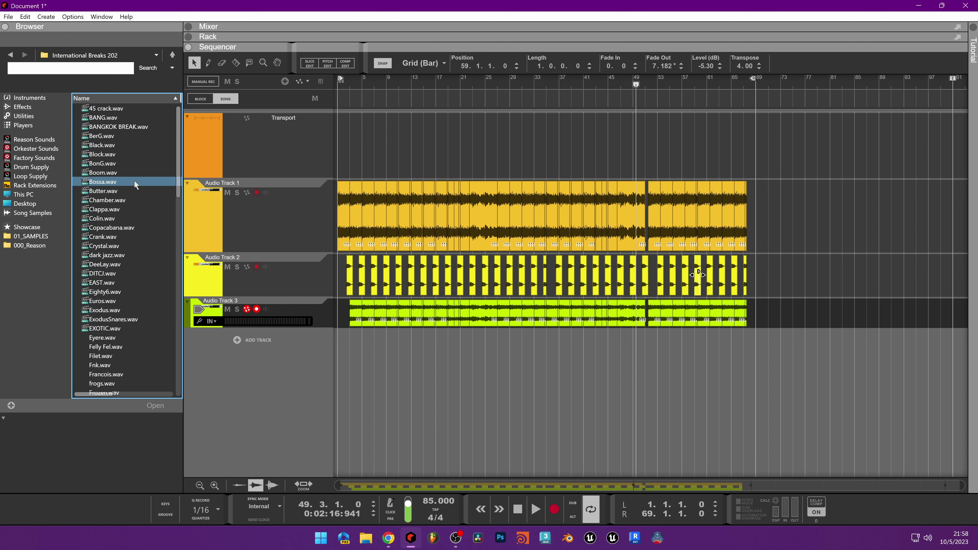
Audition drum breaks in the folder, from Block.wav and Clappa.wav through Crystal.wav, dark jazz.wav and DeeLay.wav to DITCJ.wav.
left_click(125, 154)
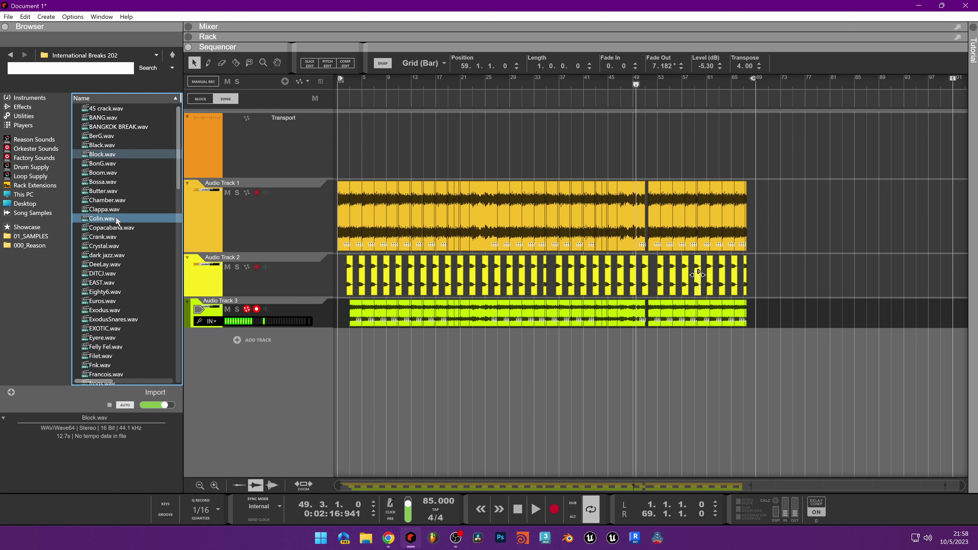
left_click(112, 208)
left_click(109, 227)
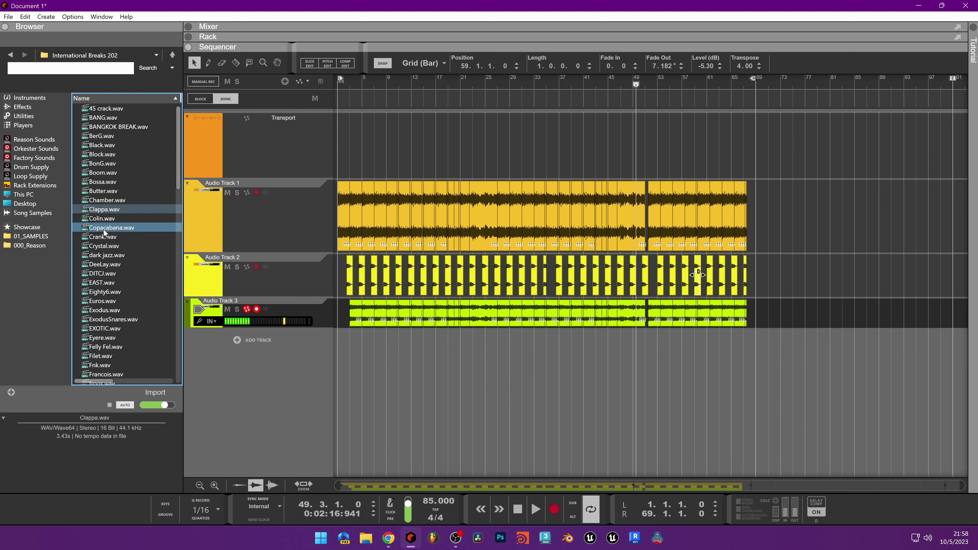
left_click(102, 246)
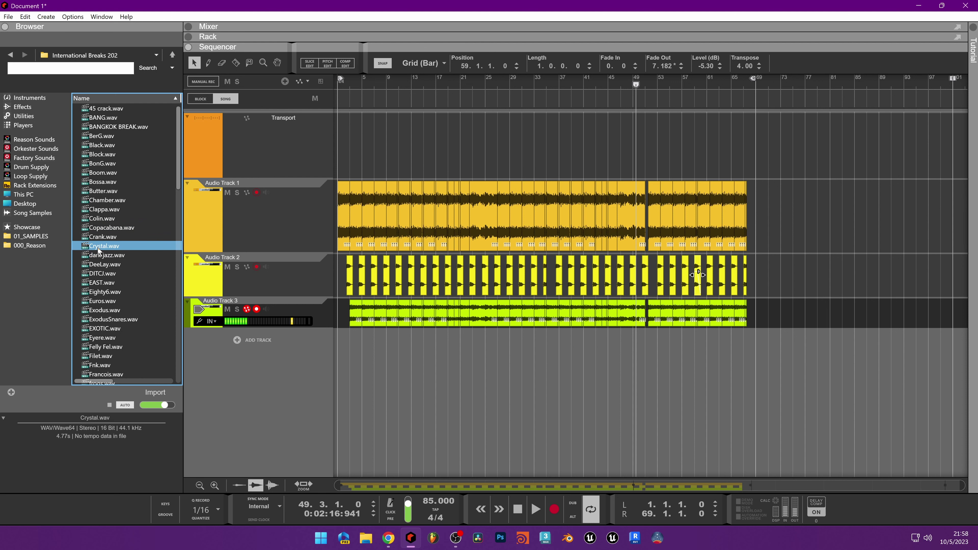
left_click(104, 255)
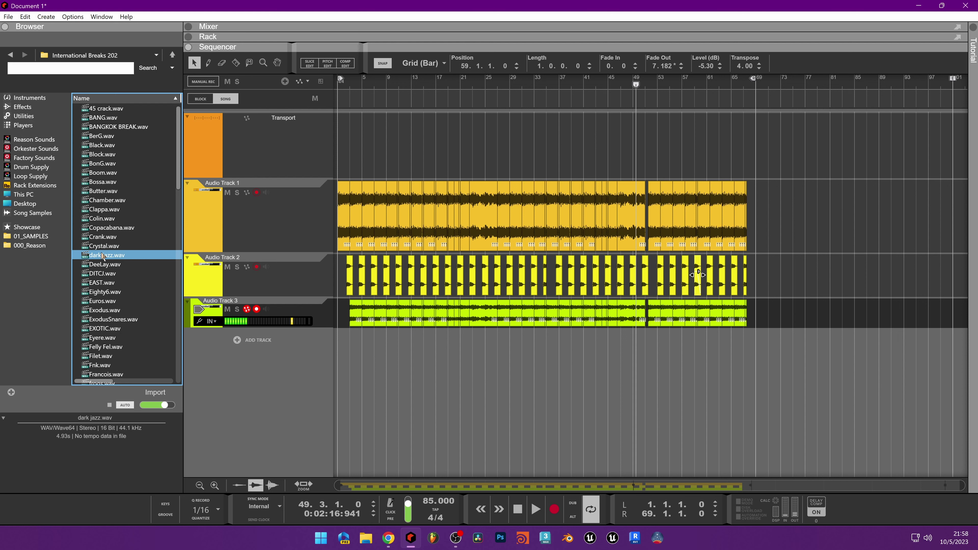
left_click(102, 268)
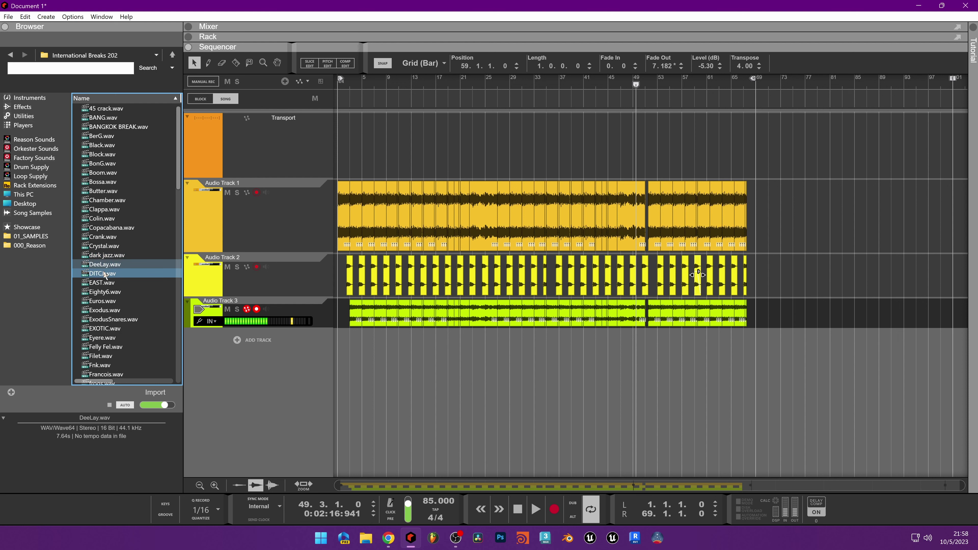
left_click(103, 273)
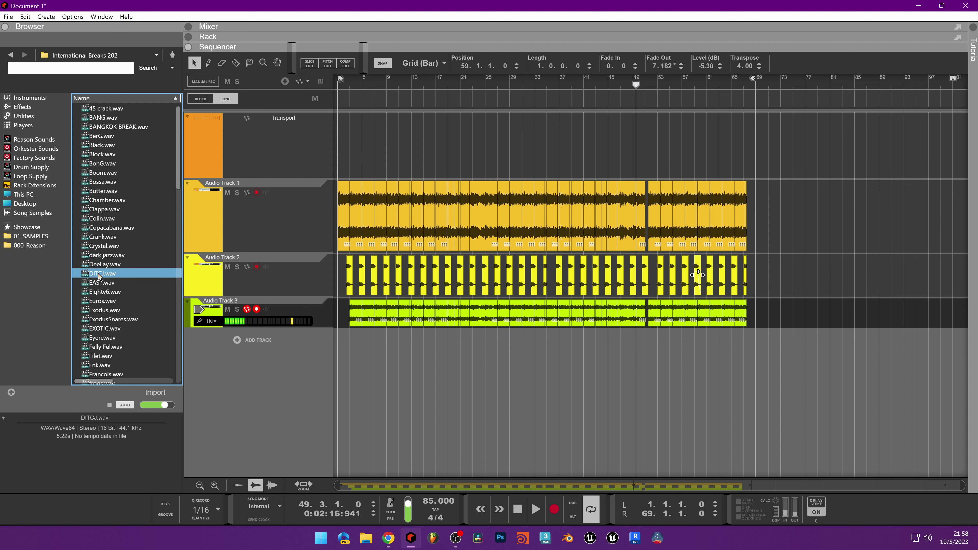
Place DITCJ.wav at bar 3 on a new audio track below Audio Track 3 and solo that track.
left_click_drag(445, 419, 354, 349)
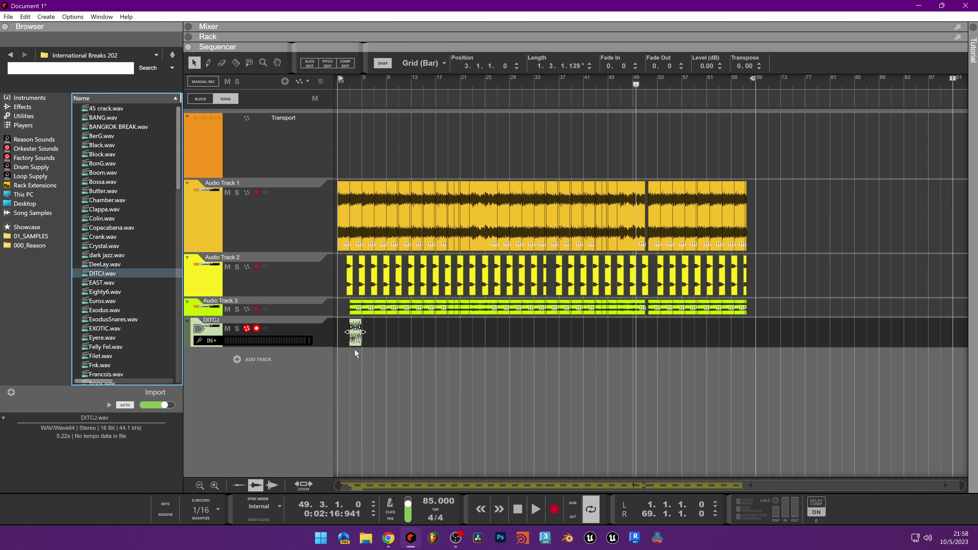
scroll(354, 346, "up", 6)
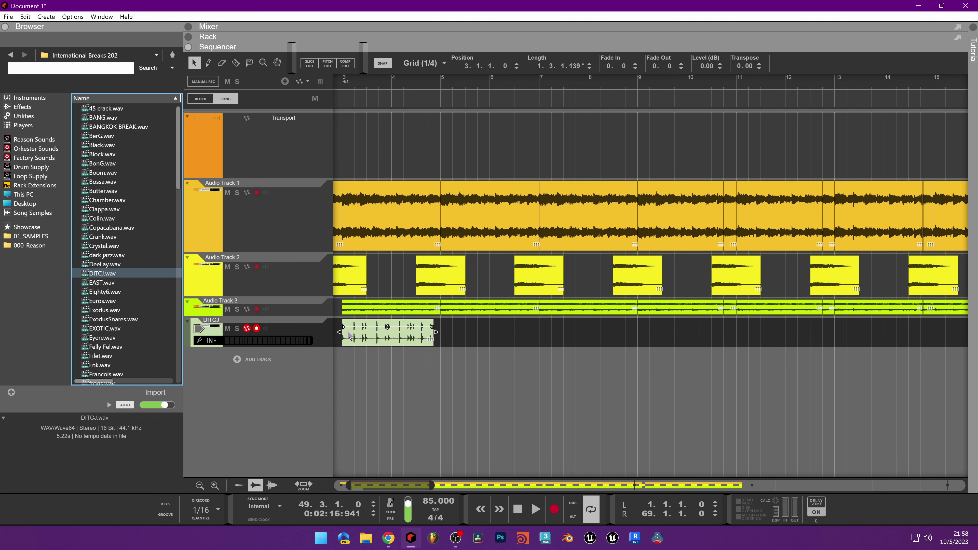
scroll(358, 337, "up", 1)
left_click(236, 329)
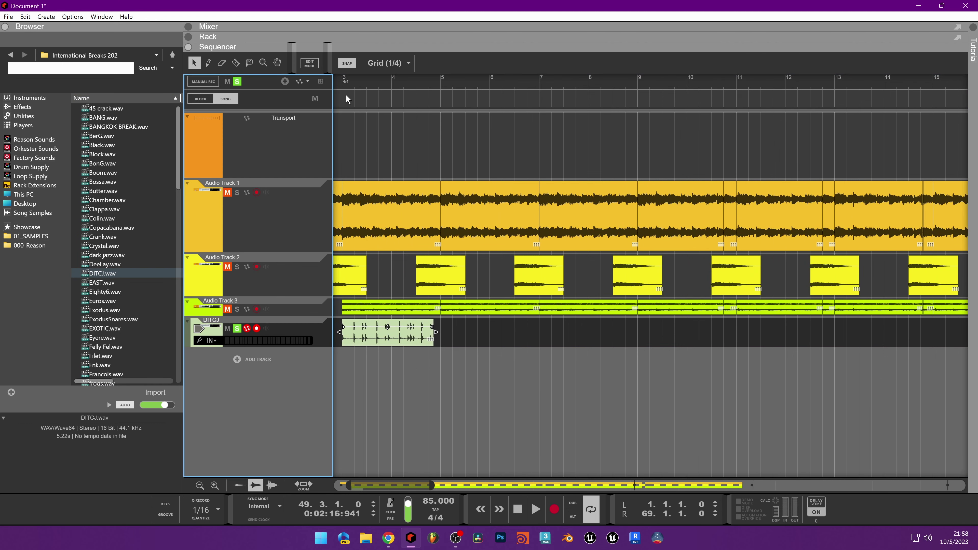
Play the soloed DITCJ break from bar 3 to check where it ends against the grid.
left_click(338, 79)
key("space")
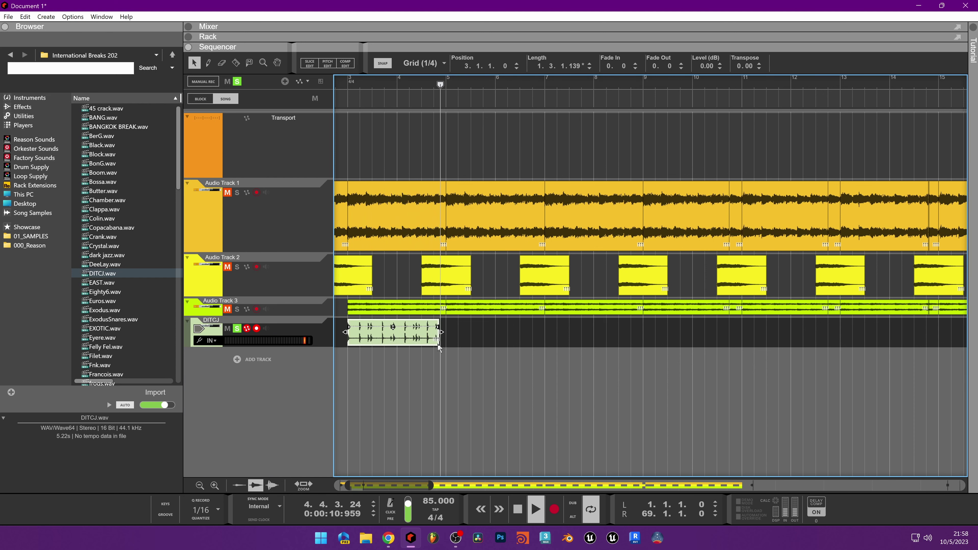
key("space")
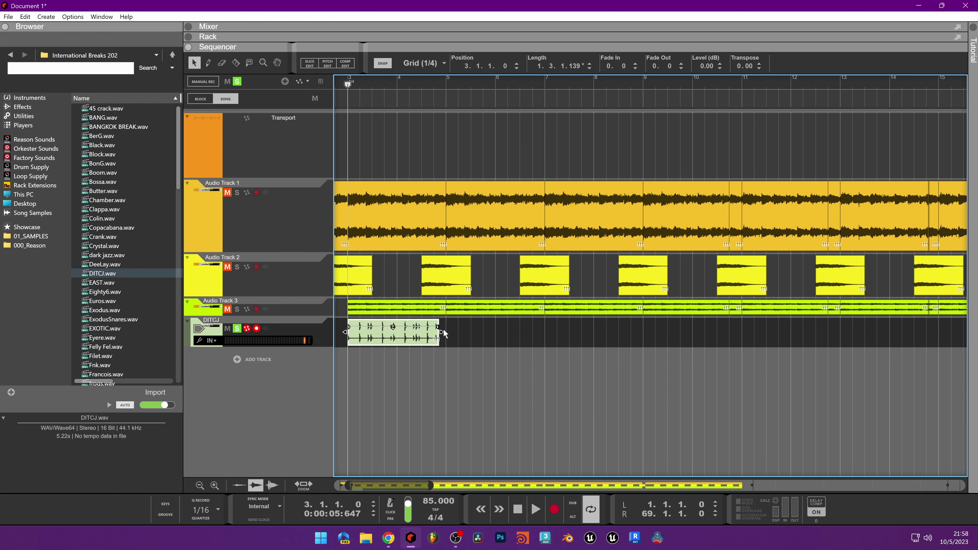
key("space")
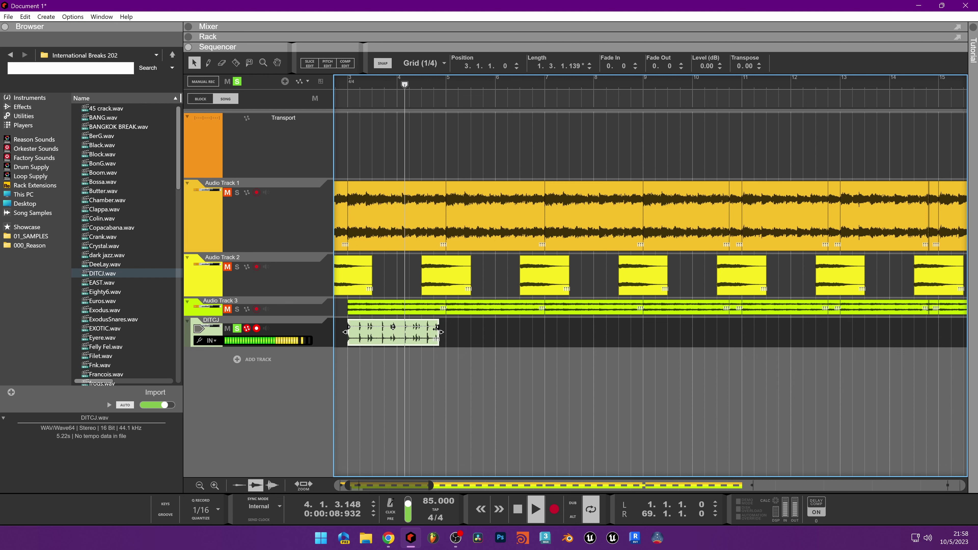
key("space")
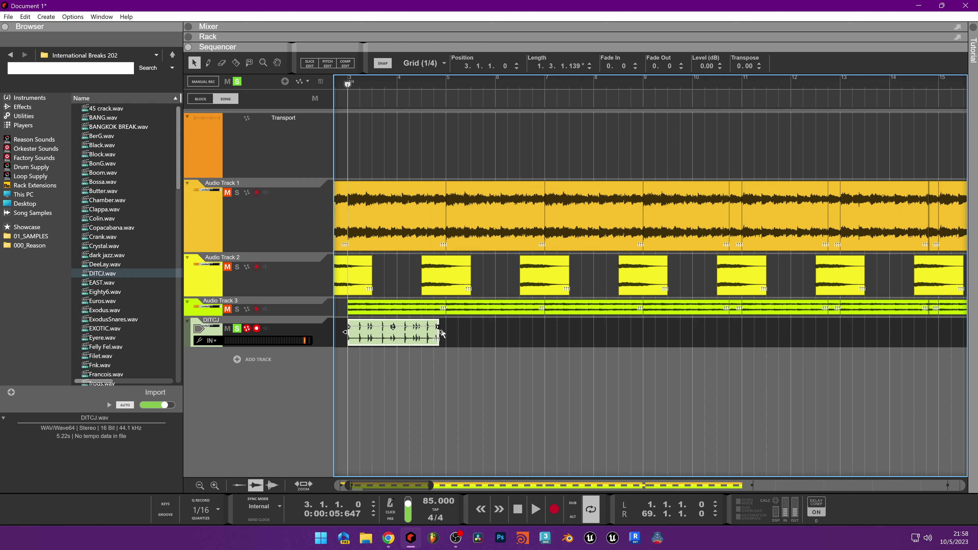
Stretch the DITCJ clip to exactly two bars, ending at bar 5, and play it back.
left_click_drag(443, 332, 448, 332)
key("space")
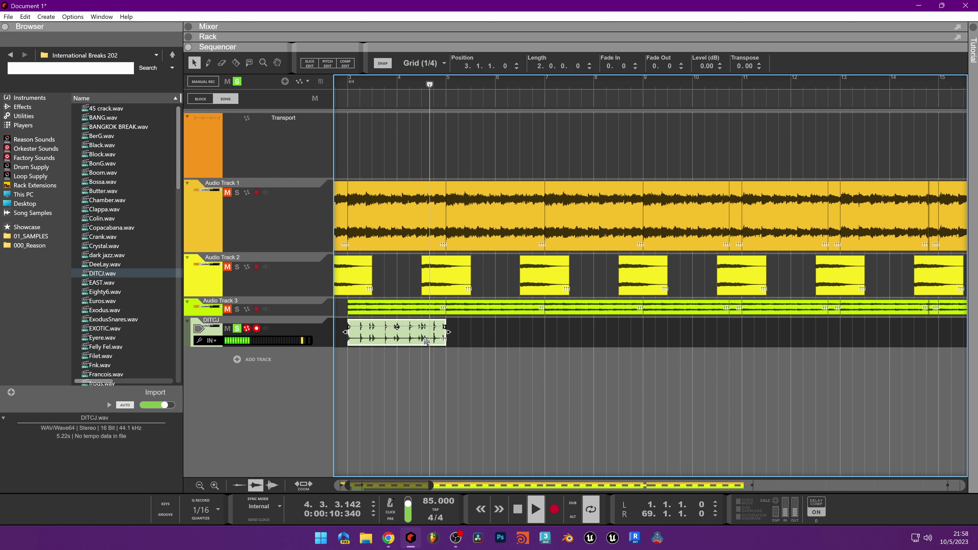
key("space")
key("space")
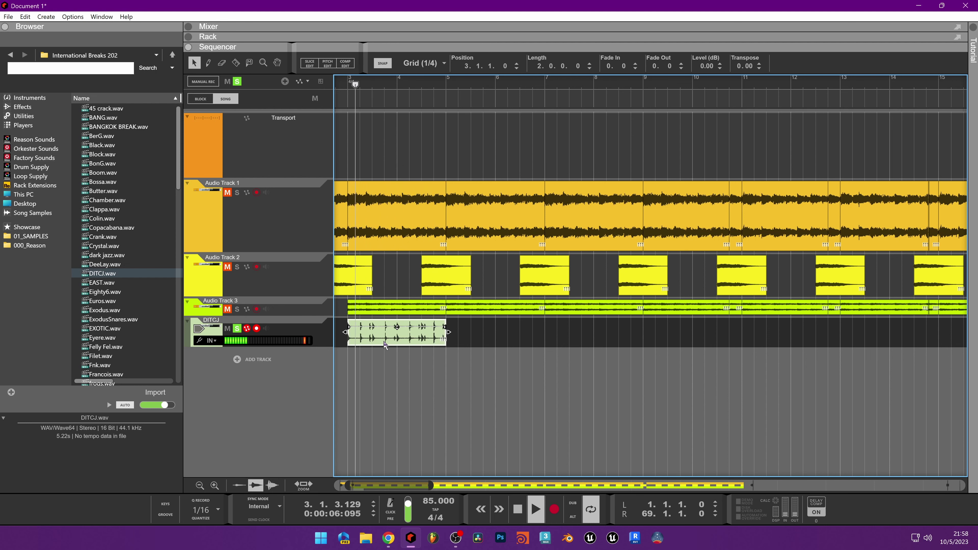
key("space")
Cut off the first eighth note of the DITCJ clip, copy that slice to 3.3.3, and play the result.
scroll(348, 343, "up", 3)
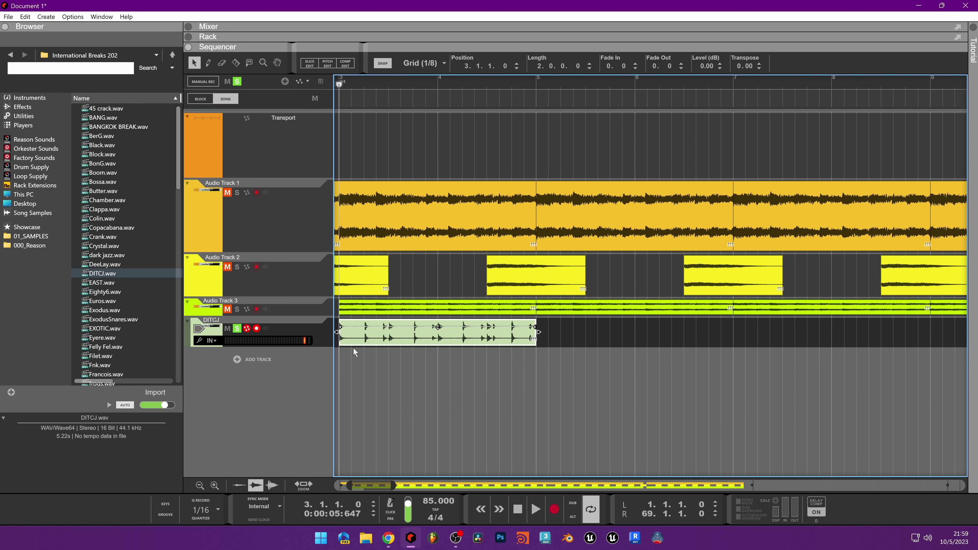
left_click(352, 334)
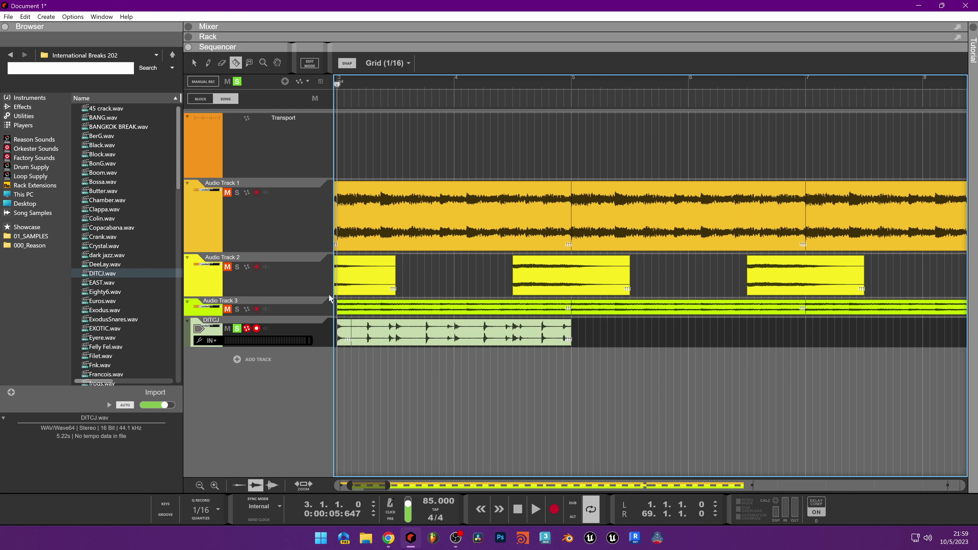
left_click_drag(389, 341, 399, 345)
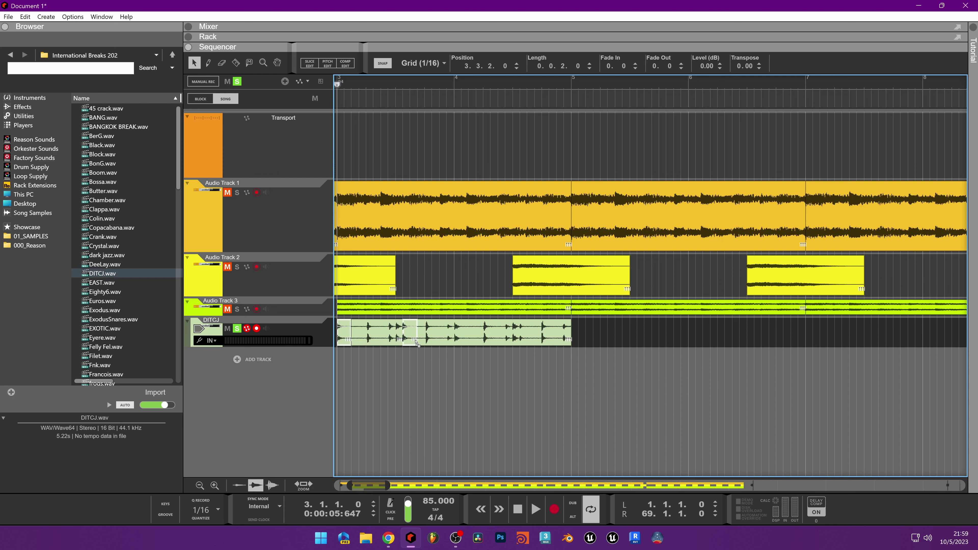
key("space")
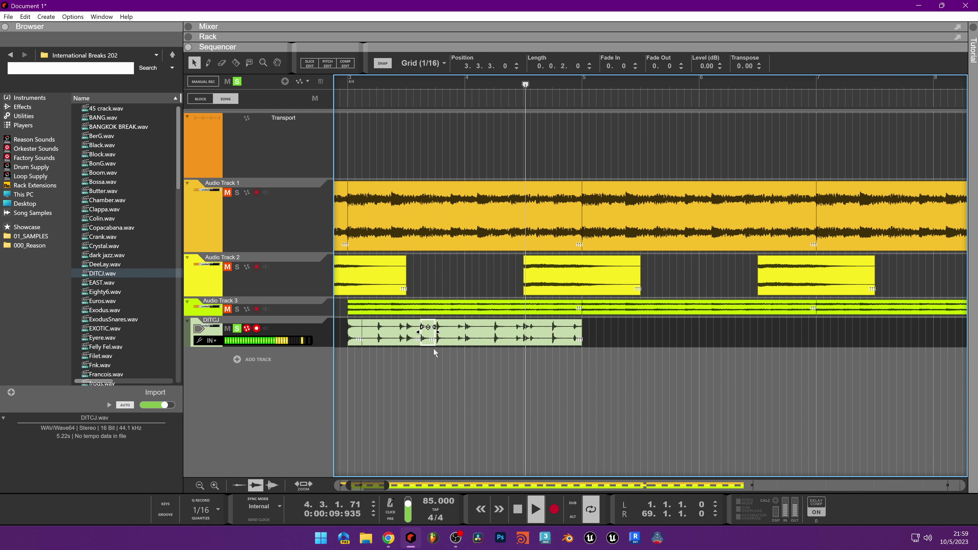
key("space")
Copy the eighth-note slice from 3.3.3 to 4.3.3 on the DITCJ track and play the break.
left_click_drag(428, 342, 541, 354)
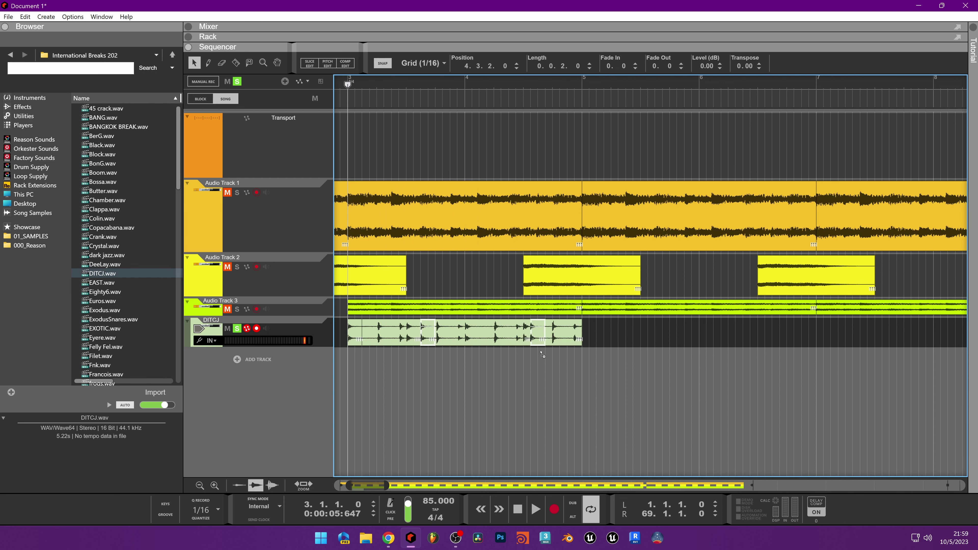
key("space")
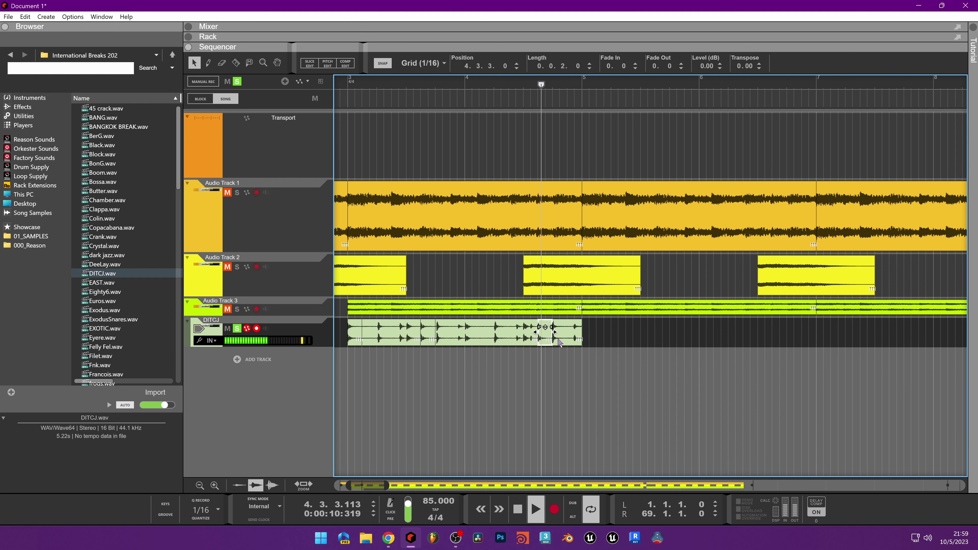
key("space")
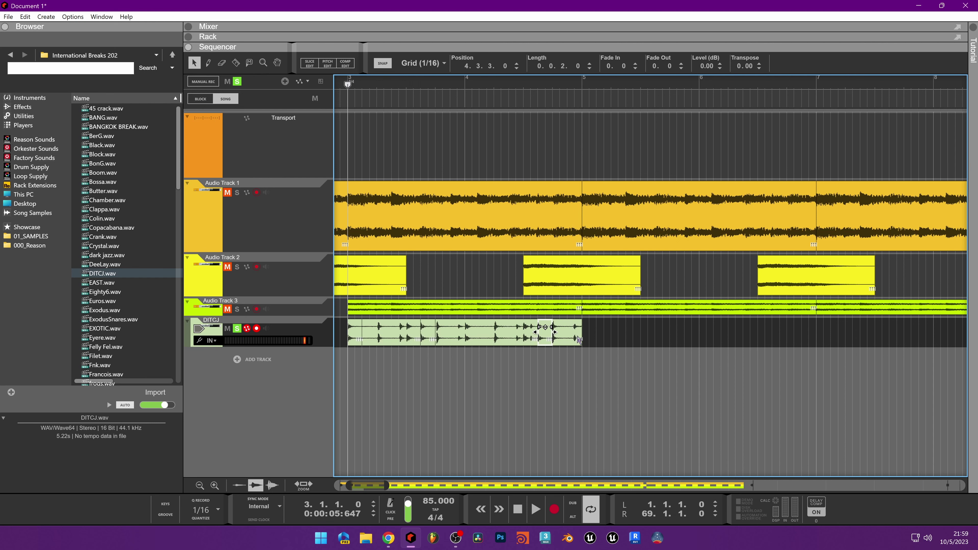
Duplicate the whole edited two-bar break to bar 5 and play it.
left_click_drag(593, 339, 630, 359)
key("space")
scroll(688, 390, "down", 1)
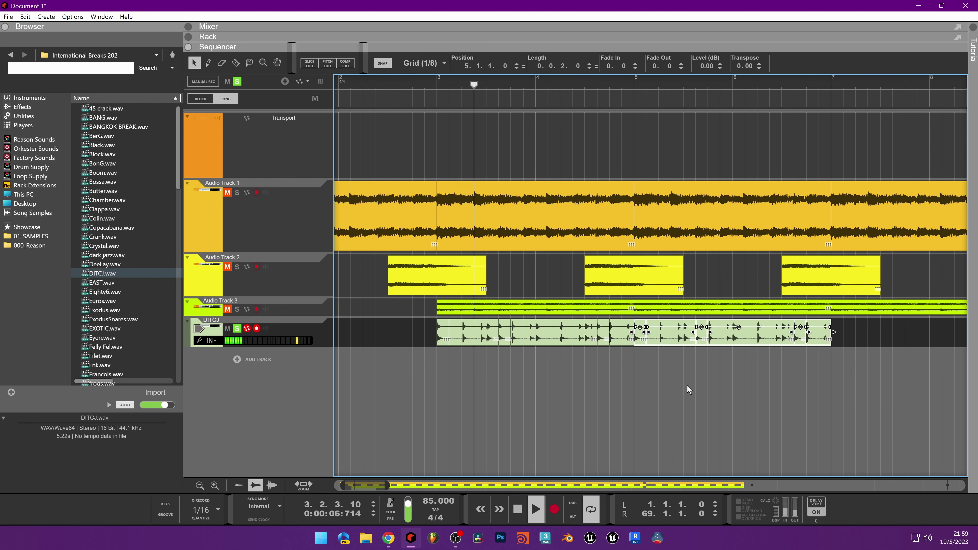
key("space")
Copy the opening slice at bar 5 to 5.2.3 and listen to the break through that point.
scroll(731, 373, "up", 1)
scroll(631, 370, "up", 1)
left_click(636, 365)
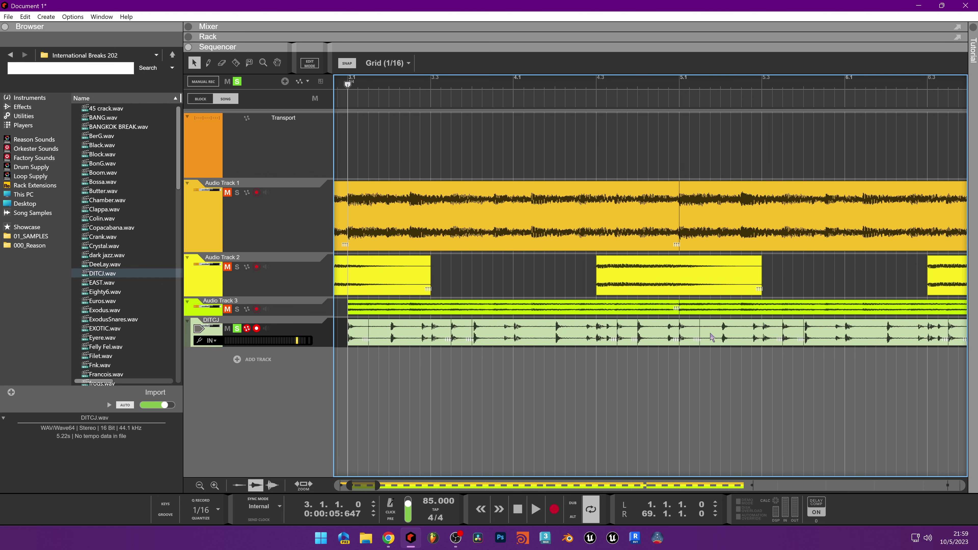
left_click(694, 340)
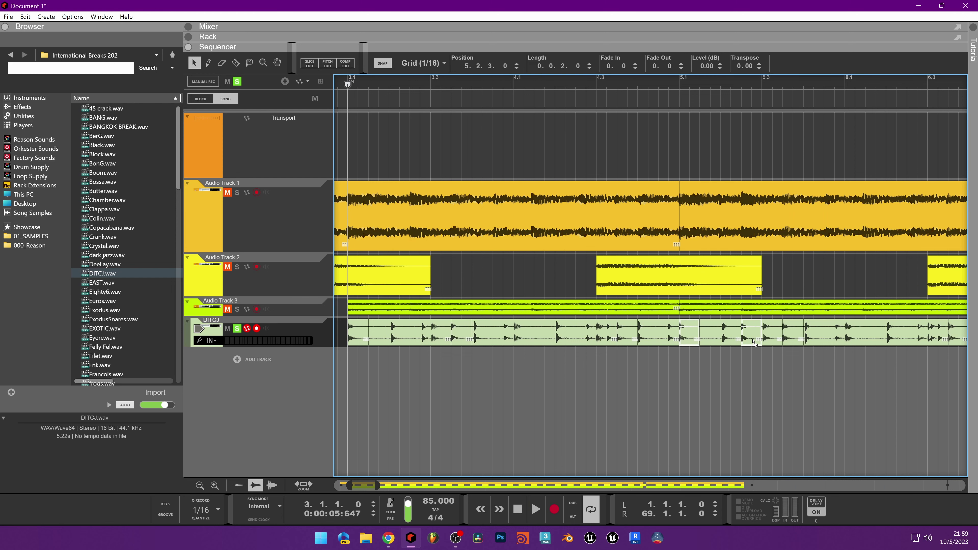
key("space")
scroll(616, 393, "down", 1)
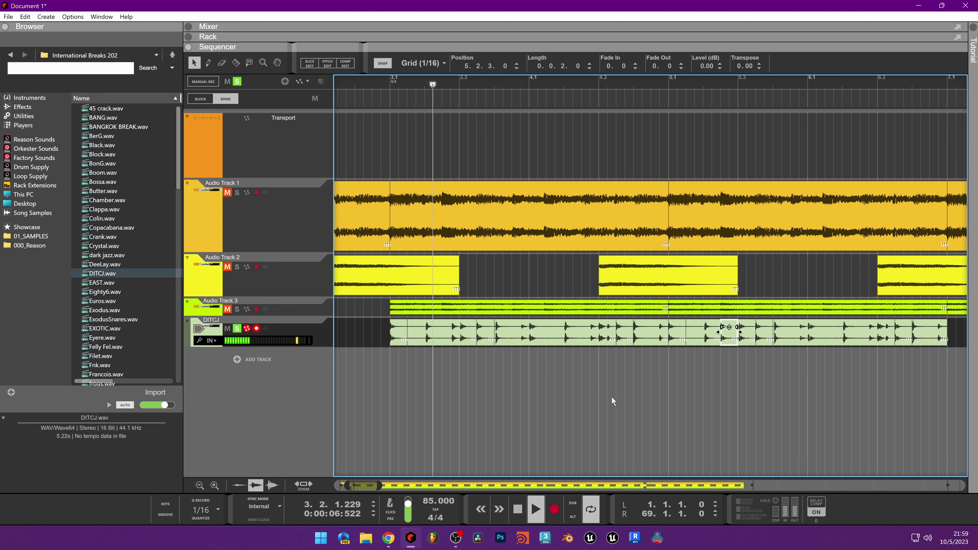
scroll(908, 352, "up", 1)
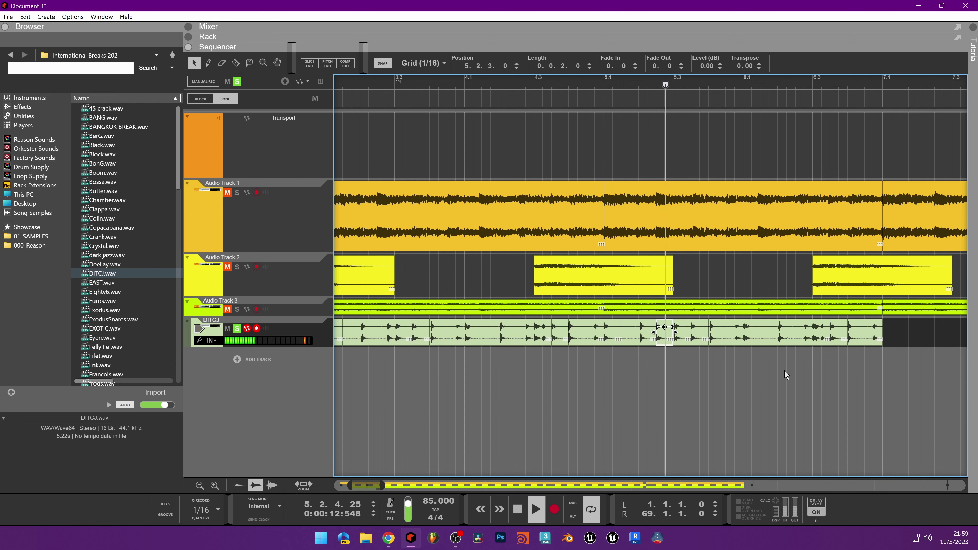
key("space")
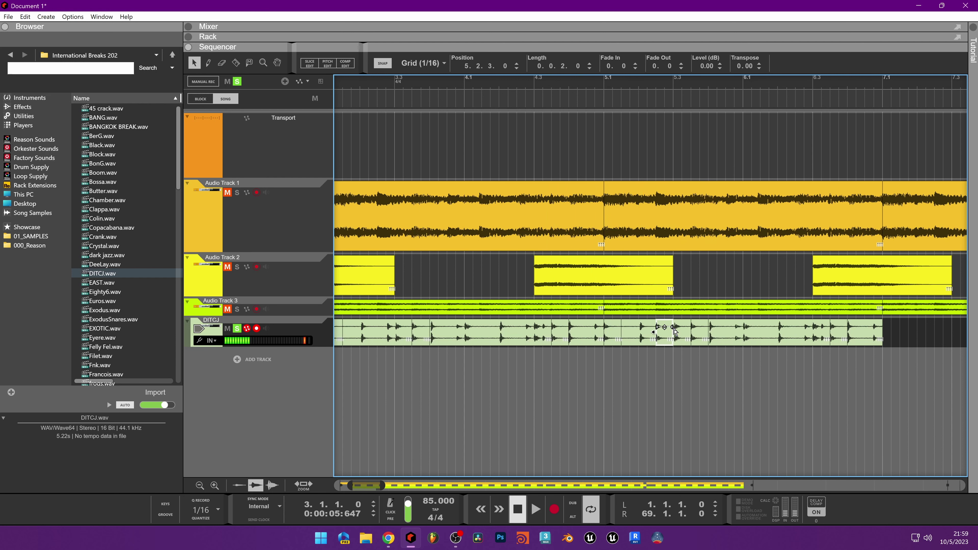
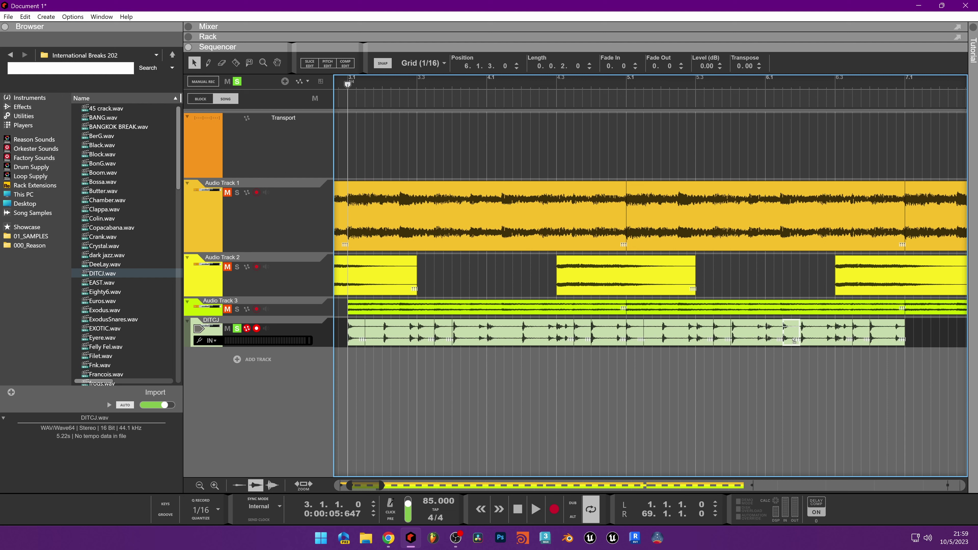
Add slice copies at 6.1.3 and 6.4.3 on the DITCJ track, the latter one sixteenth long, and play them.
key("space")
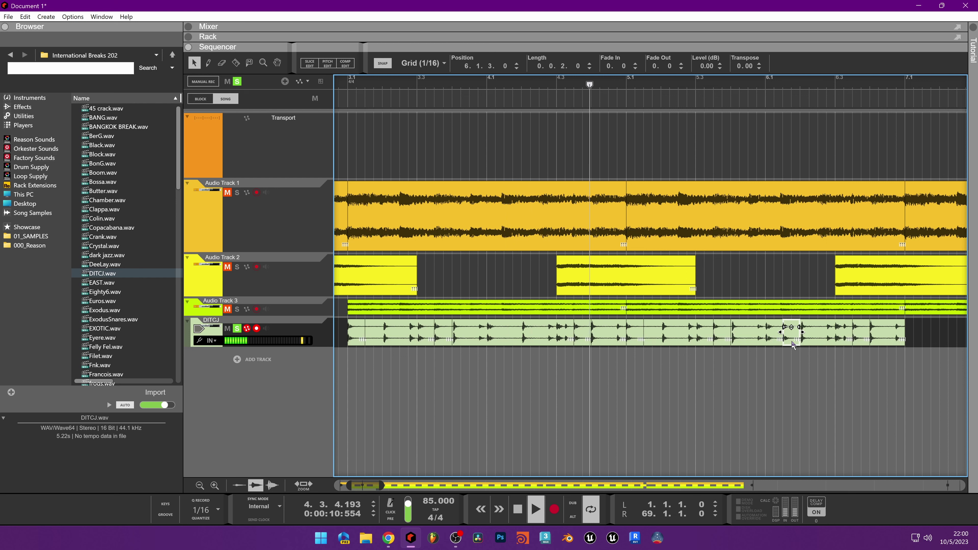
left_click_drag(792, 342, 898, 332)
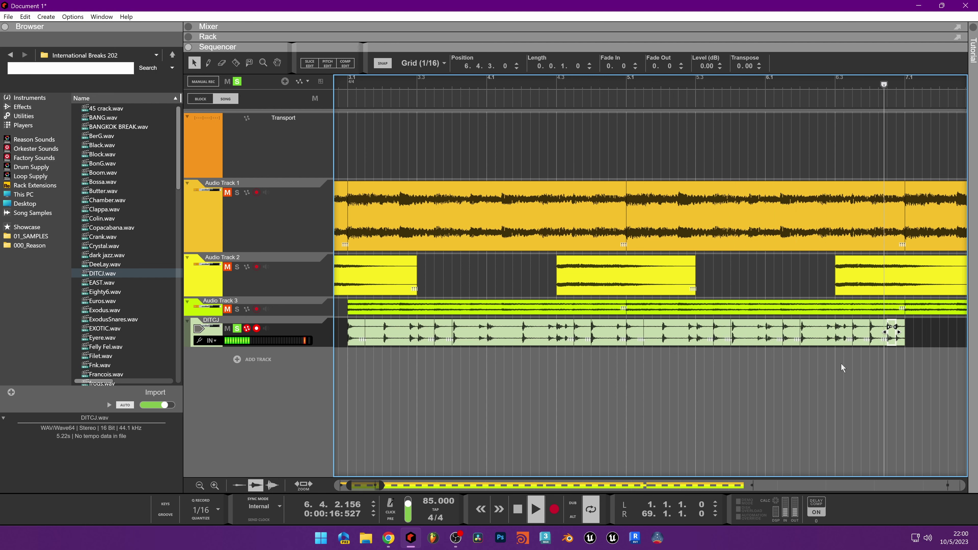
key("space")
Select the whole four-bar DITCJ break and duplicate it repeatedly until it reaches the gap at bar 51.
scroll(575, 375, "down", 2)
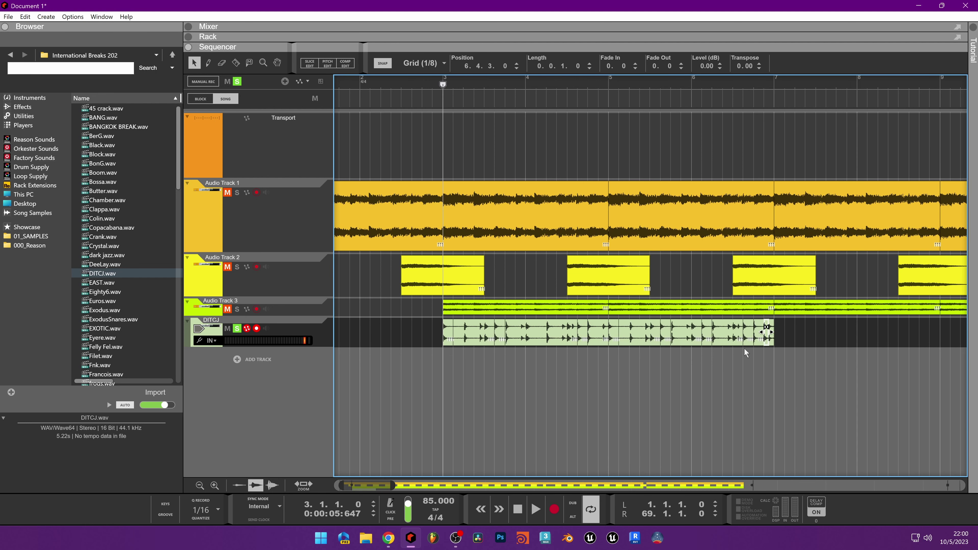
left_click_drag(784, 333, 406, 334)
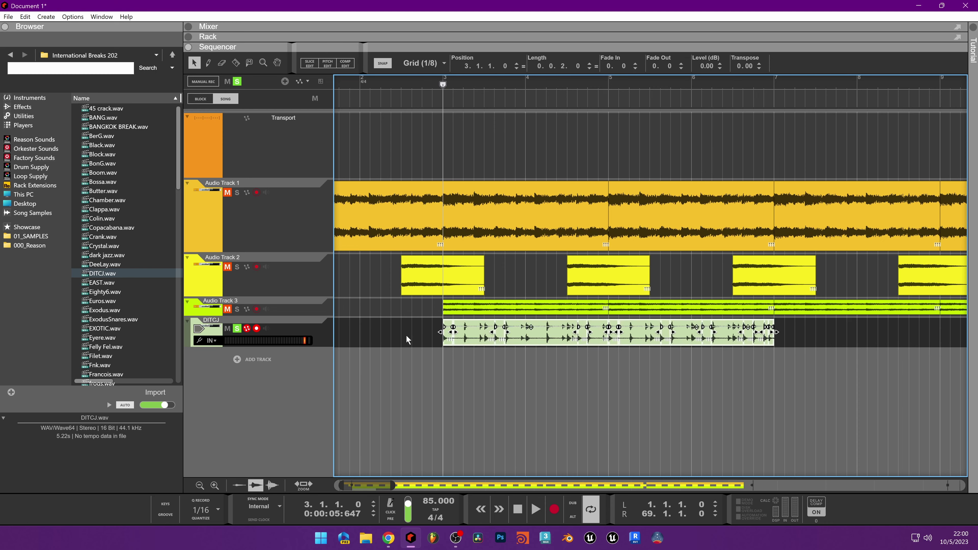
key("ctrl+d")
key("ctrl+d")
scroll(404, 337, "down", 4)
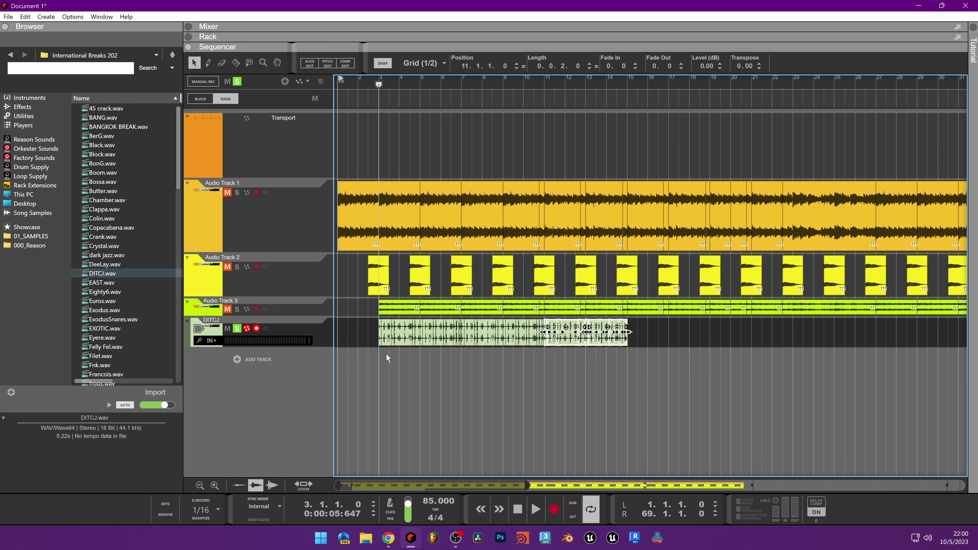
key("ctrl+d")
scroll(385, 359, "down", 3)
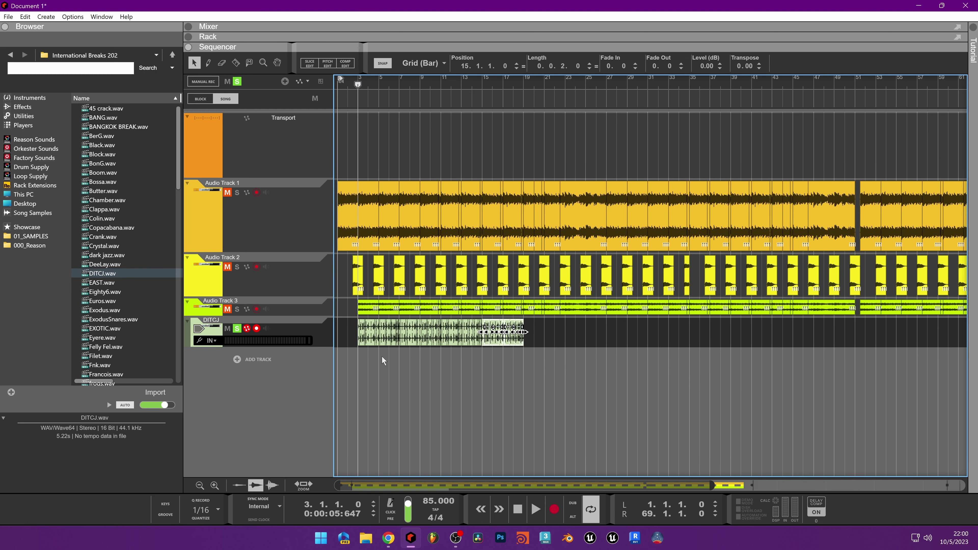
key("ctrl+d")
key("ctrl+d")
key("ctrl+d")
key("ctrl+d")
key("ctrl+d")
key("ctrl+d")
key("ctrl+d")
key("ctrl+d")
key("ctrl+d")
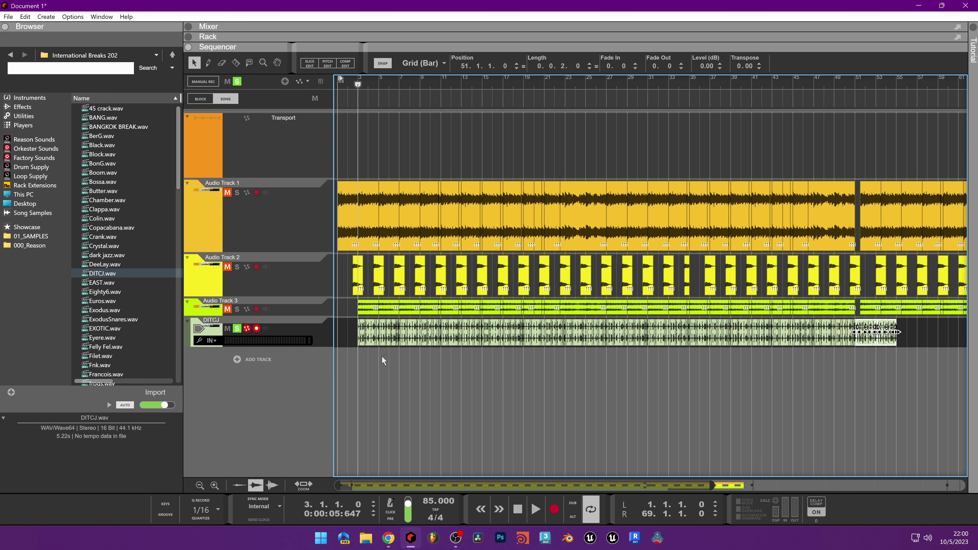
key("ctrl+z")
Continue the four-bar break after the gap from 51.3 and duplicate it to the end of the other tracks.
scroll(744, 428, "up", 5)
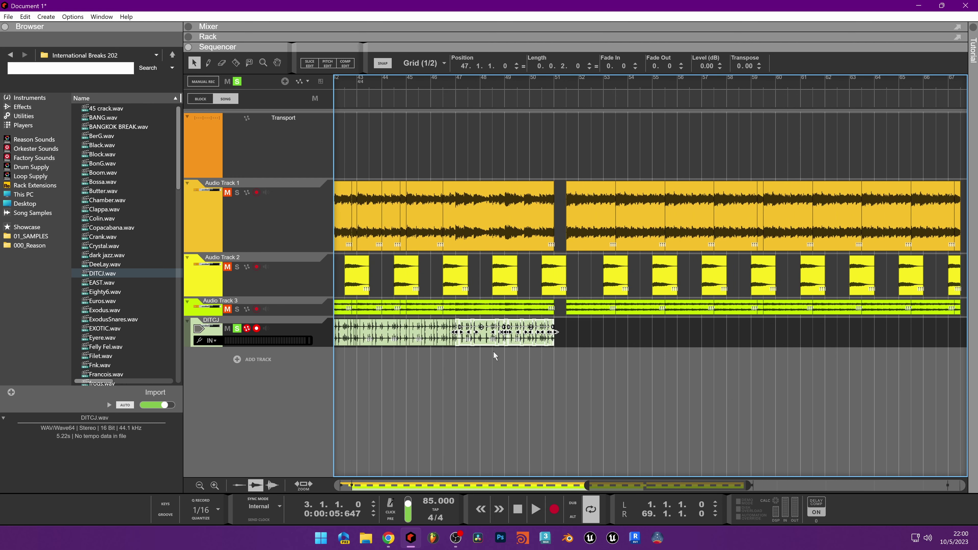
key("ctrl+d")
key("ctrl+Right")
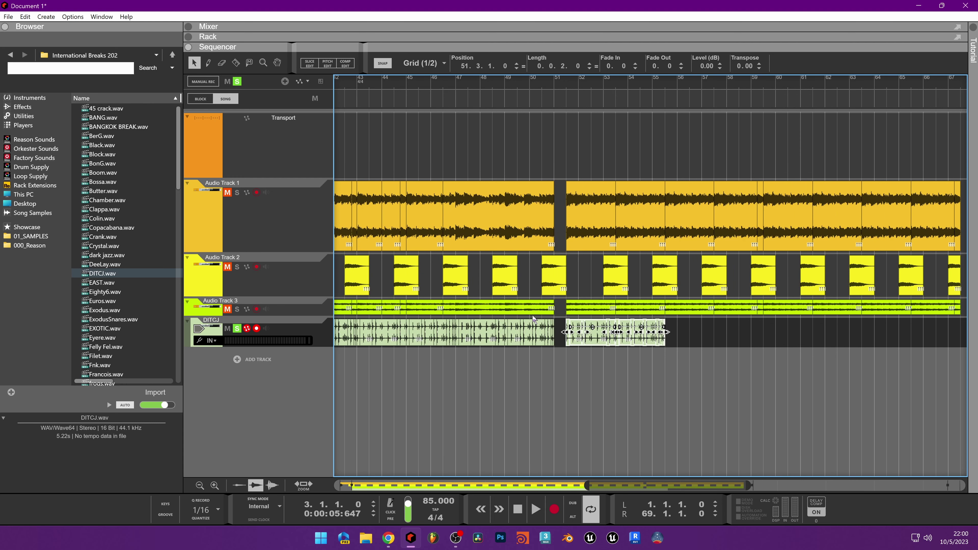
key("ctrl+d")
key("ctrl+d")
key("ctrl+d")
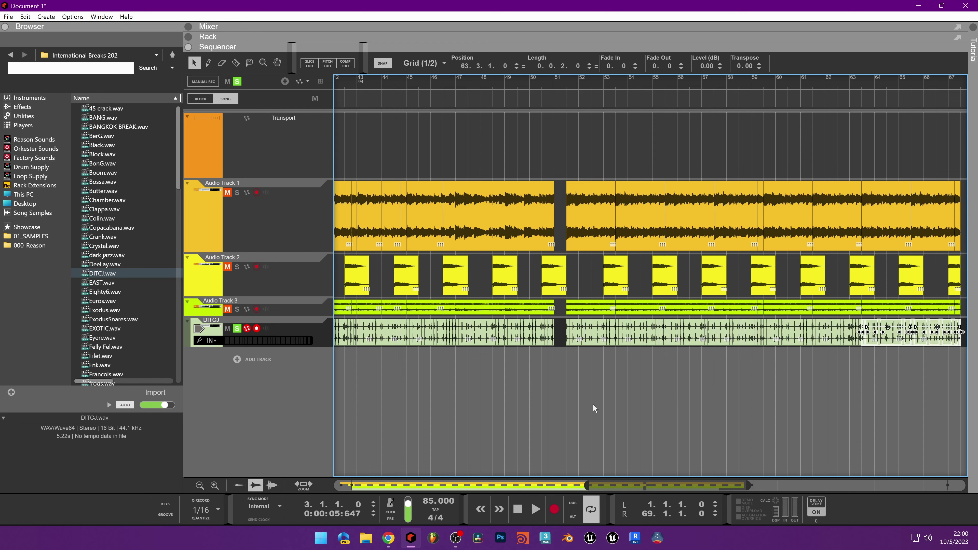
Clear the solo so every track sounds, and play the full arrangement from the start.
scroll(598, 406, "down", 2)
scroll(618, 457, "down", 2)
scroll(618, 457, "left", 3)
scroll(375, 312, "down", 2)
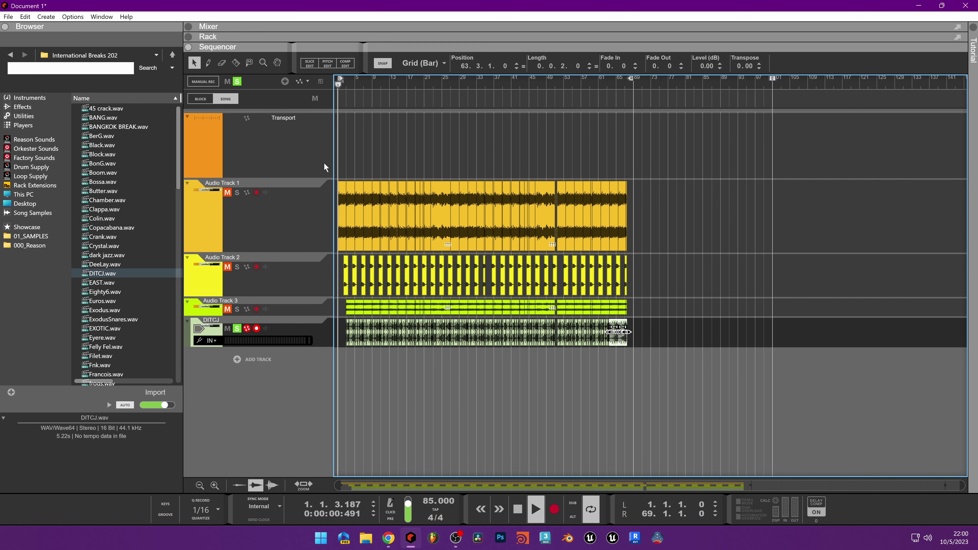
left_click(237, 81)
left_click(397, 364)
key("space")
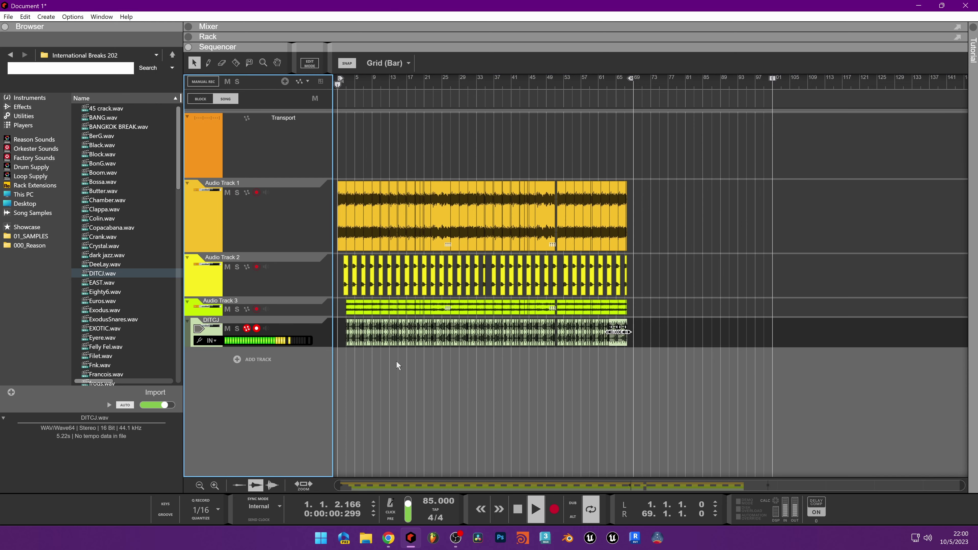
Select all the DITCJ clips and open the Spectrum EQ of the DITCJ channel in the rack.
scroll(399, 372, "up", 2)
left_click_drag(835, 347, 345, 319)
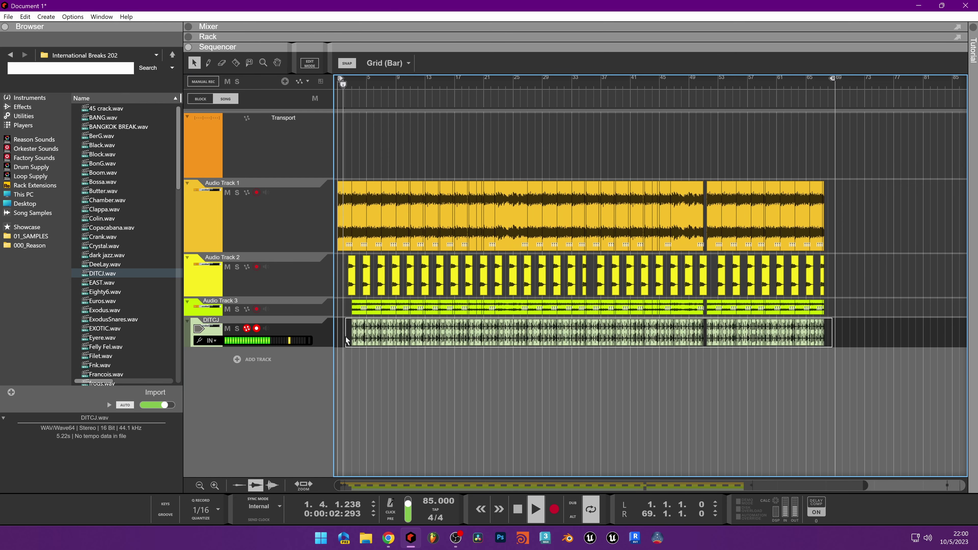
left_click(557, 35)
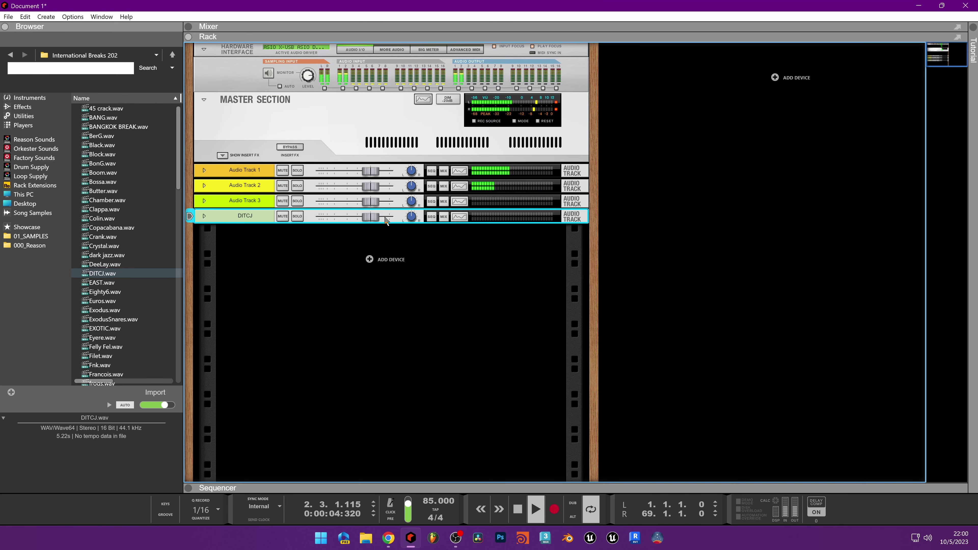
left_click(455, 216)
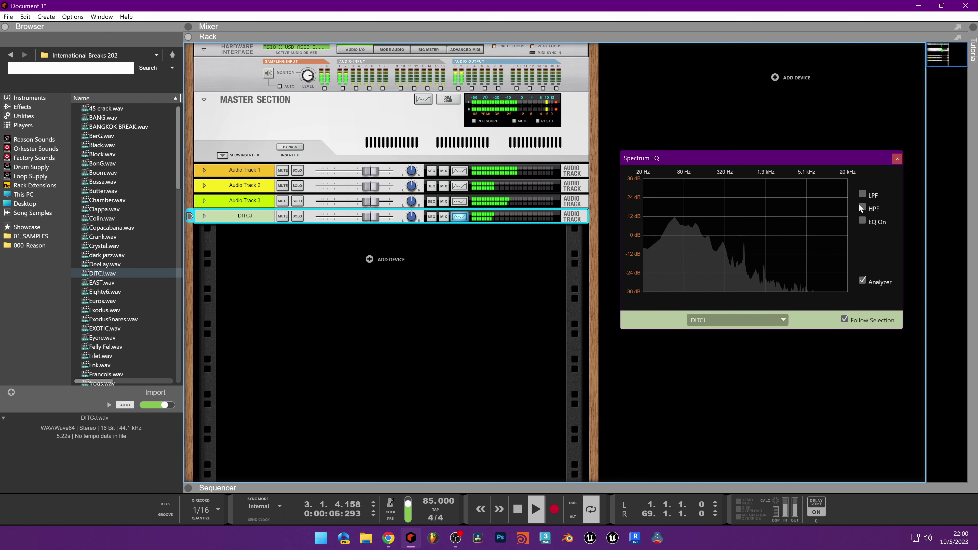
Equalize DITCJ: enable EQ and the low-pass filter, boost lows 14.60 dB at 115.3 Hz, cut low mids 4.13 dB at 257.1 Hz, and boost high mids slightly.
left_click(862, 221)
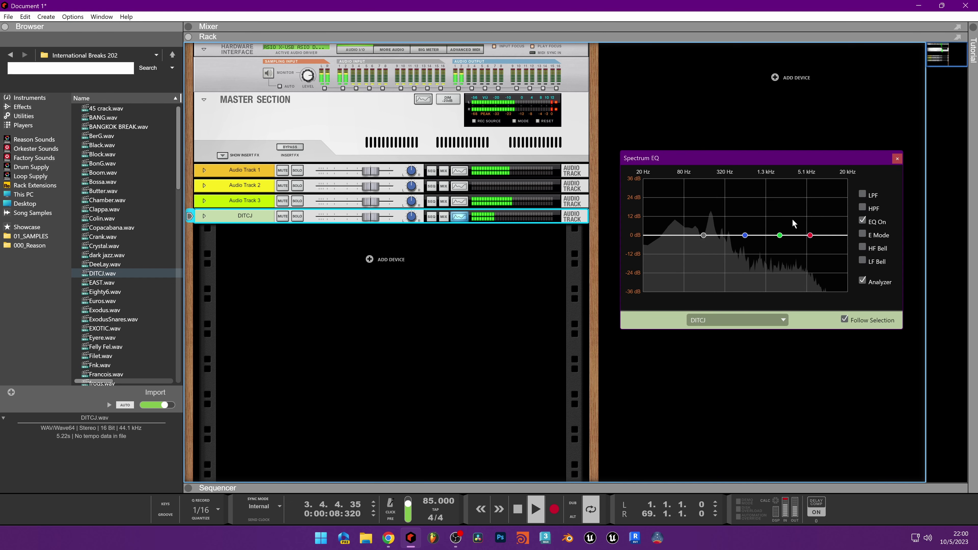
left_click_drag(703, 235, 684, 217)
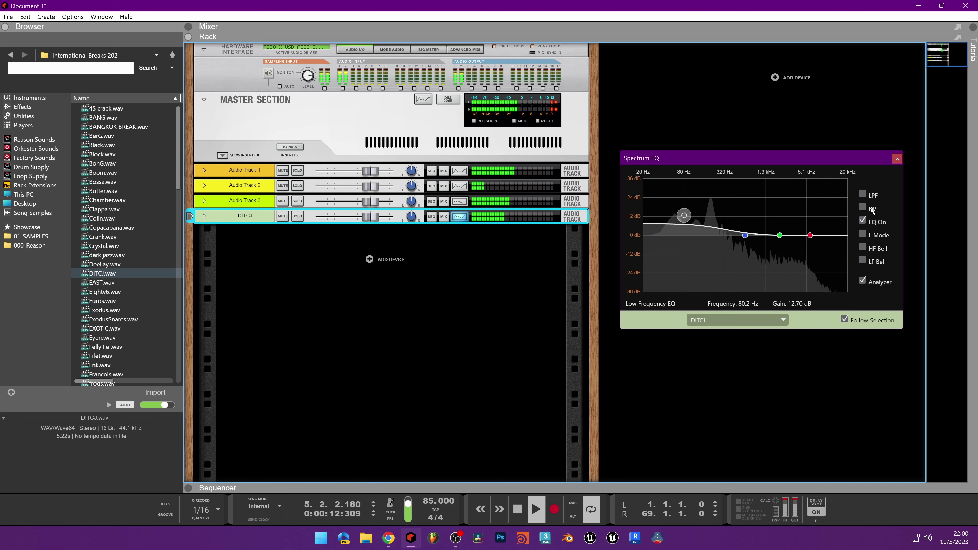
left_click(862, 194)
left_click_drag(796, 235, 718, 247)
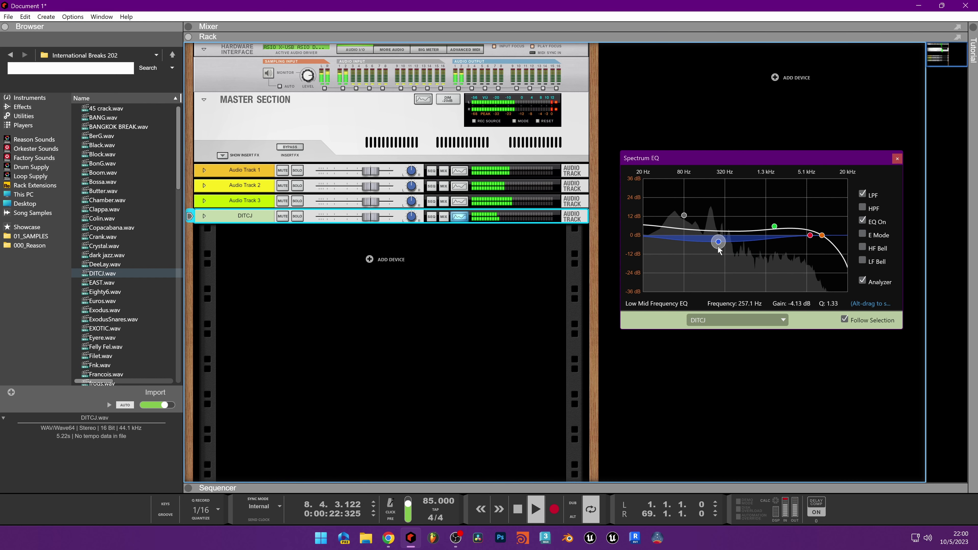
mouse_move(684, 215)
left_mouse_down()
mouse_move(707, 216)
mouse_move(708, 193)
mouse_move(695, 212)
left_mouse_up()
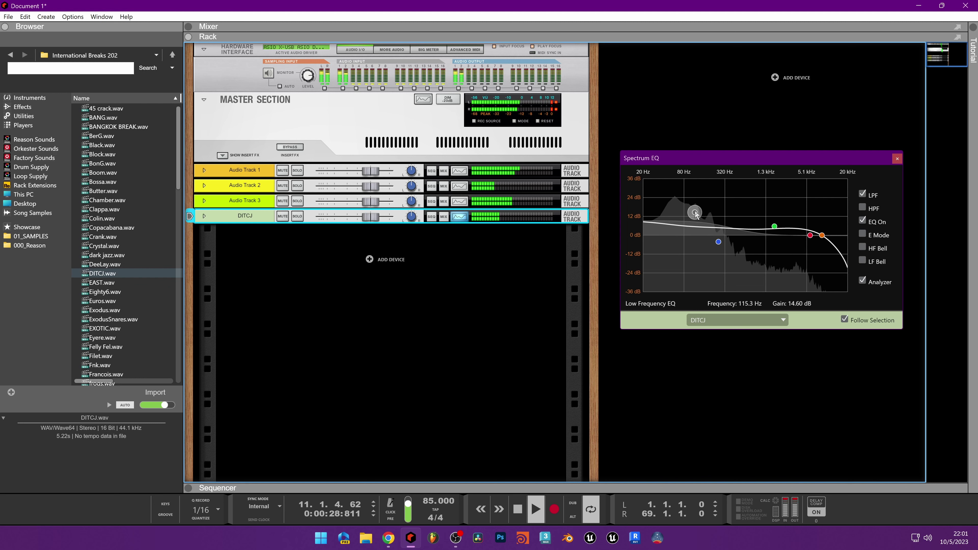
left_click(897, 158)
Solo the DITCJ track in the sequencer and lower the level of all its clips to -7.71 dB.
left_click_drag(496, 486, 518, 144)
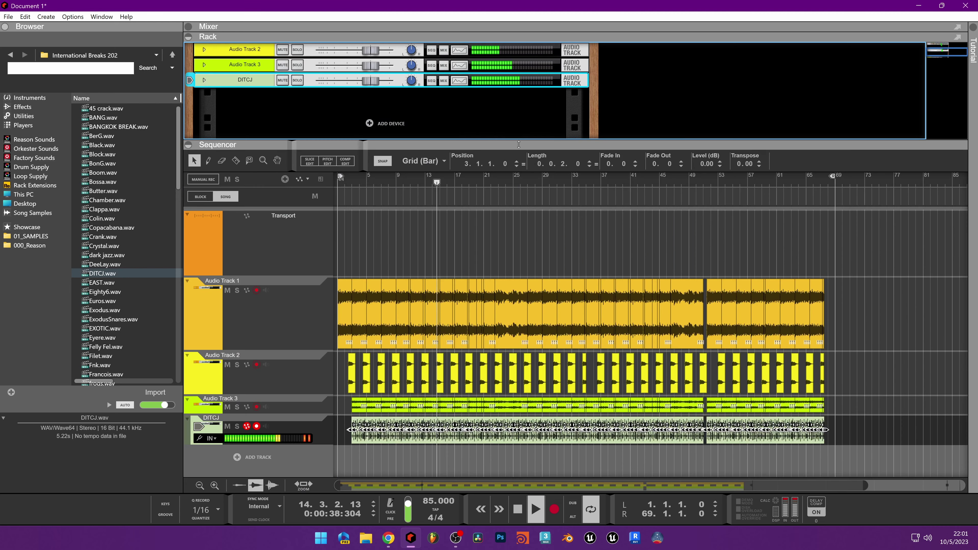
left_click(395, 415)
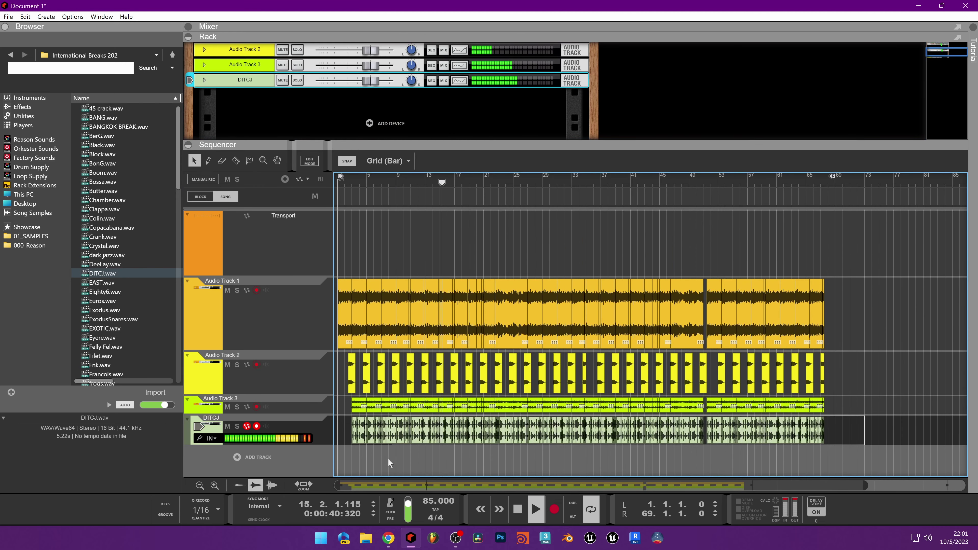
left_click_drag(705, 163, 701, 181)
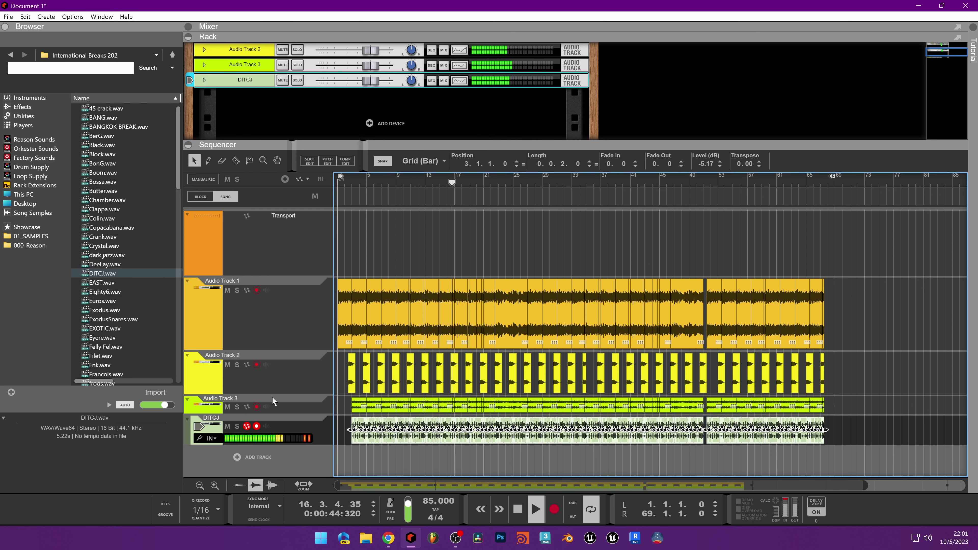
left_click(236, 426)
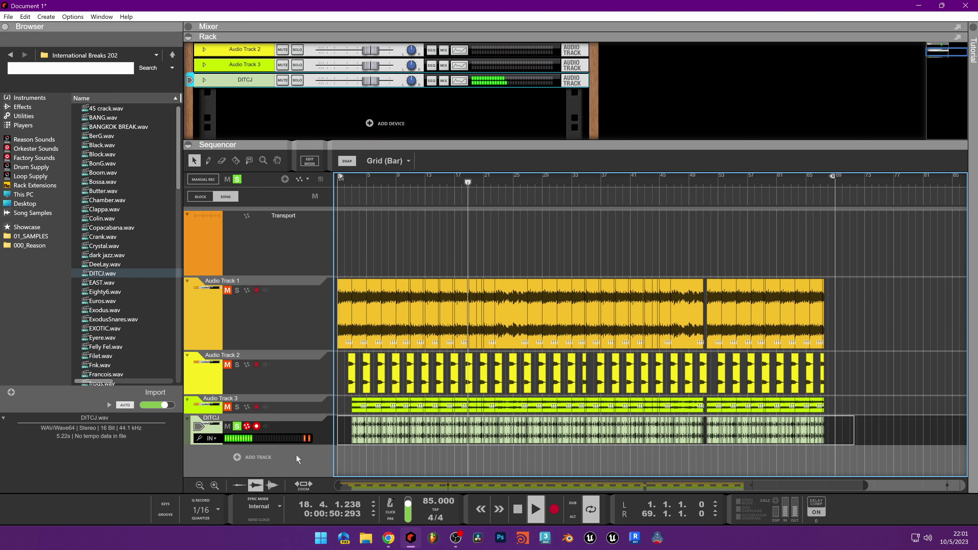
left_click(358, 432)
scroll(695, 173, "down", 3)
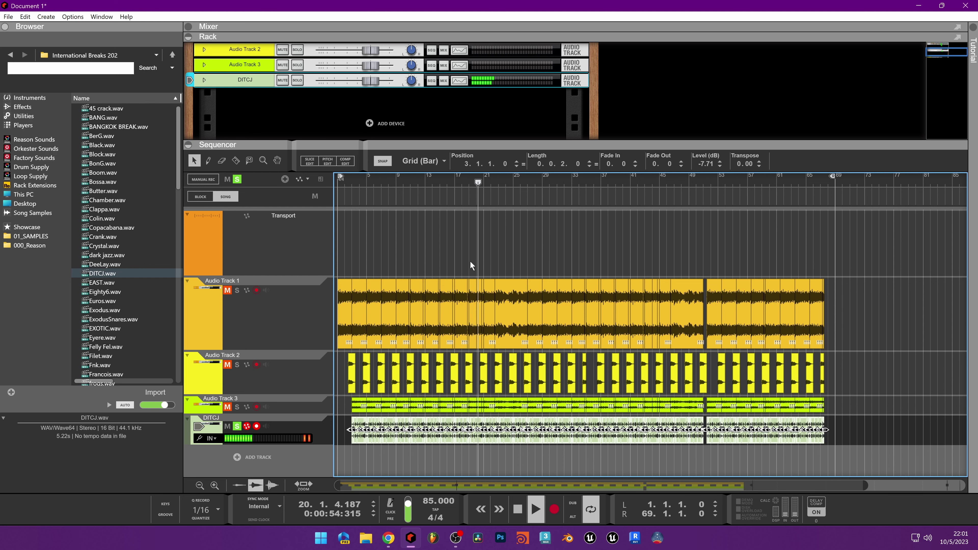
Solo Audio Track 3 instead of DITCJ and play it from bar 5 to check its level.
key("space")
left_click(237, 407)
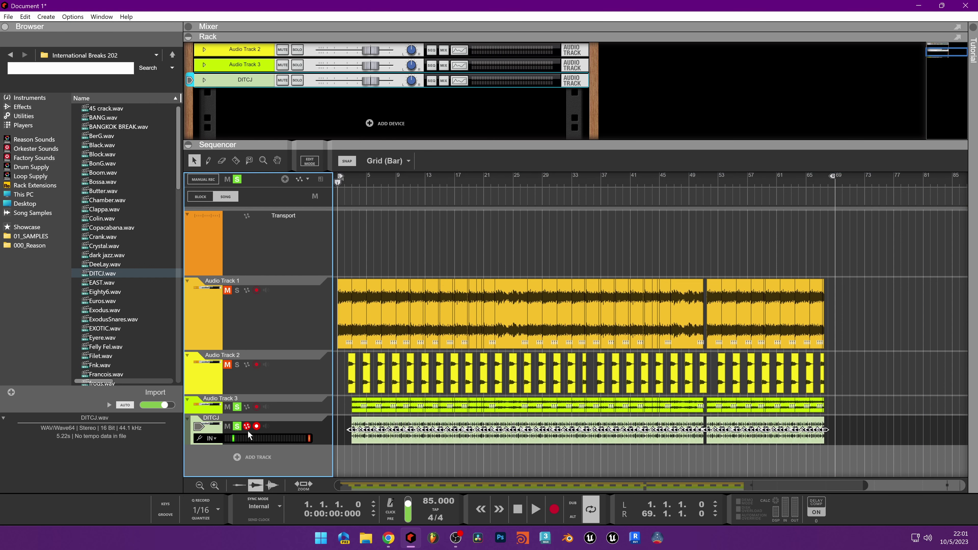
left_click(236, 425)
left_click(367, 192)
key("space")
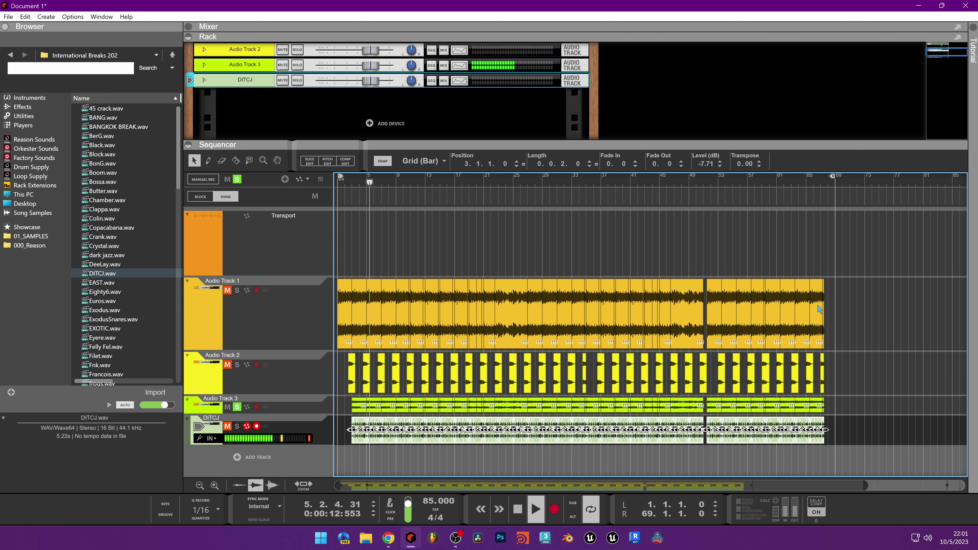
key("space")
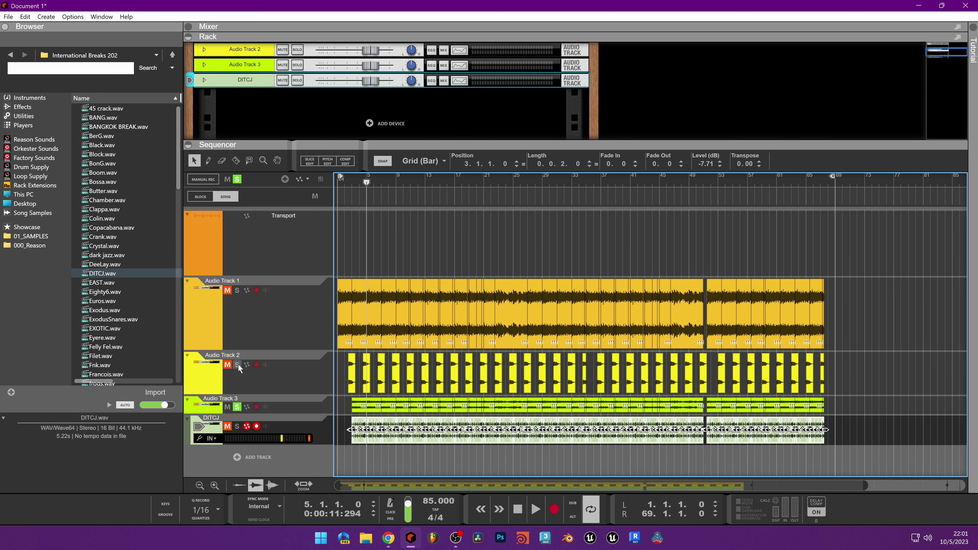
Solo Audio Track 2 instead of Audio Track 3 and play it from bar 4 to check its level.
left_click(237, 364)
left_click(239, 417)
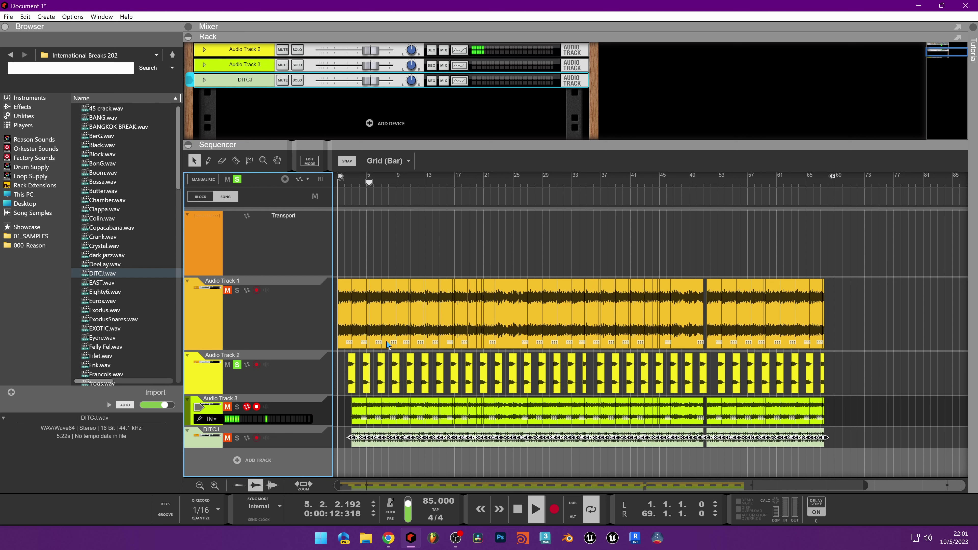
key("space")
left_click(360, 180)
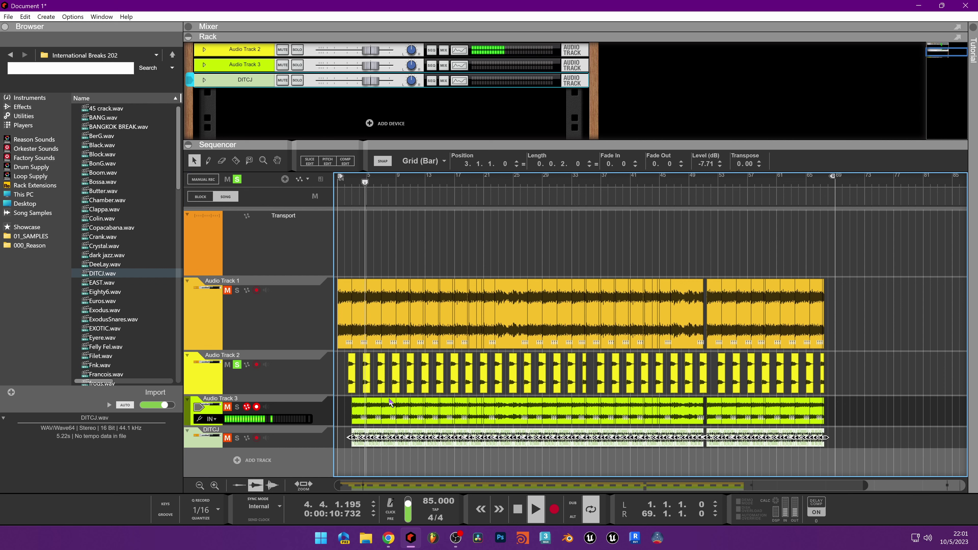
key("space")
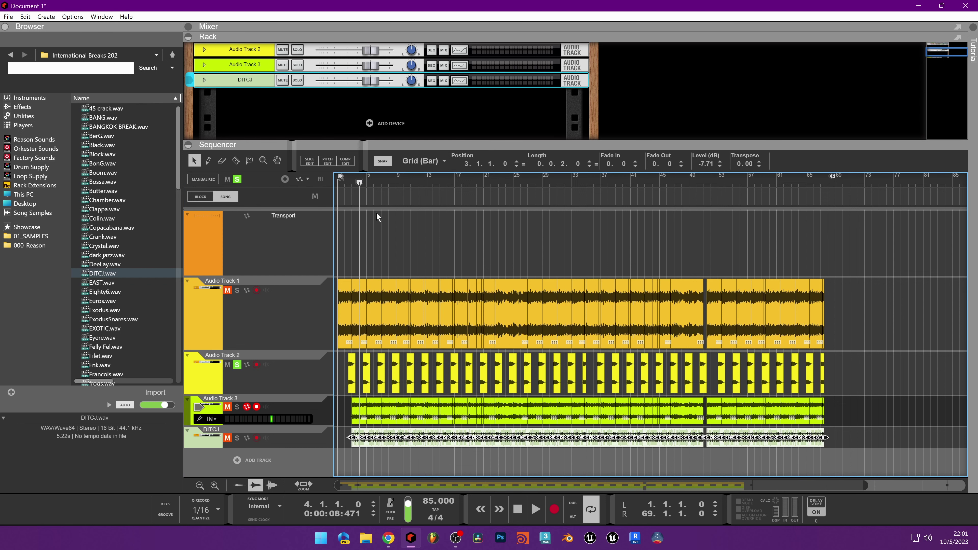
Solo Audio Track 1 instead of Audio Track 2 and lower the level of all its clips to -4.31 dB during playback.
left_click(236, 365)
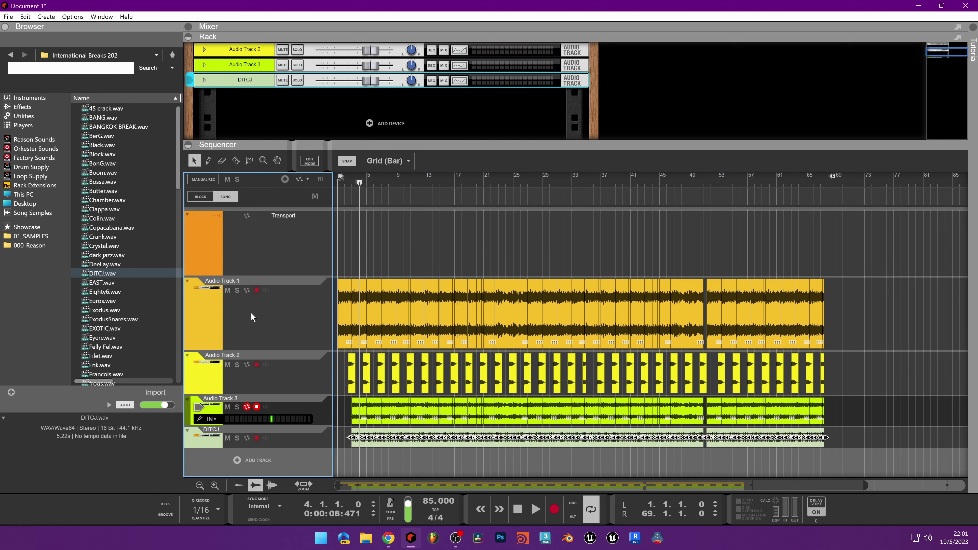
key("space")
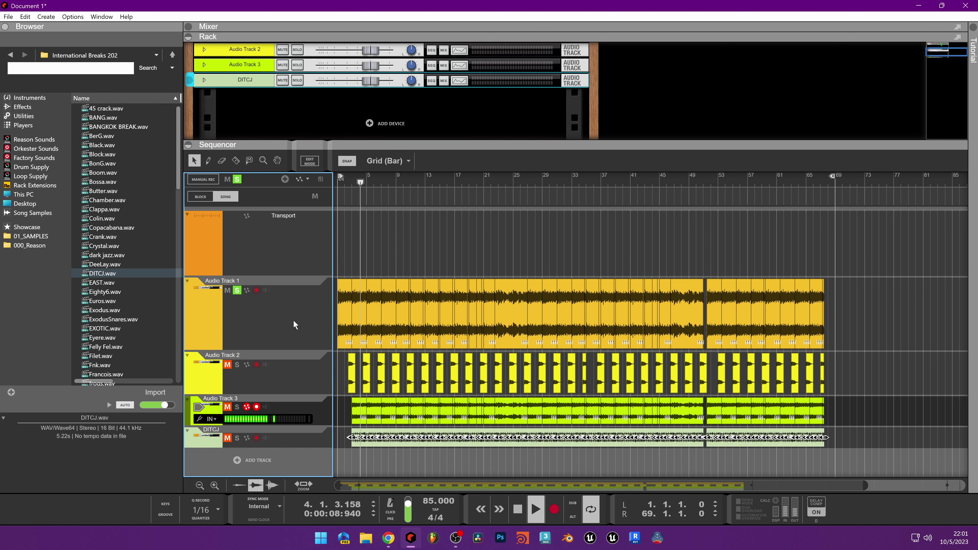
left_click(821, 310)
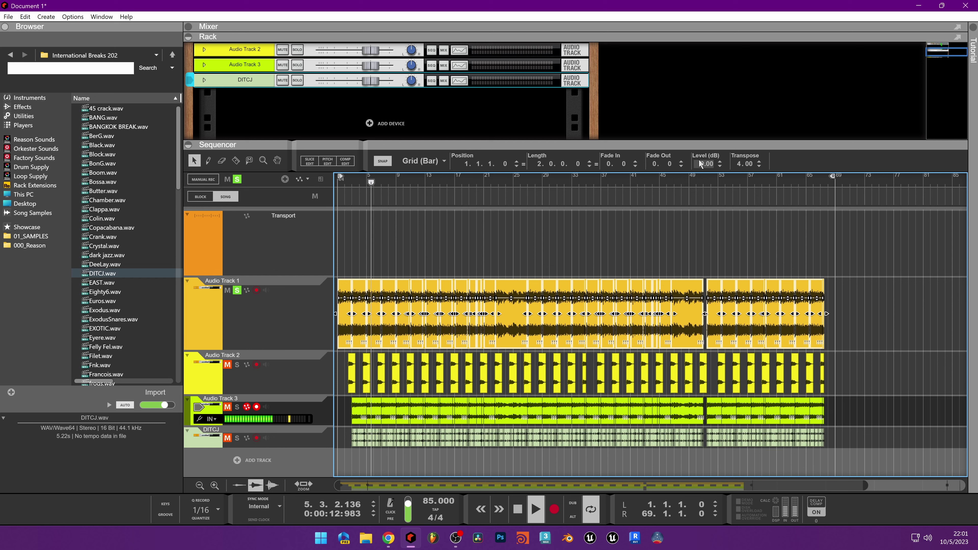
left_click_drag(705, 163, 695, 178)
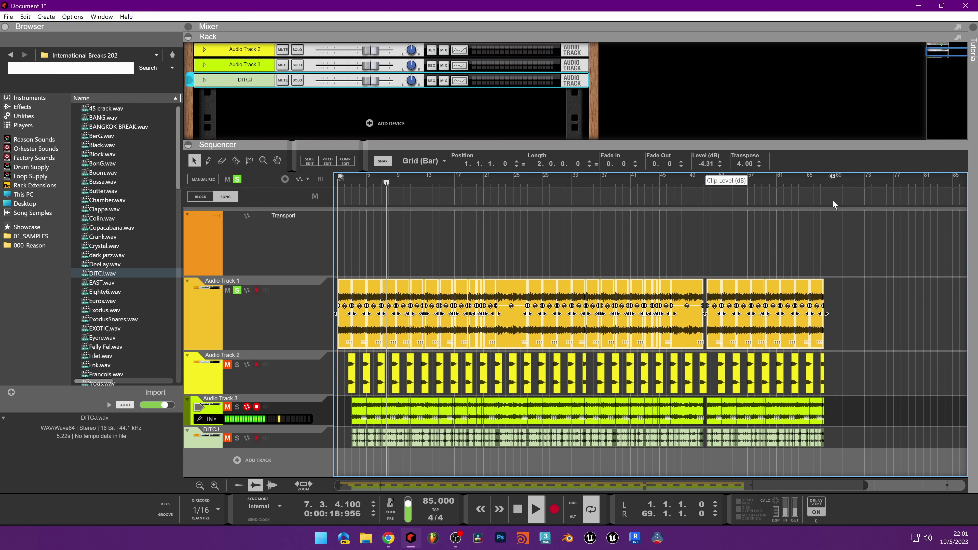
key("space")
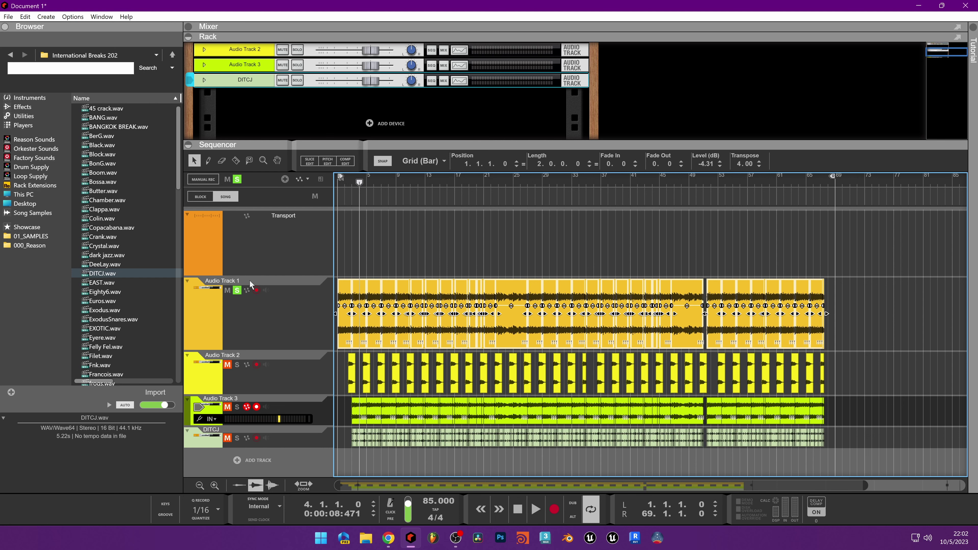
Clear the solo, play all tracks from bar 4, and lower the four channel faders in the rack slightly to balance the mix.
left_click(238, 178)
key("space")
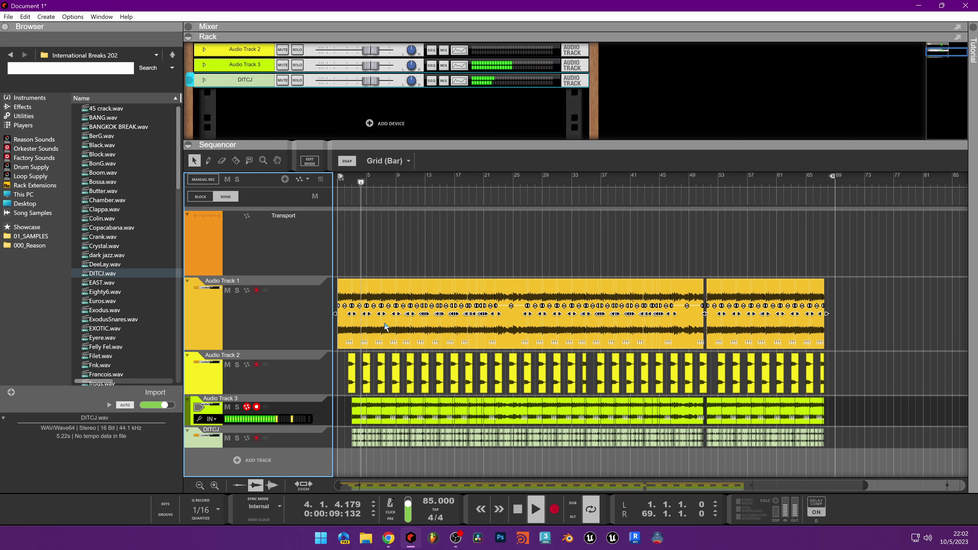
left_click_drag(526, 147, 517, 545)
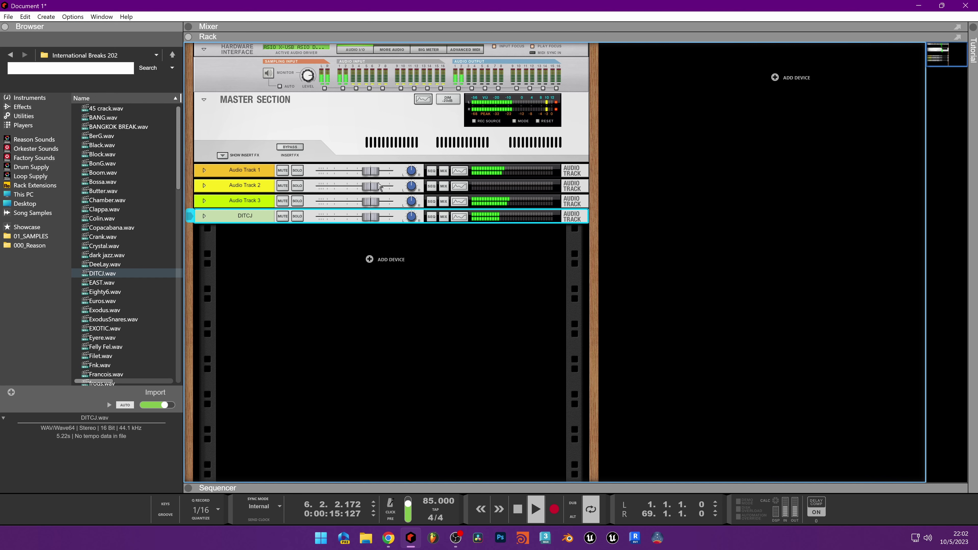
left_click_drag(367, 173, 367, 218)
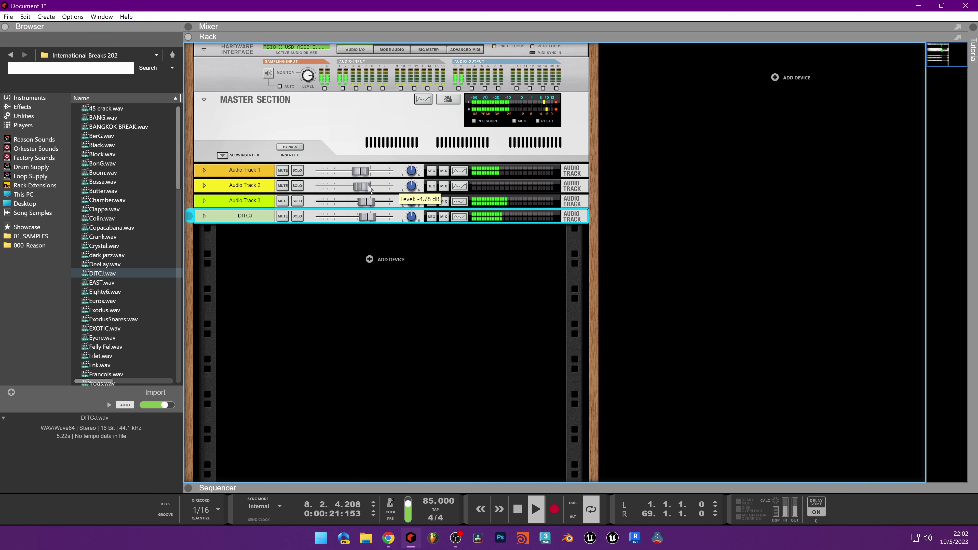
left_click_drag(366, 173, 368, 178)
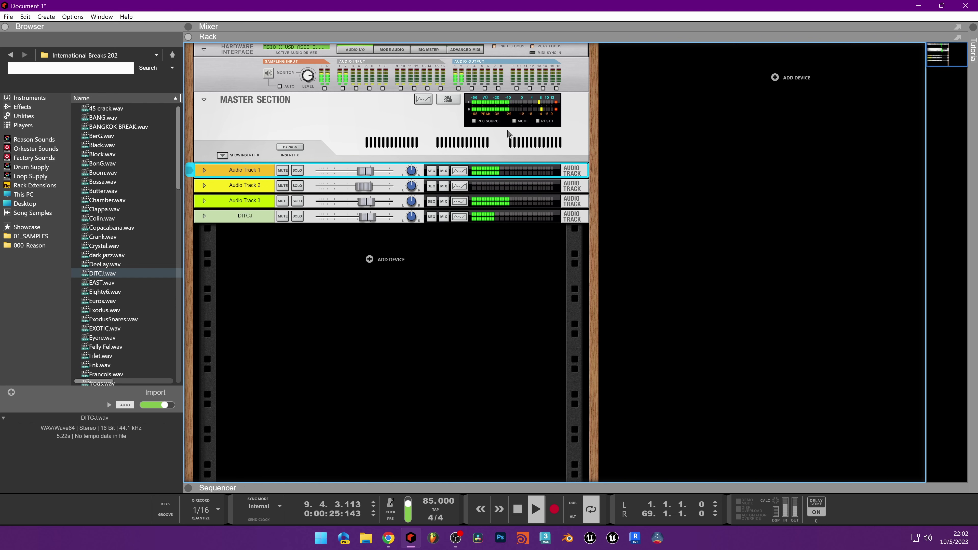
left_click(534, 124)
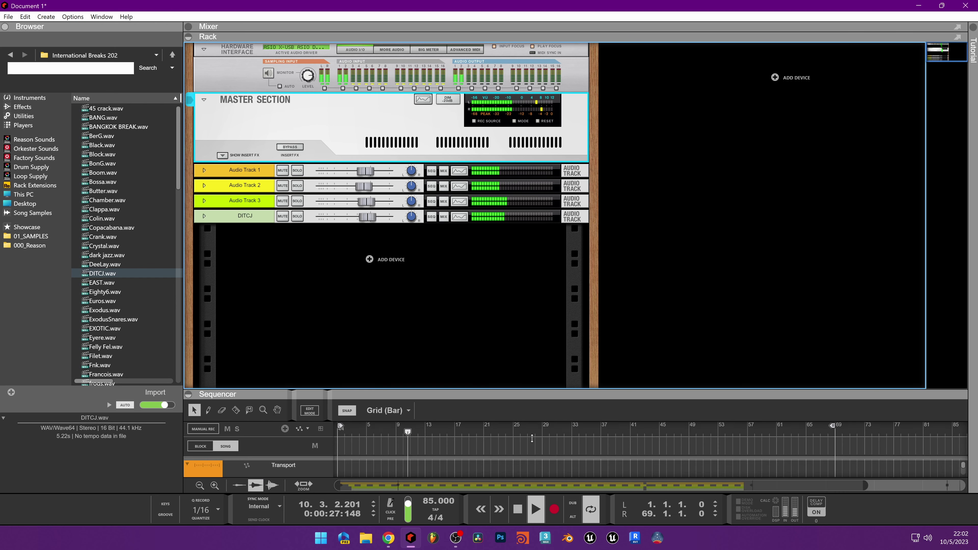
Raise the low-pass filter frequency in Audio Track 1's Spectrum EQ to 3.05 kHz.
left_click(459, 171)
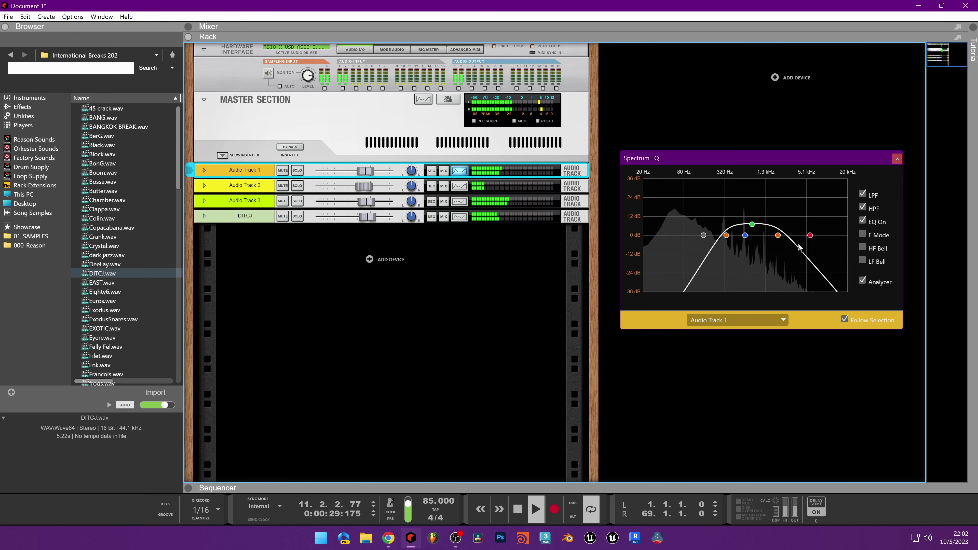
left_click_drag(778, 236, 791, 236)
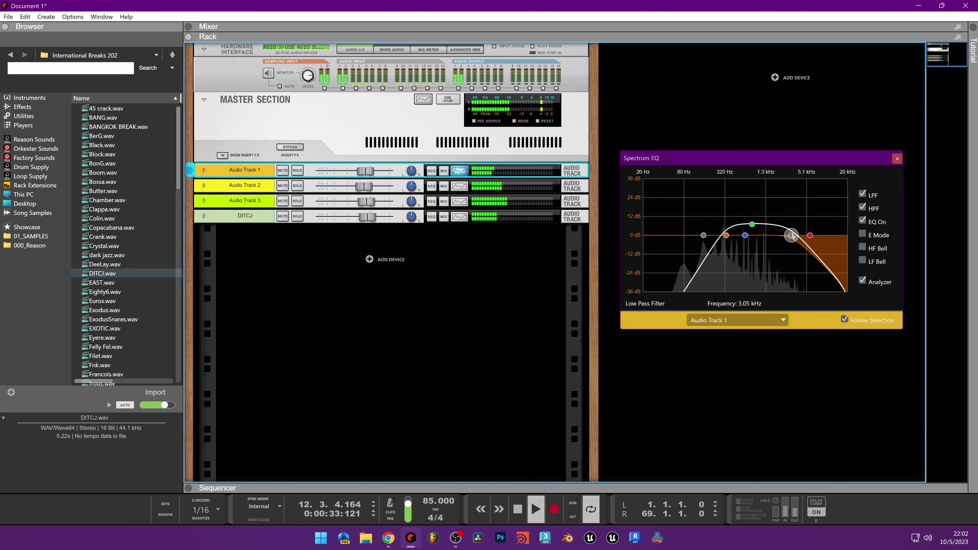
left_click(897, 158)
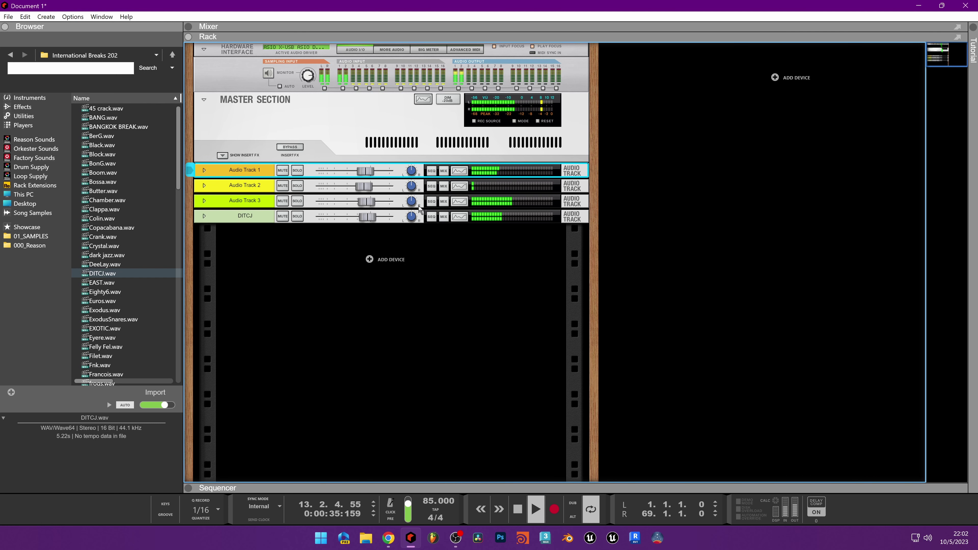
Lower Audio Track 3's fader slightly, reduce its low-pass frequency, and enable its EQ with an 11.75 dB low-frequency boost at 40.9 Hz.
left_click_drag(369, 204, 366, 205)
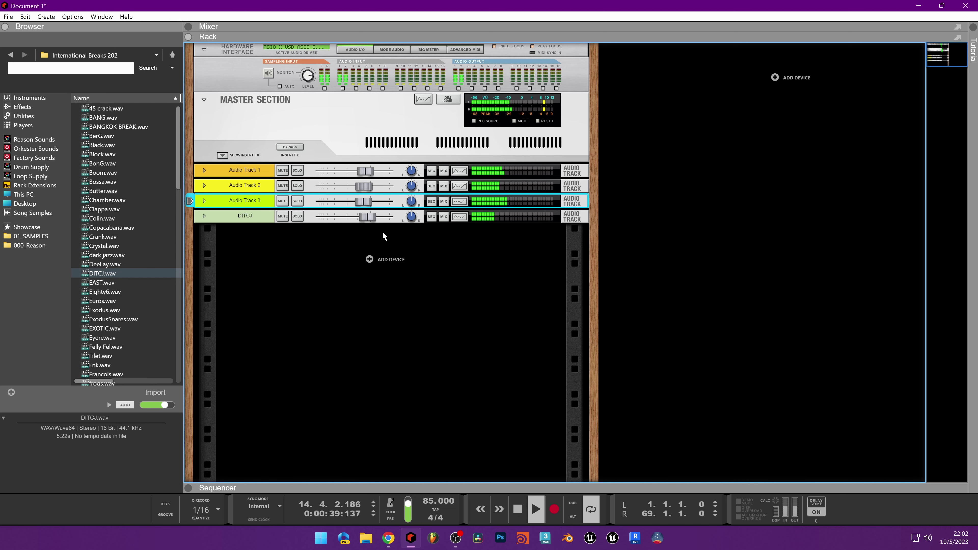
left_click(456, 201)
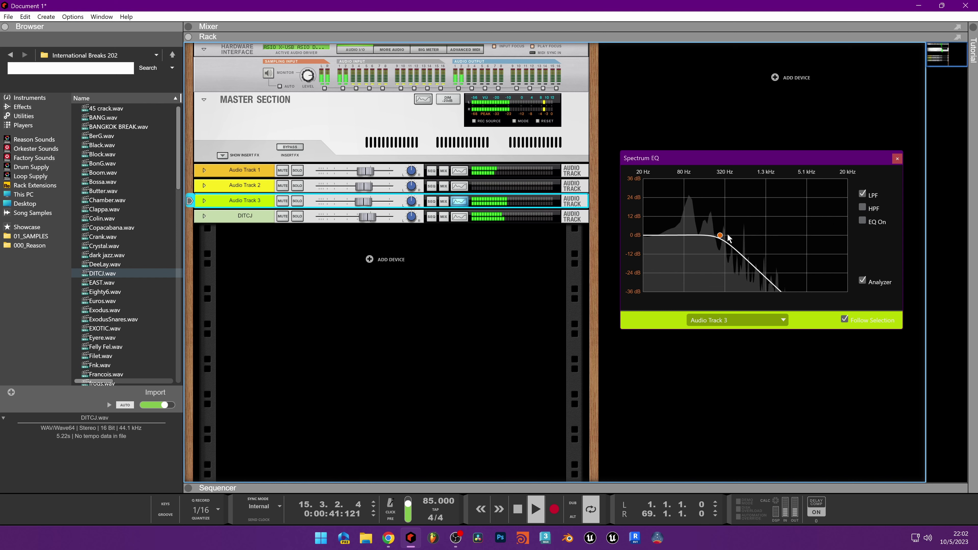
mouse_move(720, 236)
left_mouse_down()
mouse_move(695, 244)
mouse_move(679, 218)
mouse_move(665, 220)
left_mouse_up()
left_click(861, 219)
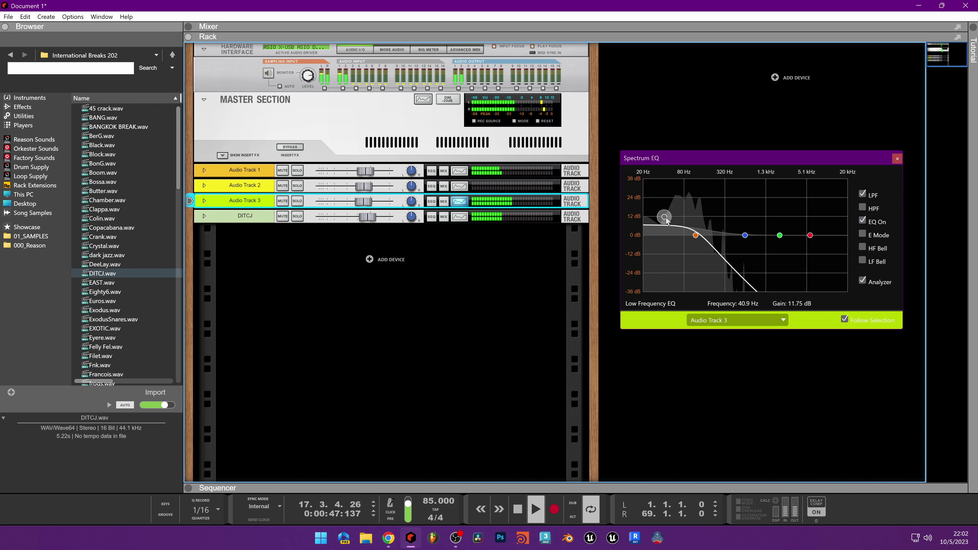
left_click(897, 161)
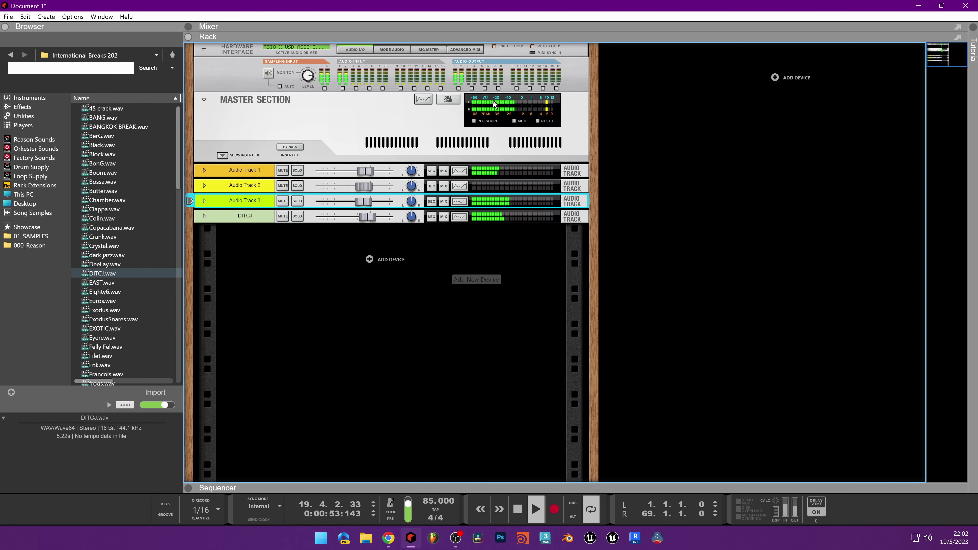
Turn on the master compressor in the mixer and return to the rack.
left_click(612, 35)
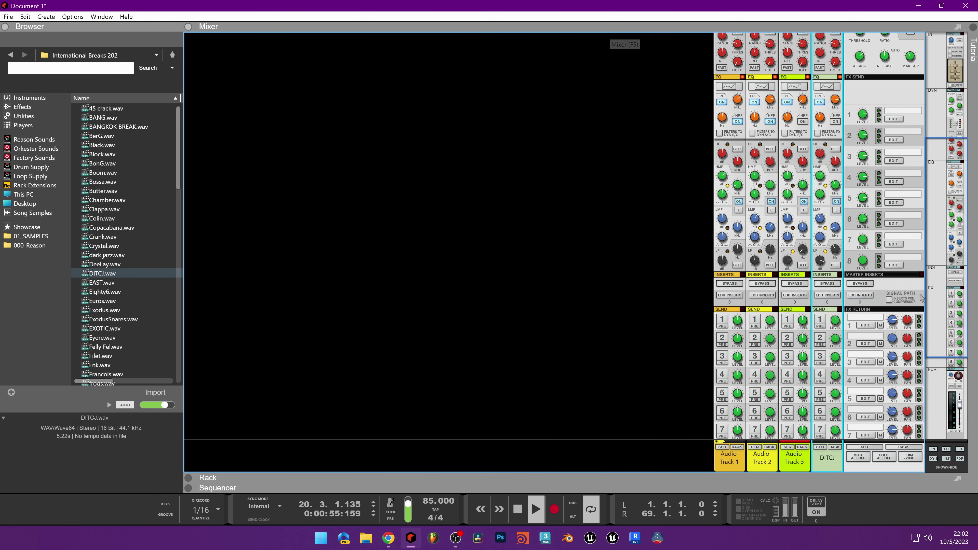
left_click(862, 150)
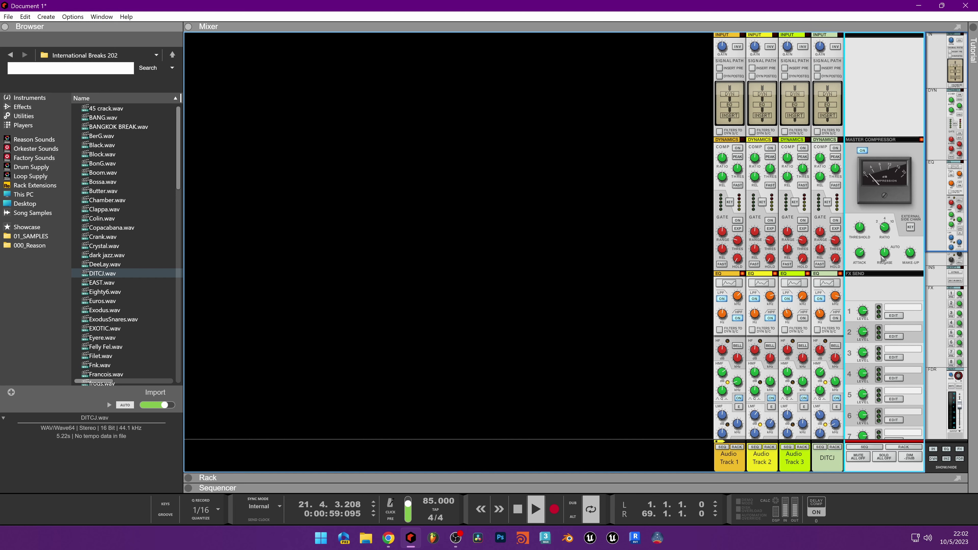
left_click(566, 477)
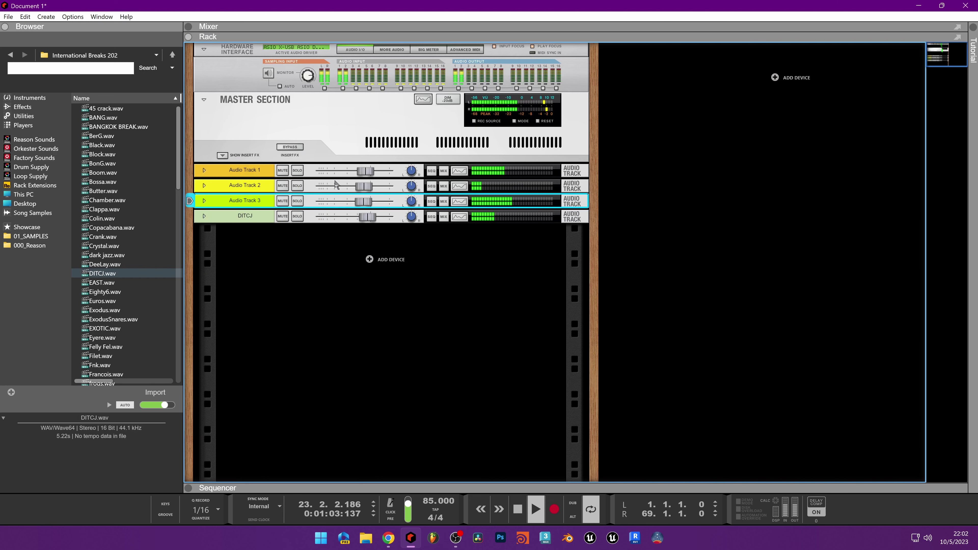
Add an RX950 Classic AD/DA Converter to the master section's insert effects and lower Audio Track 3's fader to -6.00 dB.
left_click(223, 156)
right_click(257, 172)
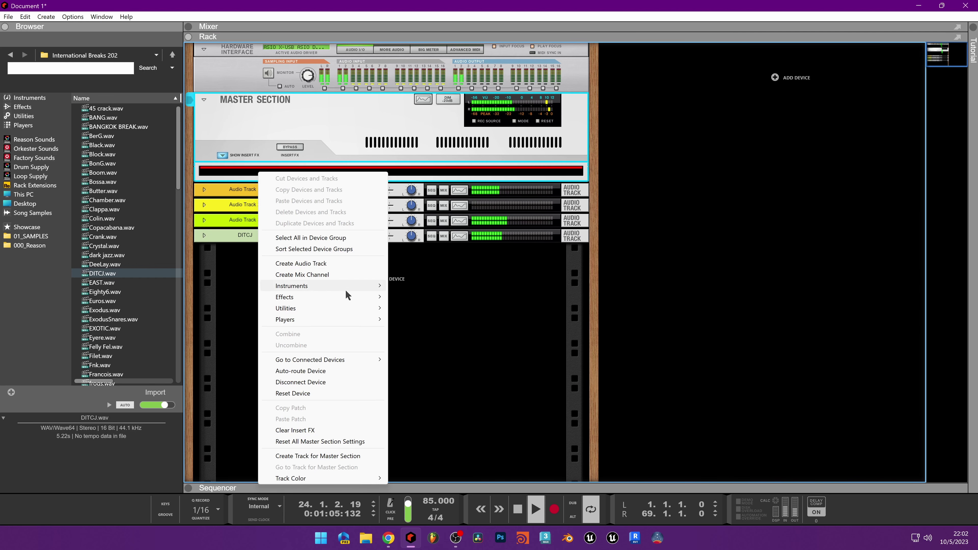
mouse_move(334, 296)
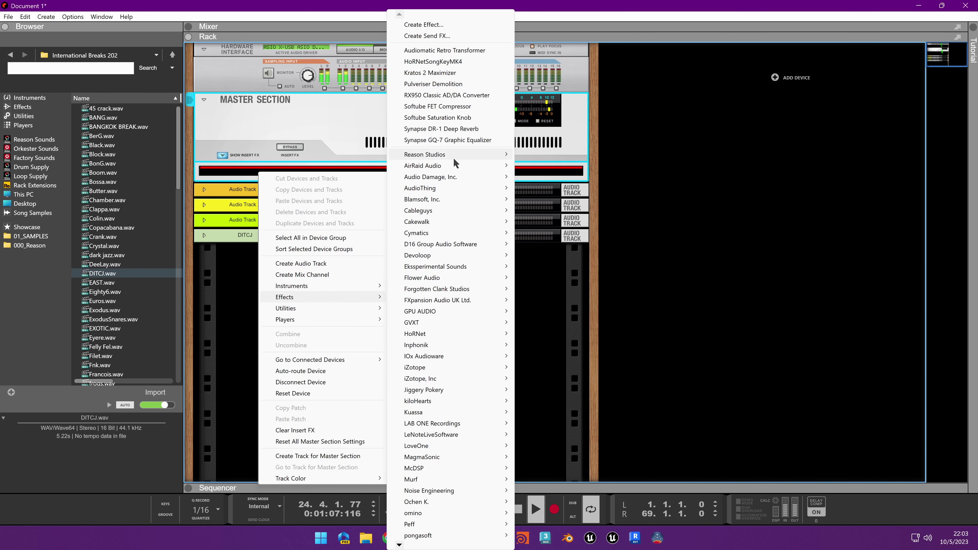
mouse_move(453, 157)
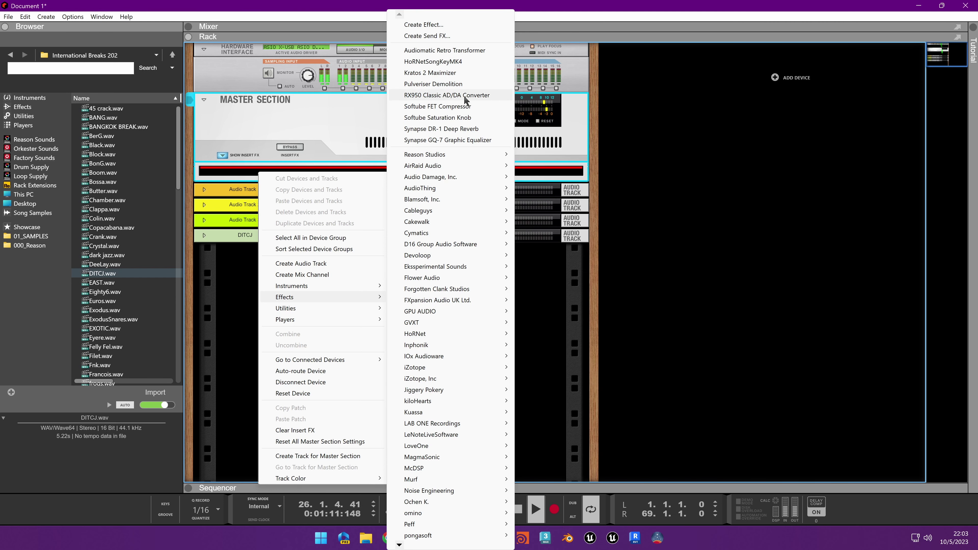
left_click(446, 96)
left_click_drag(339, 186, 339, 183)
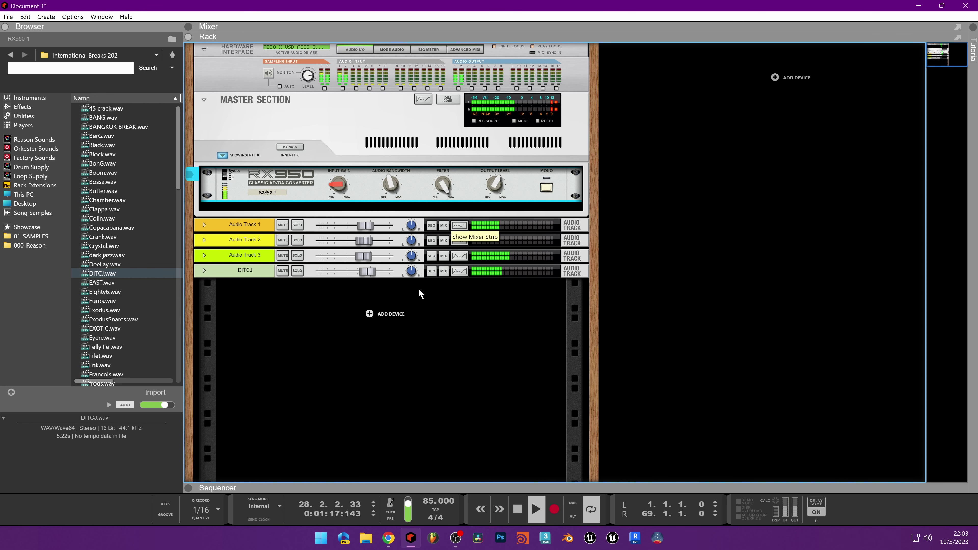
left_click_drag(363, 256, 357, 258)
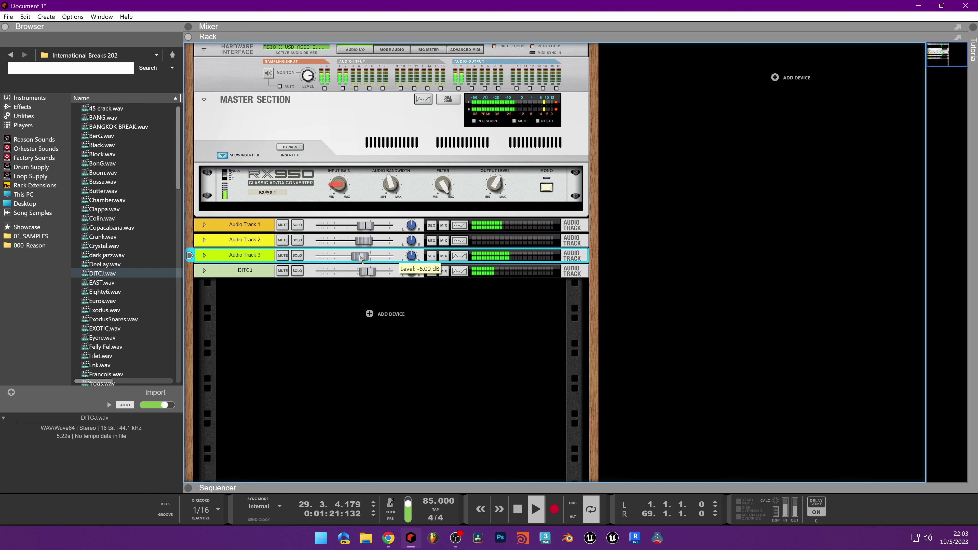
Add a Kratos 2 Maximizer after the RX950 in the master inserts and load its +3dB Nice Loud patch.
right_click(306, 194)
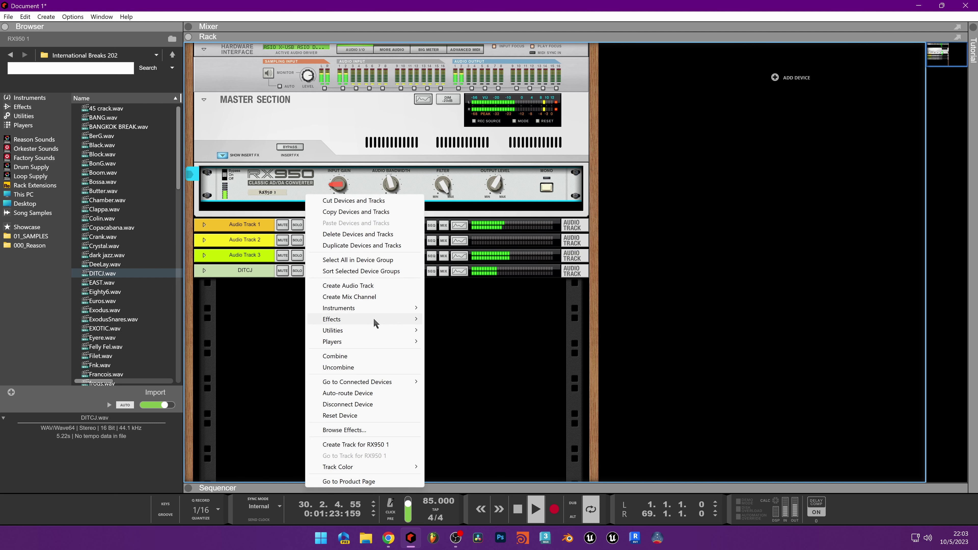
mouse_move(374, 318)
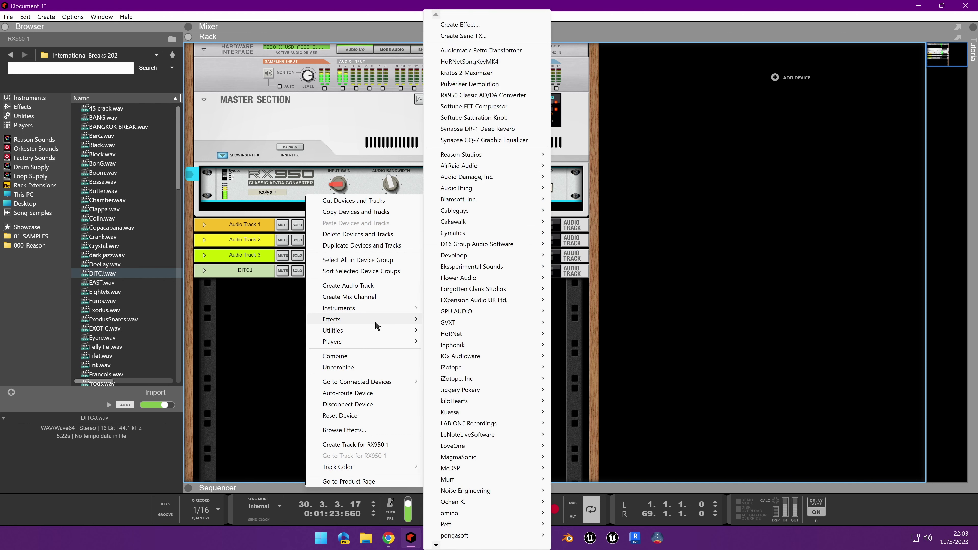
left_click(462, 72)
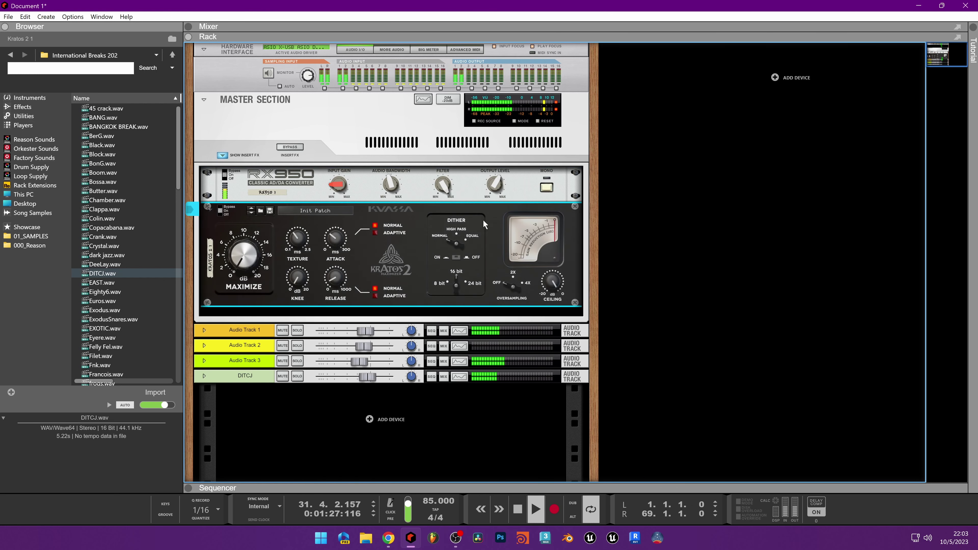
left_click(307, 211)
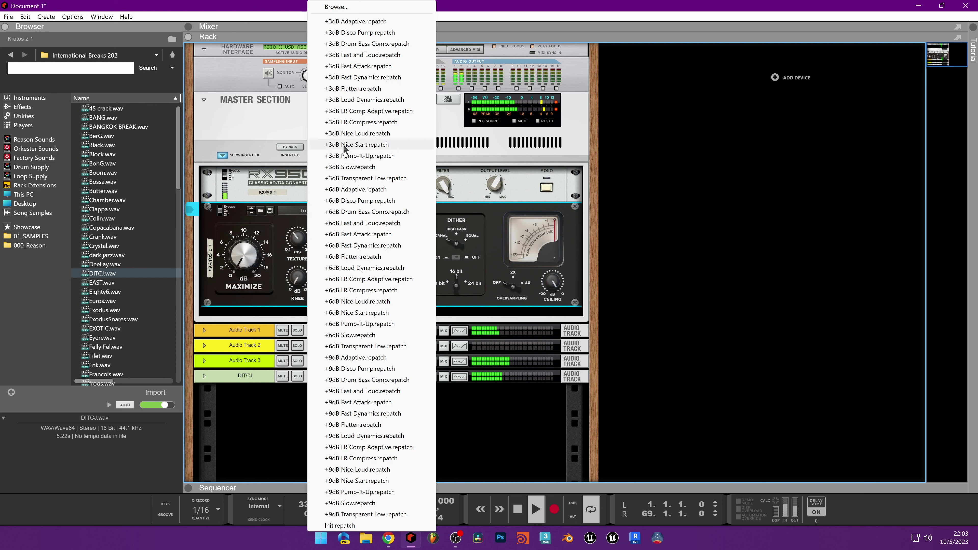
left_click(390, 133)
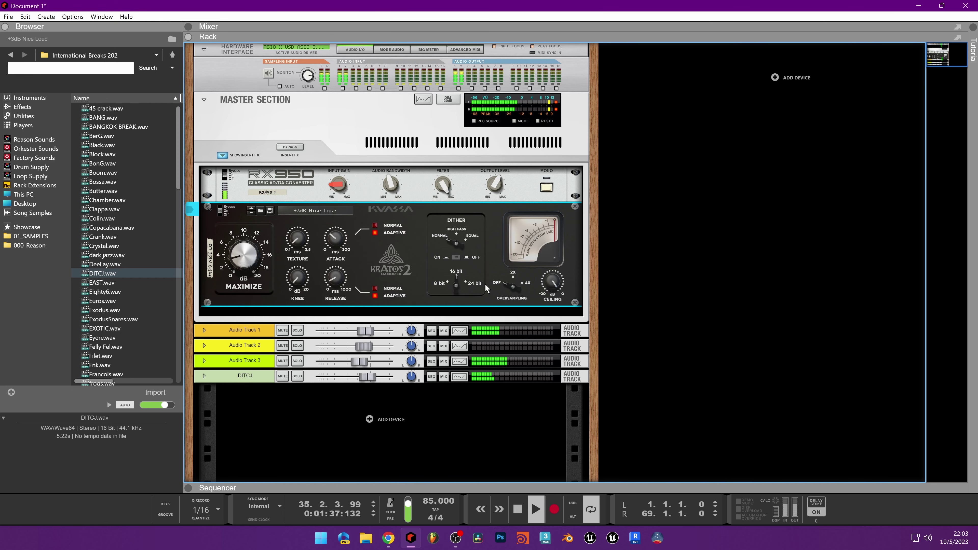
Raise the Kratos 2 oversampling, reset the master clip indicator, check the ceiling setting and stop playback.
left_click_drag(512, 286, 515, 145)
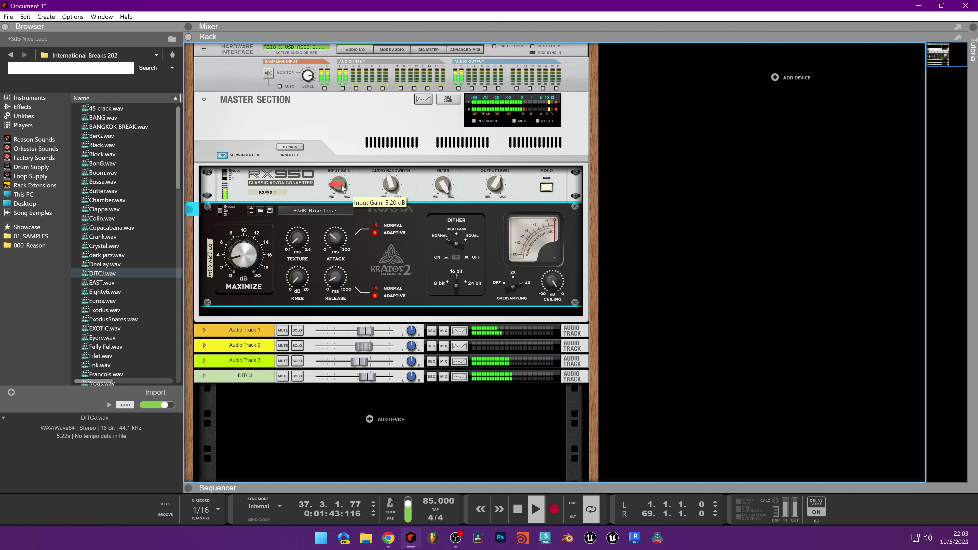
left_click(541, 121)
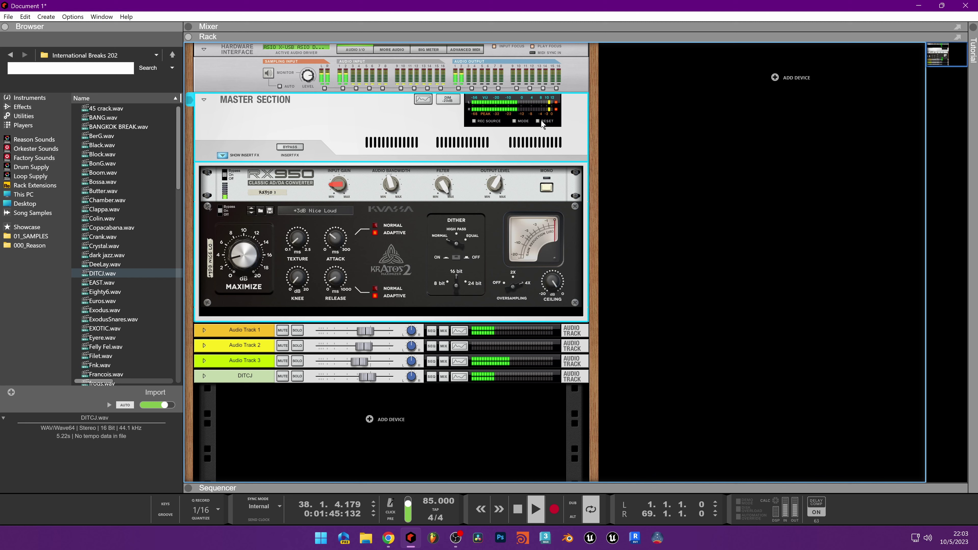
left_click(552, 288)
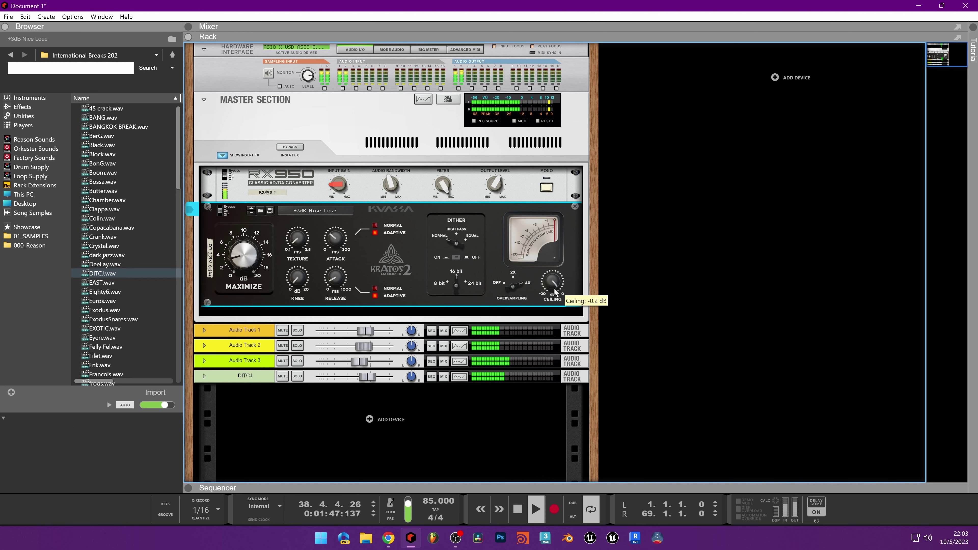
left_click_drag(551, 289, 548, 290)
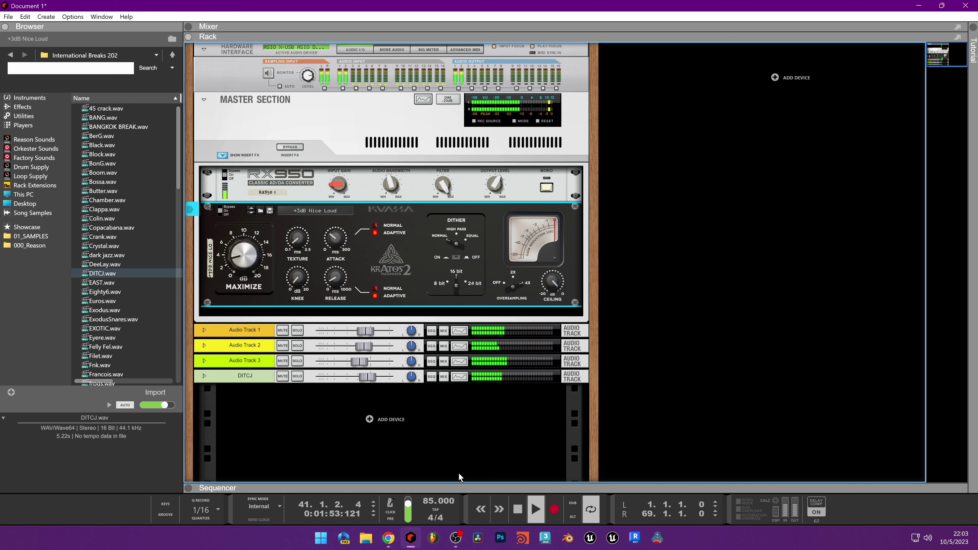
key("space")
Show the sequencer and play the beginning of the arrangement from bar 1.
left_click_drag(461, 488, 513, 63)
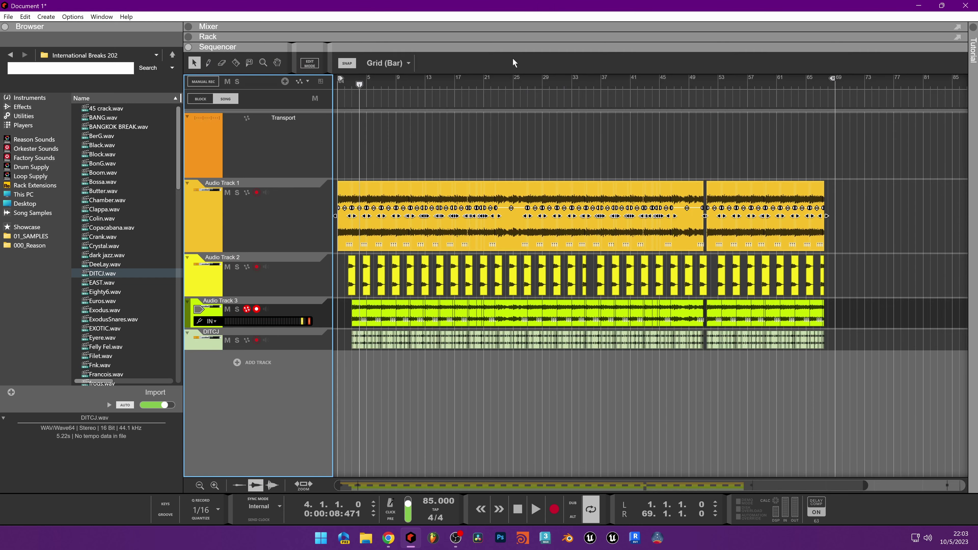
left_click(246, 85)
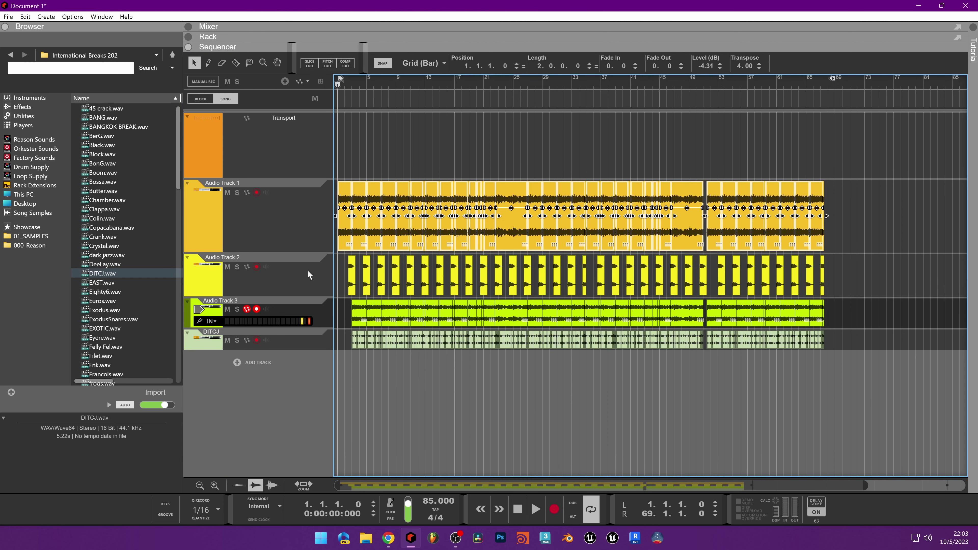
key("space")
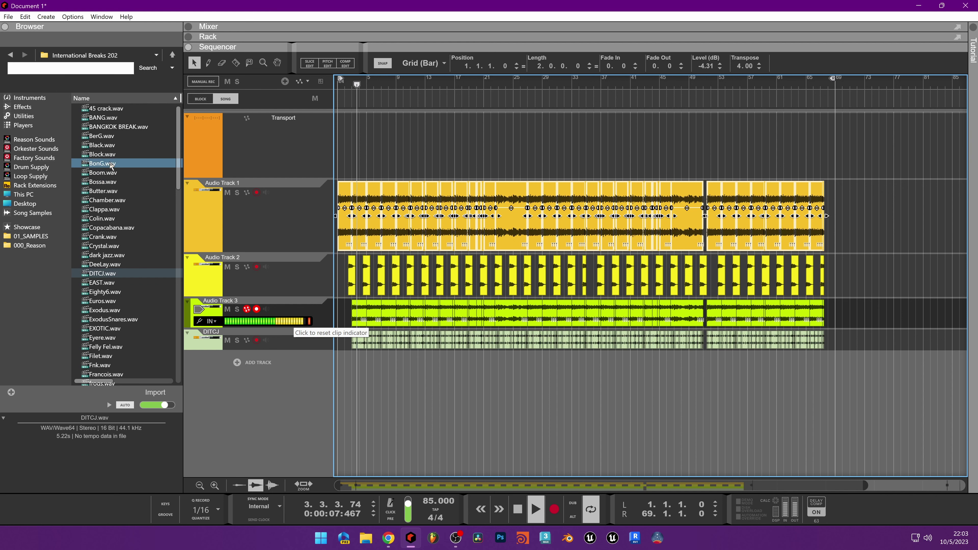
key("space")
Preview cymbals in Drum Supply's 4. Cymbals folder and place Cr_185_peace.wav on a new track at bar 3.
left_click(31, 205)
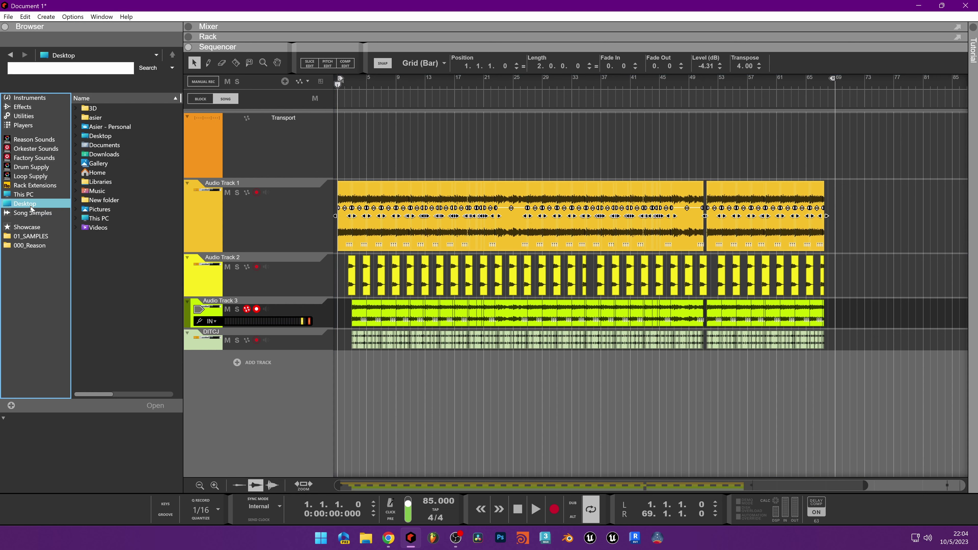
left_click(40, 168)
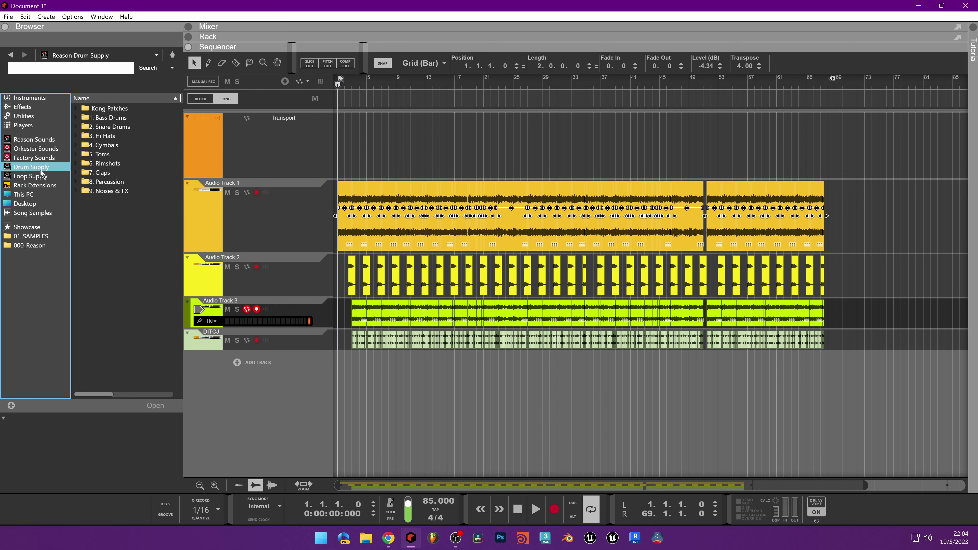
double_click(103, 145)
left_click(114, 173)
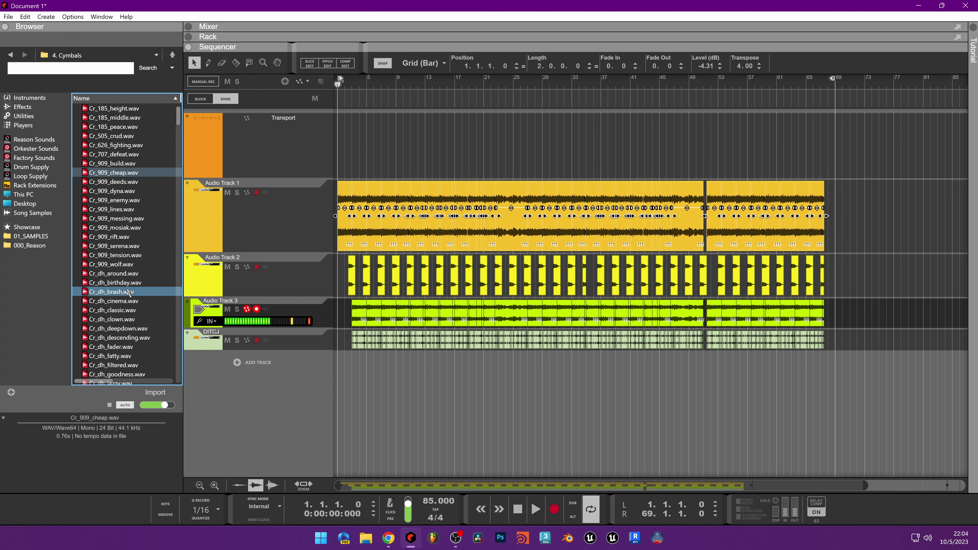
left_click(128, 127)
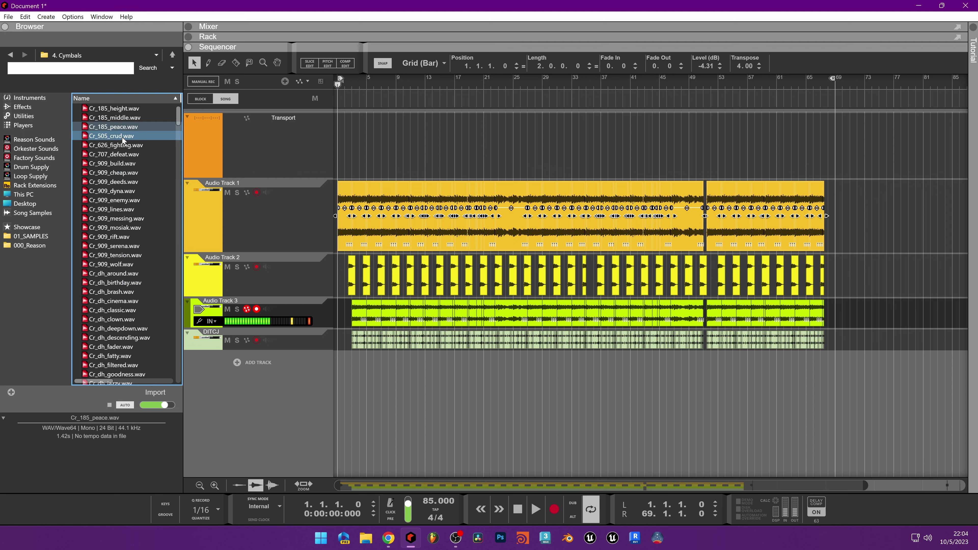
left_click_drag(122, 128, 382, 355)
Lower the Cr_185_peace clip's level to -9.80 dB and briefly play from the start.
scroll(356, 352, "up", 6, "ctrl")
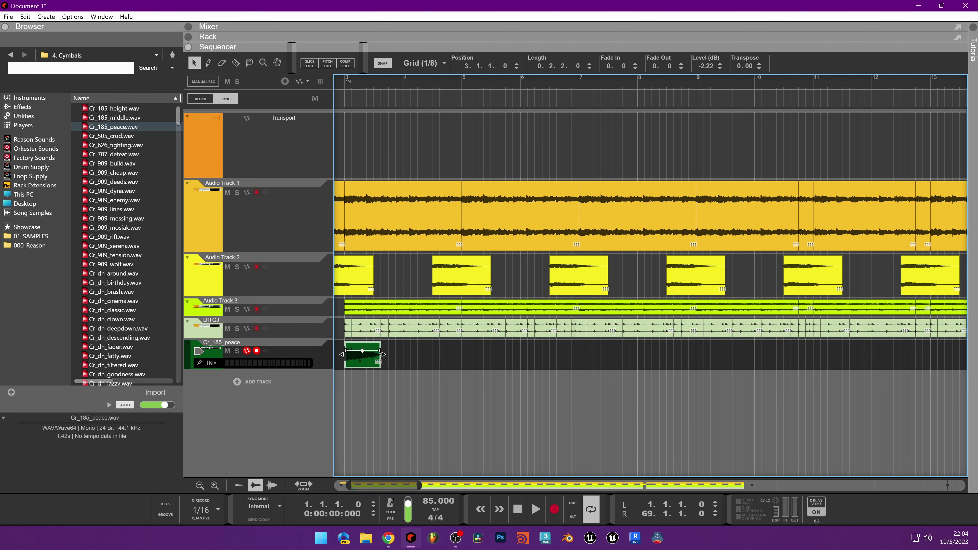
key("space")
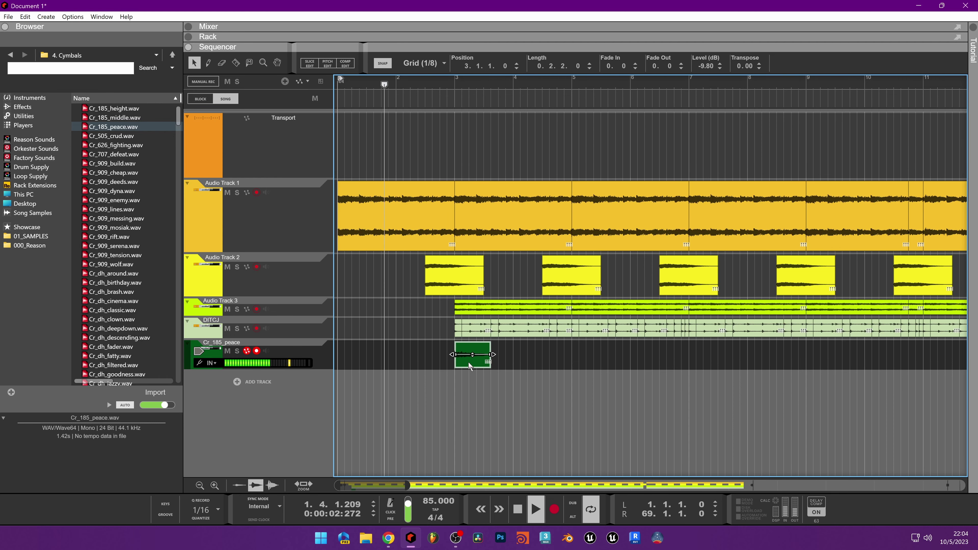
key("space")
Copy the cymbal clip to position 2.2.1.0, ahead of the original, and reverse the copy.
left_click_drag(464, 368, 424, 364)
right_click(422, 363)
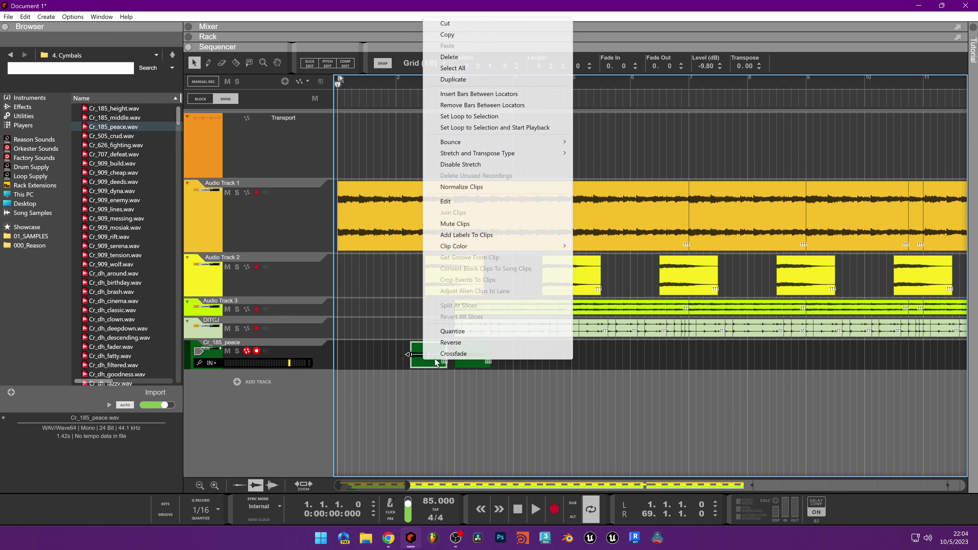
left_click(448, 344)
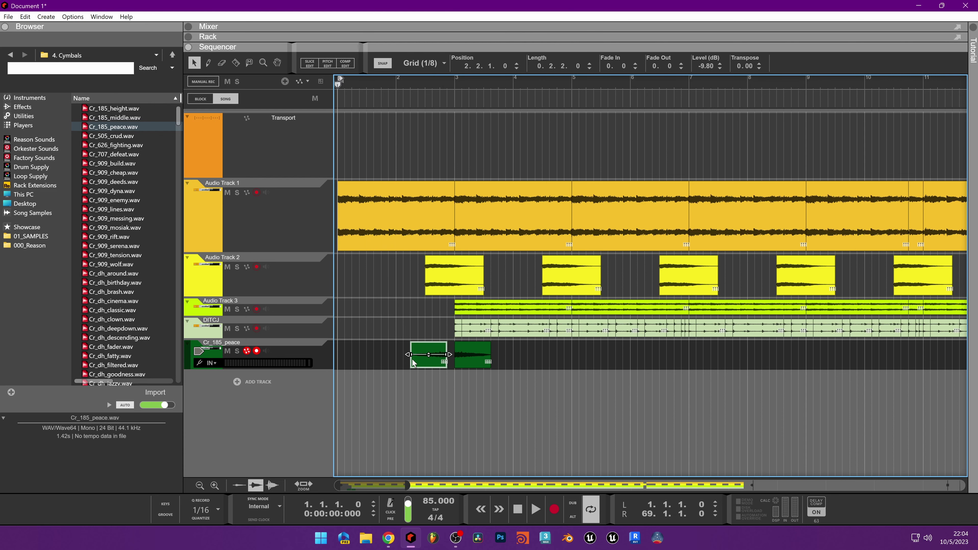
Extend the reversed cymbal clip to start at bar 1 with a length of 2.0.2.0, and play it briefly.
left_click_drag(408, 355, 315, 358)
key("ctrl+z")
left_click_drag(408, 354, 347, 358)
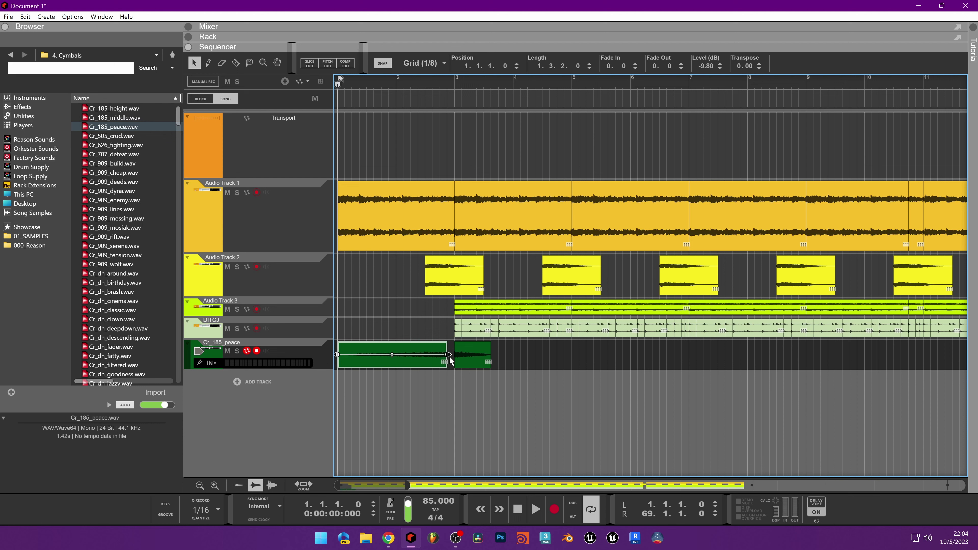
key("space")
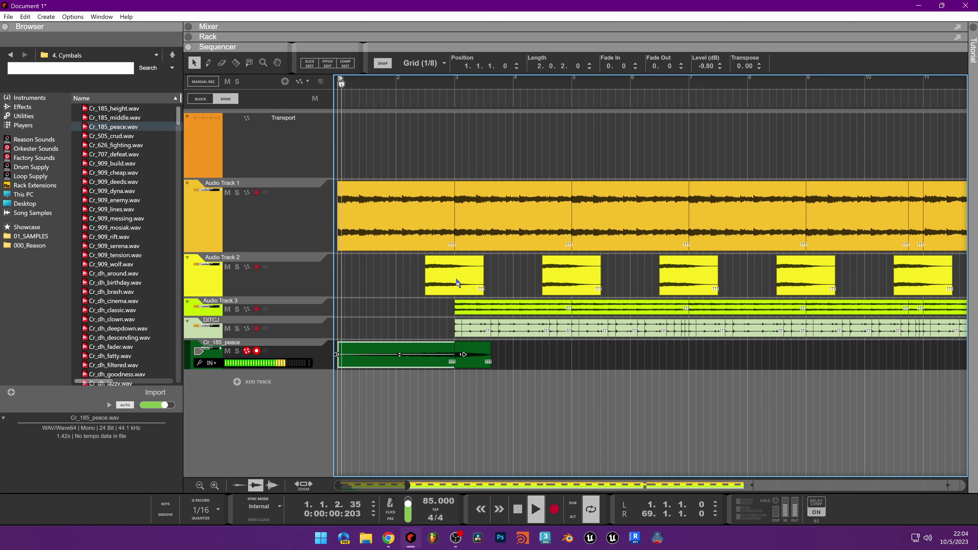
key("space")
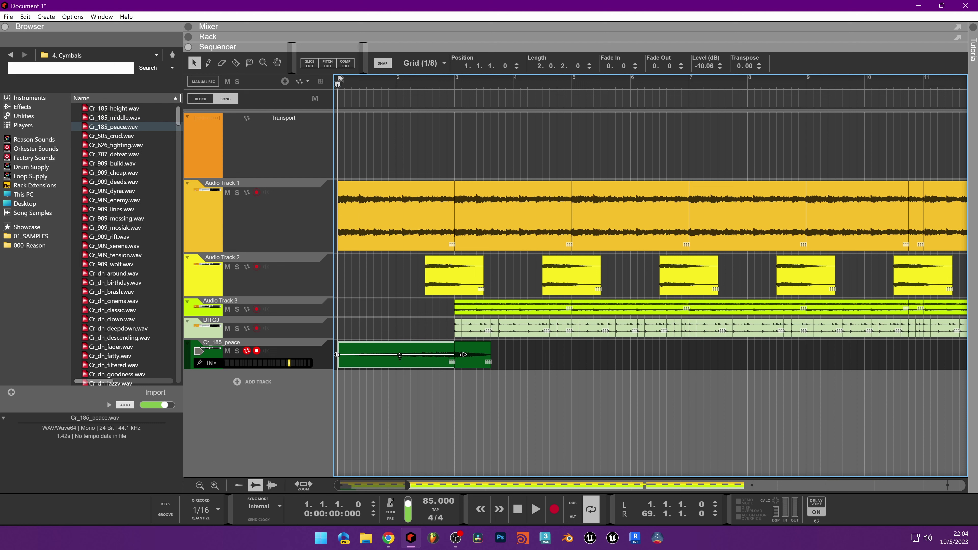
Give the reversed cymbal clip a 4.0 fade-in and lower its level to -16.21 dB while listening from bar 1.
left_click_drag(399, 355, 394, 362)
key("space")
key("space")
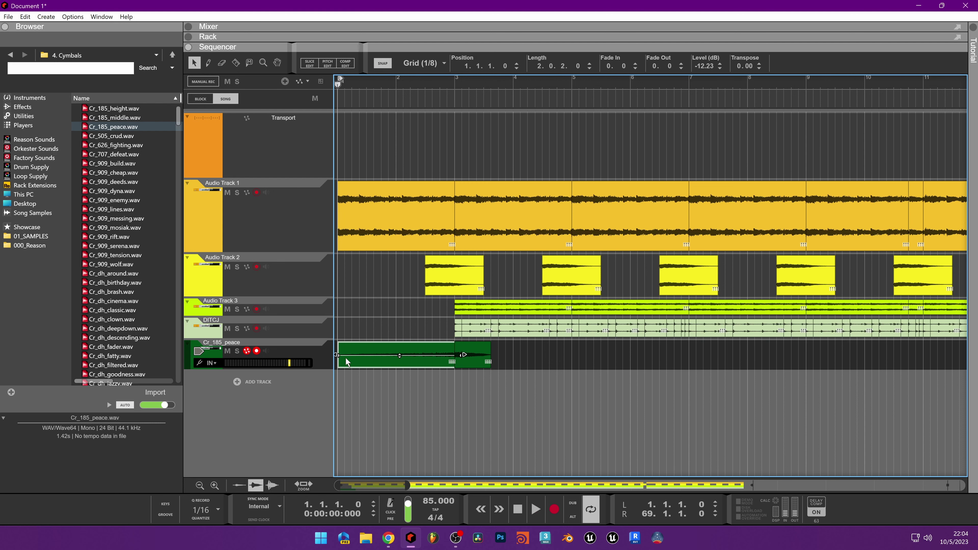
key("space")
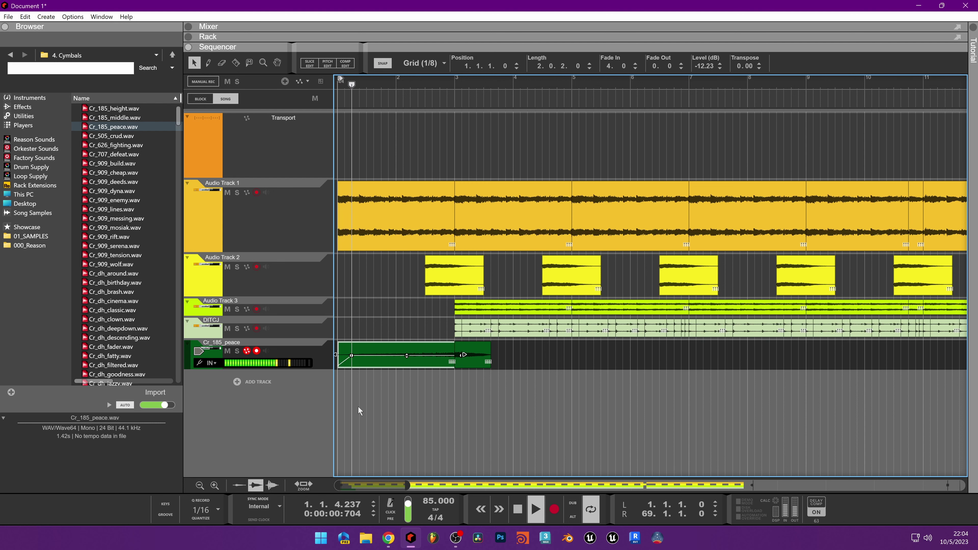
left_click_drag(410, 357, 413, 370)
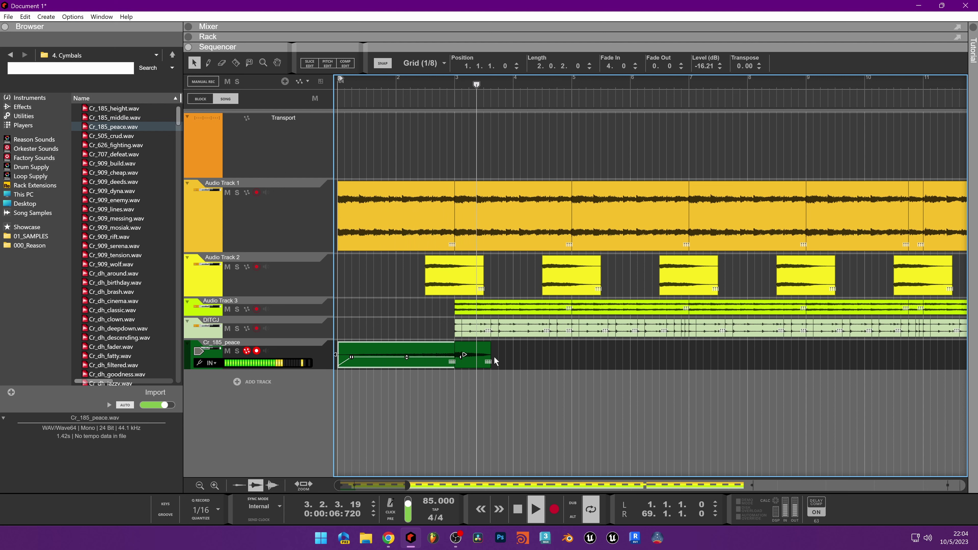
key("space")
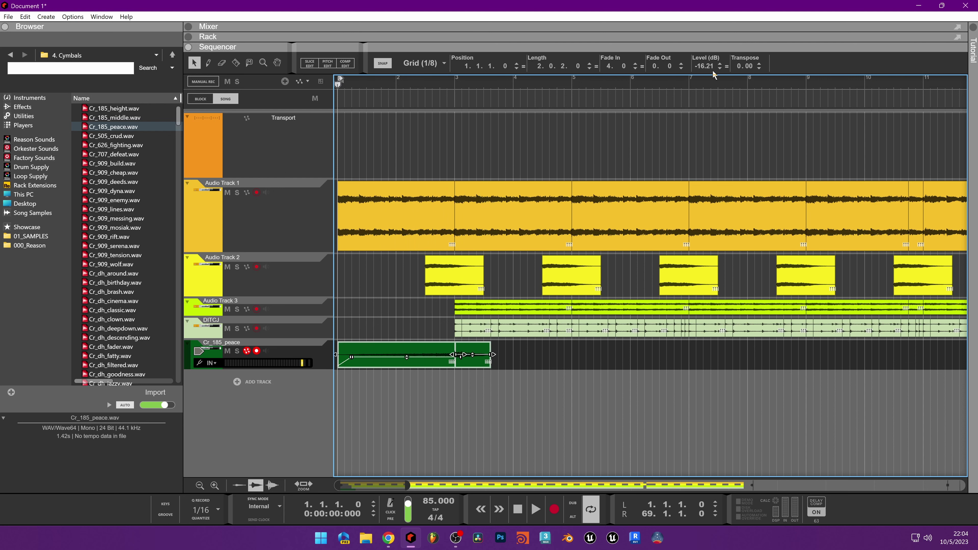
Lower both cymbal clips together, the reversed one to -23.14 dB, and set the Cr_185_peace rack fader to about -10.27 dB.
left_click_drag(712, 74, 701, 76)
key("space")
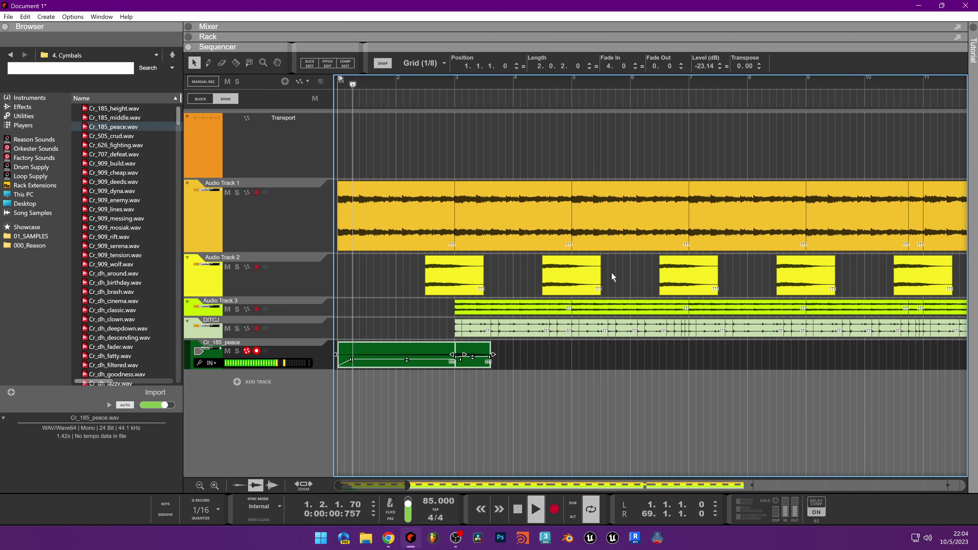
key("F6")
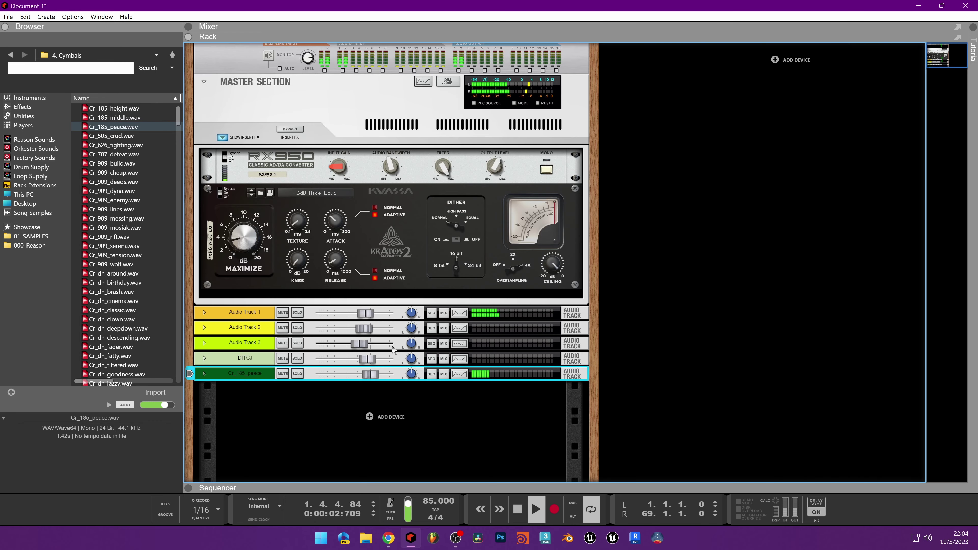
left_click_drag(371, 374, 358, 381)
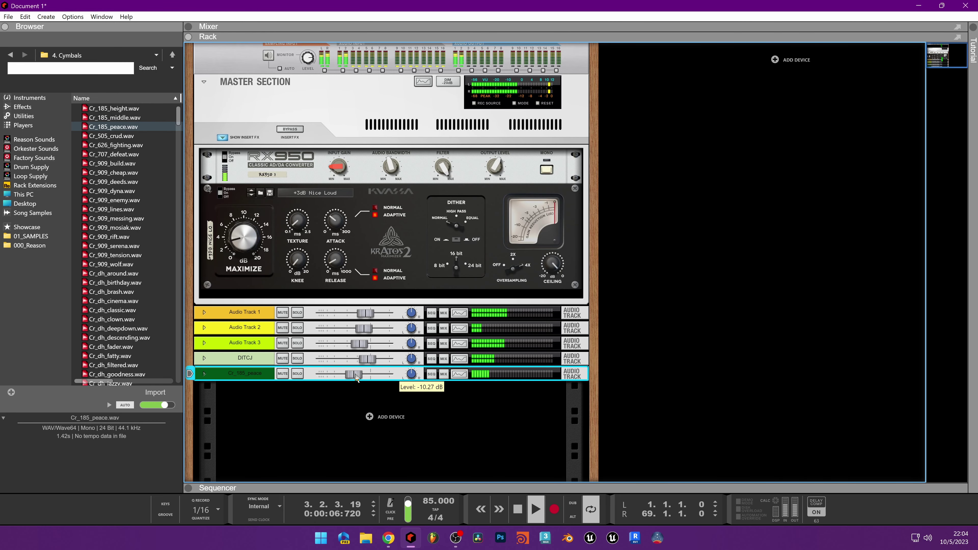
Lower the Cr_185_peace track fader slightly, stop playback, and add a Synapse DR-1 Deep Reverb as the track's insert effect.
left_click_drag(356, 378, 354, 378)
key("space")
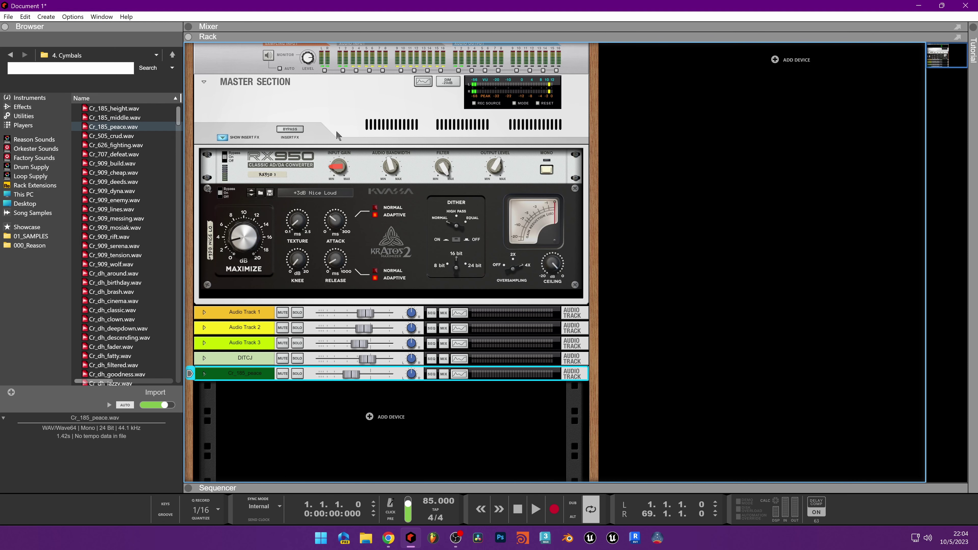
left_click(204, 373)
left_click(223, 374)
right_click(240, 401)
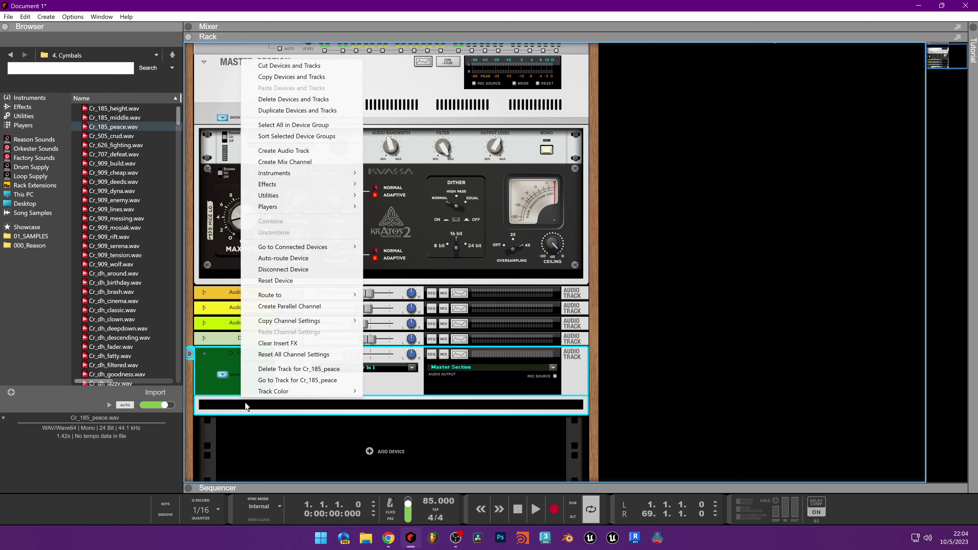
right_click(245, 402)
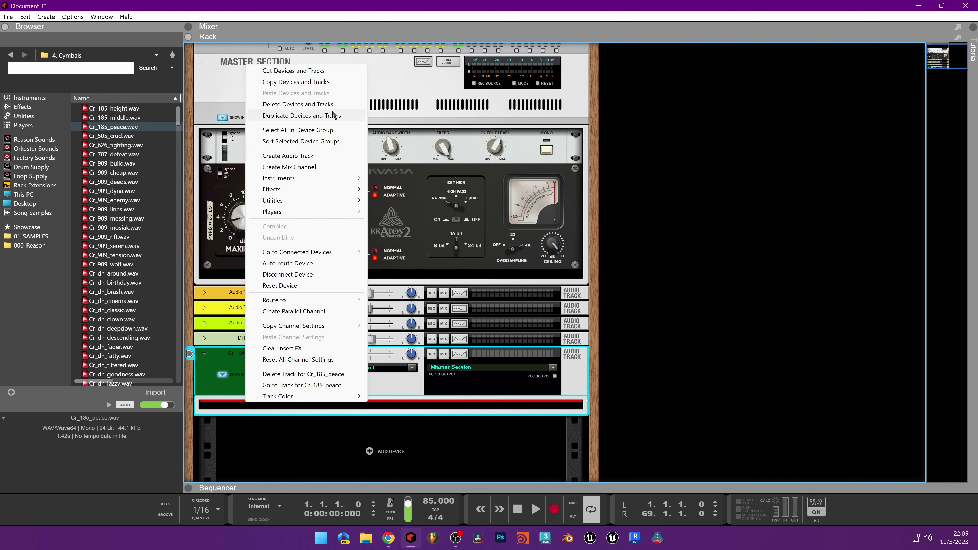
mouse_move(298, 191)
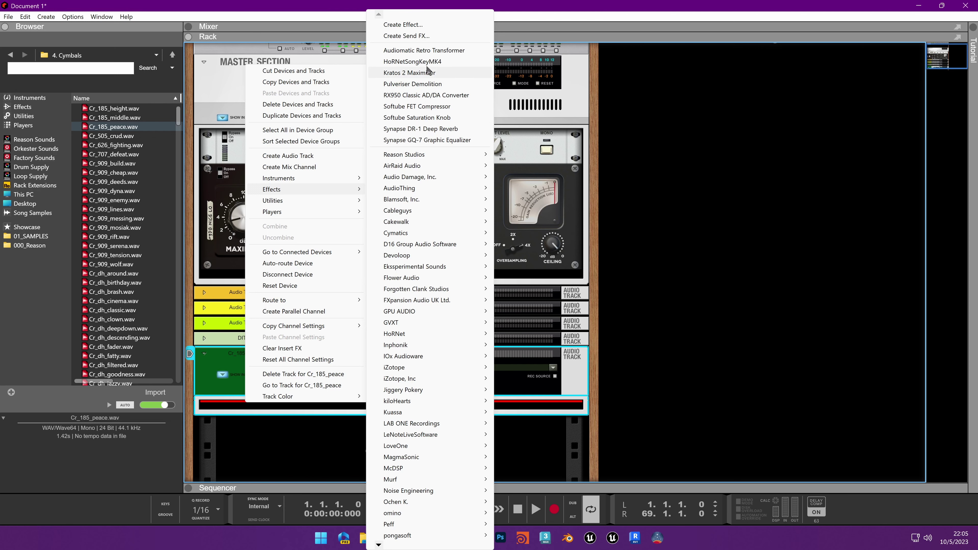
left_click_drag(410, 130, 409, 132)
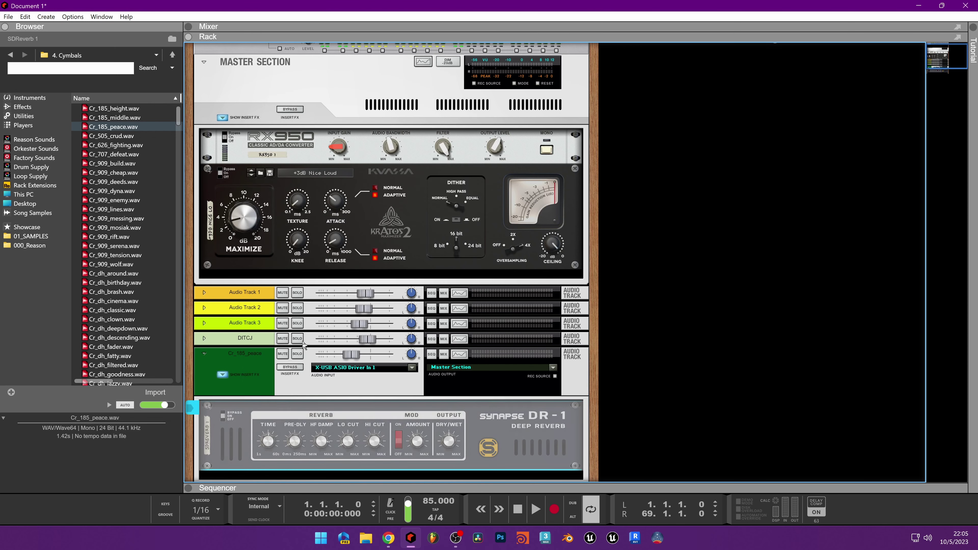
Play the cymbal track soloed, set its fader to about -14.80 dB and the DR-1 reverb's Dry/Wet to 67%, and unsolo it.
key("space")
left_click(297, 354)
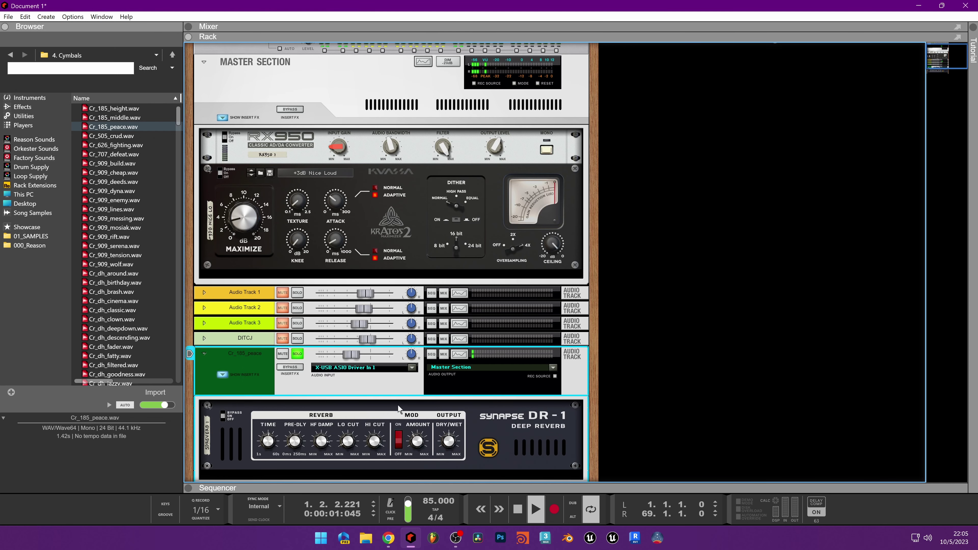
left_click_drag(351, 356, 348, 355)
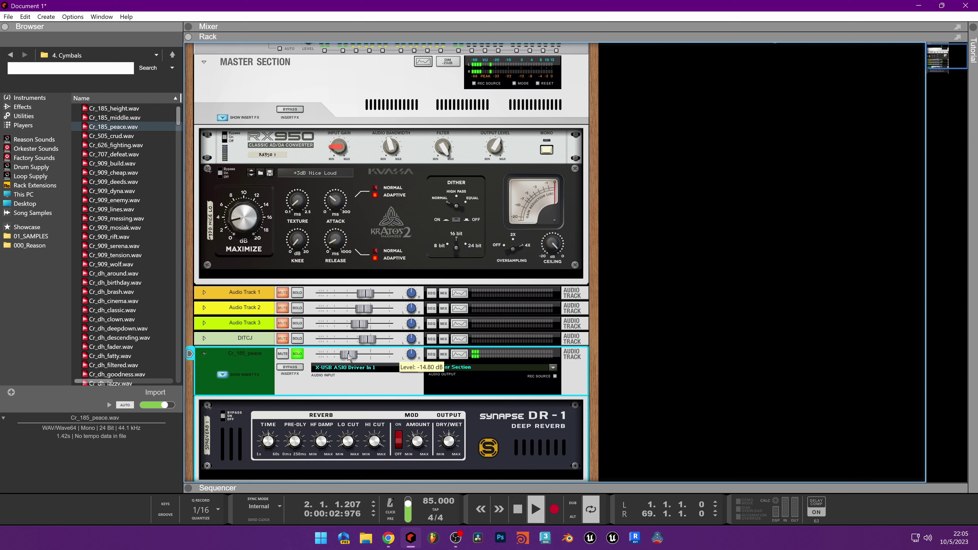
left_click(367, 467)
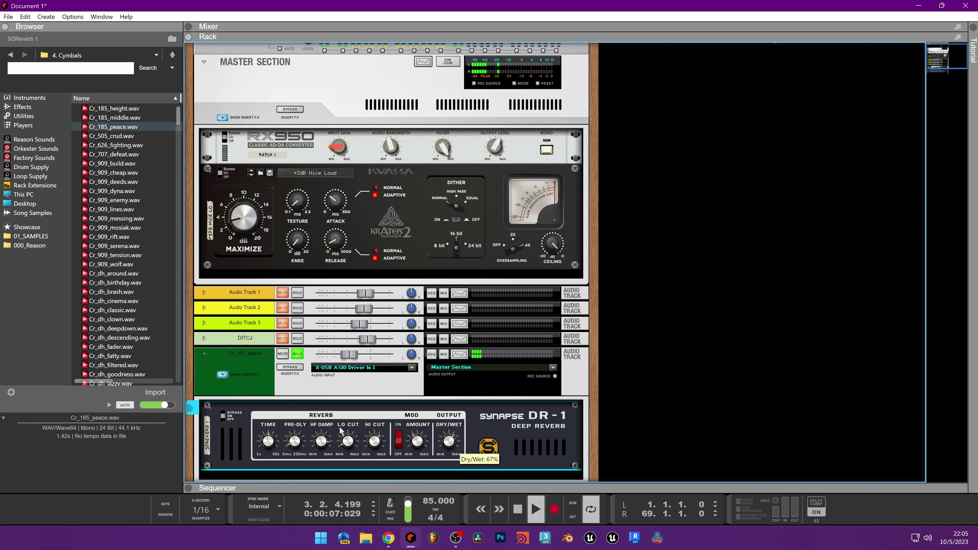
key("space")
left_click(299, 355)
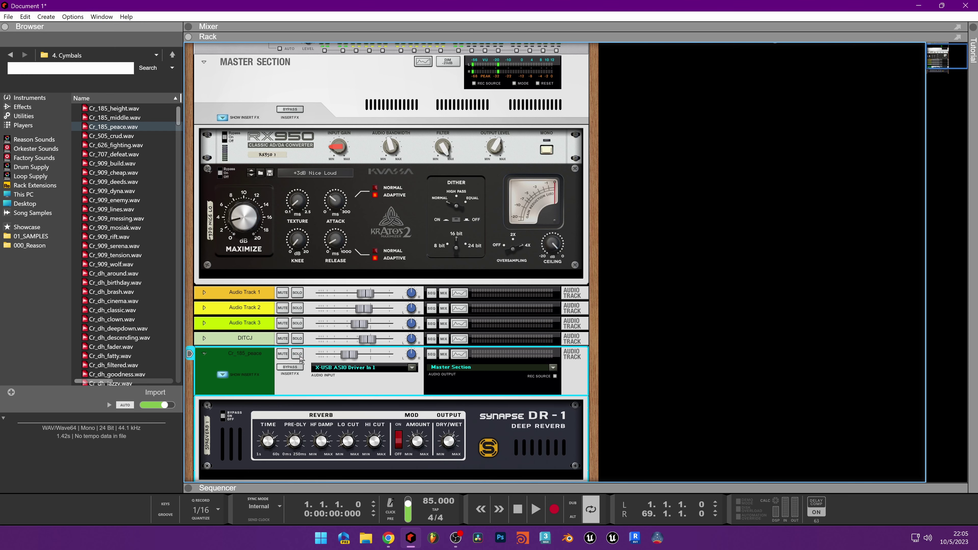
Show the sequencer and raise both cymbal clips together, the reversed one to -19.52 dB, while the song plays.
left_click_drag(393, 483, 392, 97)
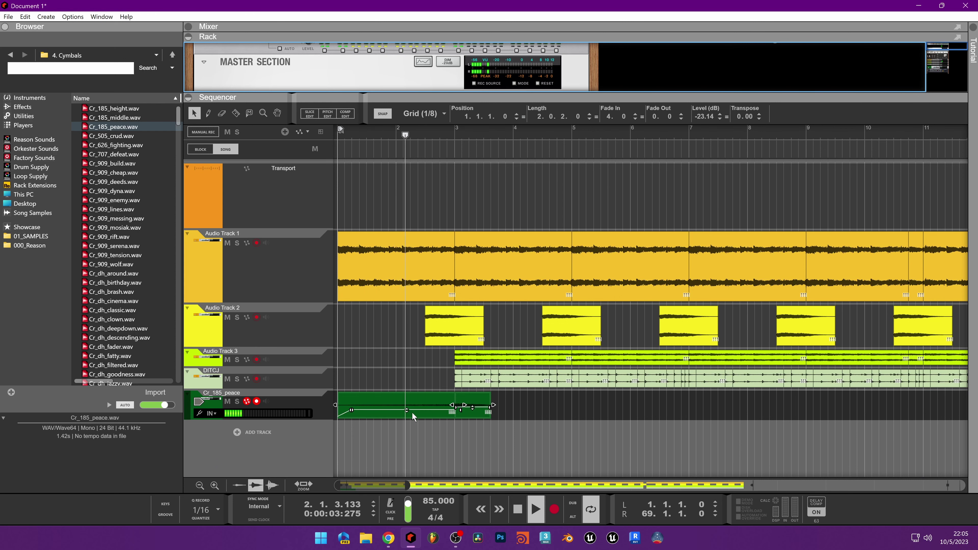
left_click_drag(456, 404, 455, 401)
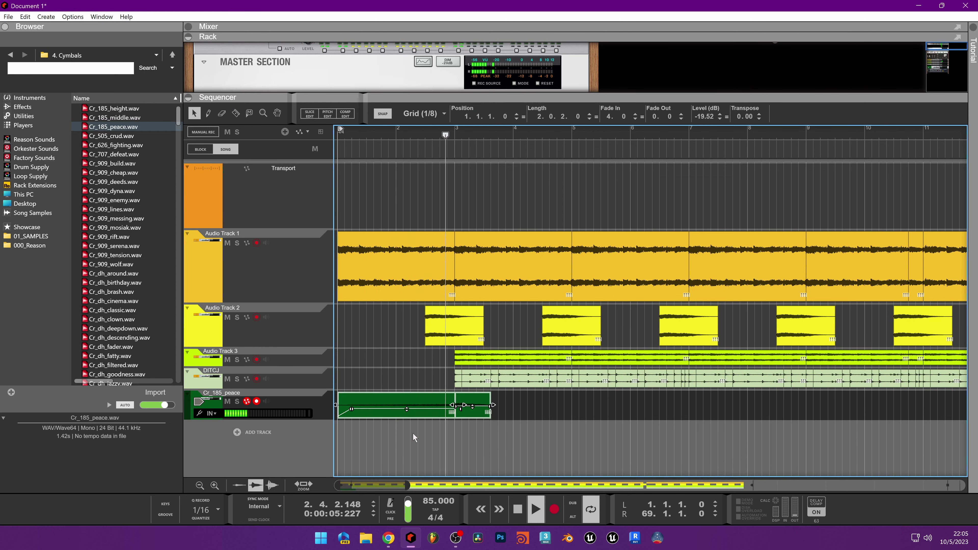
left_click(521, 425)
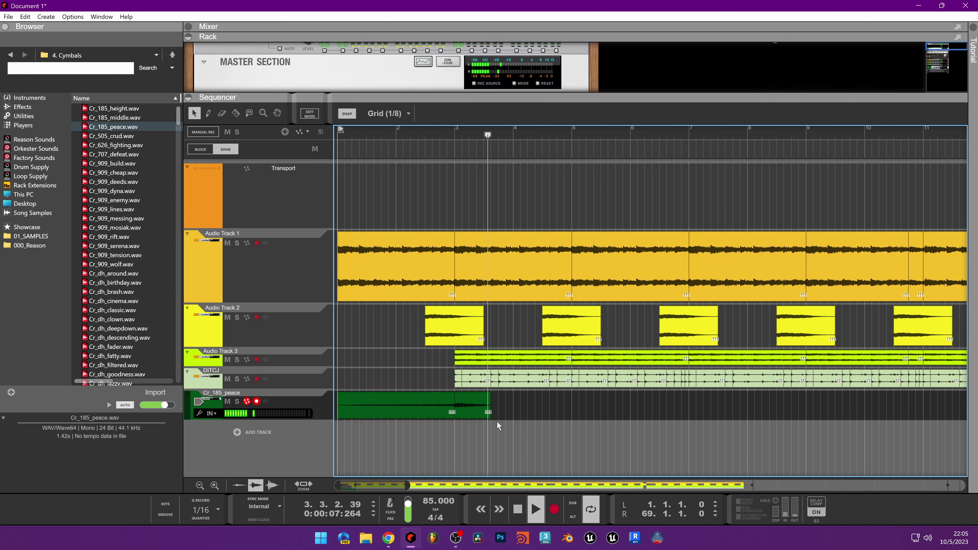
Copy the forward cymbal clip from bar 3 to positions 7.1.1.0, 10.3.1.0 and bar 11.
left_click(489, 414)
left_click_drag(489, 414, 725, 416)
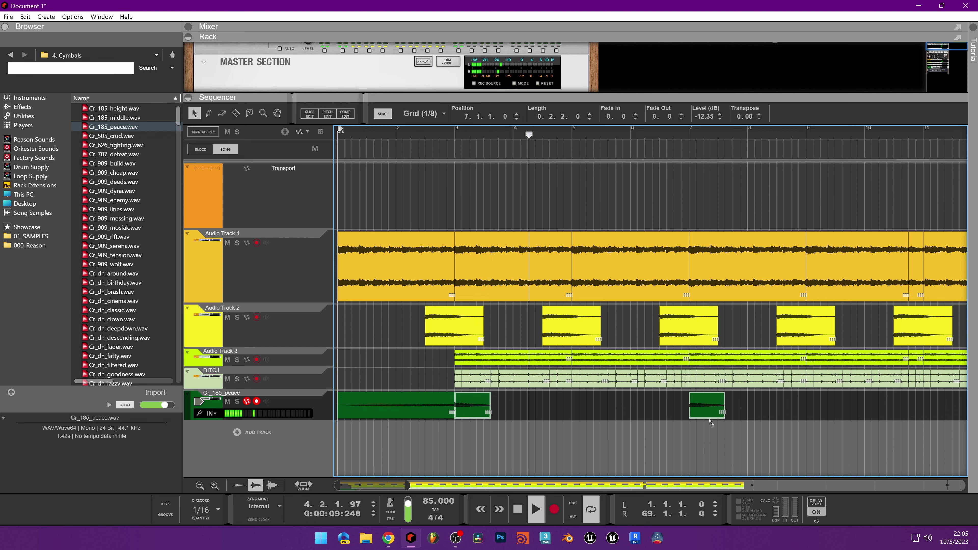
scroll(568, 441, "down", 2, "ctrl")
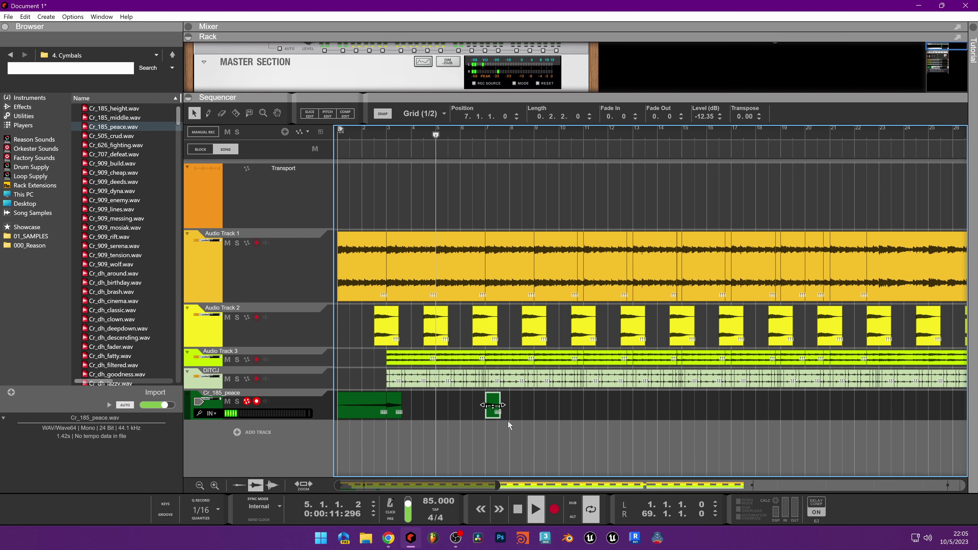
left_click_drag(500, 417, 581, 428)
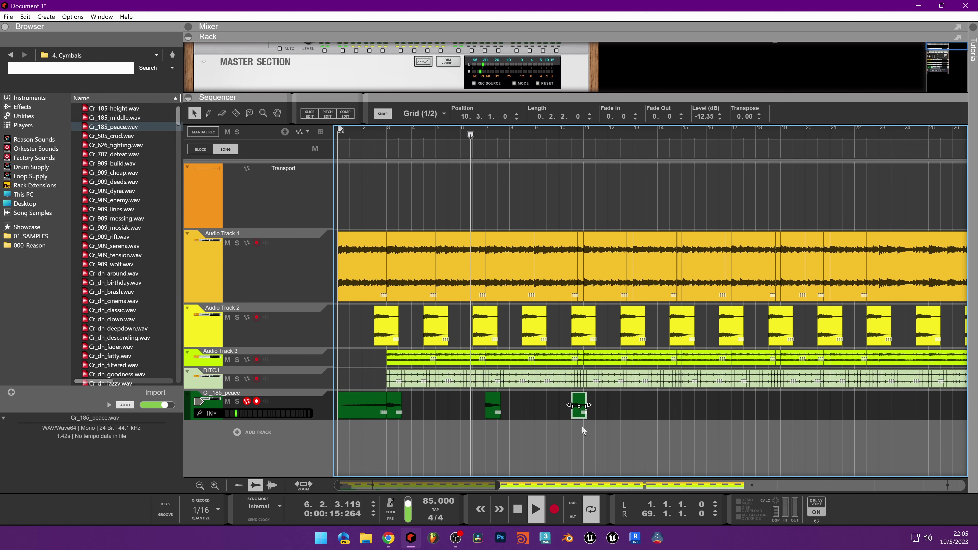
scroll(582, 428, "down", 2, "ctrl")
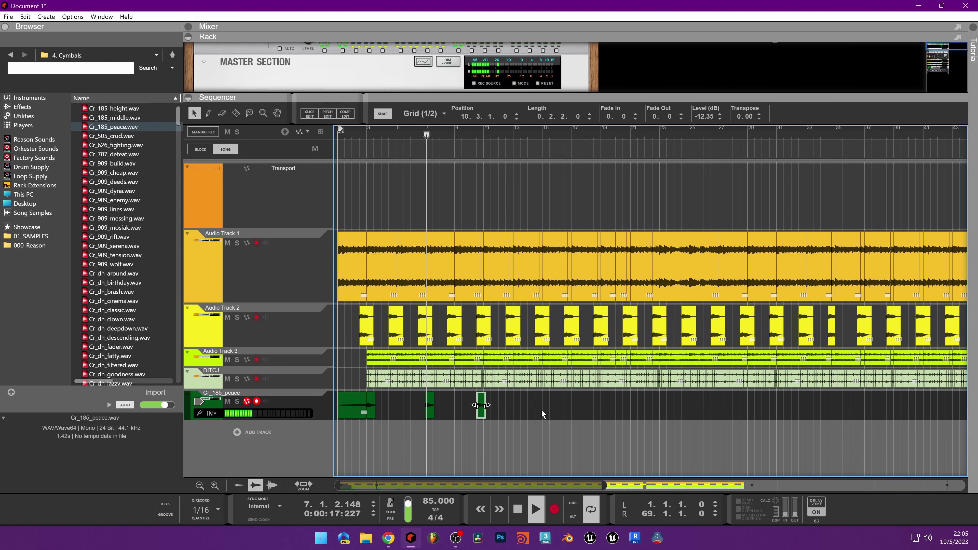
scroll(527, 406, "up", 1, "ctrl")
left_click_drag(475, 415, 485, 416)
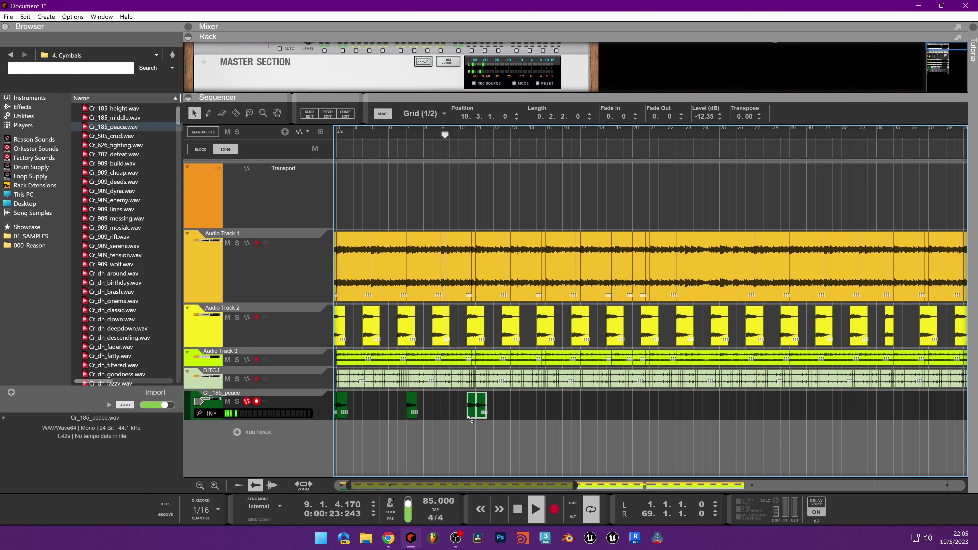
left_click_drag(480, 417, 473, 420)
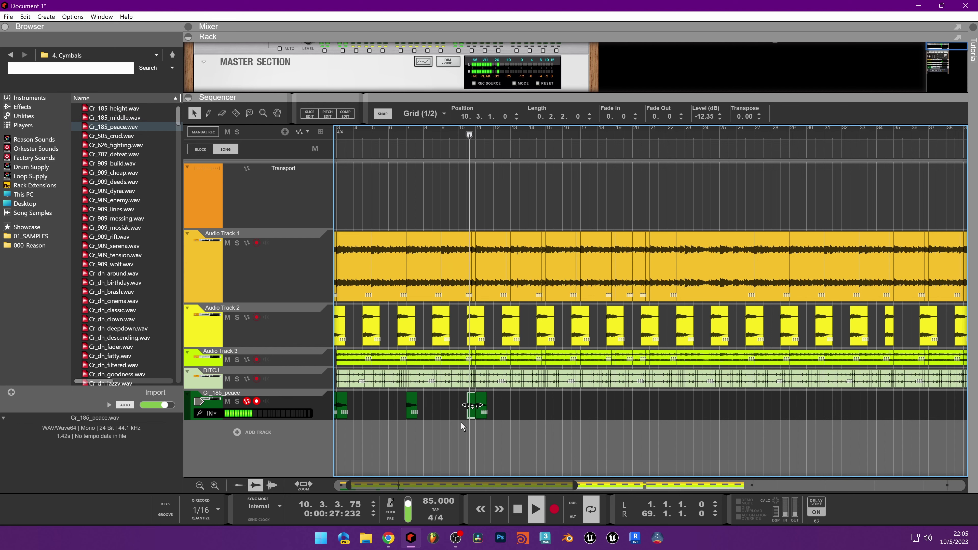
Move the cymbal clip just before bar 11 to position 10.4.1.0 and play the passage leading into bar 11.
key("space")
scroll(465, 420, "up", 3)
key("space")
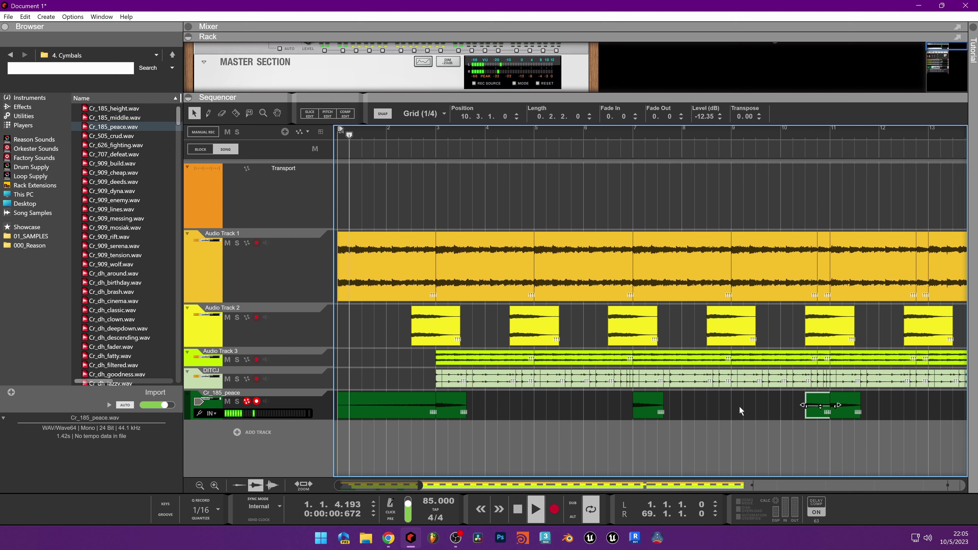
left_click_drag(816, 408, 829, 408)
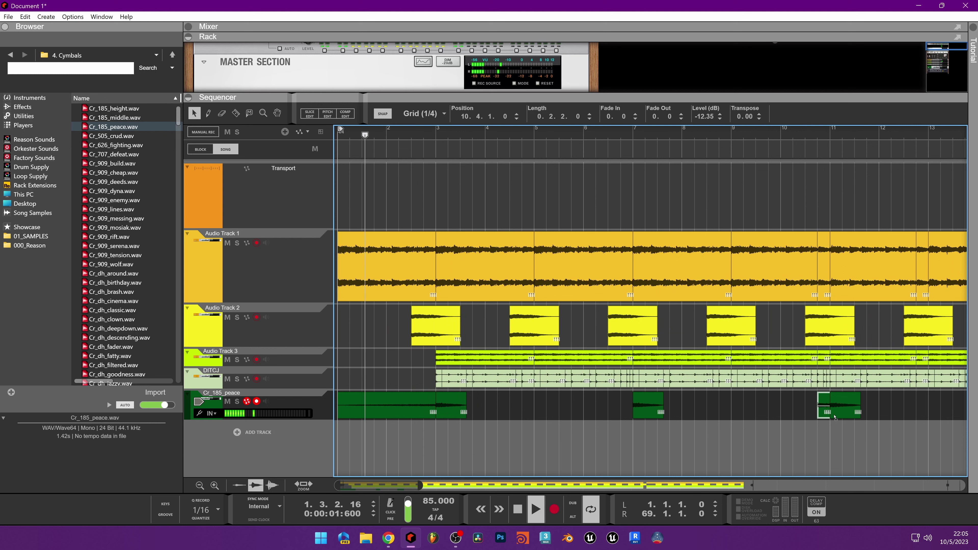
left_click(815, 134)
key("space")
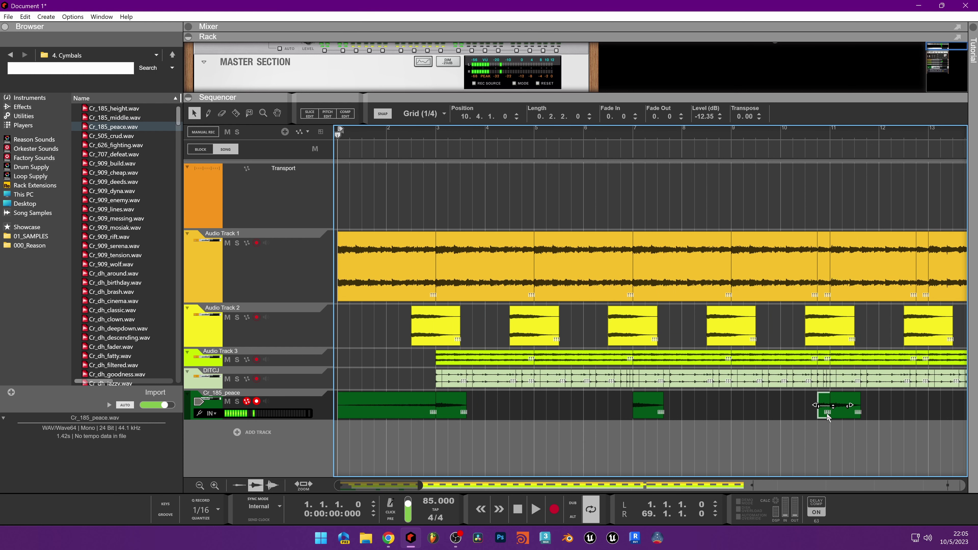
key("space")
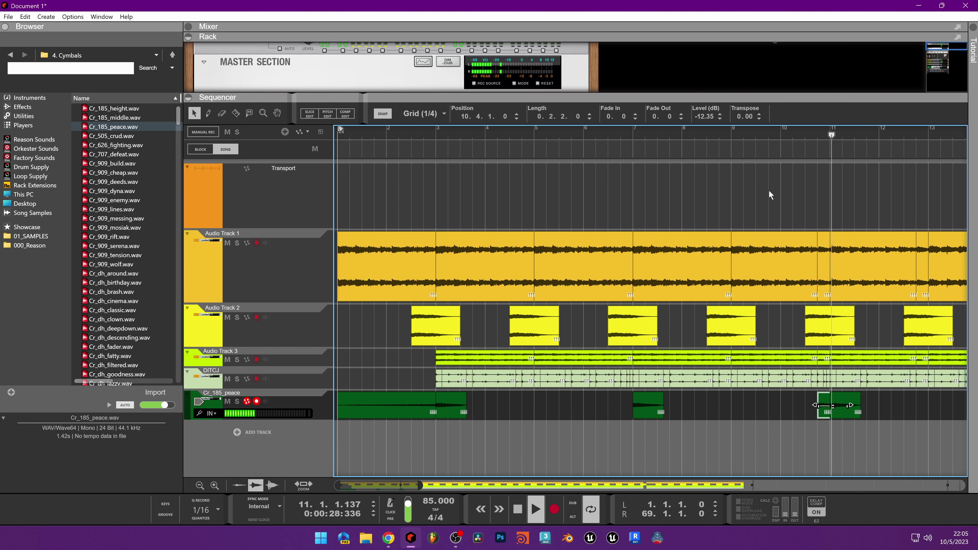
Copy the bar 11 cymbal clip to bar 15, lower that copy to -17.36 dB, and copy it on to bars 19 and 23.
scroll(682, 381, "down", 1)
scroll(662, 389, "down", 2)
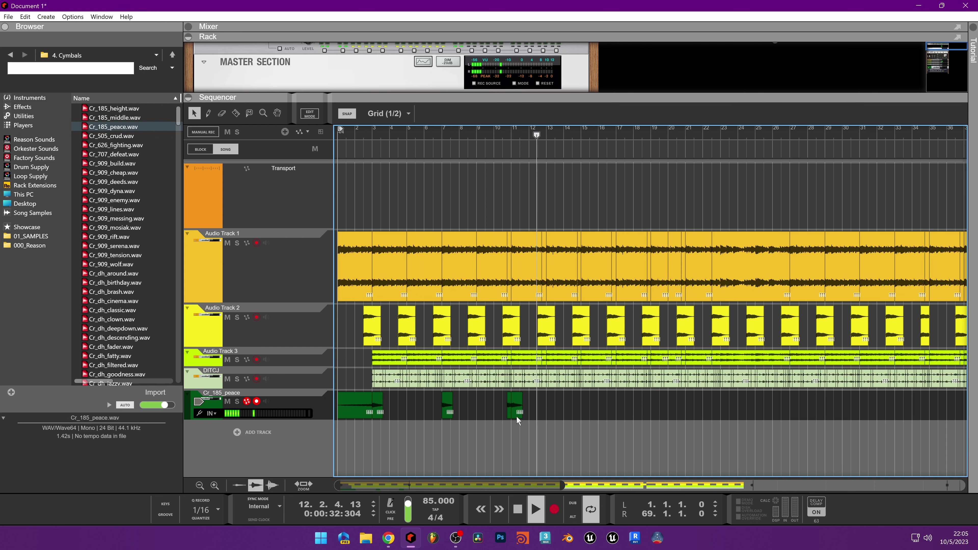
left_click_drag(512, 416, 583, 427)
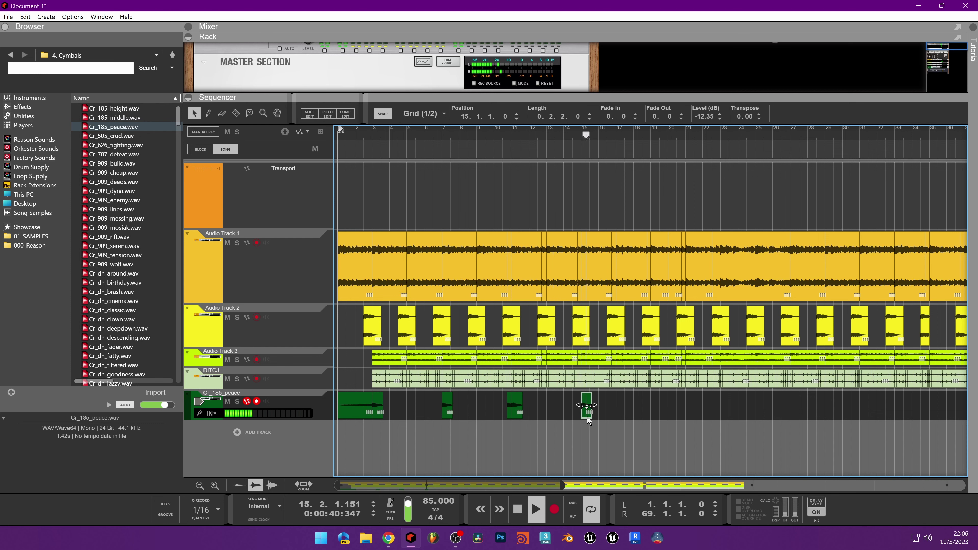
left_click_drag(586, 405, 658, 420)
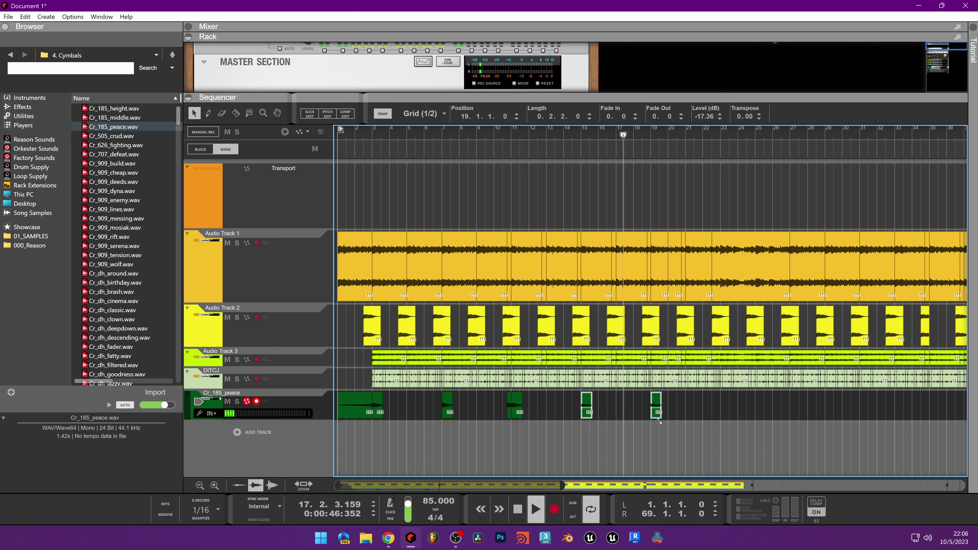
left_click(657, 416)
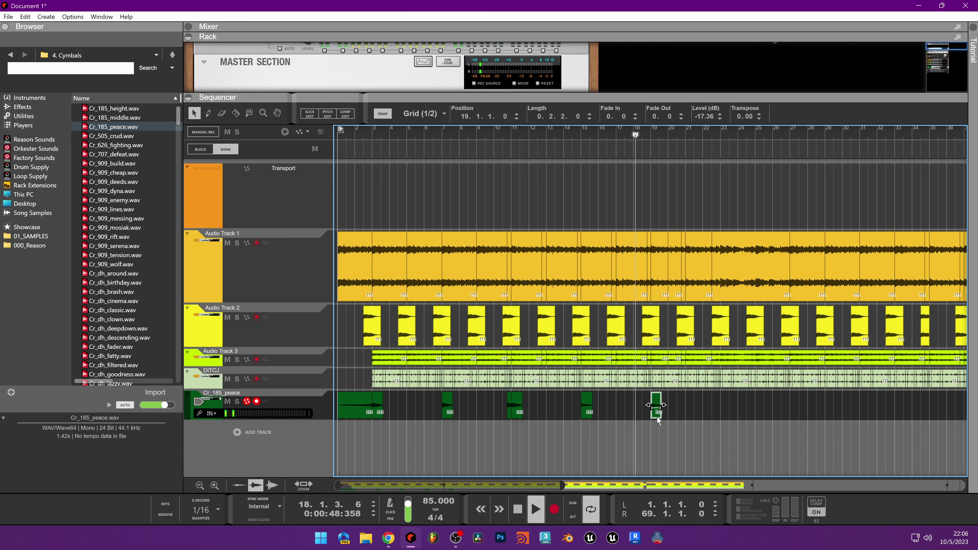
left_click_drag(655, 416, 722, 417)
Copy the reversed cymbal clip from bar 1 to bar 25 and the forward cymbal clip from bar 23 to bar 27.
left_click(362, 413)
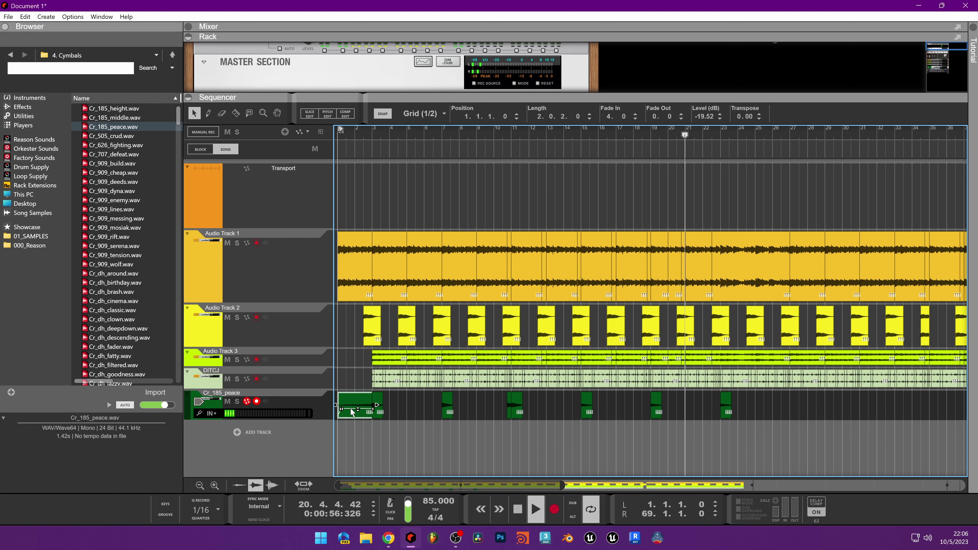
left_click_drag(351, 412, 730, 414)
scroll(729, 414, "up", 2)
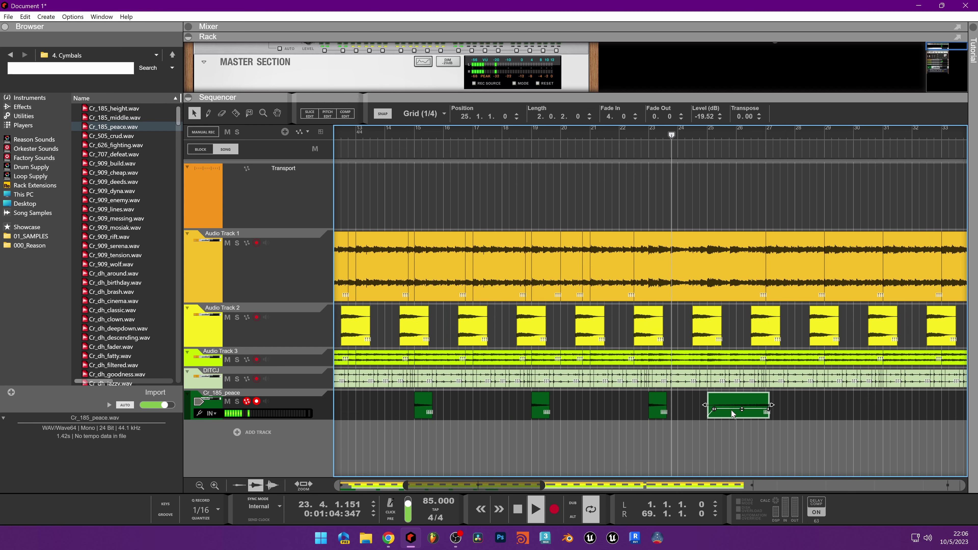
left_click(654, 410)
scroll(649, 417, "down", 3)
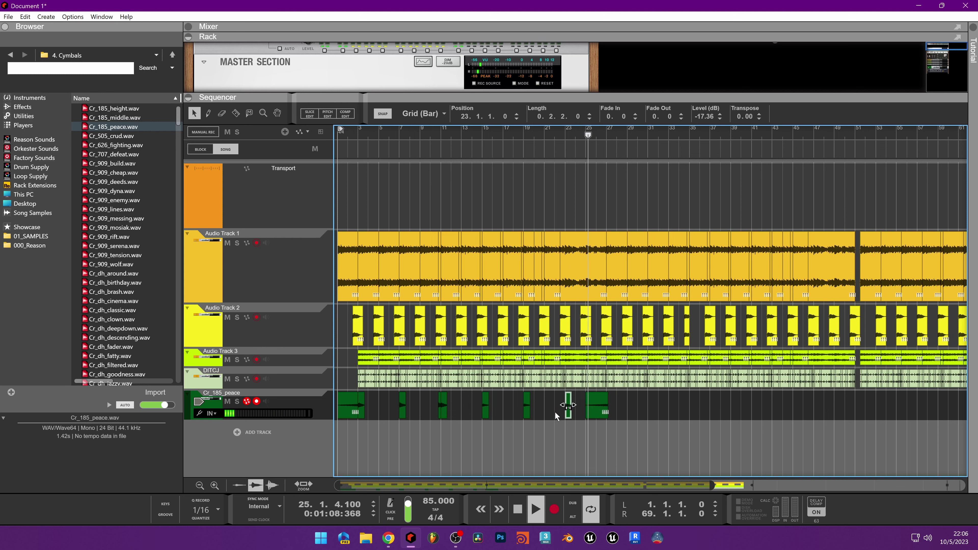
left_click_drag(567, 419, 613, 422)
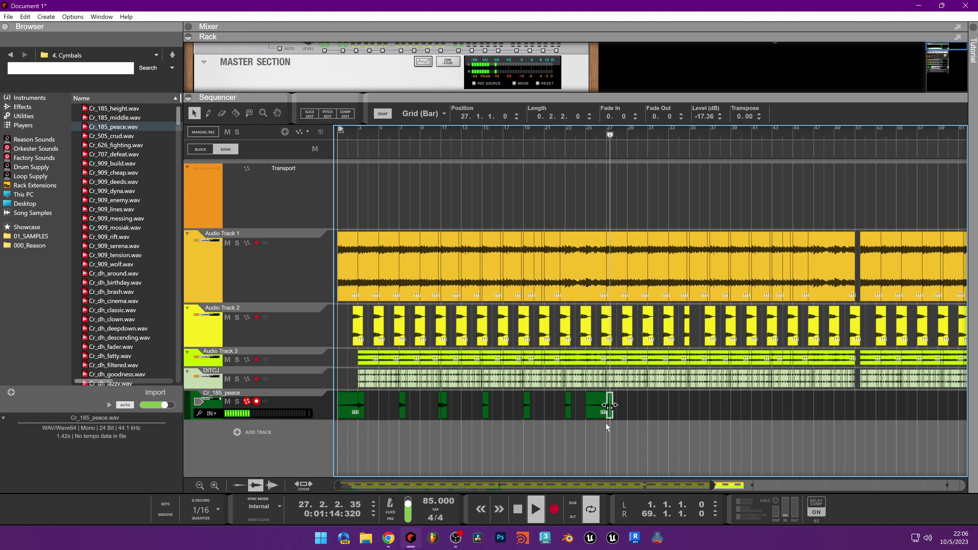
scroll(605, 422, "up", 5)
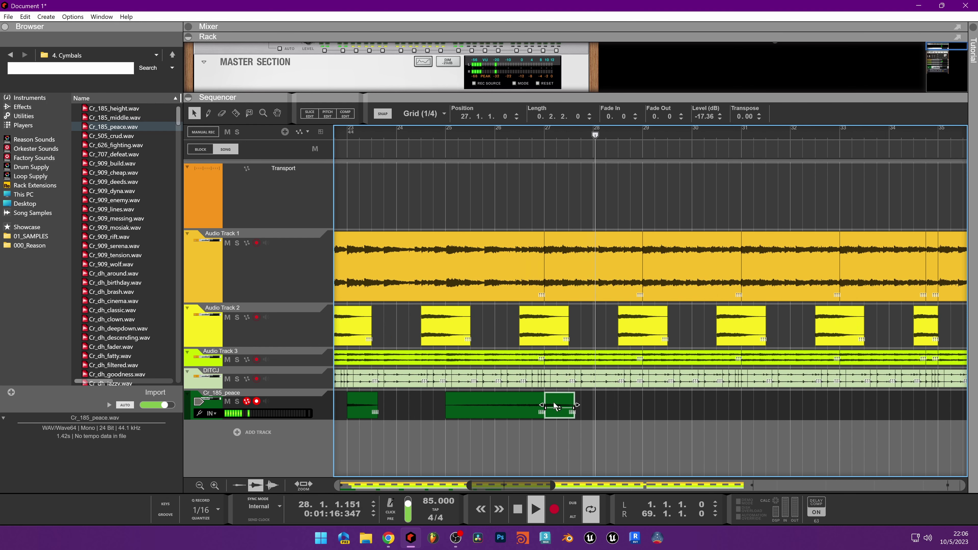
Copy the forward cymbal clip from bar 27 to bars 31, 35, 39, 43, 44, 47 and 51.
left_click_drag(558, 414, 757, 414)
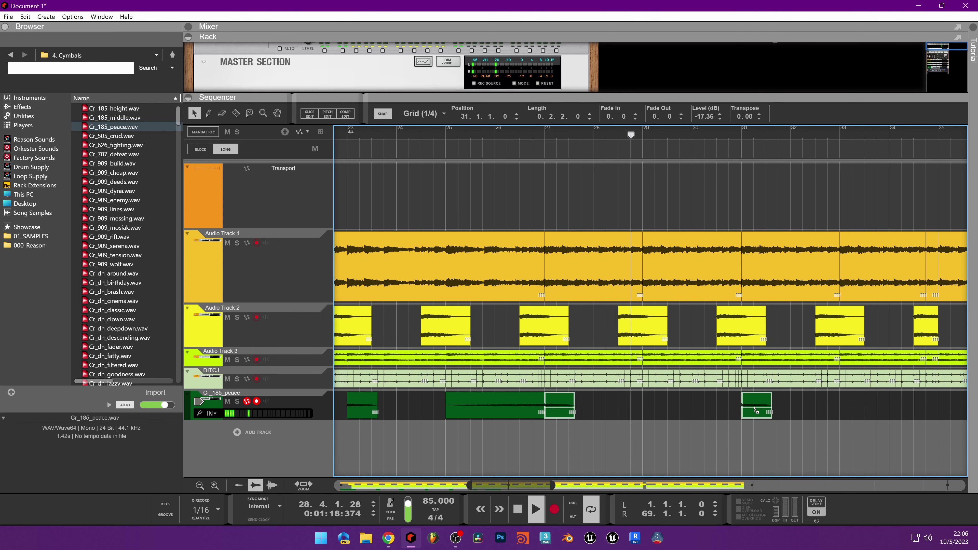
scroll(652, 408, "down", 3)
left_click_drag(692, 405, 763, 405)
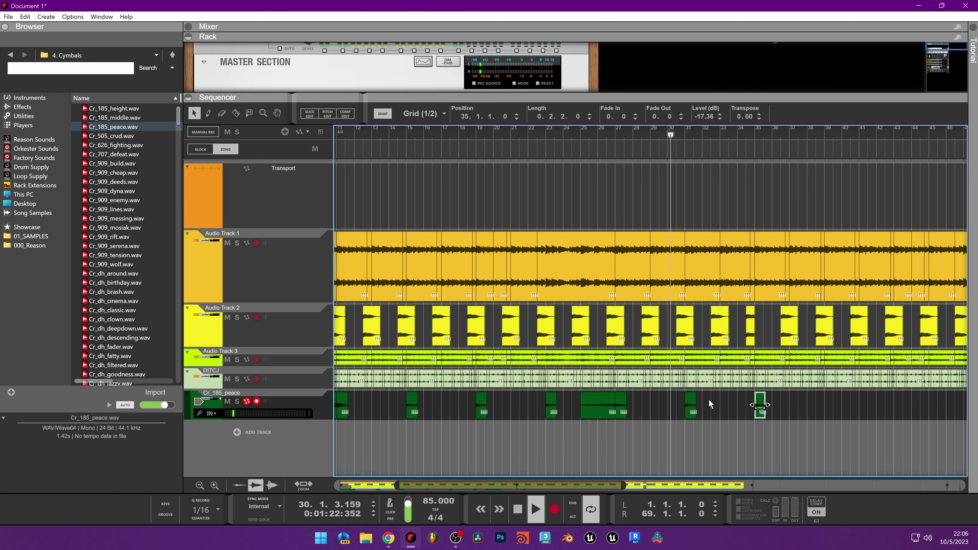
scroll(692, 397, "down", 2)
scroll(696, 397, "up", 2)
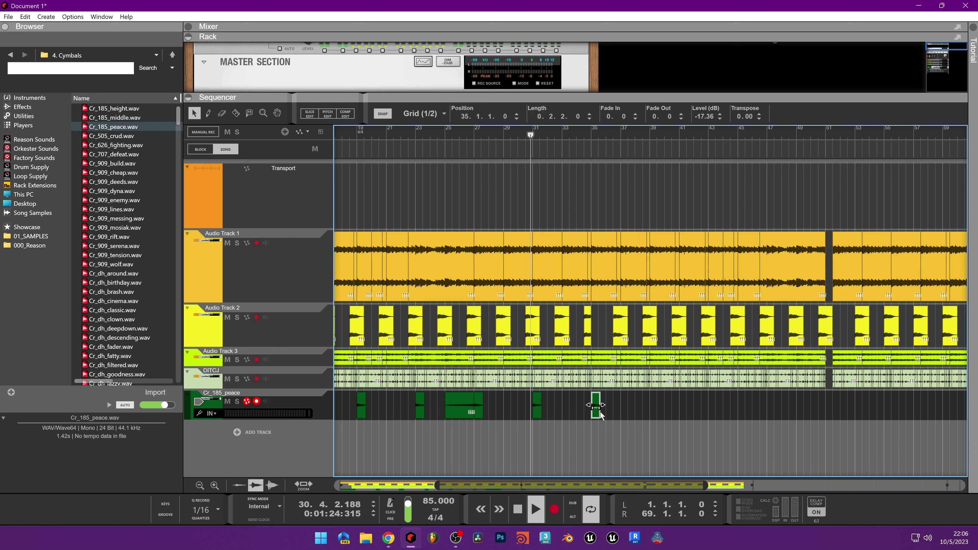
left_click_drag(599, 414, 831, 415)
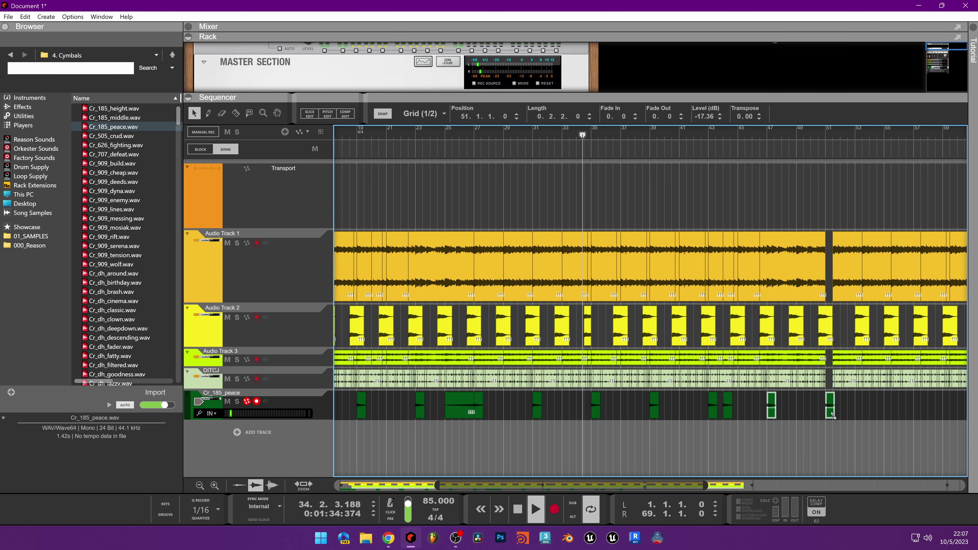
Copy the reversed cymbal clip from bar 25 to bar 49, leading into the break at bar 51.
left_click(464, 414)
left_click_drag(465, 414, 811, 416)
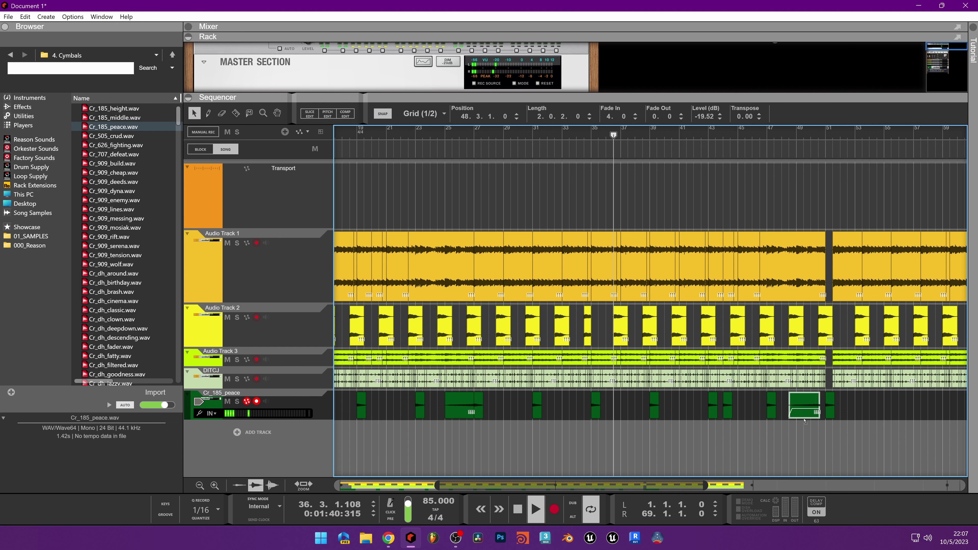
scroll(811, 416, "down", 2)
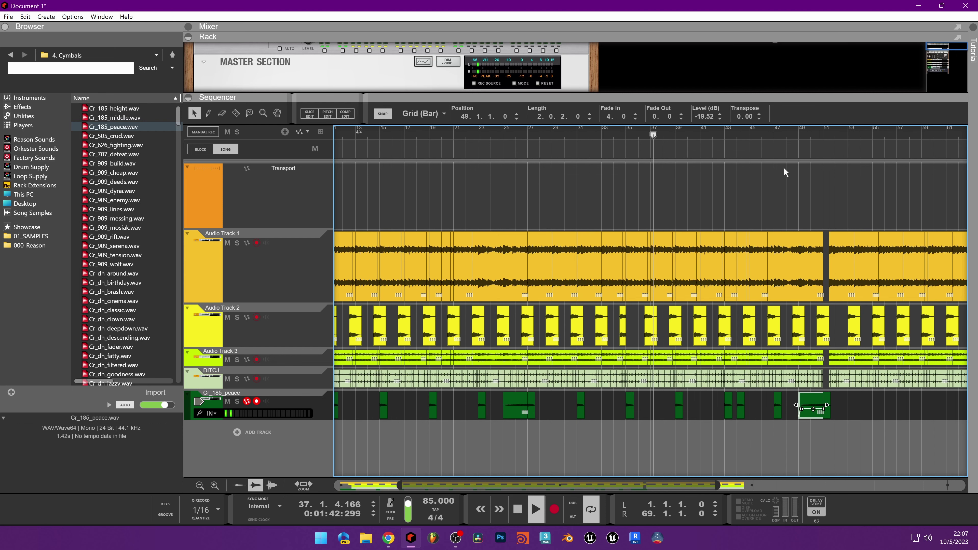
Play the passage leading into the bar 51 break and look over the cymbal track's device in the rack.
left_click(796, 133)
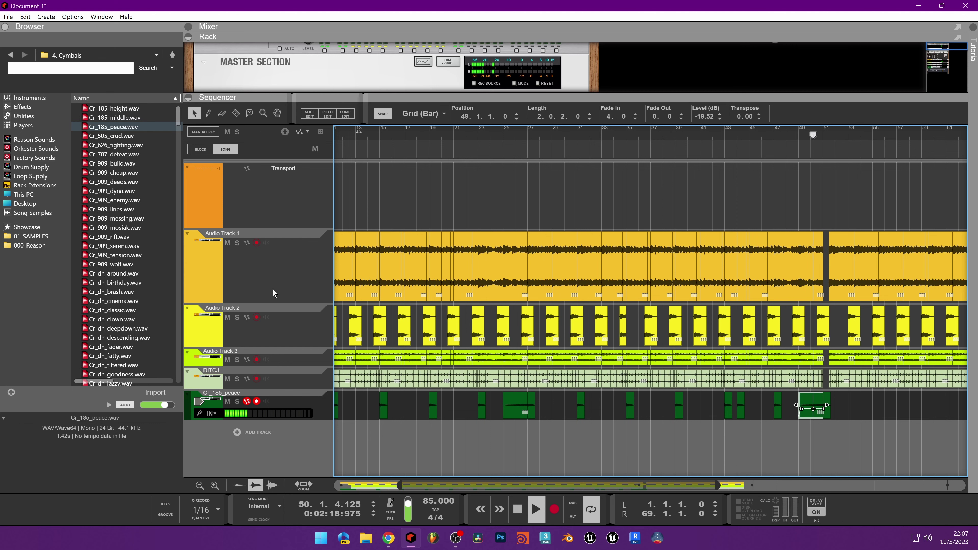
scroll(375, 70, "down", 5)
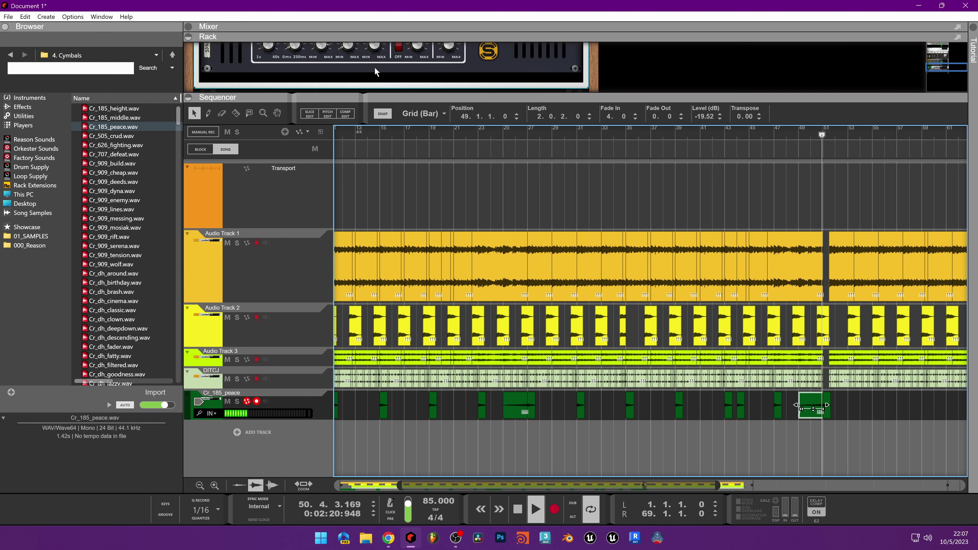
scroll(373, 67, "up", 5)
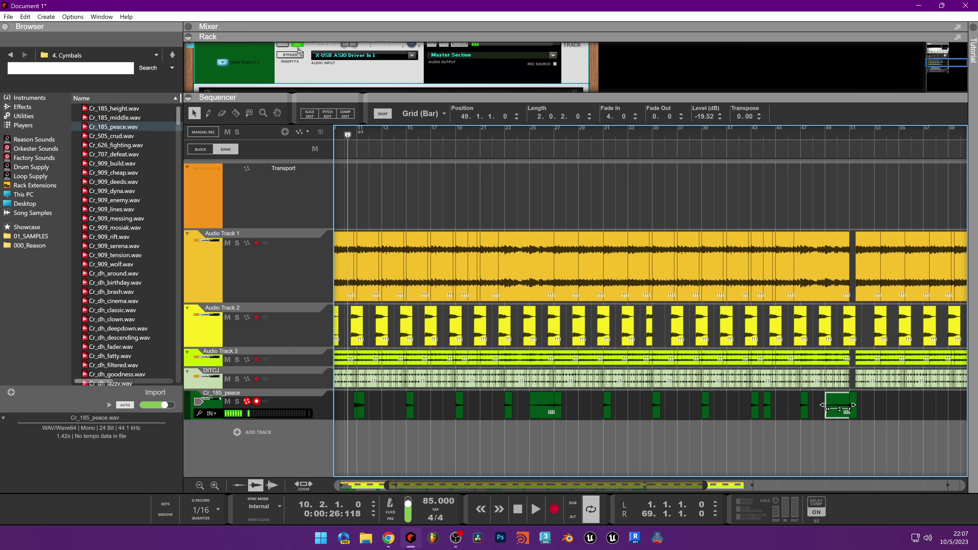
left_click(298, 48)
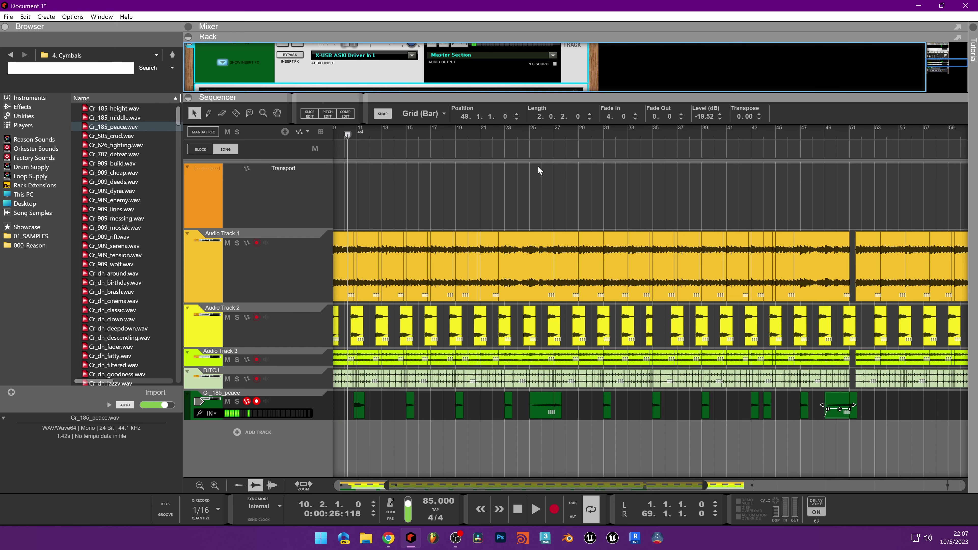
left_click(818, 139)
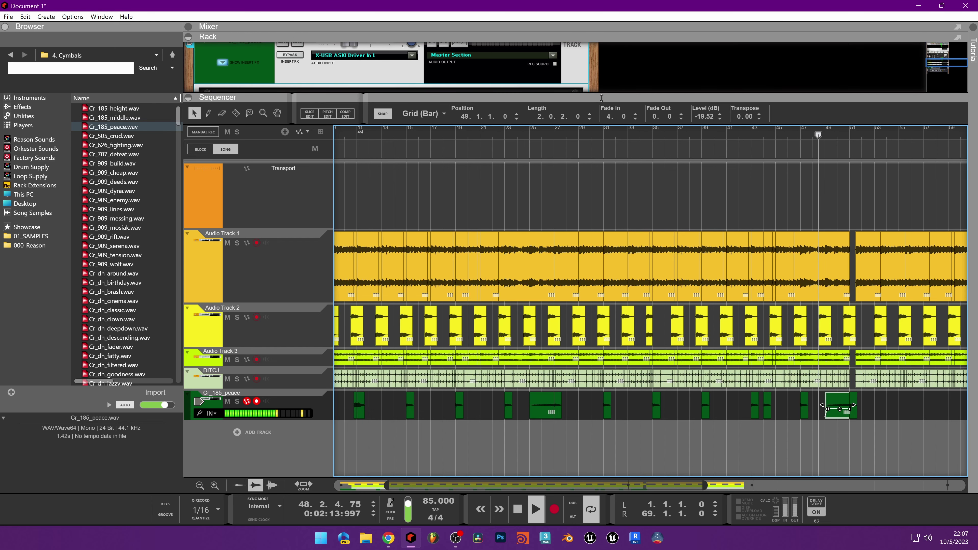
Collapse the rack area to enlarge the sequencer and play the song across the bar 51 break.
left_click_drag(602, 98, 603, 268)
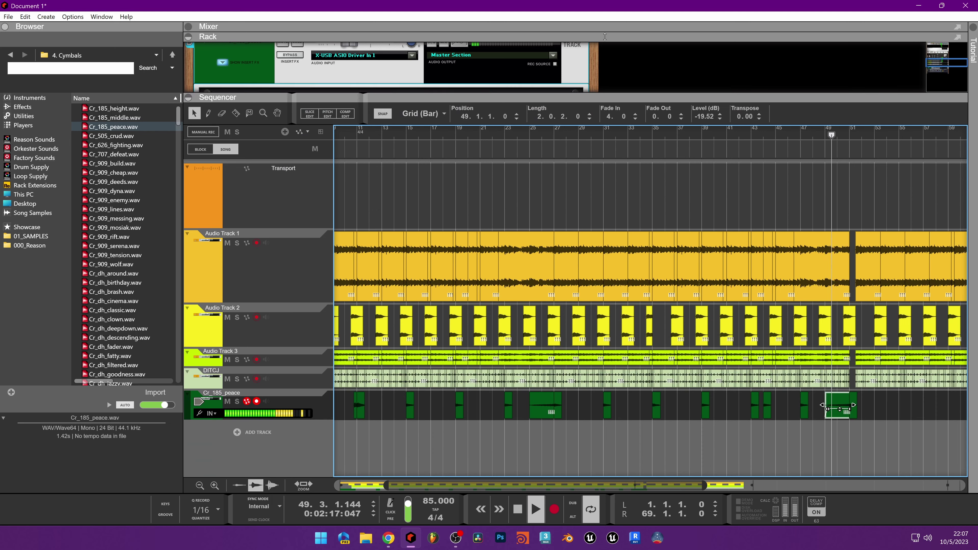
double_click(613, 268)
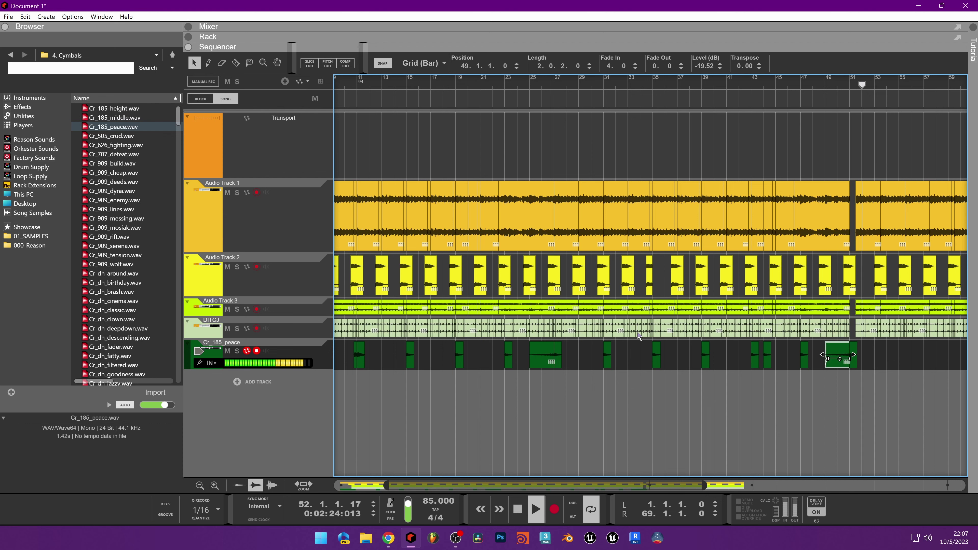
scroll(730, 334, "down", 2)
scroll(730, 334, "up", 4)
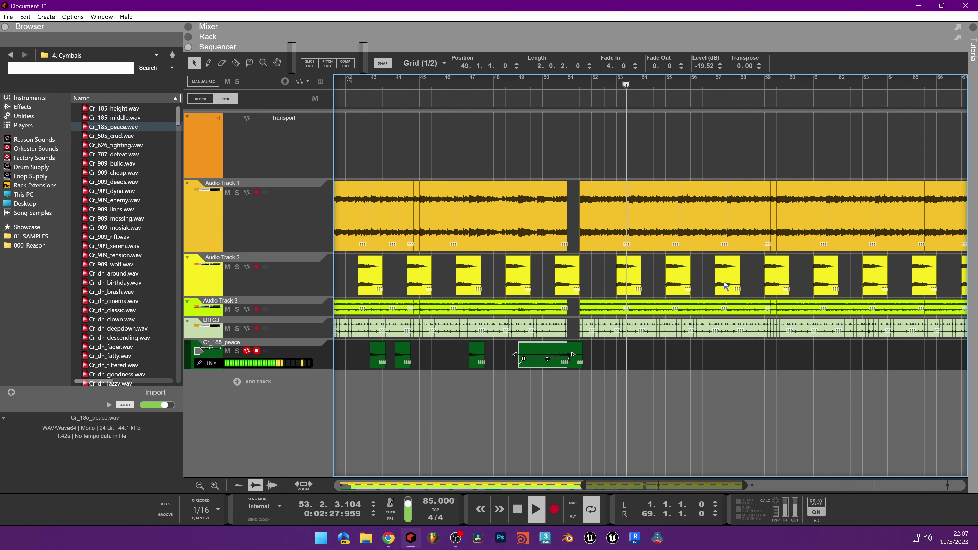
left_click(571, 105)
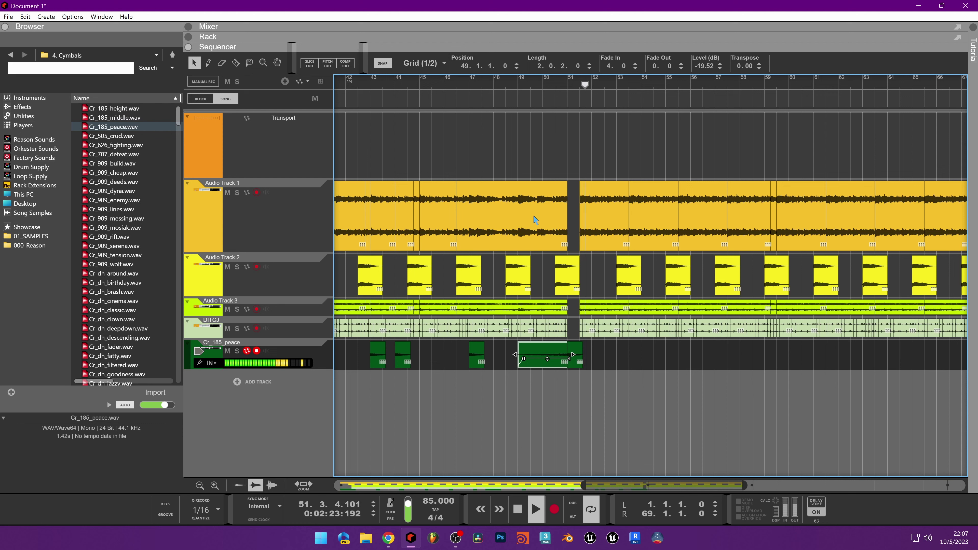
key("space")
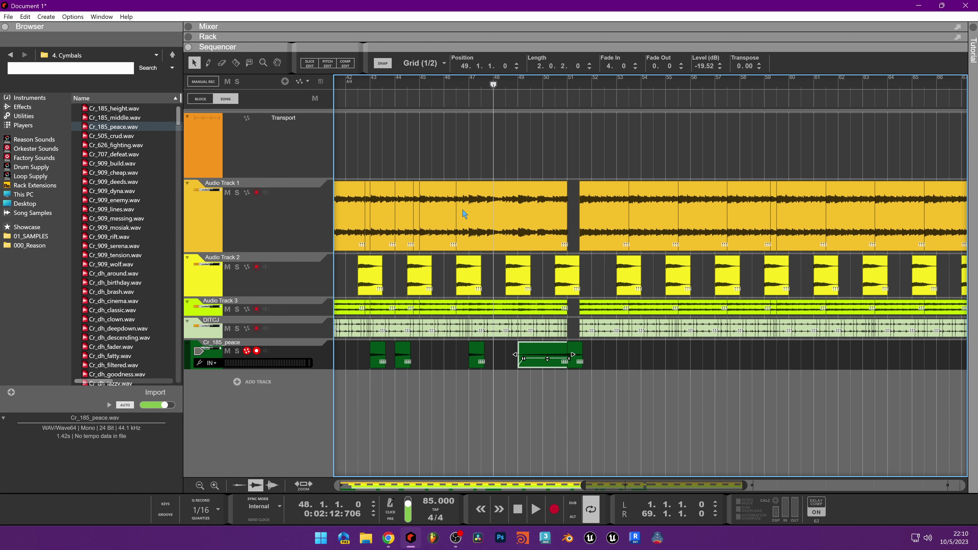
Shorten the Audio Track 2 clip that runs into the break so it ends at bar 51, and play the passage.
key("space")
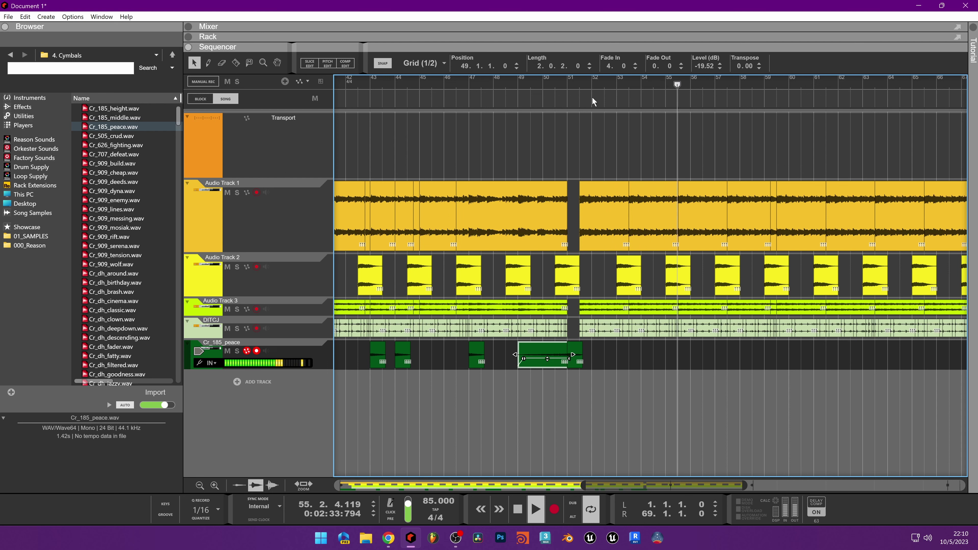
left_click(559, 84)
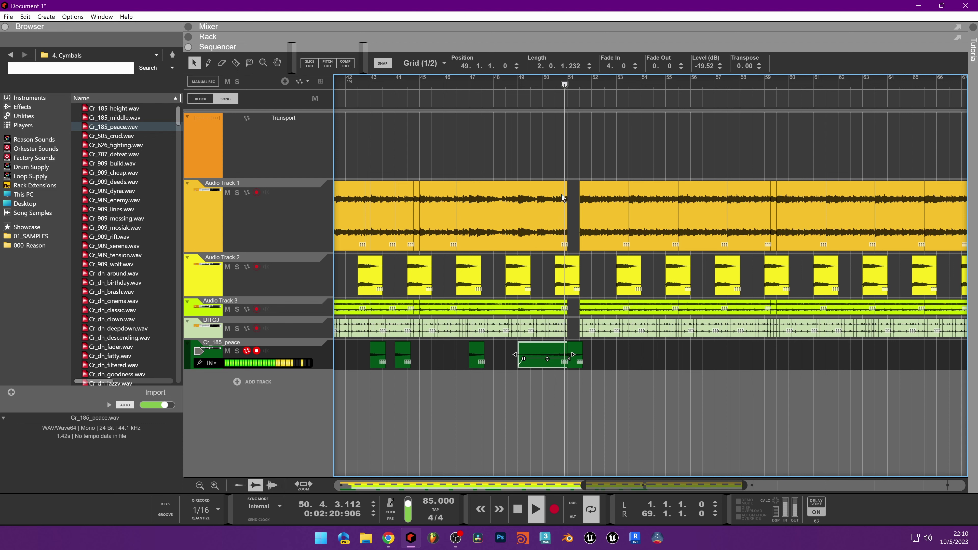
key("space")
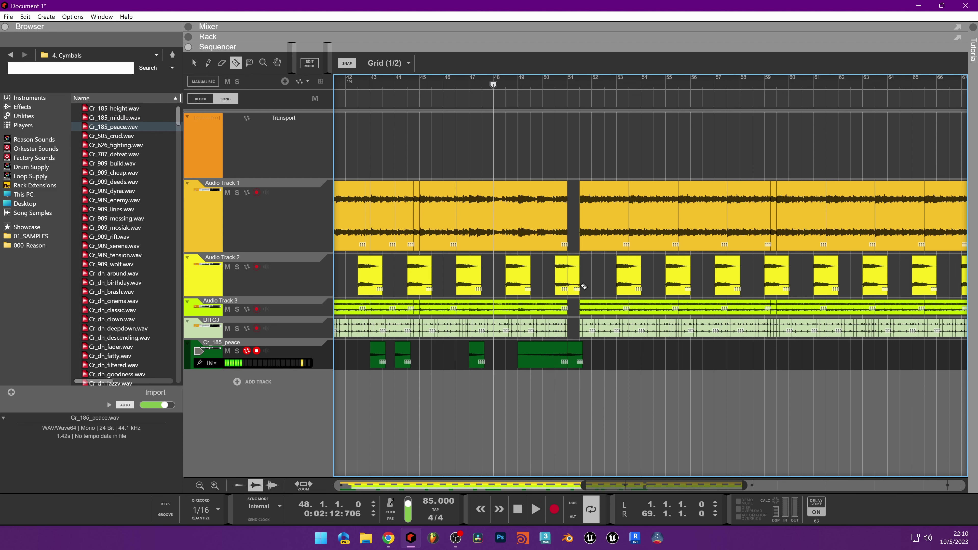
left_click_drag(576, 285, 566, 285)
left_click(562, 140)
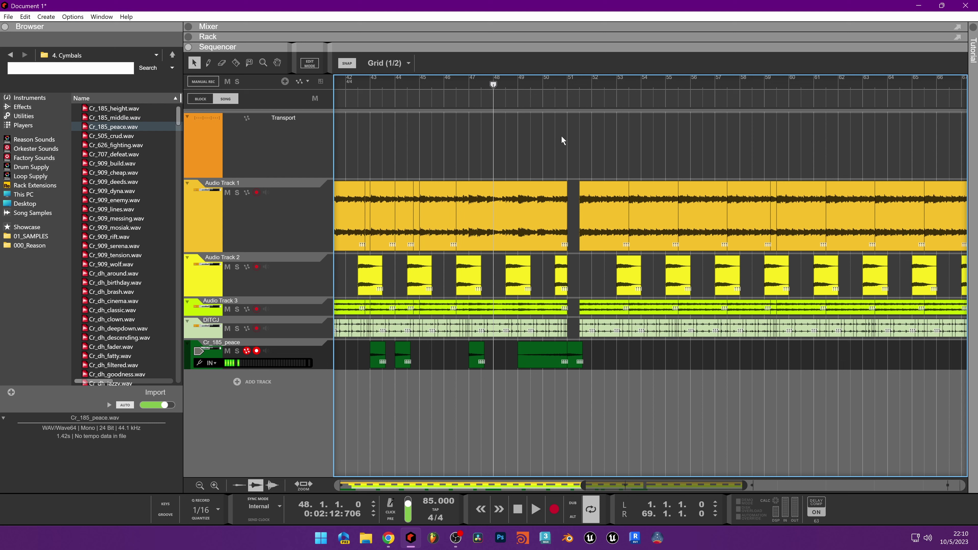
left_click(556, 81)
key("space")
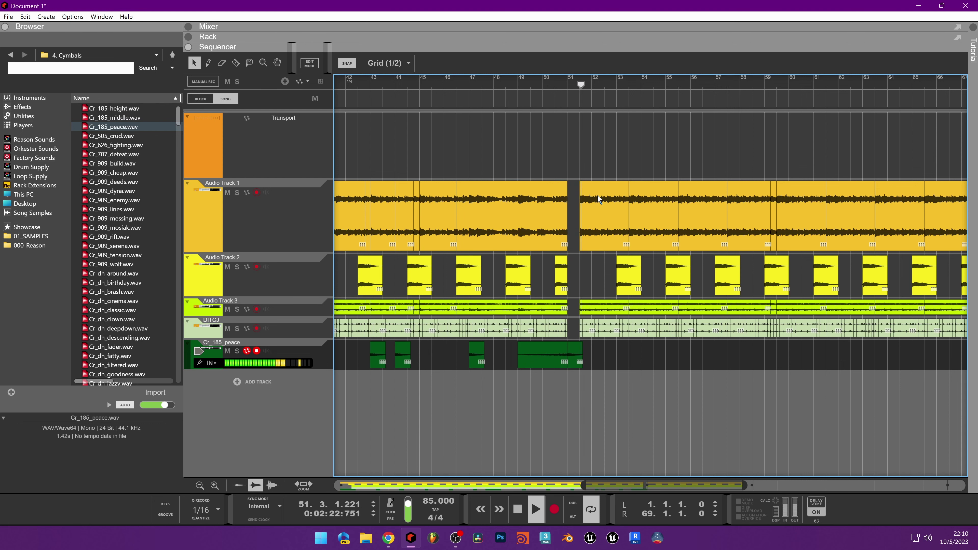
key("space")
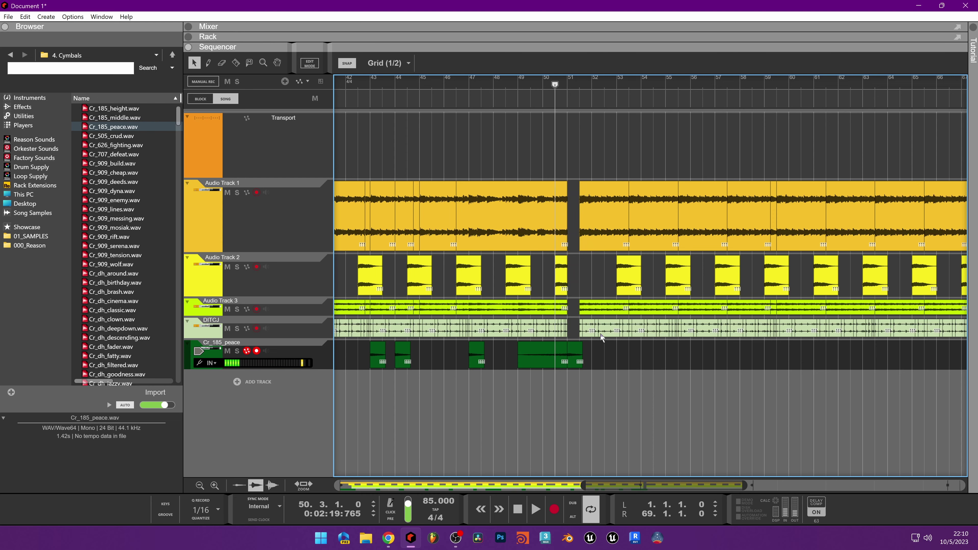
Trim the start of the DITCJ clip after the break to 51.4.1.0 and play the transition.
key("h")
key("h")
scroll(563, 338, "up", 1)
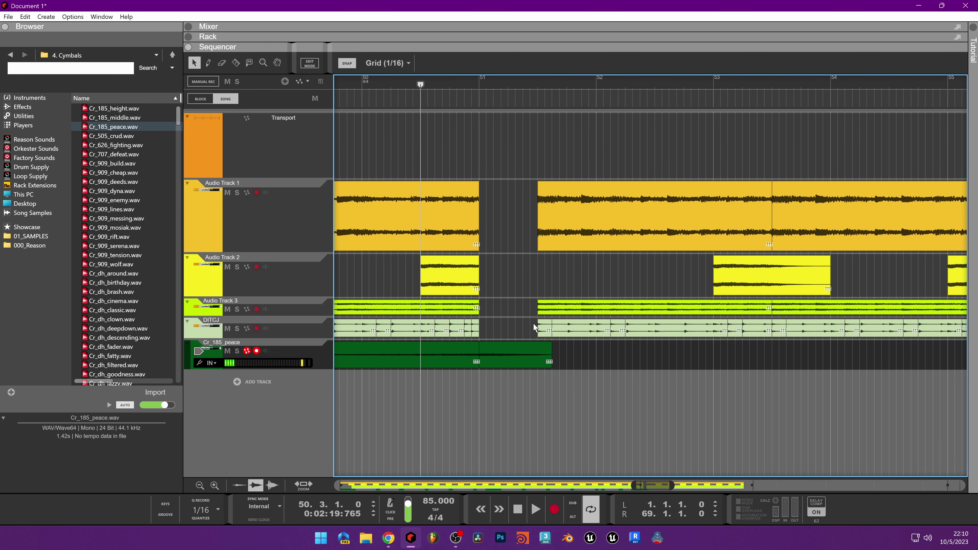
left_click(559, 335)
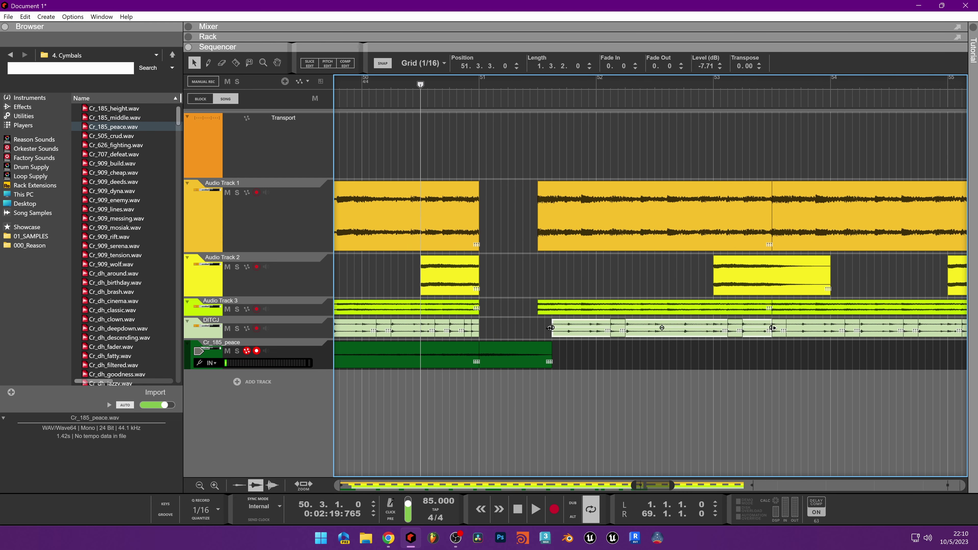
left_click_drag(552, 328, 565, 328)
key("space")
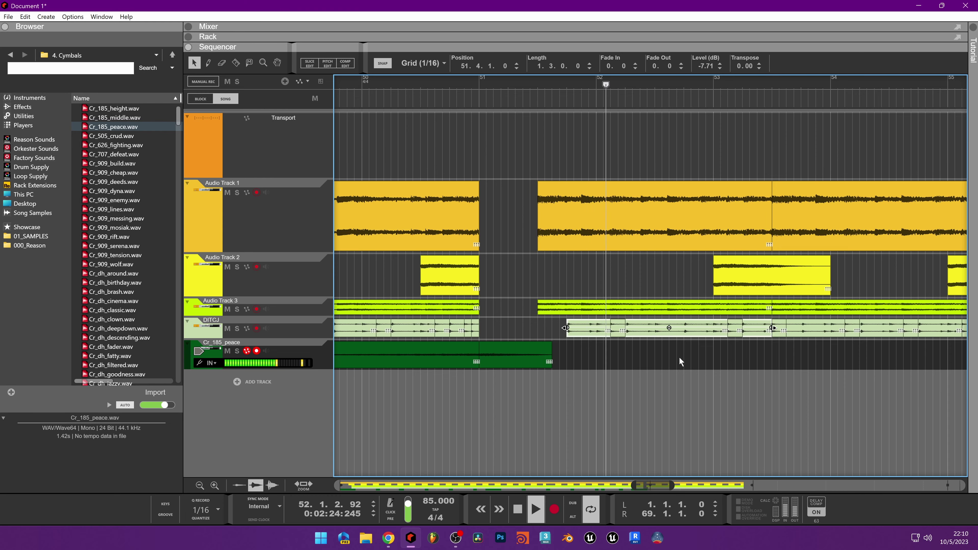
scroll(679, 357, "down", 2)
scroll(688, 375, "down", 1)
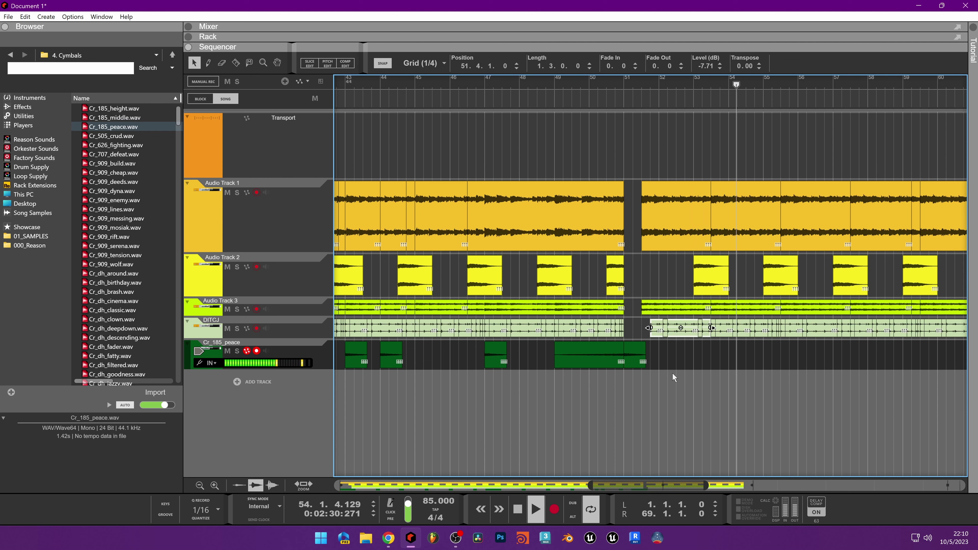
scroll(672, 373, "down", 3)
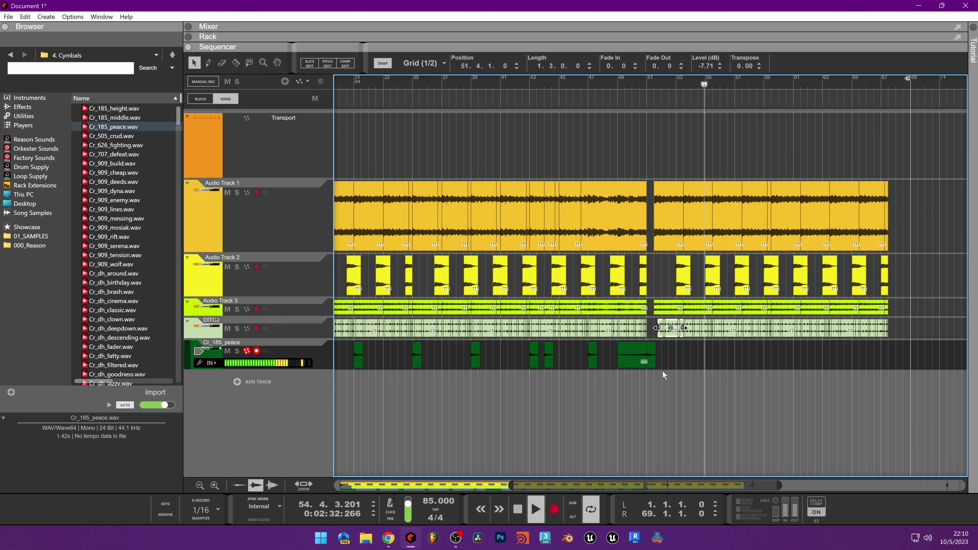
scroll(672, 371, "up", 3)
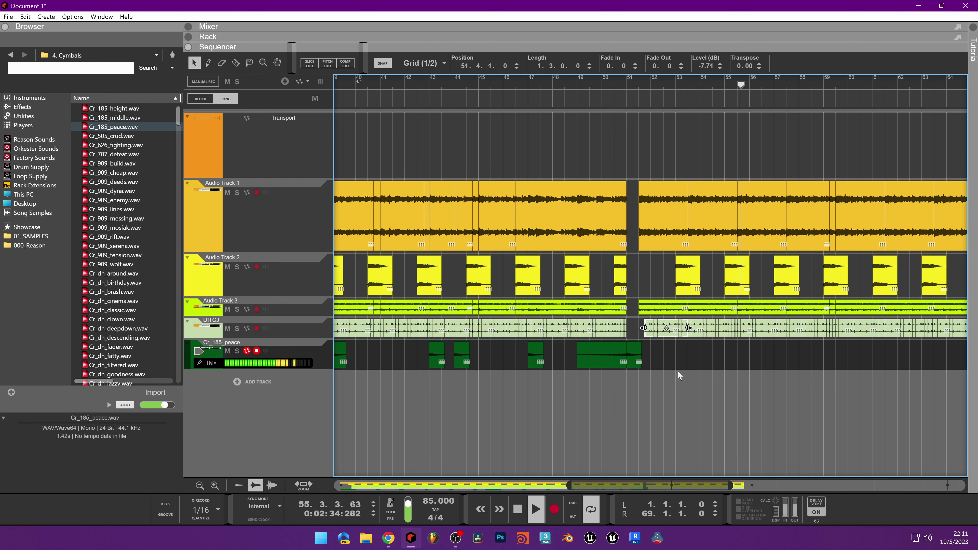
key("space")
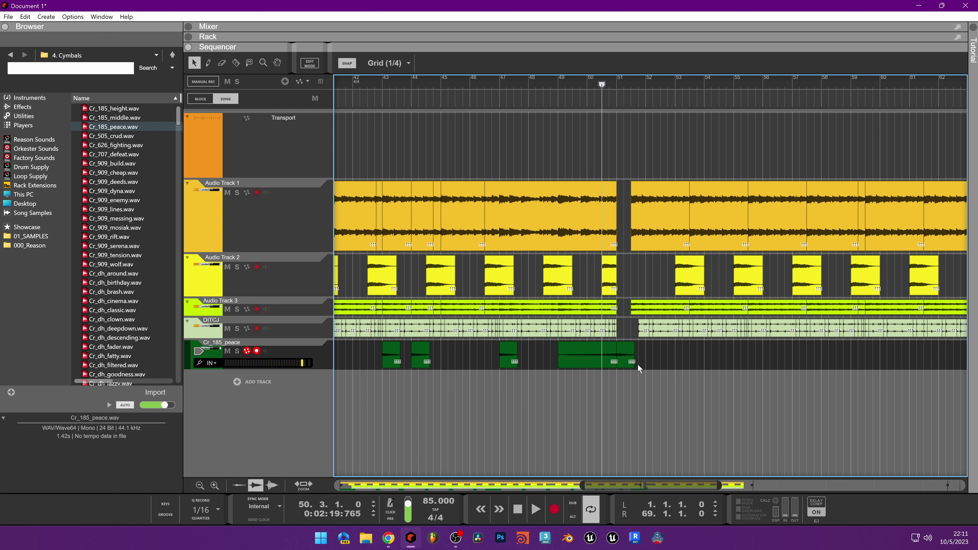
Copy the bar 51 cymbal clip to 51.3.1.0 and every two bars up to 67.3.1.0, and play the song's ending.
left_click(627, 364)
left_click_drag(627, 363, 874, 364)
key("g")
key("g")
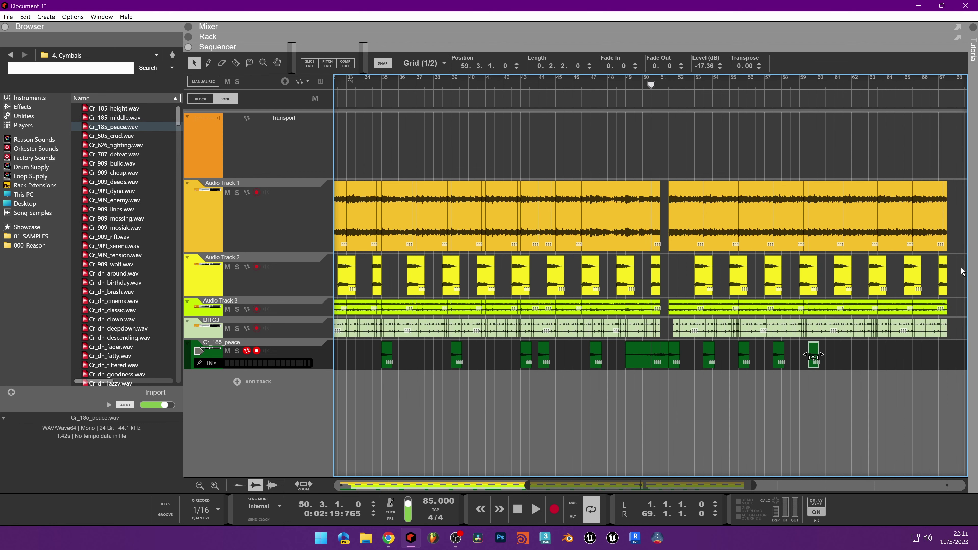
left_click_drag(796, 365, 955, 363)
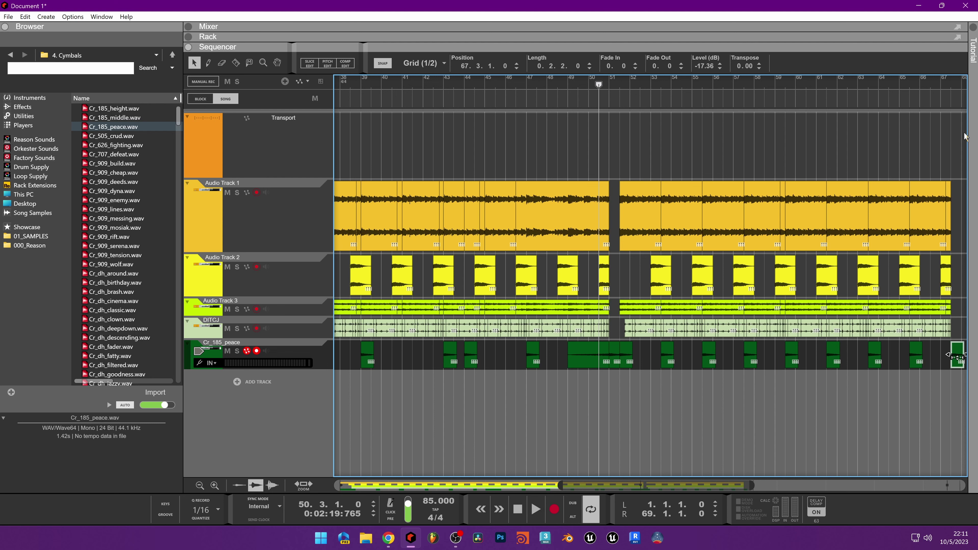
left_click(927, 83)
key("space")
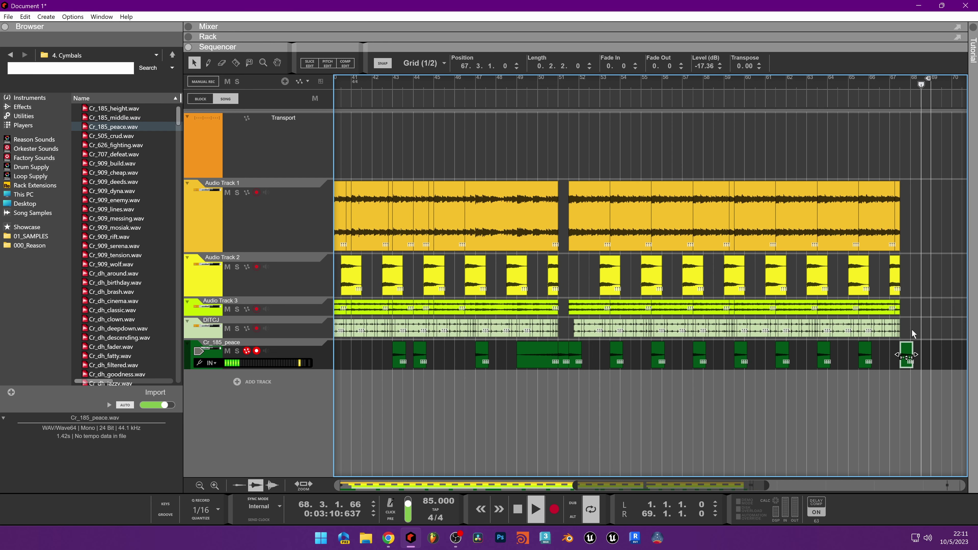
key("space")
Return the song position to the start, add a new audio track below the cymbals and set it to stereo input.
scroll(878, 342, "down", 5)
left_click(389, 83)
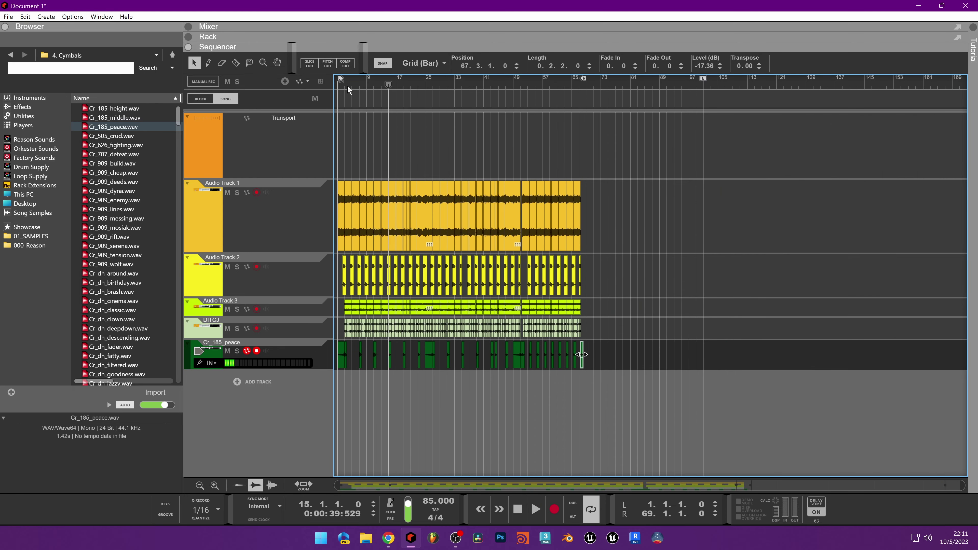
key("Home")
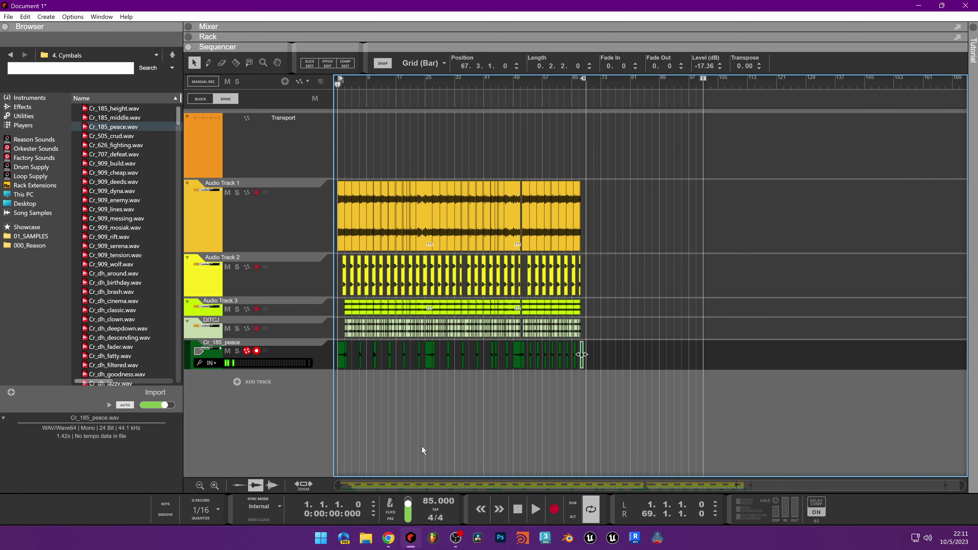
left_click(255, 382)
left_click(277, 387)
left_click(211, 385)
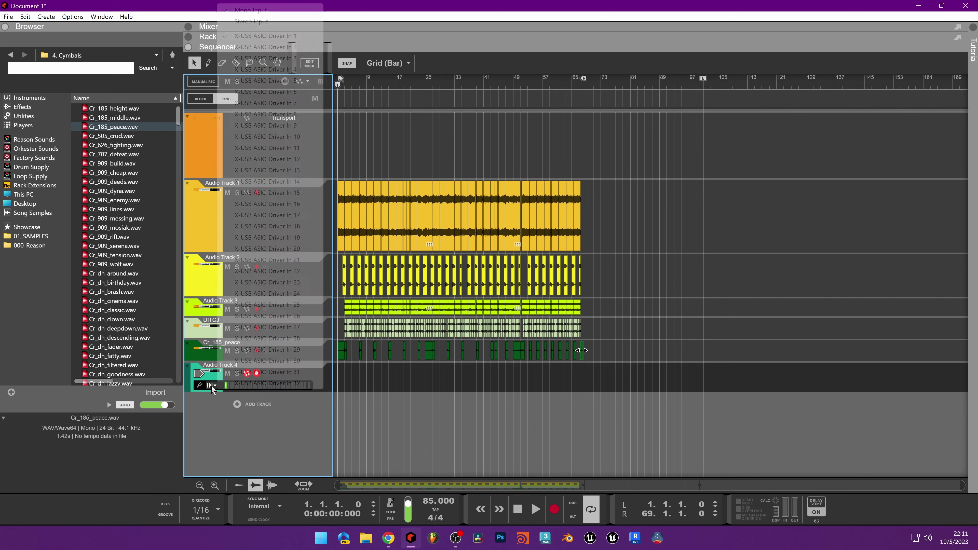
left_click(269, 21)
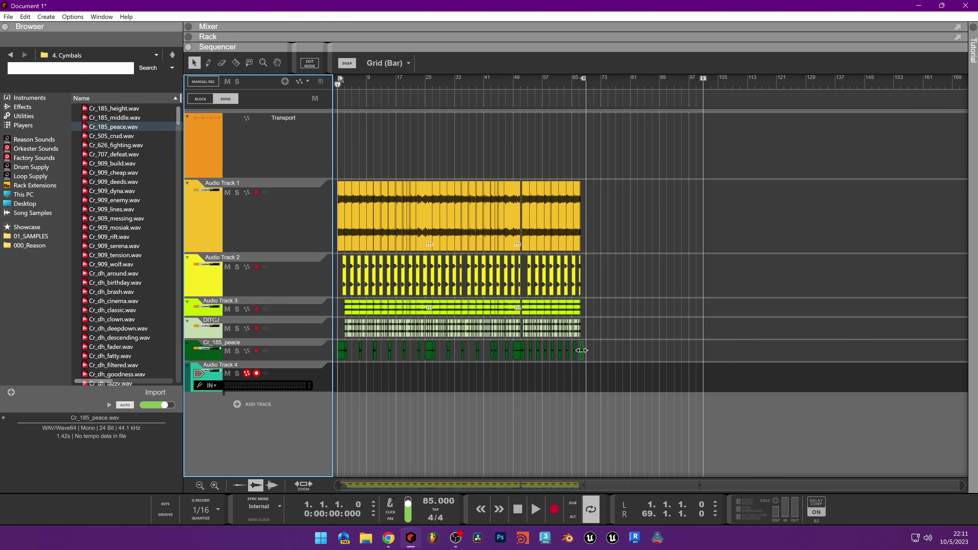
Mute Audio Track 4 and record the whole song onto it from bar 1.
left_click(227, 373)
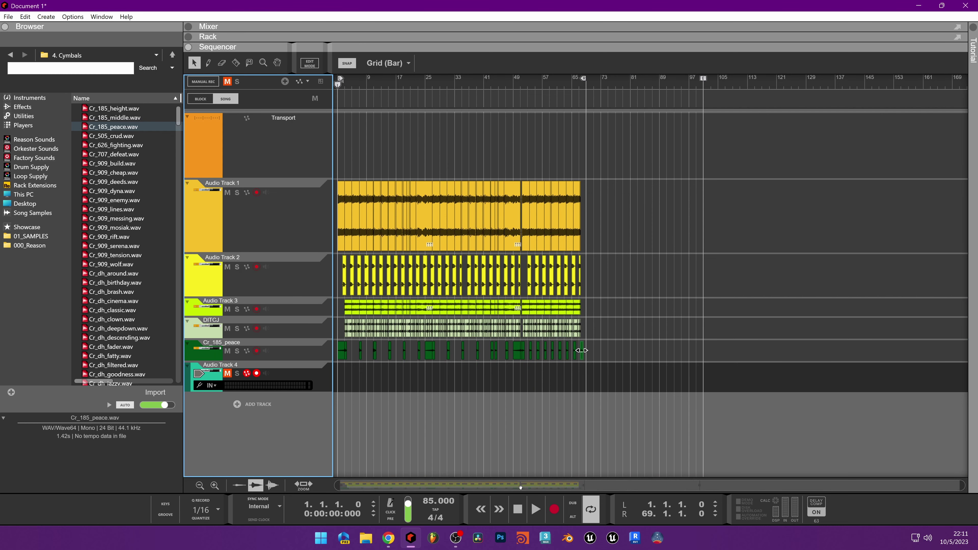
left_click(557, 508)
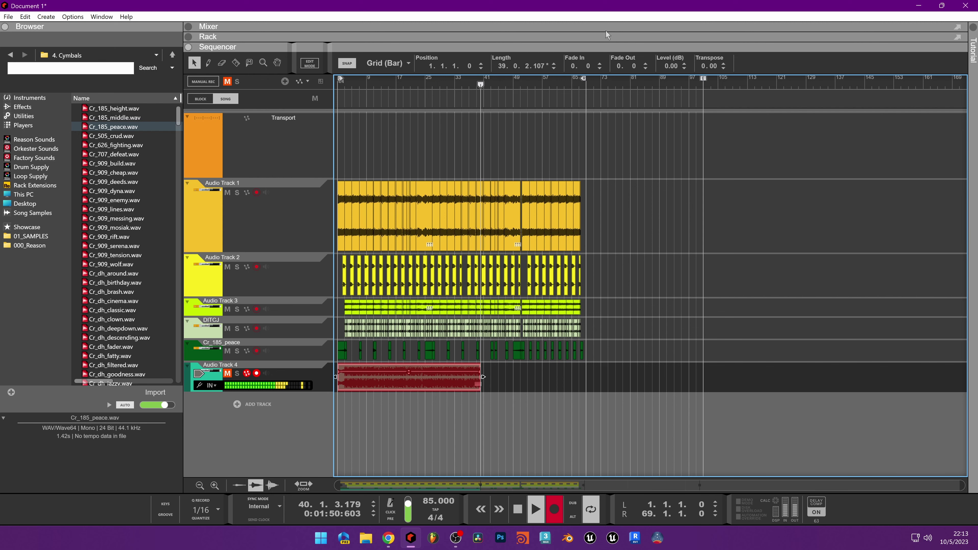
Examine the rack's master section effects and track levels during recording, and restore the enlarged sequencer view.
left_click(600, 37)
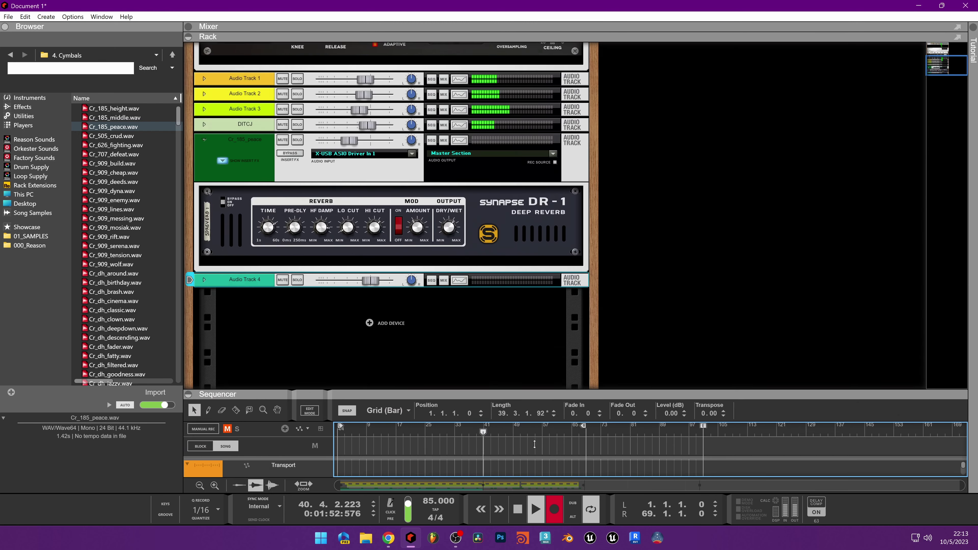
left_click_drag(534, 444, 537, 483)
scroll(550, 347, "up", 5)
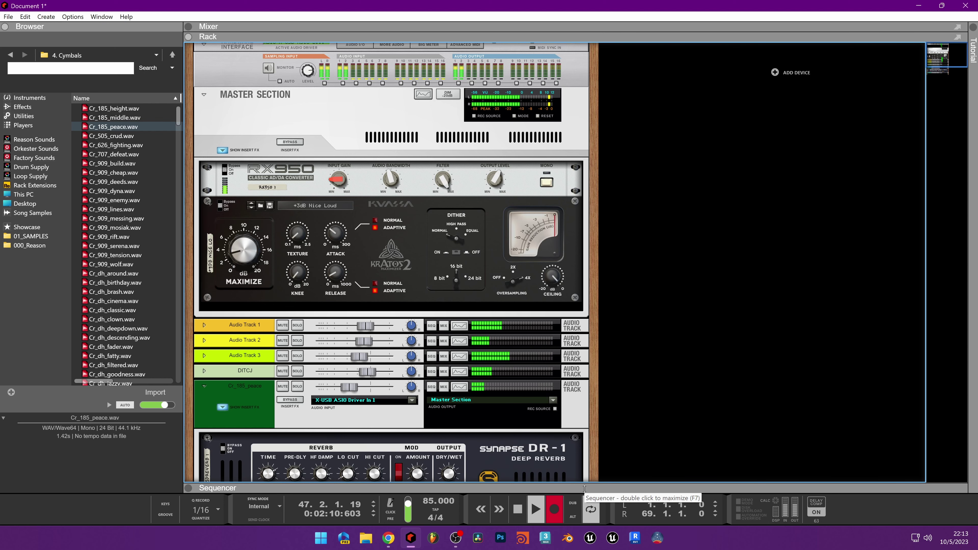
left_click_drag(584, 489, 635, 48)
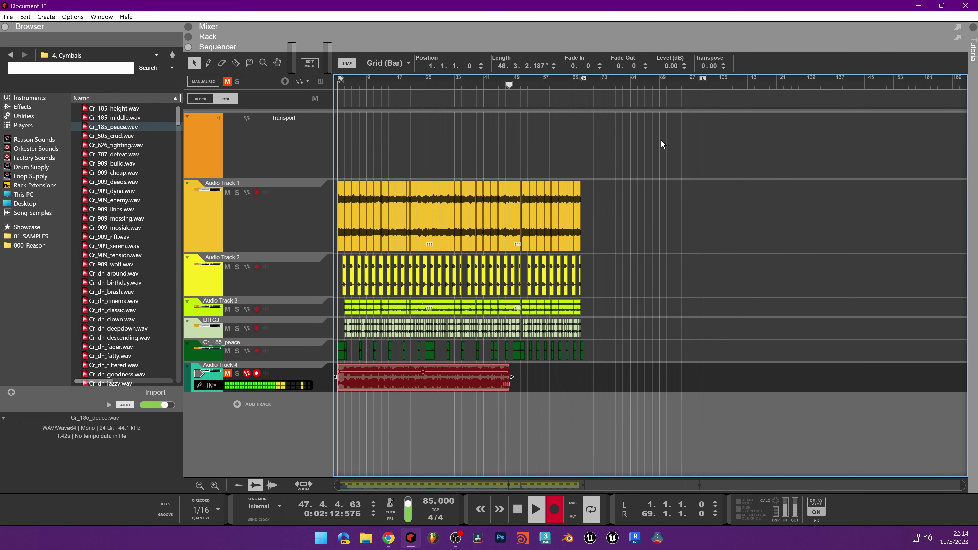